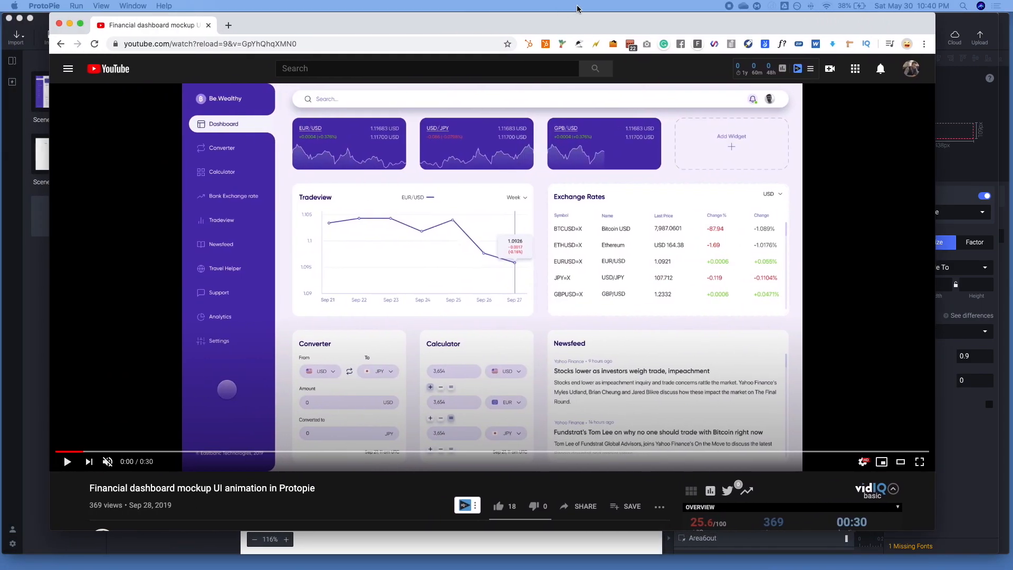
# Examine the comments under the Financial dashboard mockup video and watch its dashboard animation
pyautogui.scroll(-4, 409, 271)
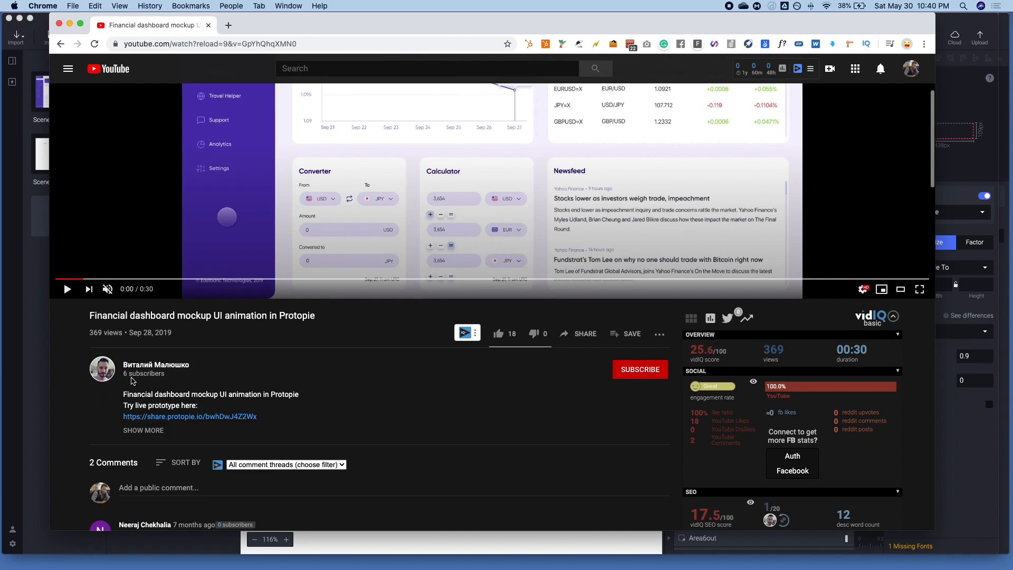
pyautogui.scroll(-4, 191, 380)
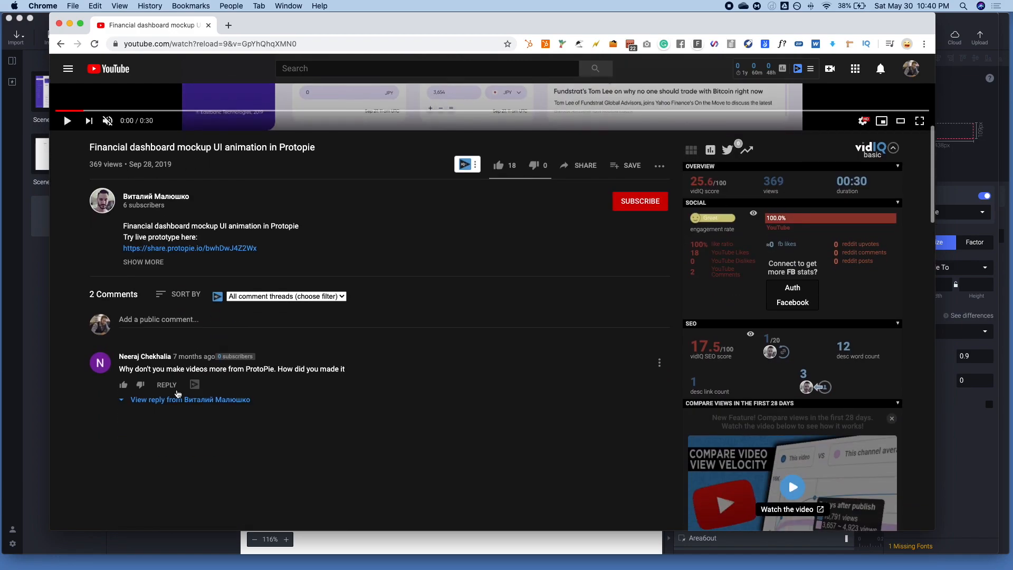
pyautogui.moveTo(144, 369); pyautogui.dragTo(326, 369)
pyautogui.click(353, 369)
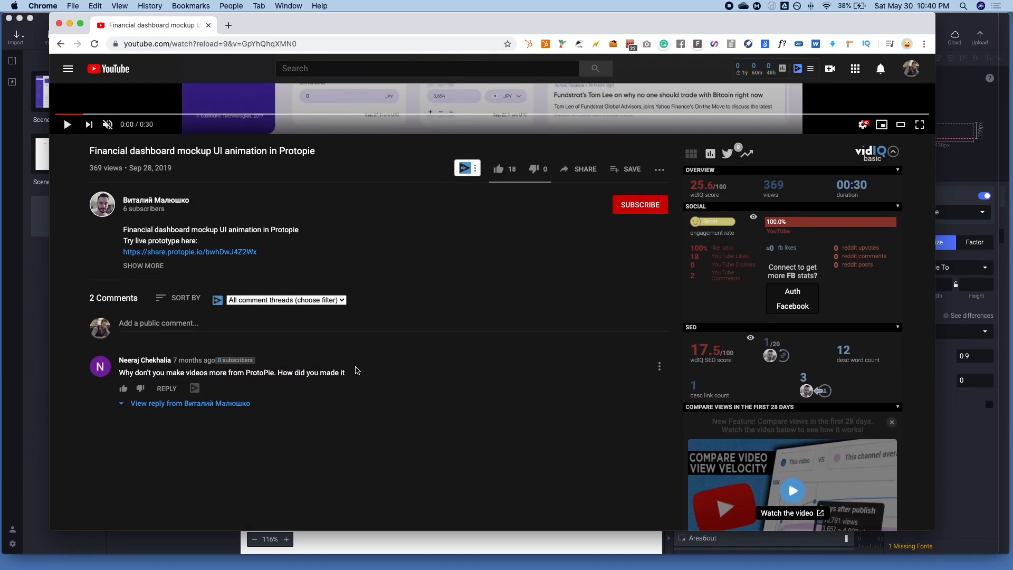
pyautogui.scroll(8, 354, 369)
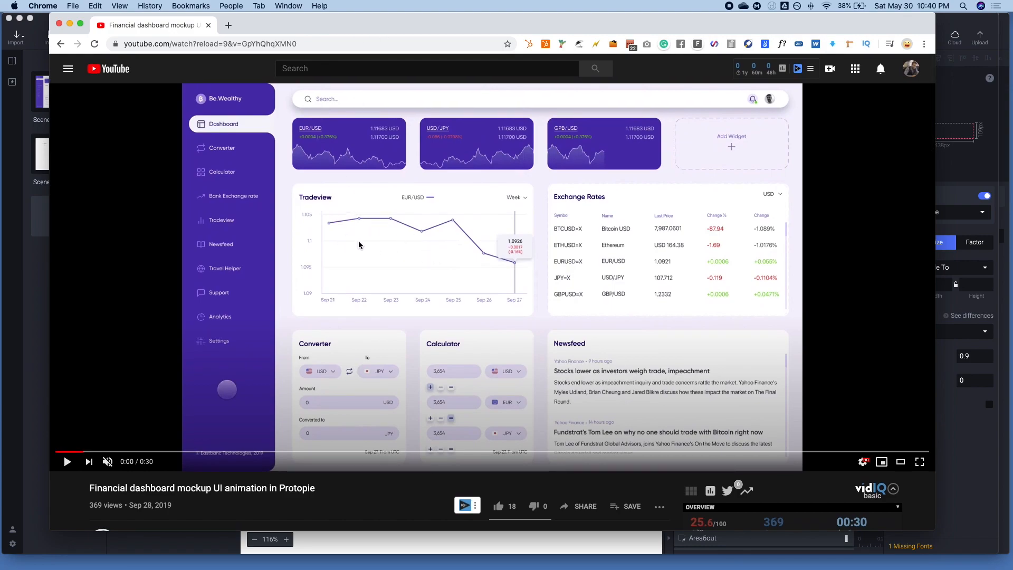
pyautogui.moveTo(317, 452); pyautogui.dragTo(429, 434)
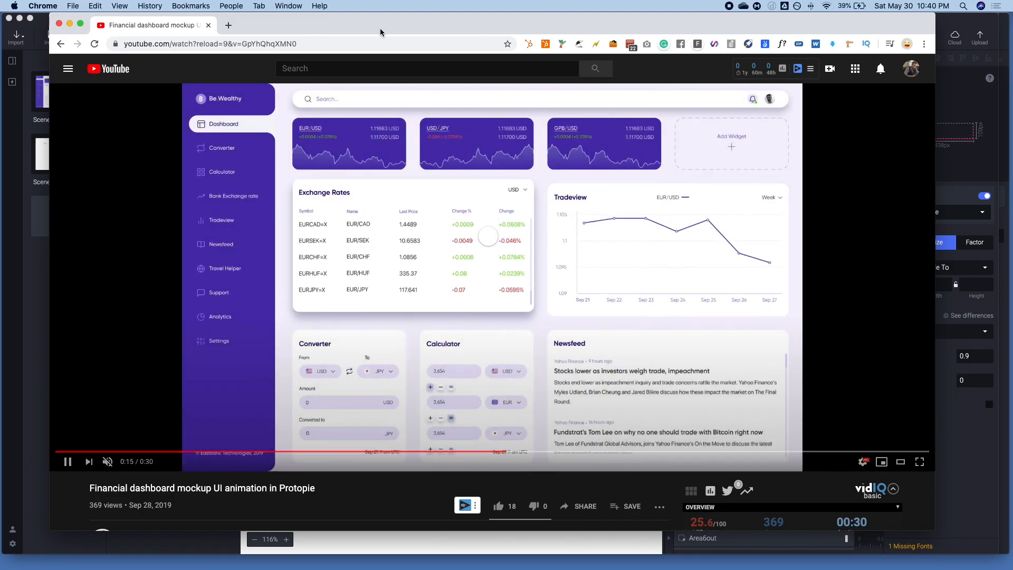
# Switch to ProtoPie, minimize the finished dashboard project window, and bring the Graph hover box project to the front
pyautogui.moveTo(423, 27); pyautogui.dragTo(0, 27)
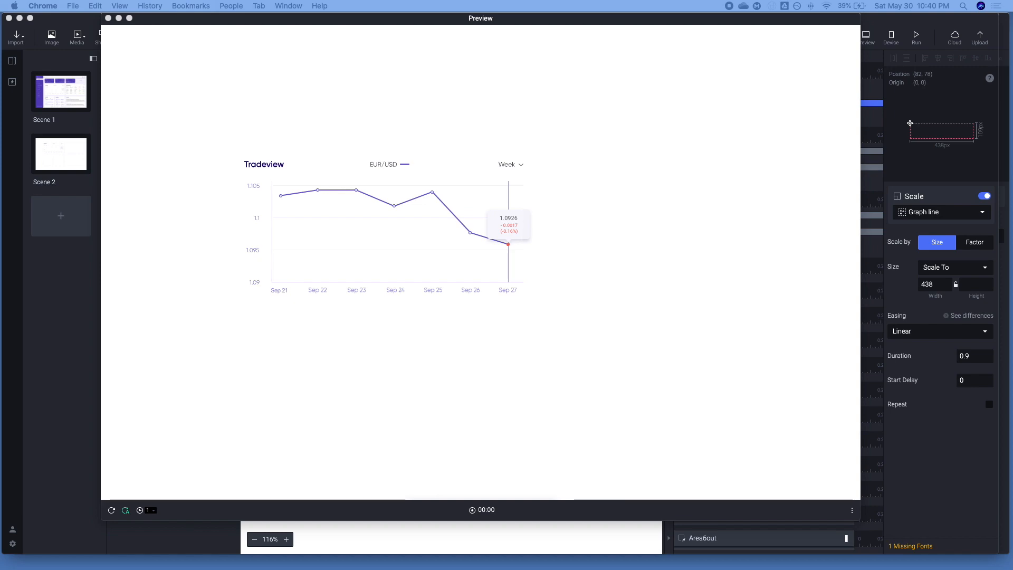
pyautogui.click(467, 137)
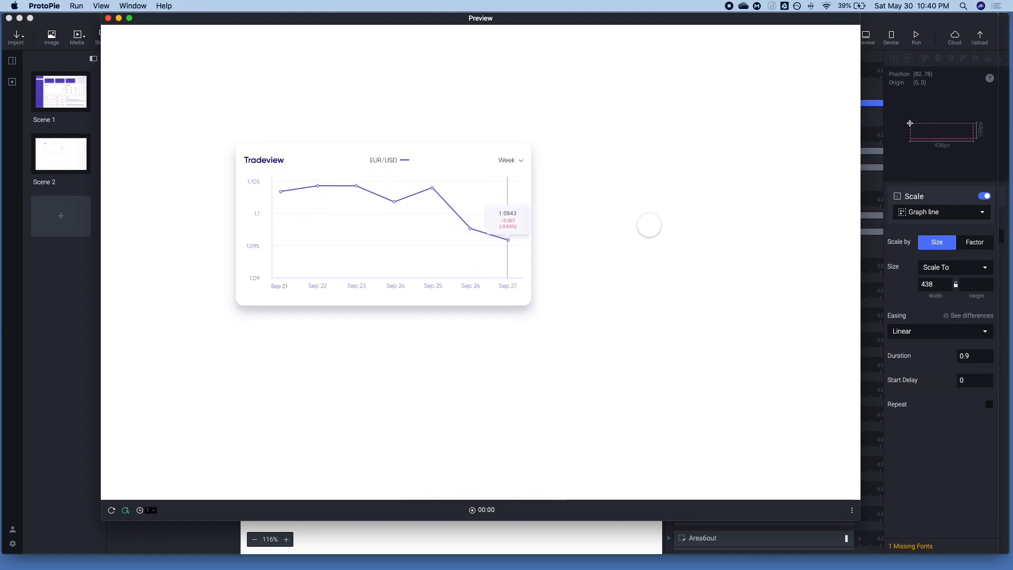
pyautogui.click(36, 272)
pyautogui.click(19, 18)
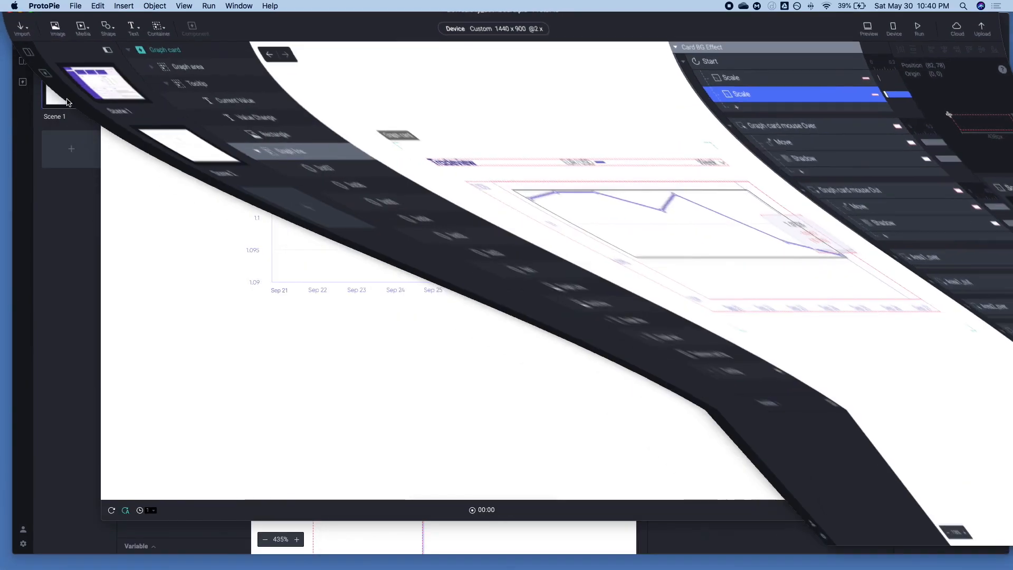
pyautogui.click(77, 428)
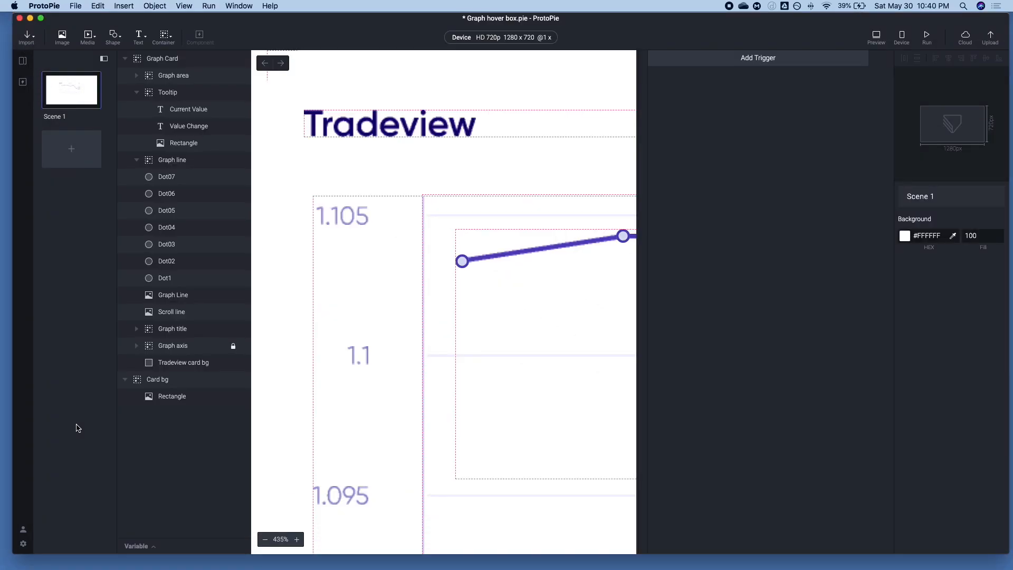
# Inspect the Graph Card group on the canvas and the hover area layers inside its Graph area group, including Area7
pyautogui.click(436, 213)
pyautogui.scroll(-5, 437, 212)
pyautogui.scroll(3, 437, 213)
pyautogui.scroll(-3, 437, 213)
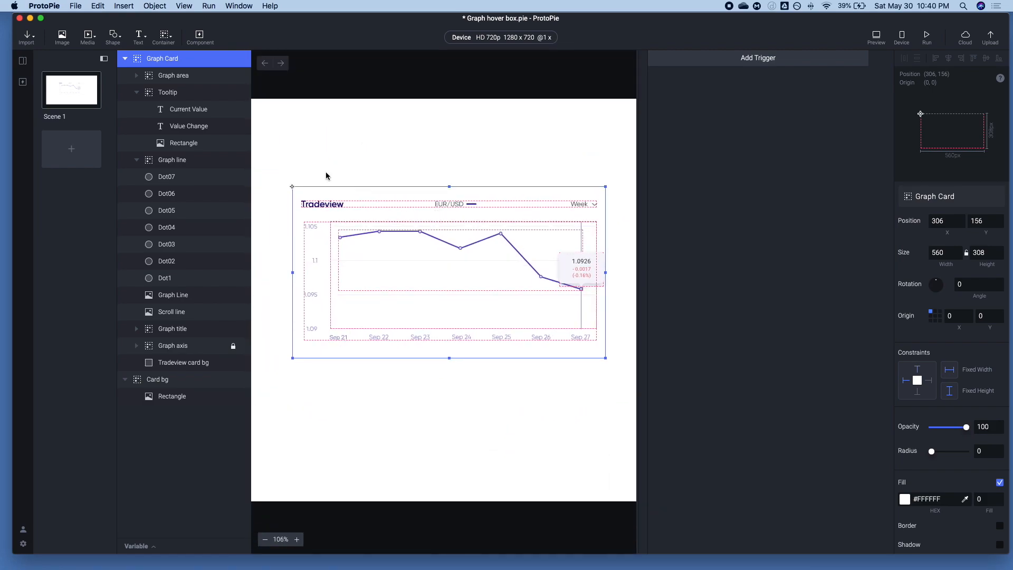
pyautogui.click(137, 94)
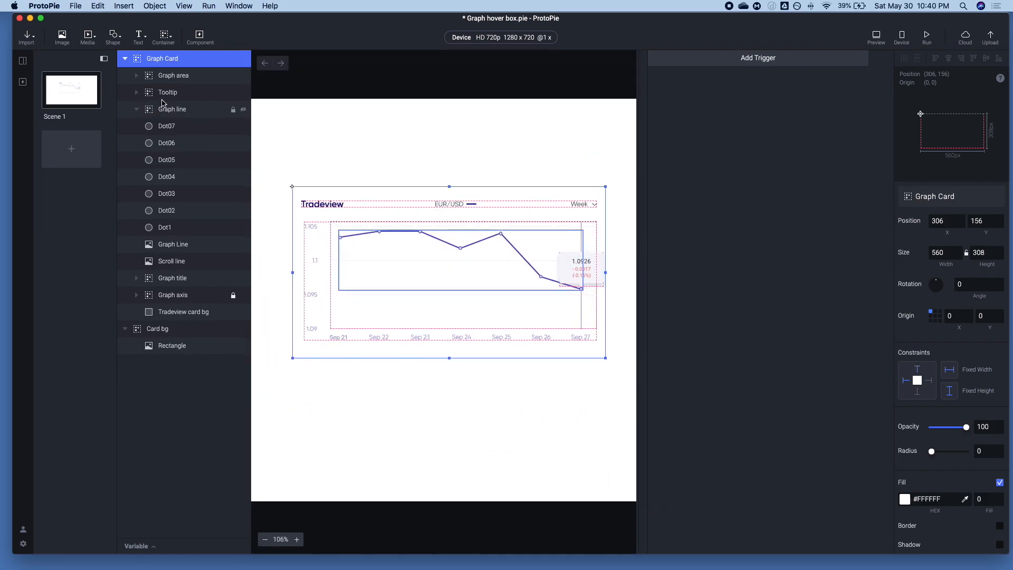
pyautogui.click(141, 77)
pyautogui.click(138, 76)
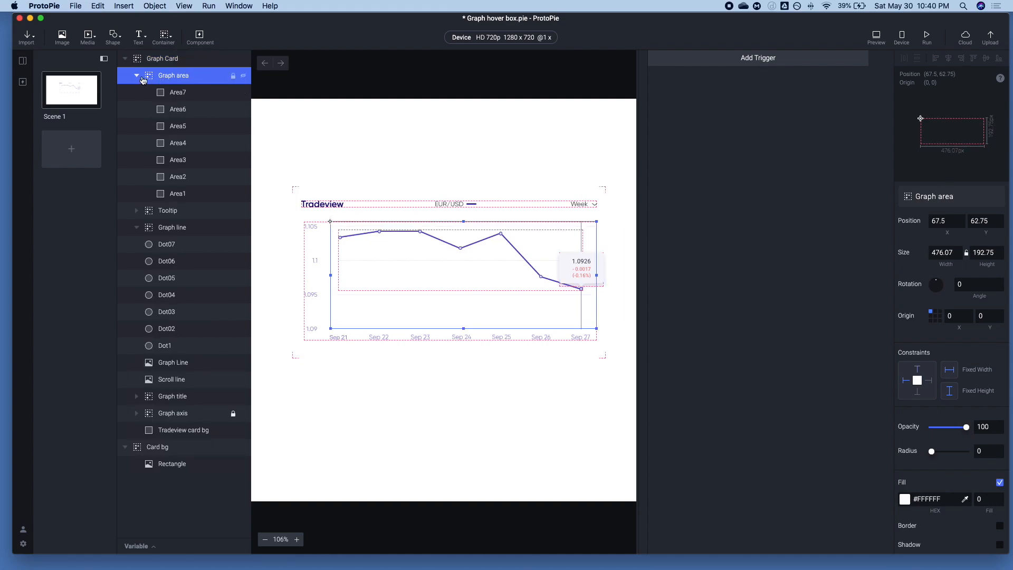
pyautogui.click(164, 93)
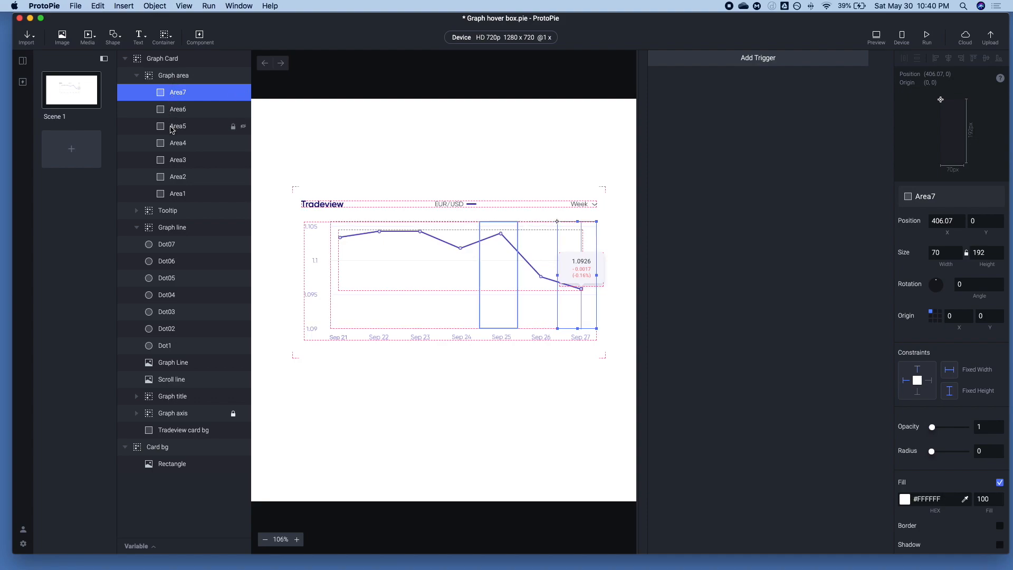
pyautogui.click(136, 76)
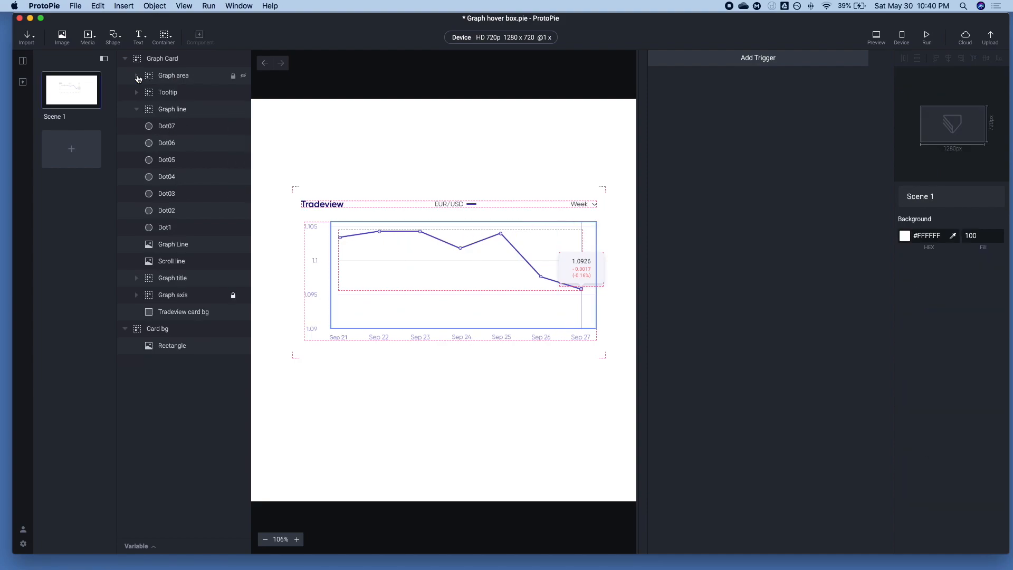
# Inspect the layers in the Tooltip group, the Graph line group with its Graph Line image, and the Scroll line layer
pyautogui.click(164, 95)
pyautogui.click(136, 92)
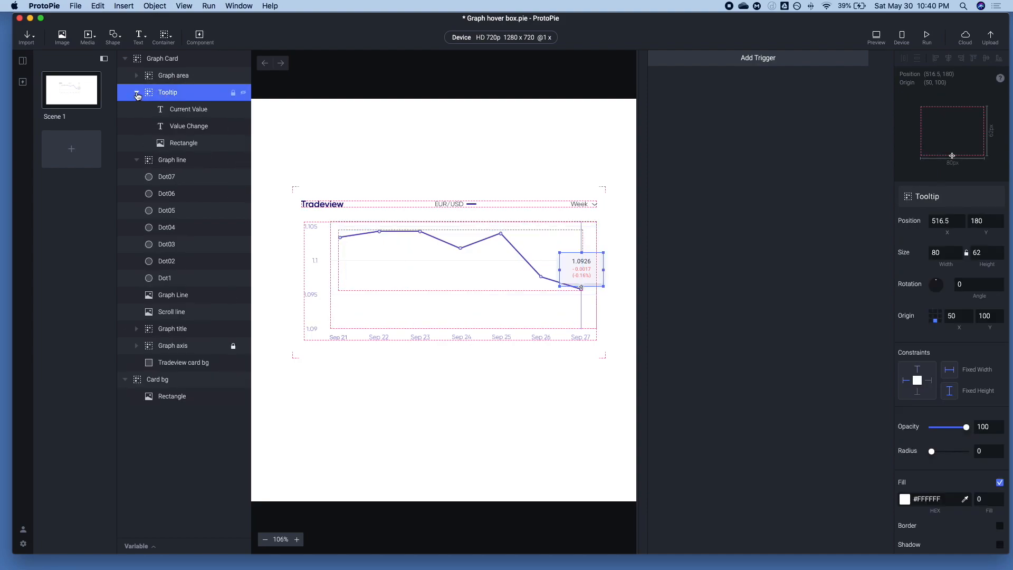
pyautogui.click(179, 142)
pyautogui.click(137, 92)
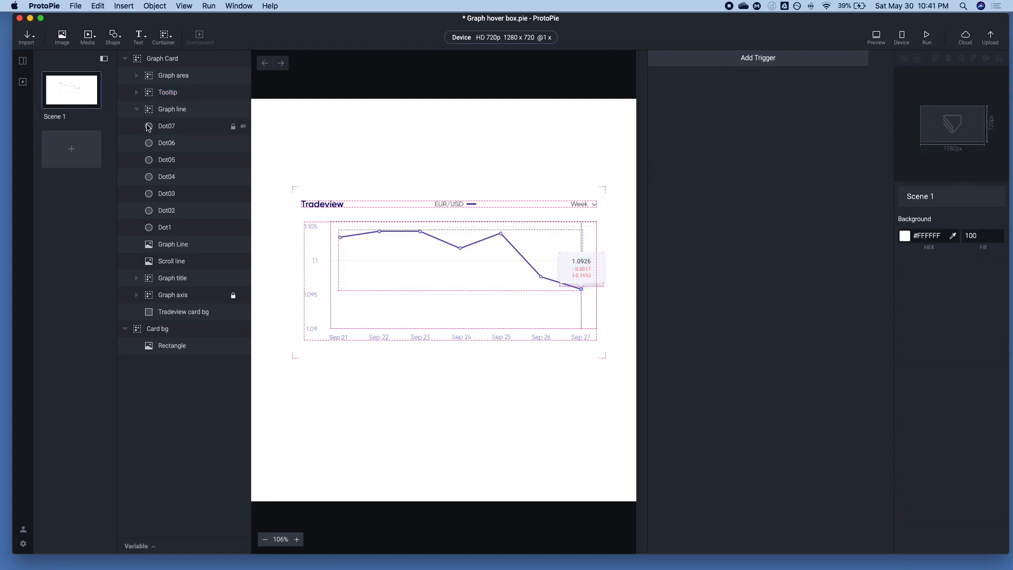
pyautogui.click(157, 112)
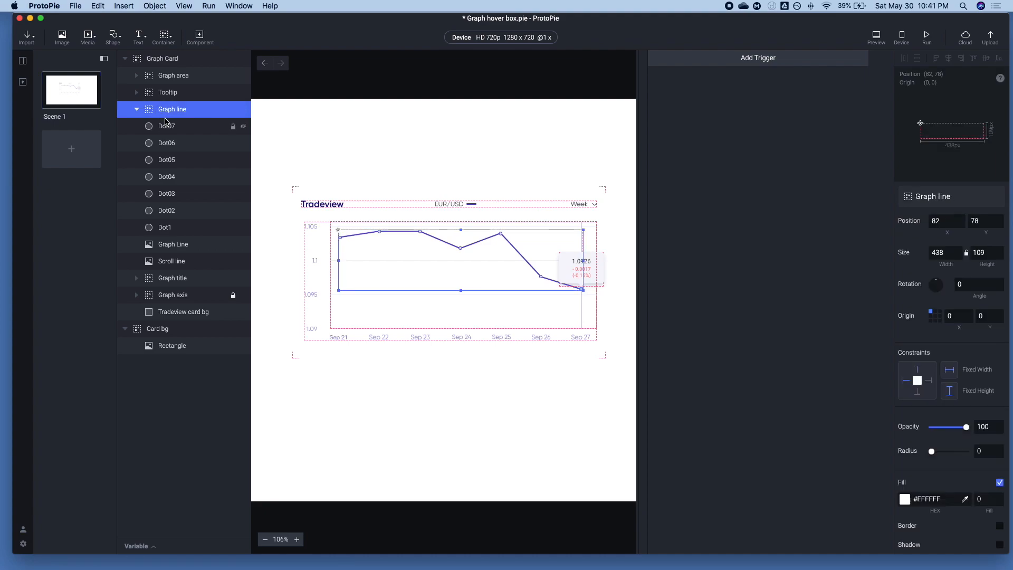
pyautogui.click(166, 248)
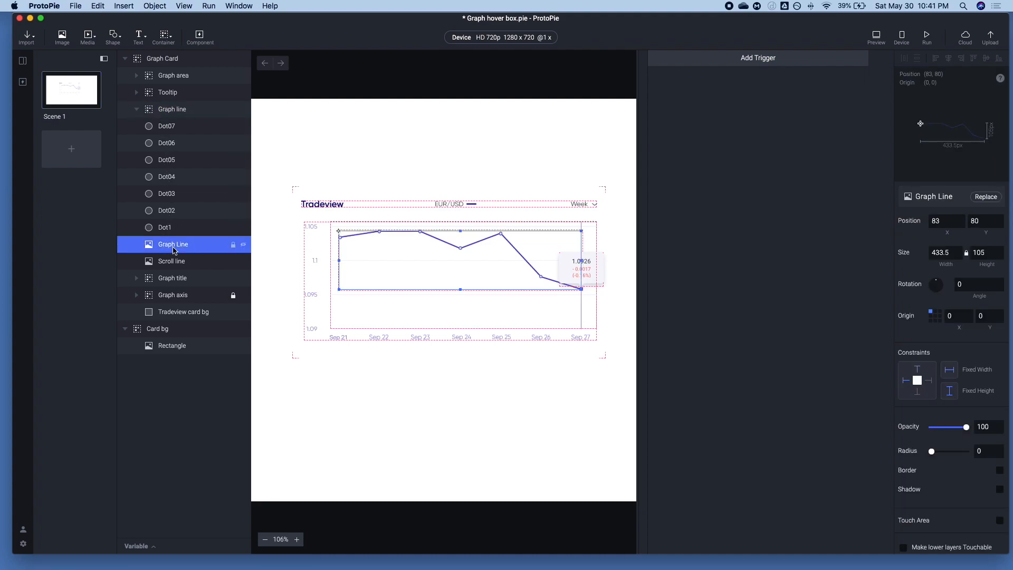
pyautogui.click(156, 110)
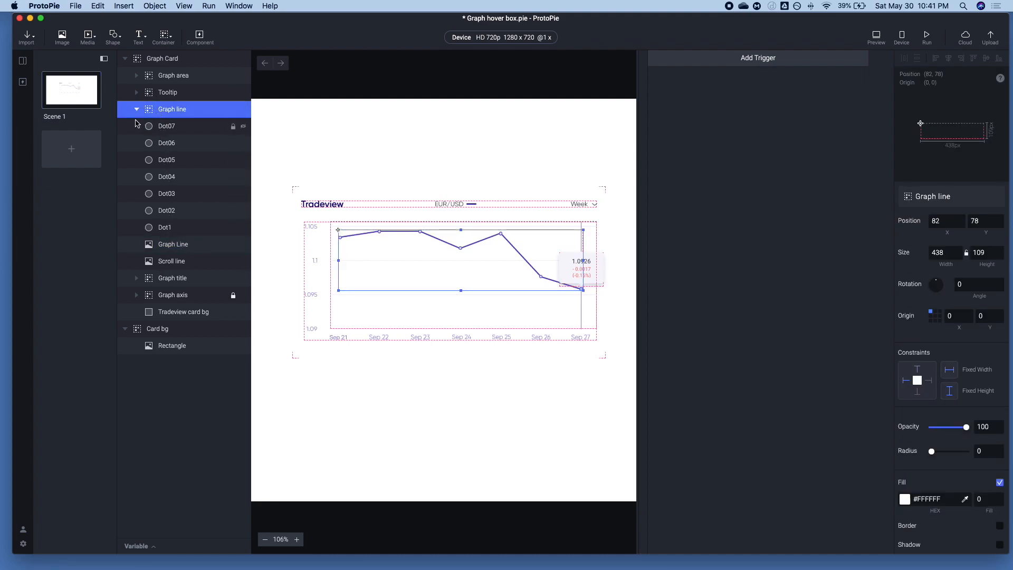
pyautogui.click(163, 262)
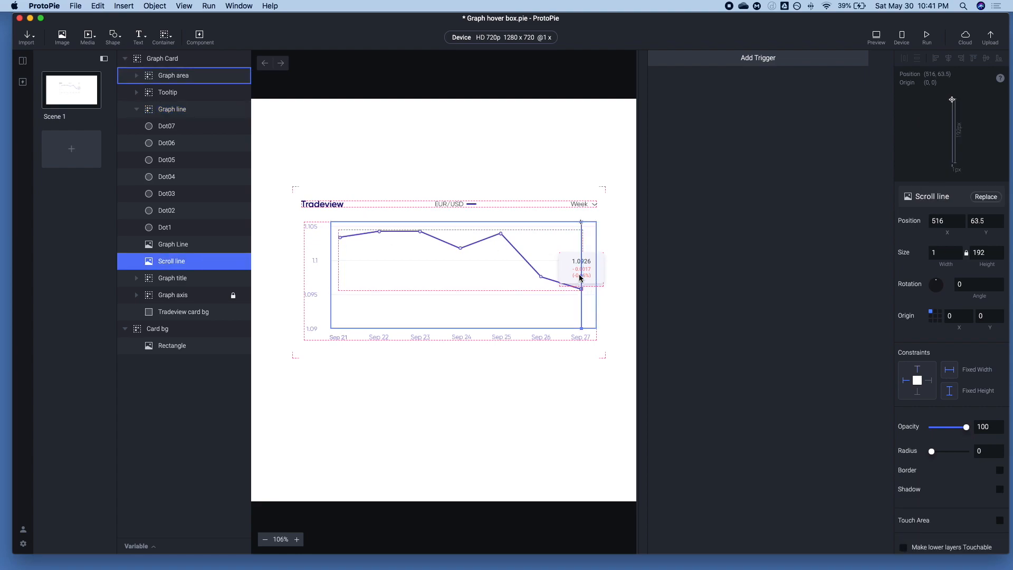
# Inspect the Graph title, Graph axis and Tradeview card bg layers and the Card bg group with its opacity setting
pyautogui.click(171, 278)
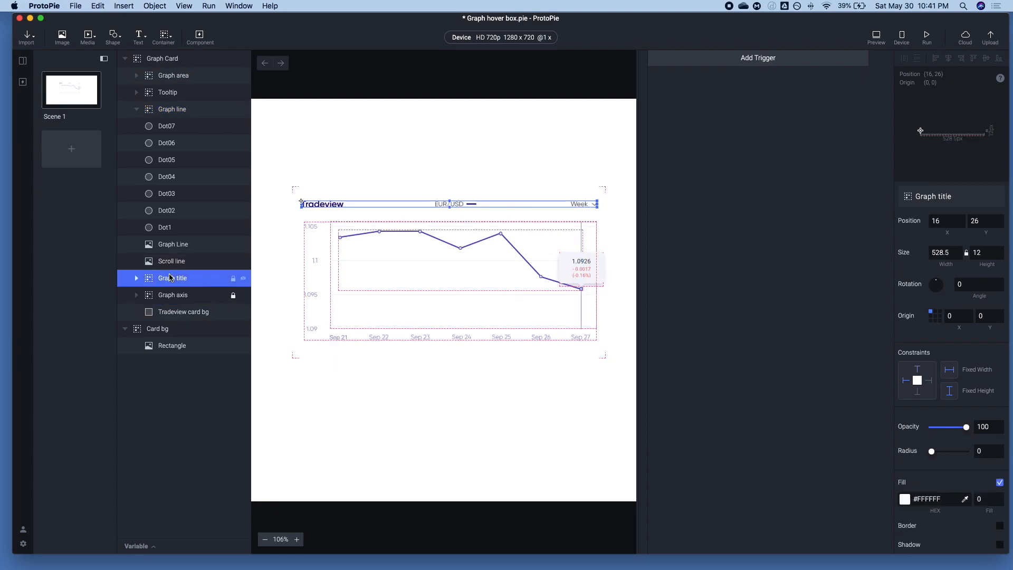
pyautogui.click(170, 295)
pyautogui.click(167, 315)
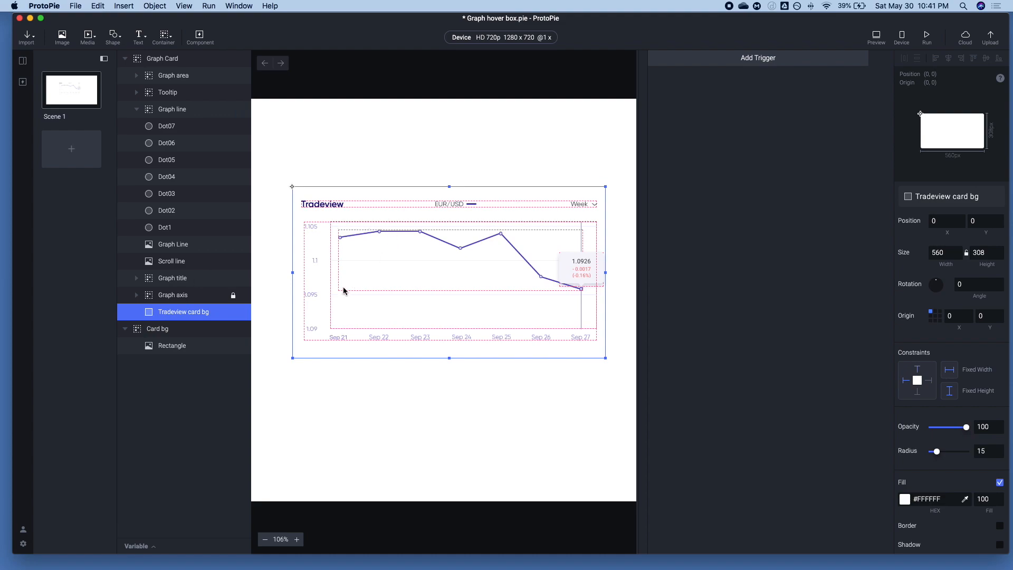
pyautogui.click(174, 332)
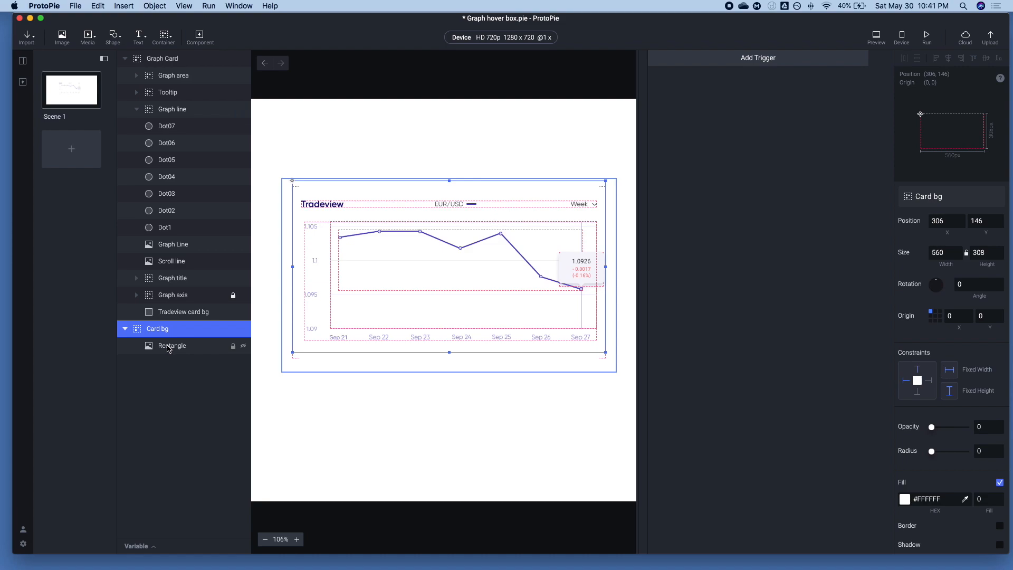
pyautogui.moveTo(944, 427); pyautogui.dragTo(542, 403)
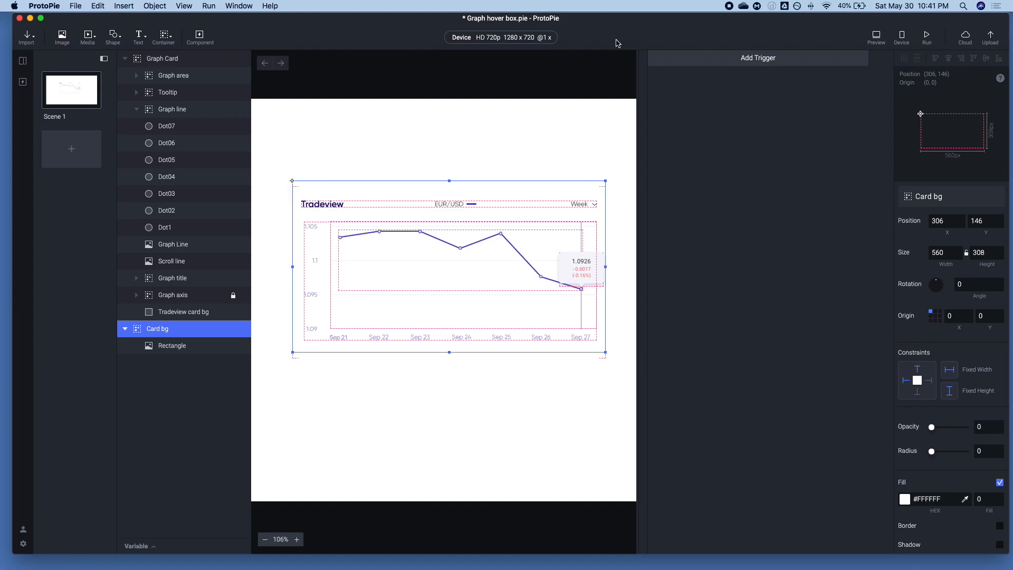
# Add a Start trigger to Scene 1 and replay the prototype in the preview
pyautogui.click(739, 62)
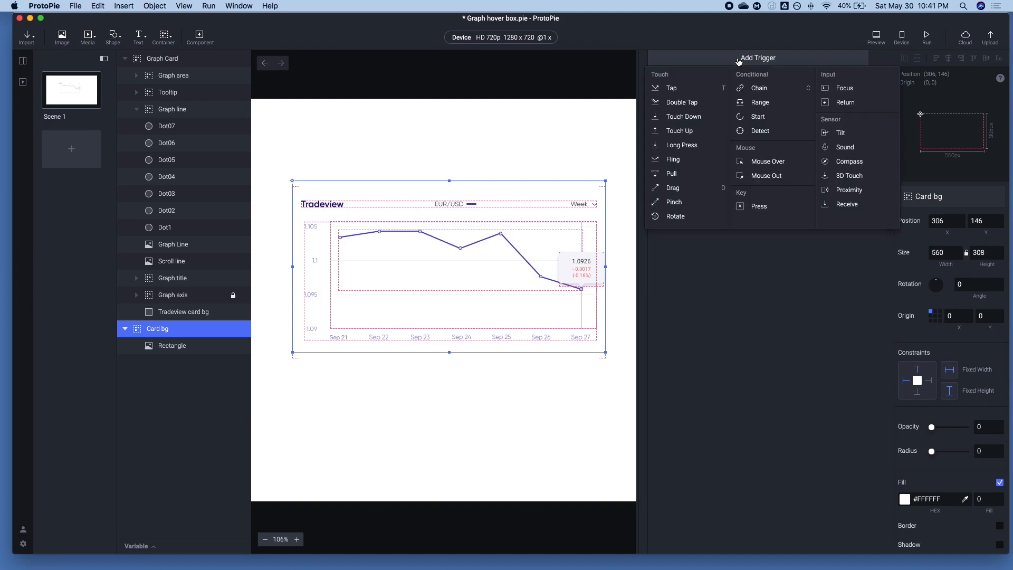
pyautogui.click(760, 116)
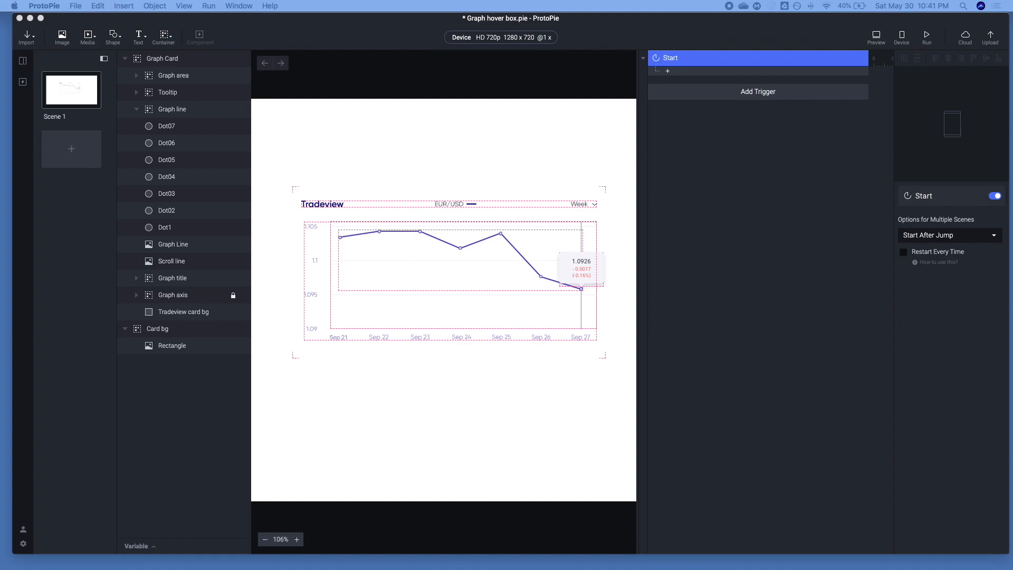
pyautogui.press('super+p')
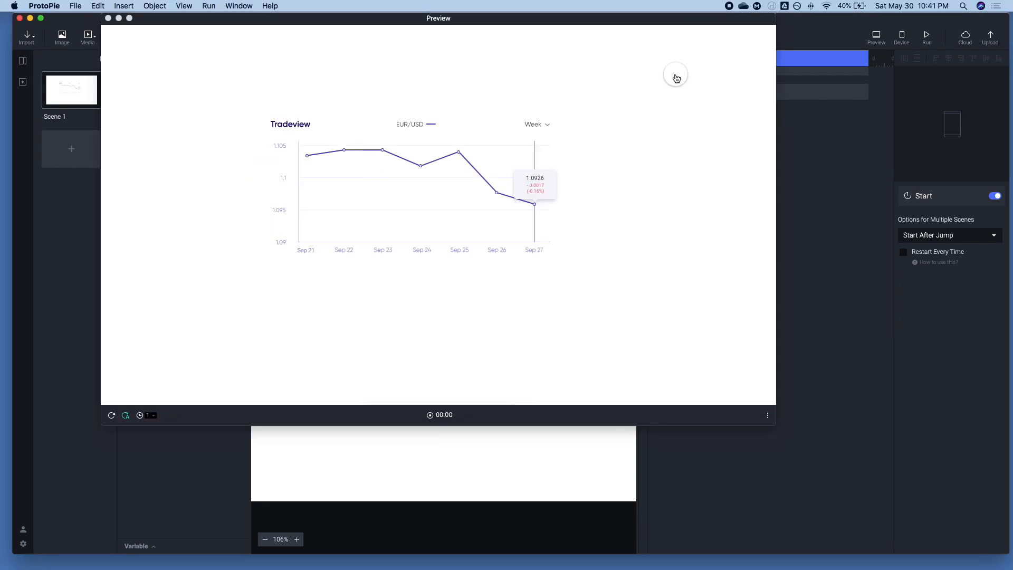
pyautogui.click(111, 416)
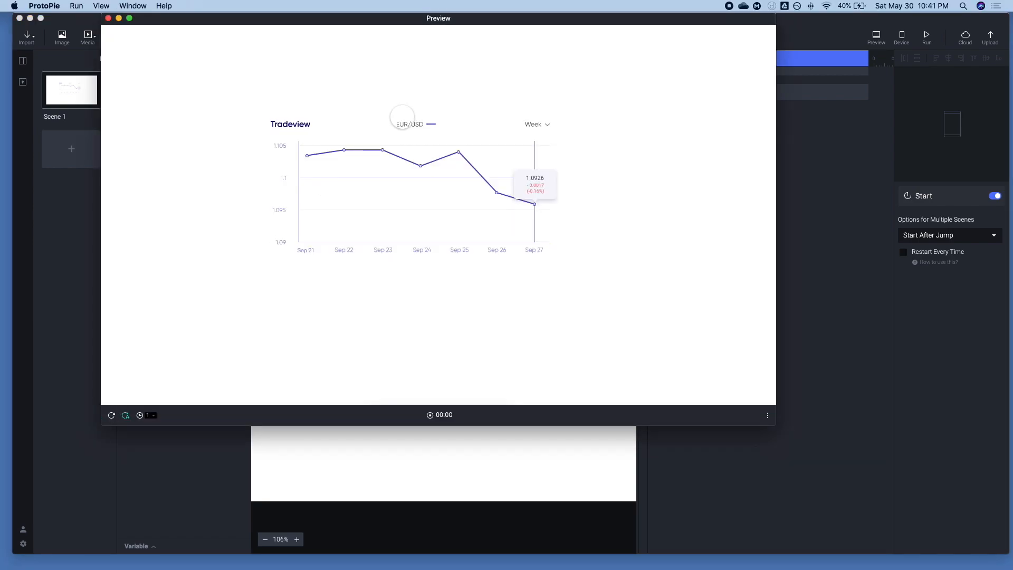
pyautogui.click(836, 171)
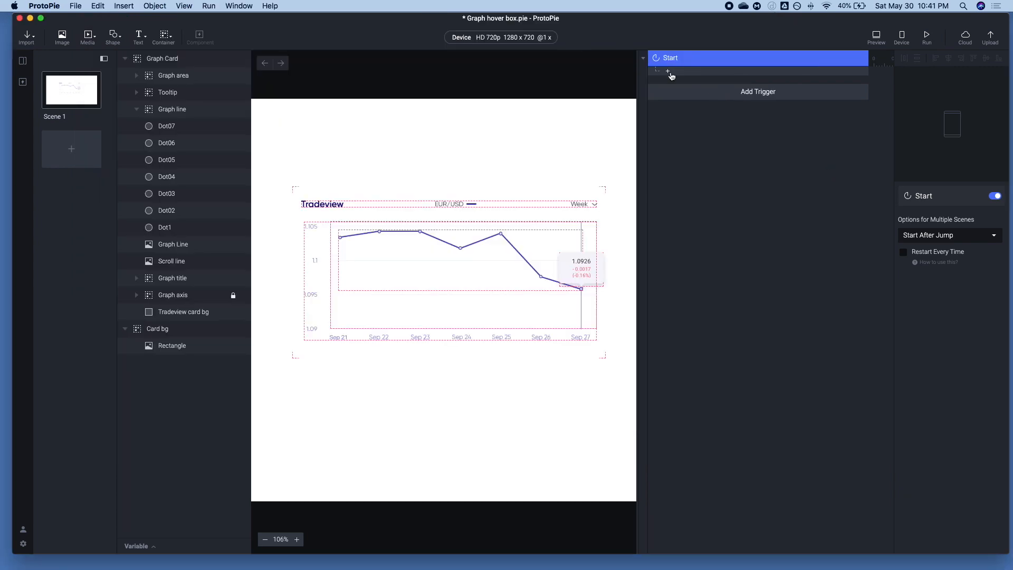
# Add a Scale response to the Start trigger and duplicate it
pyautogui.click(668, 70)
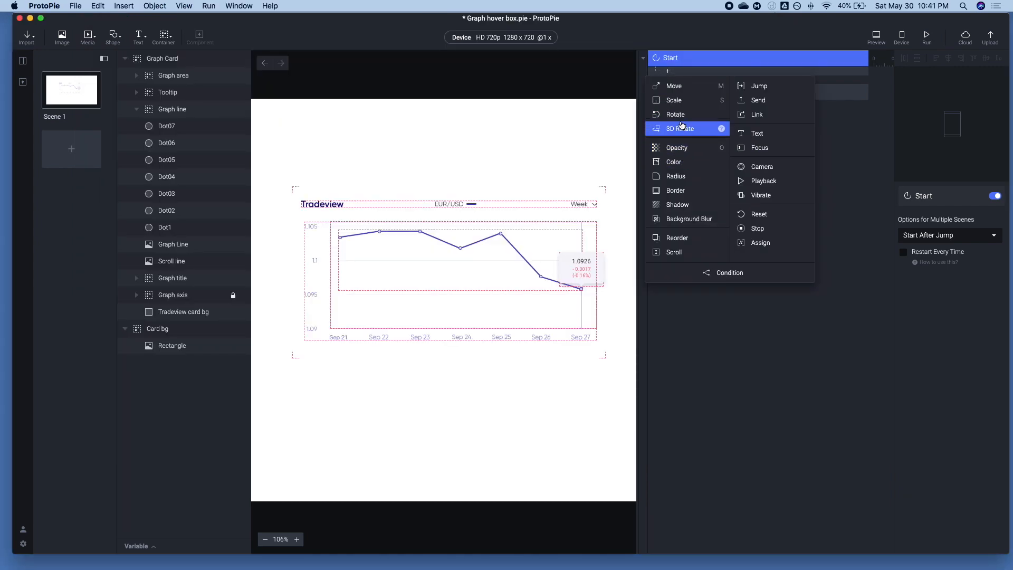
pyautogui.click(676, 101)
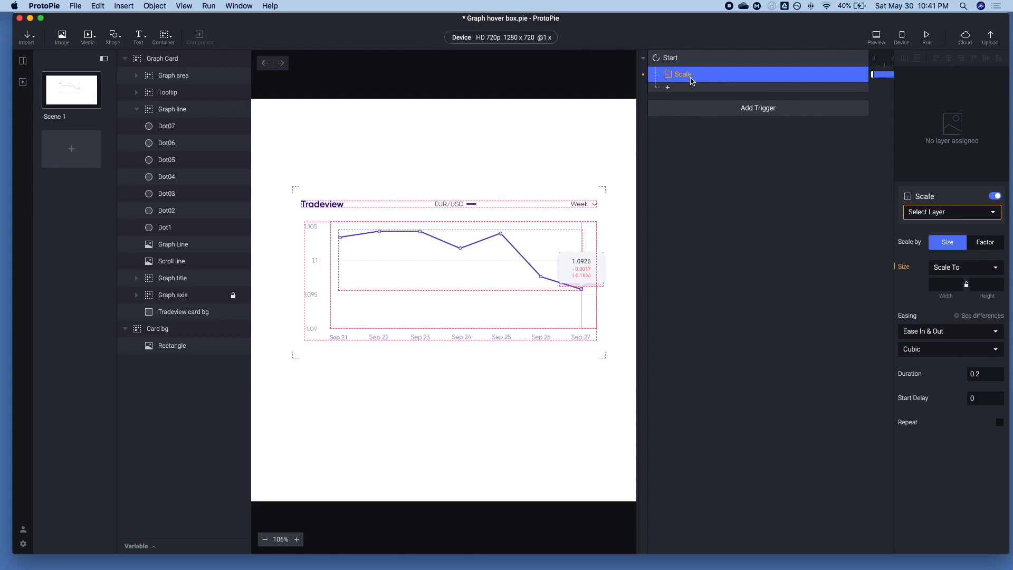
pyautogui.press('super+d')
pyautogui.click(691, 78)
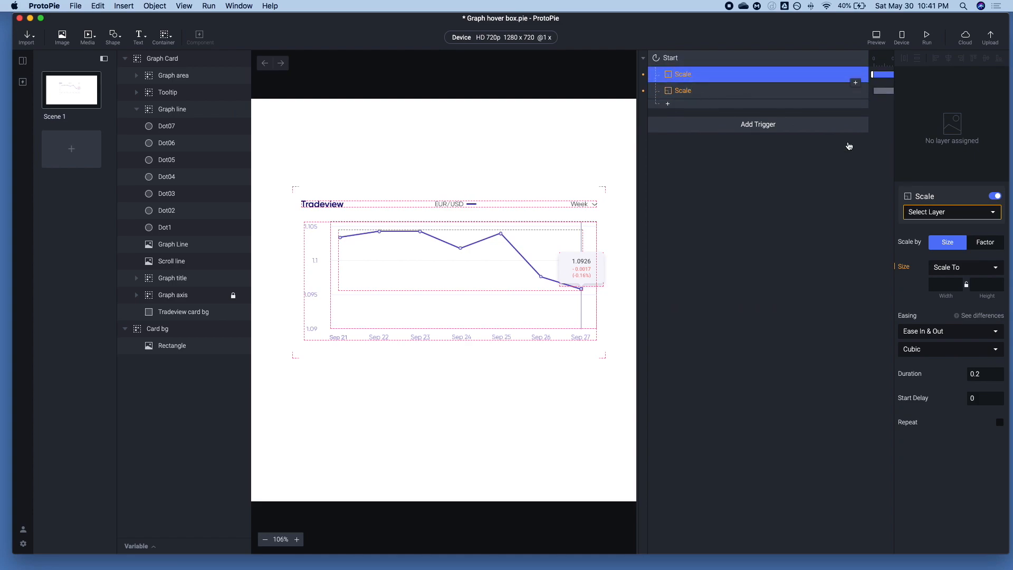
# Assign the Graph line group as the target layer of the first Scale response
pyautogui.click(926, 216)
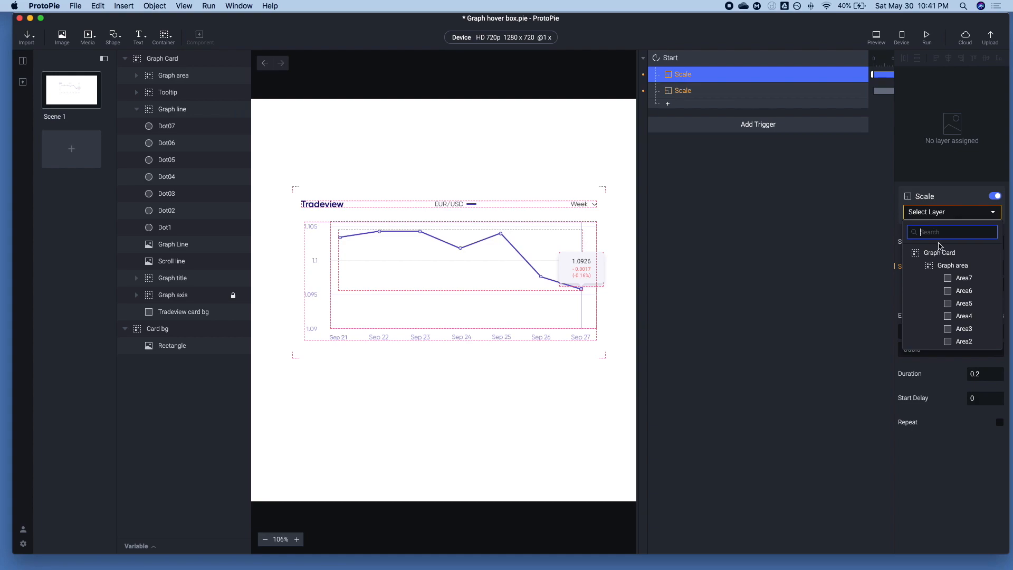
pyautogui.write('Graph')
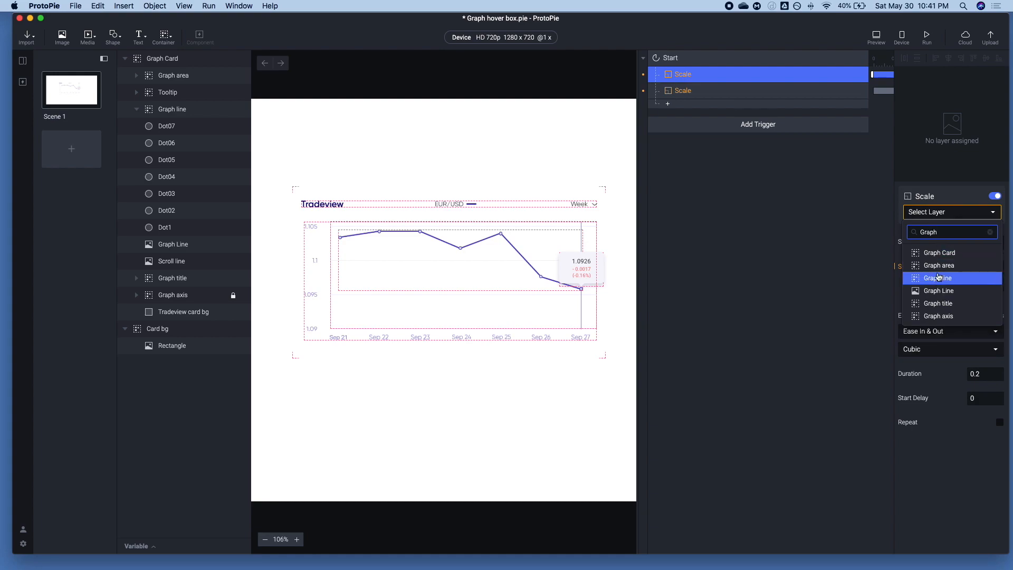
pyautogui.click(938, 278)
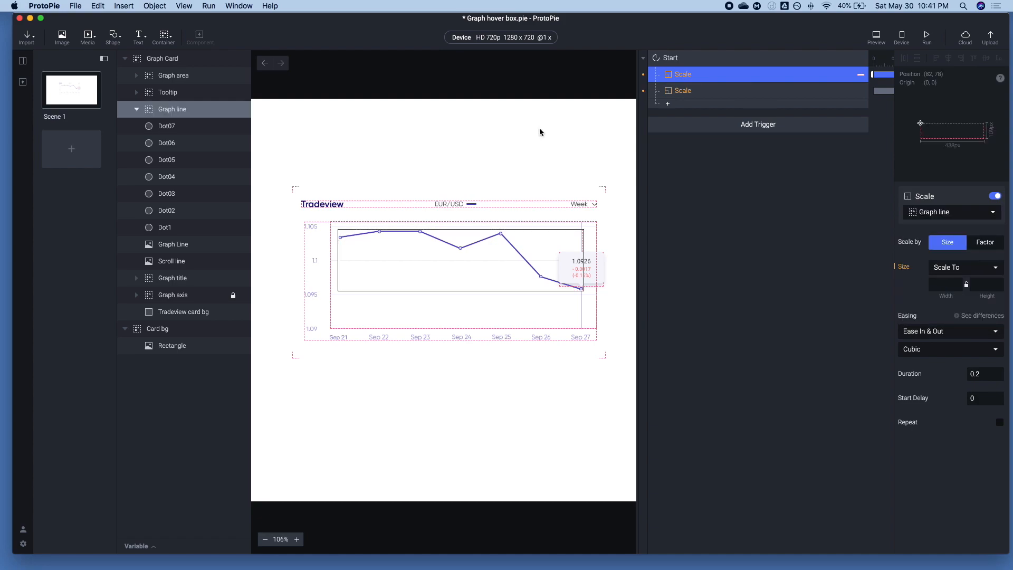
# Move the Graph Line image into the Graph line group
pyautogui.click(188, 127)
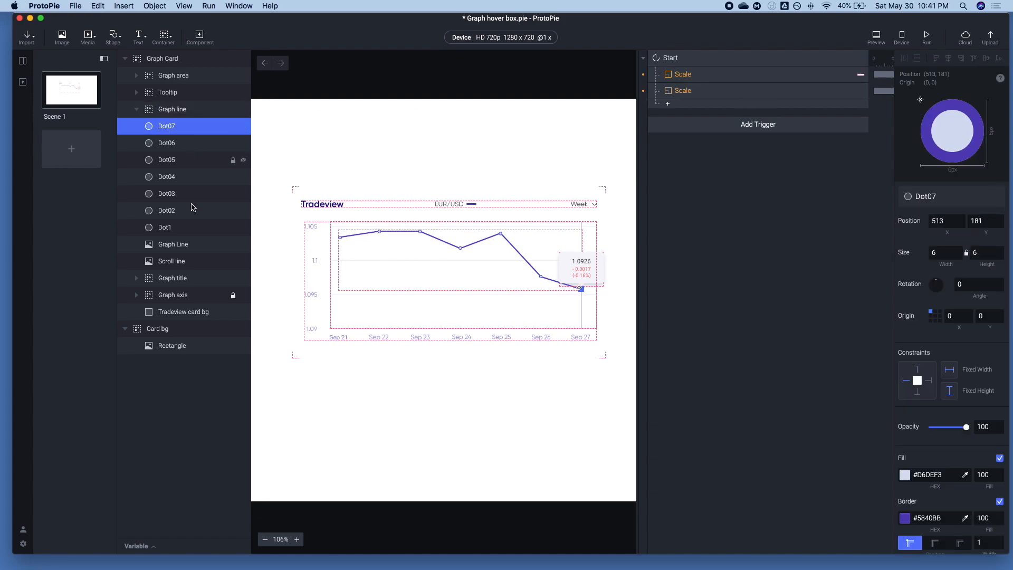
pyautogui.click(170, 246)
pyautogui.moveTo(169, 246); pyautogui.dragTo(171, 123)
# Set the first Scale response to width 0 with a duration of 0
pyautogui.click(675, 74)
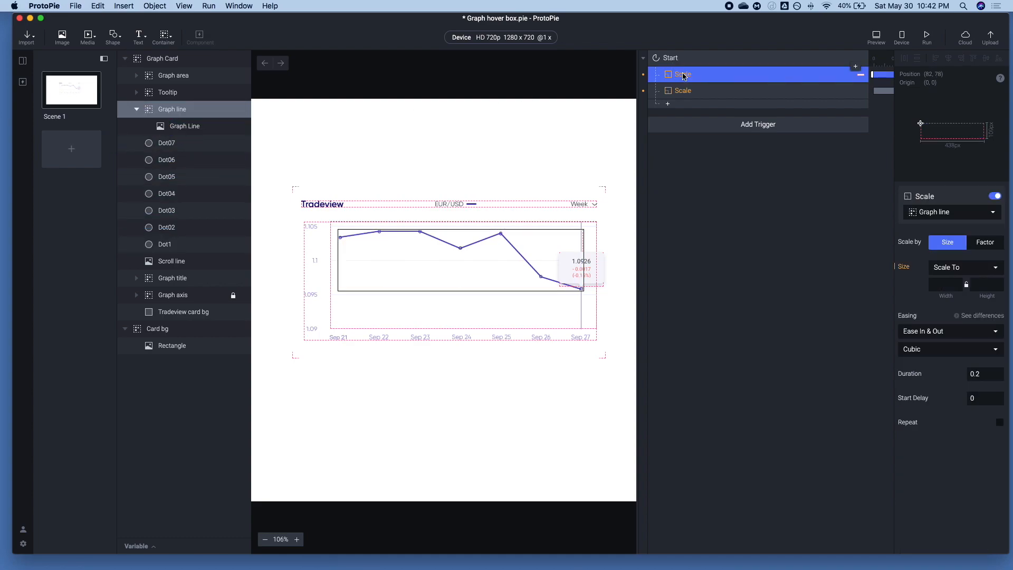
pyautogui.click(945, 285)
pyautogui.click(983, 378)
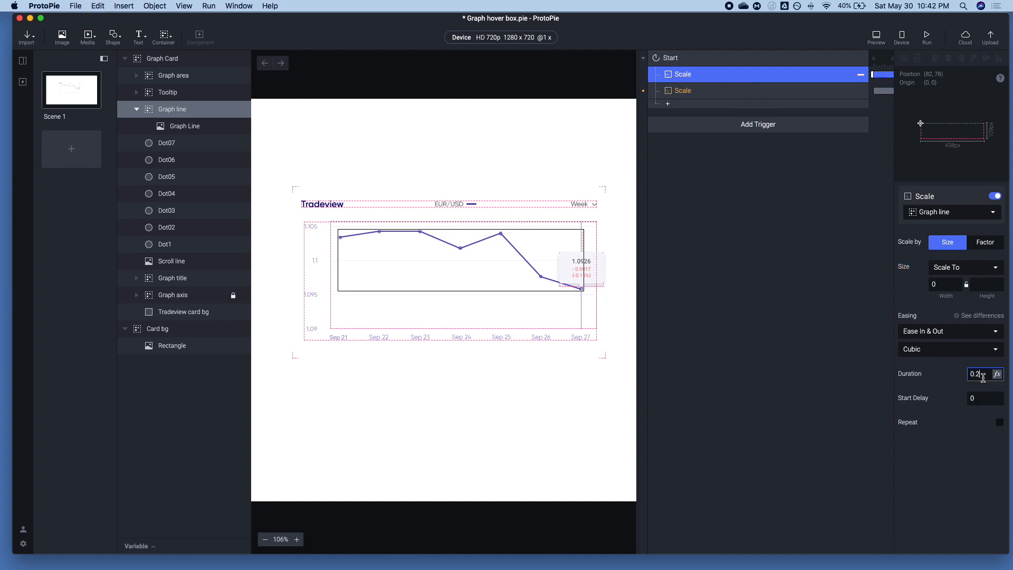
pyautogui.write('0')
pyautogui.click(830, 322)
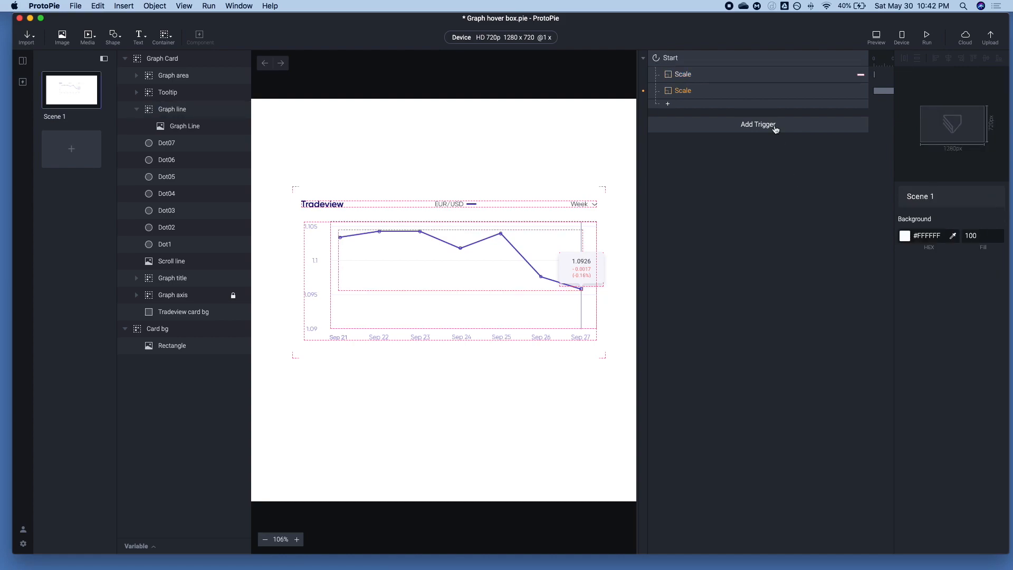
# Assign the Graph line group to the second Scale response and set its width to 438
pyautogui.click(693, 80)
pyautogui.click(694, 92)
pyautogui.click(929, 213)
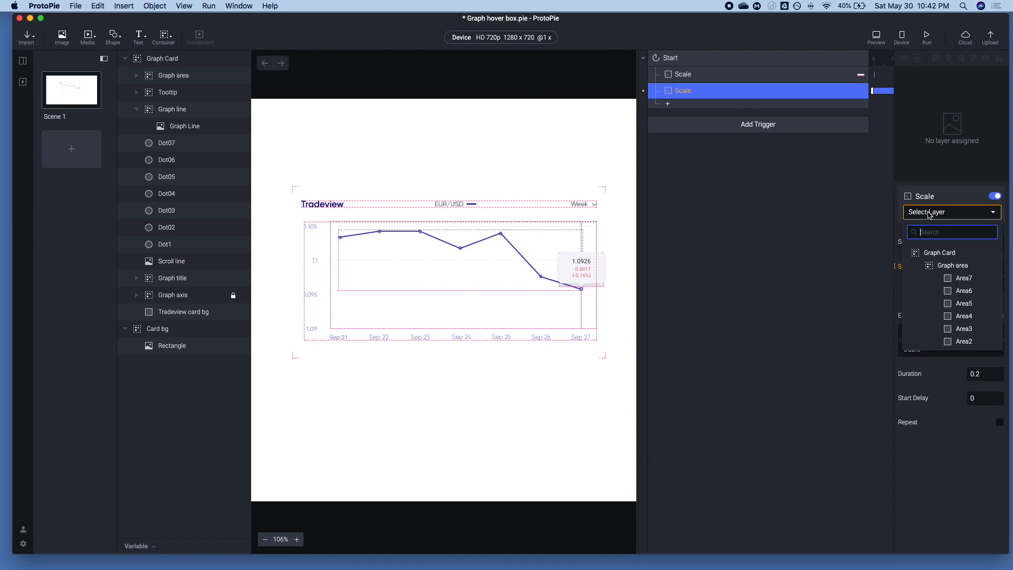
pyautogui.write('Graph')
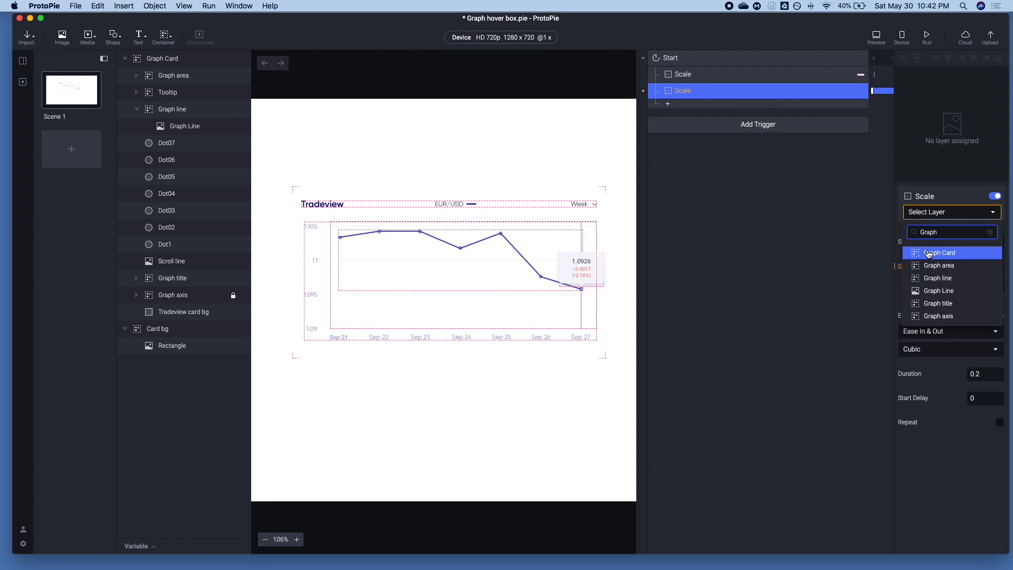
pyautogui.click(937, 278)
pyautogui.click(940, 286)
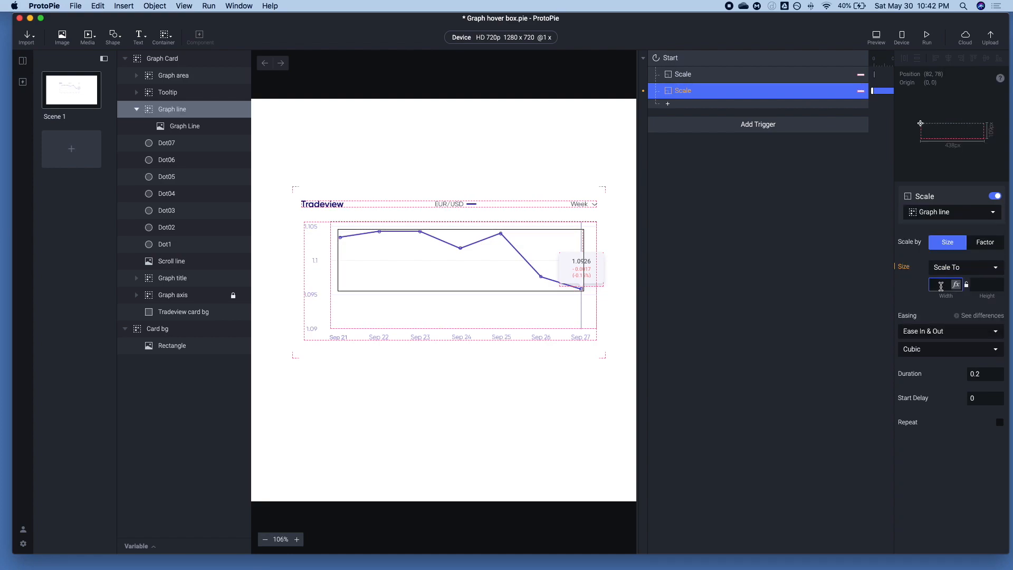
pyautogui.write('438')
pyautogui.press('Tab')
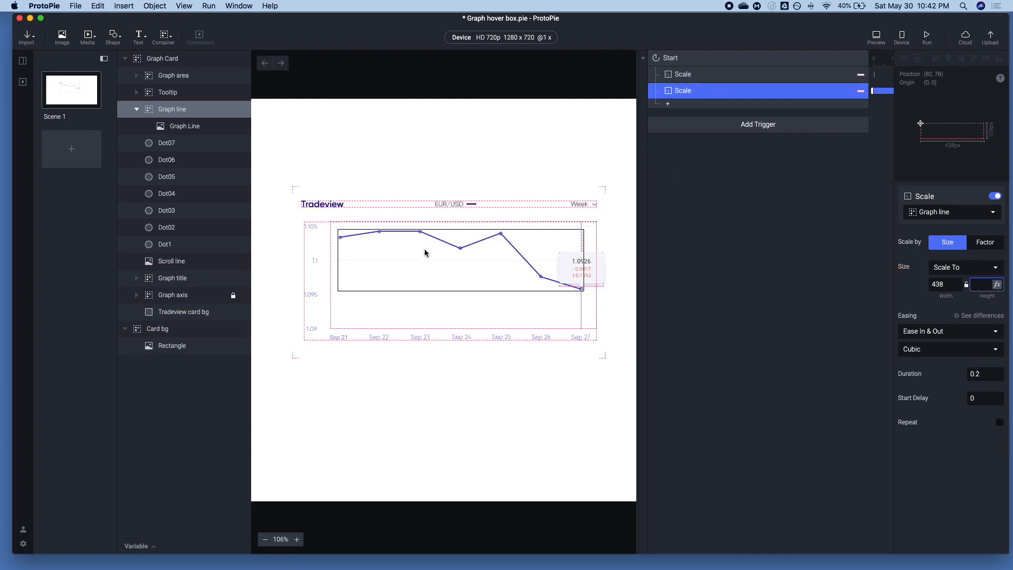
# Check the Graph Line image's width and replay the prototype in the preview
pyautogui.click(182, 127)
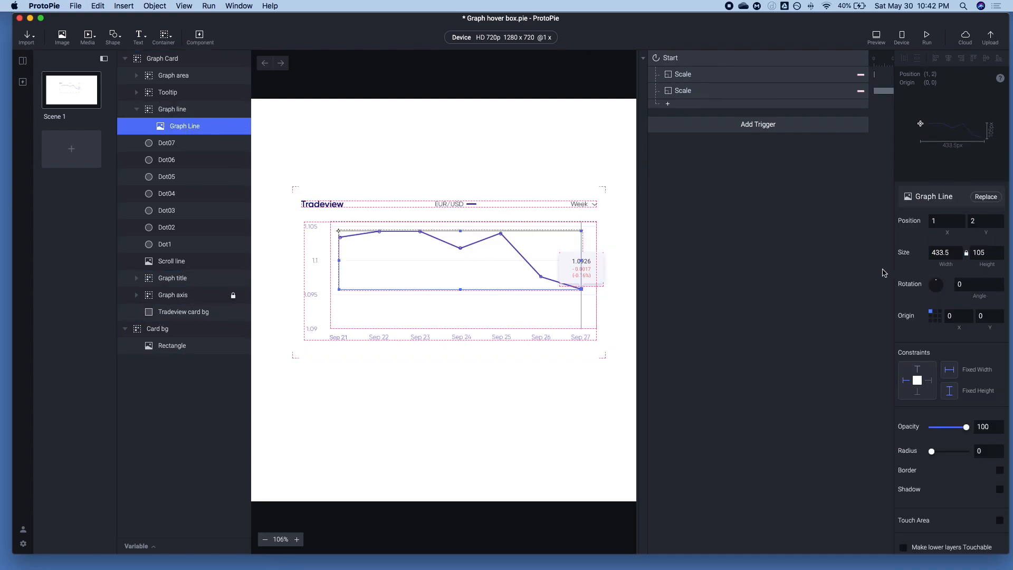
pyautogui.click(953, 251)
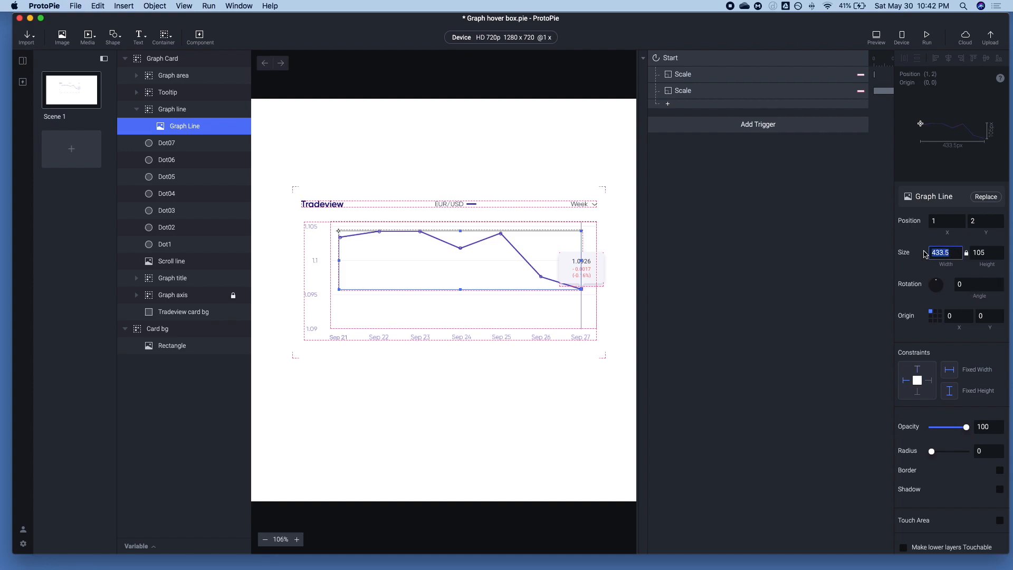
pyautogui.click(688, 91)
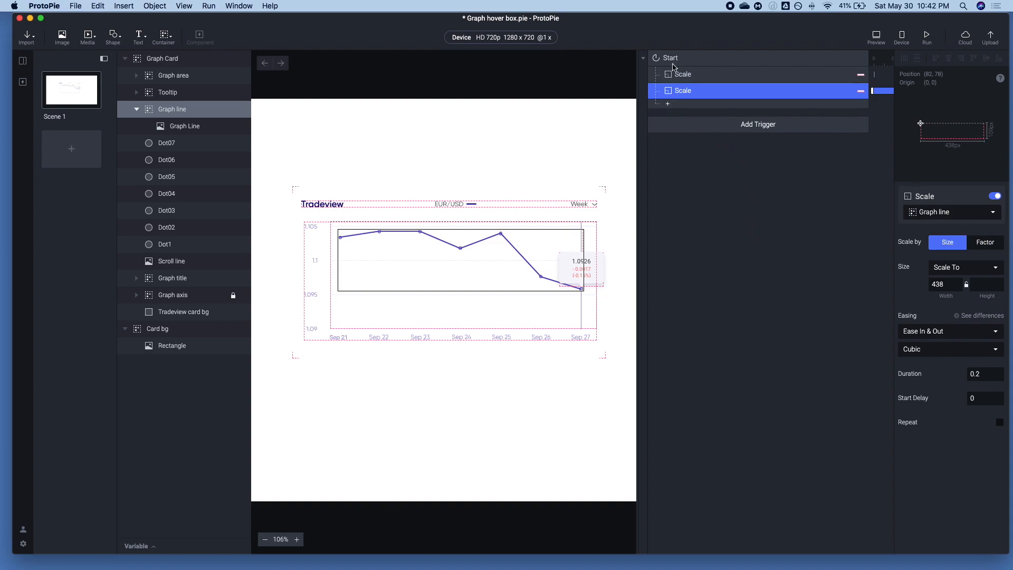
pyautogui.click(874, 35)
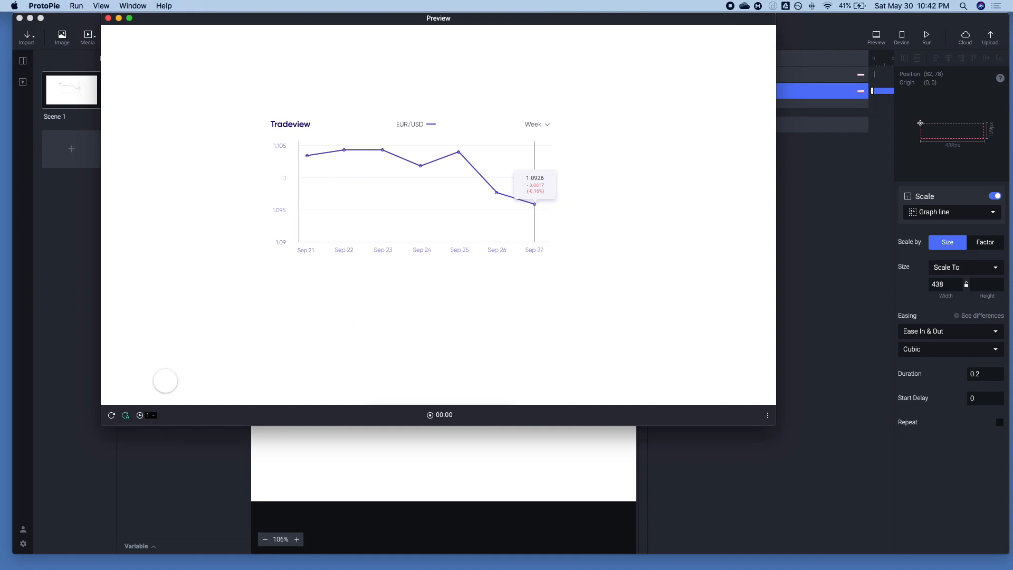
pyautogui.click(110, 416)
pyautogui.click(110, 417)
# Set the second Scale response's duration to 1 and preview the line animation
pyautogui.click(845, 134)
pyautogui.click(977, 373)
pyautogui.write('1')
pyautogui.press('Tab')
pyautogui.click(873, 40)
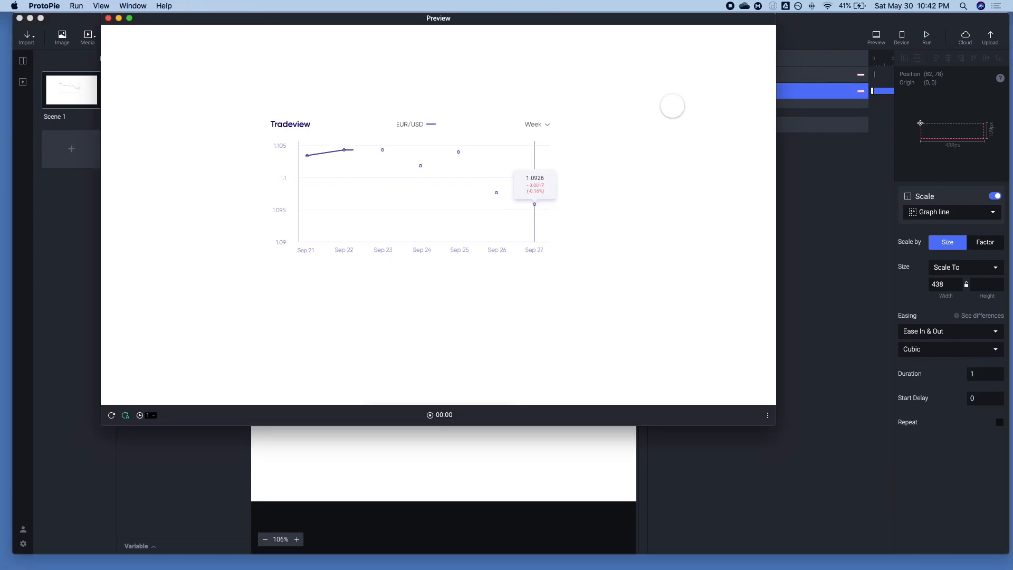
pyautogui.click(808, 235)
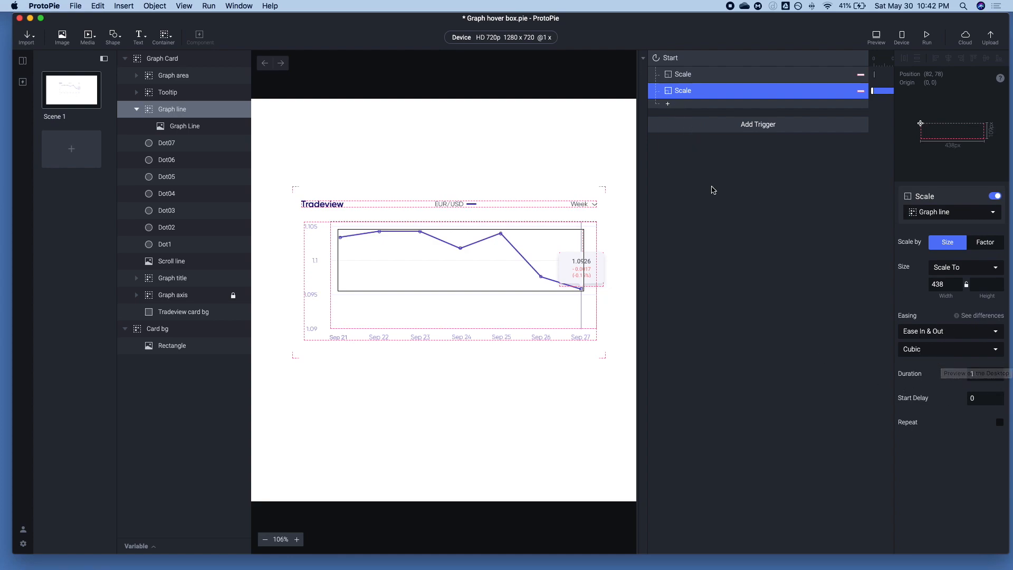
# Add an Opacity response to the Start trigger, duplicate it, and target the first copy at the Tooltip group
pyautogui.click(667, 104)
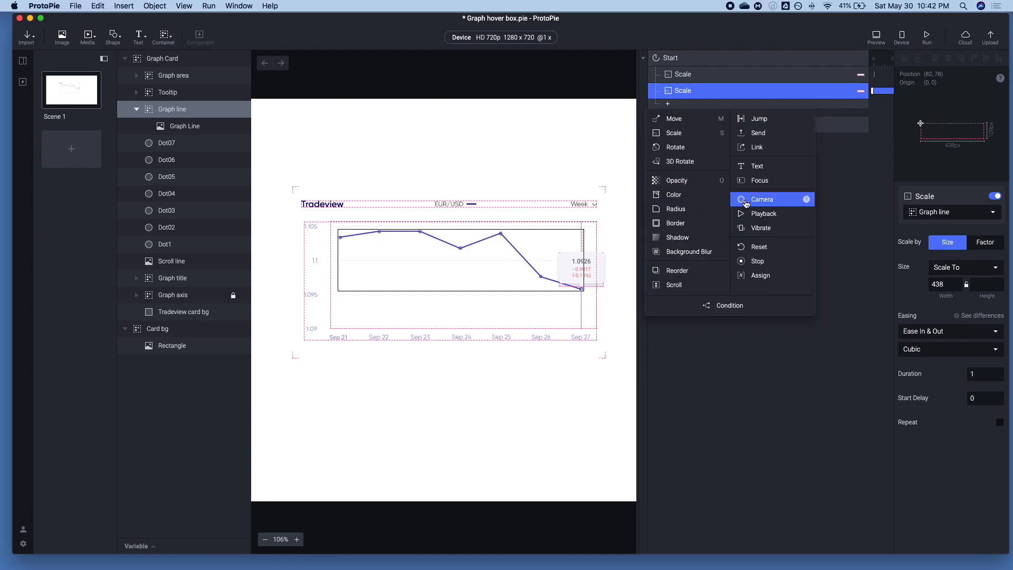
pyautogui.click(700, 184)
pyautogui.press('super+d')
pyautogui.click(689, 109)
pyautogui.click(924, 212)
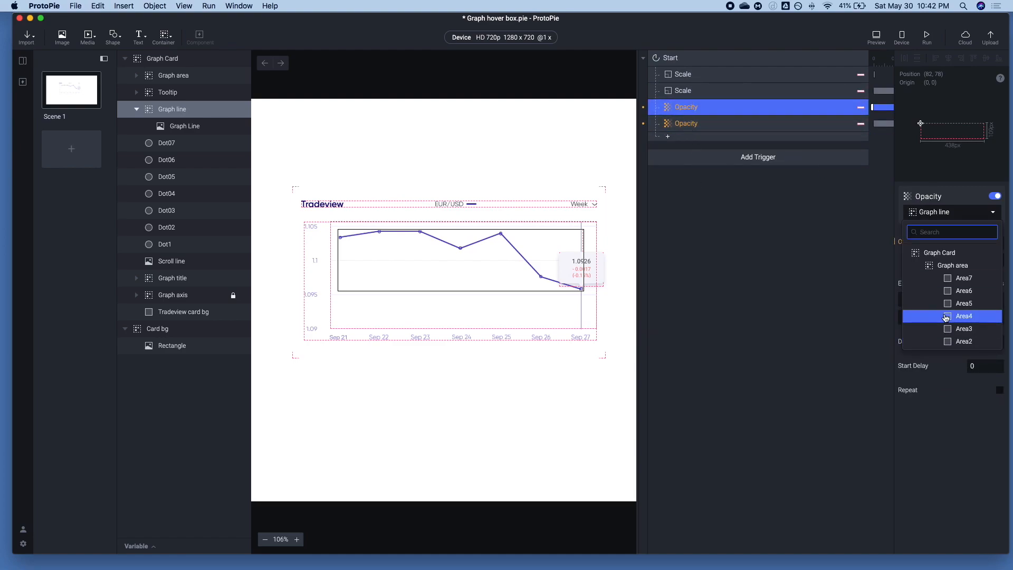
pyautogui.scroll(-5, 946, 316)
pyautogui.click(945, 246)
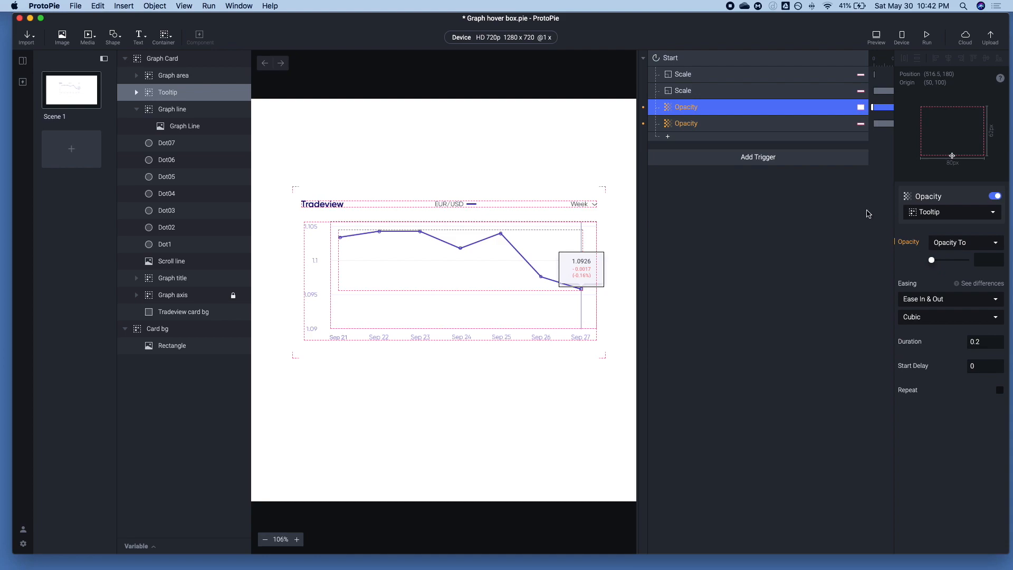
# Target the second Opacity response at the Tooltip group, with maximum opacity and a duration of 1
pyautogui.click(719, 124)
pyautogui.click(927, 213)
pyautogui.scroll(-3, 945, 285)
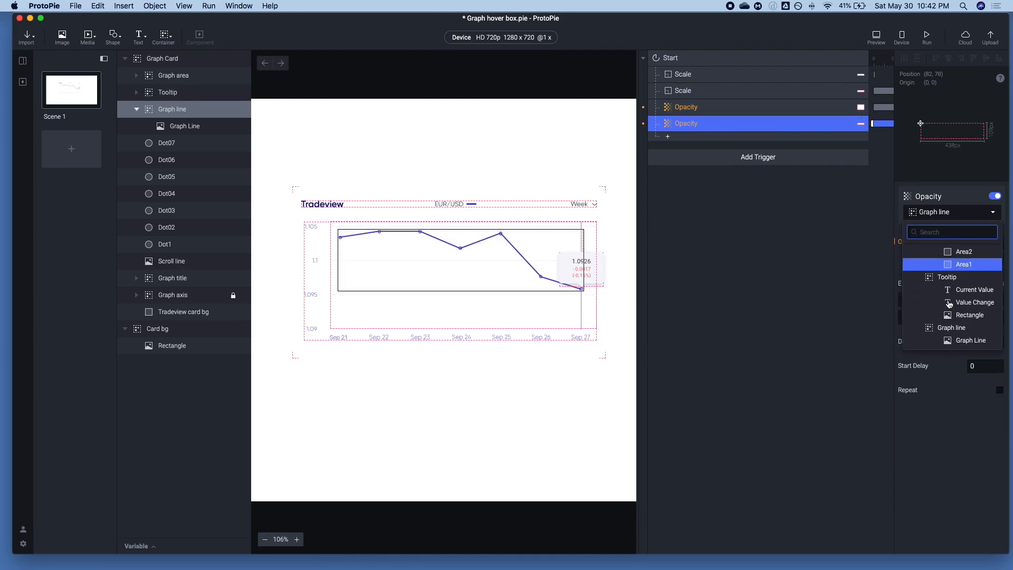
pyautogui.click(948, 279)
pyautogui.moveTo(934, 262); pyautogui.dragTo(982, 253)
pyautogui.click(980, 342)
pyautogui.write('1')
# Set the first Tooltip Opacity response to opacity 0 with a duration of 0, and preview the result
pyautogui.click(708, 107)
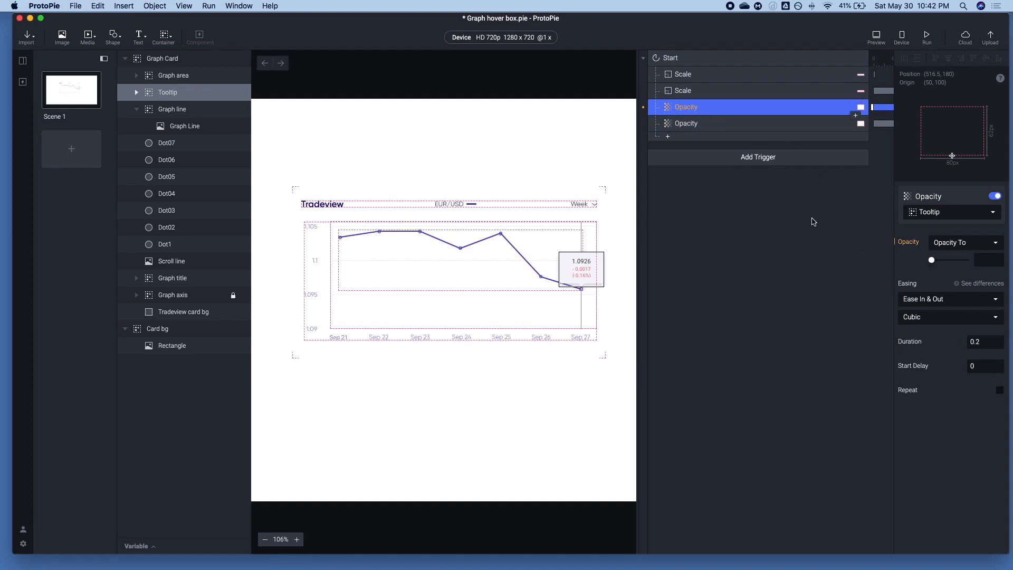
pyautogui.click(933, 259)
pyautogui.click(984, 343)
pyautogui.write('0')
pyautogui.press('Return')
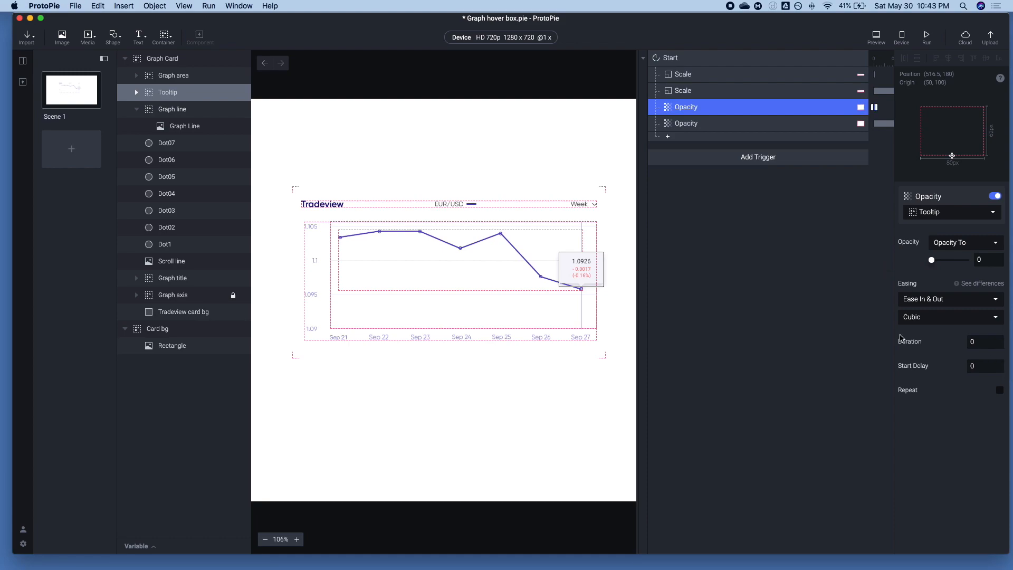
pyautogui.click(877, 36)
# Duplicate both Tooltip Opacity responses and retarget the copies to the Scroll line layer
pyautogui.keyDown('shift'); pyautogui.click(691, 124); pyautogui.keyUp('shift')
pyautogui.press('super+d')
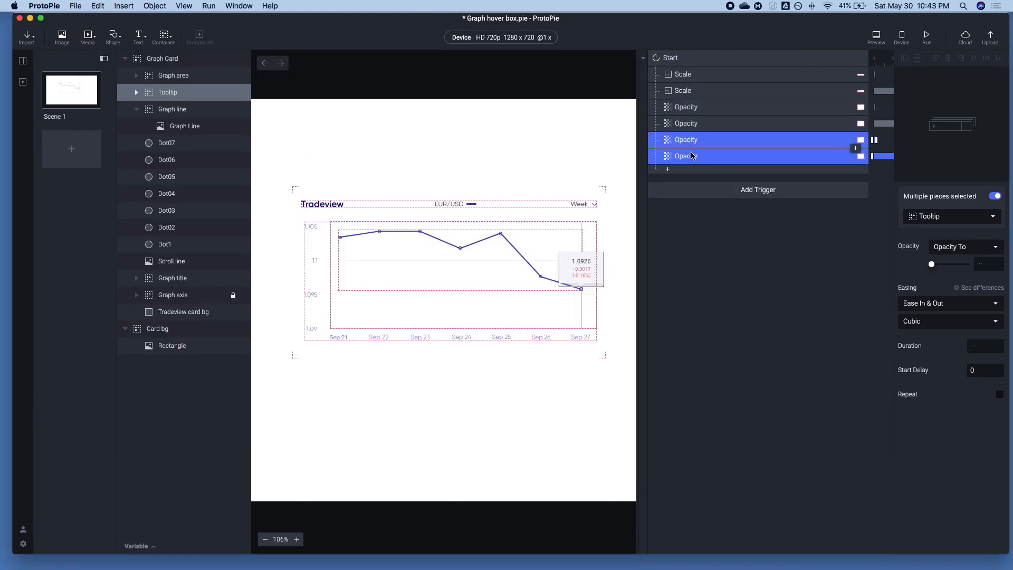
pyautogui.click(936, 221)
pyautogui.scroll(-5, 943, 279)
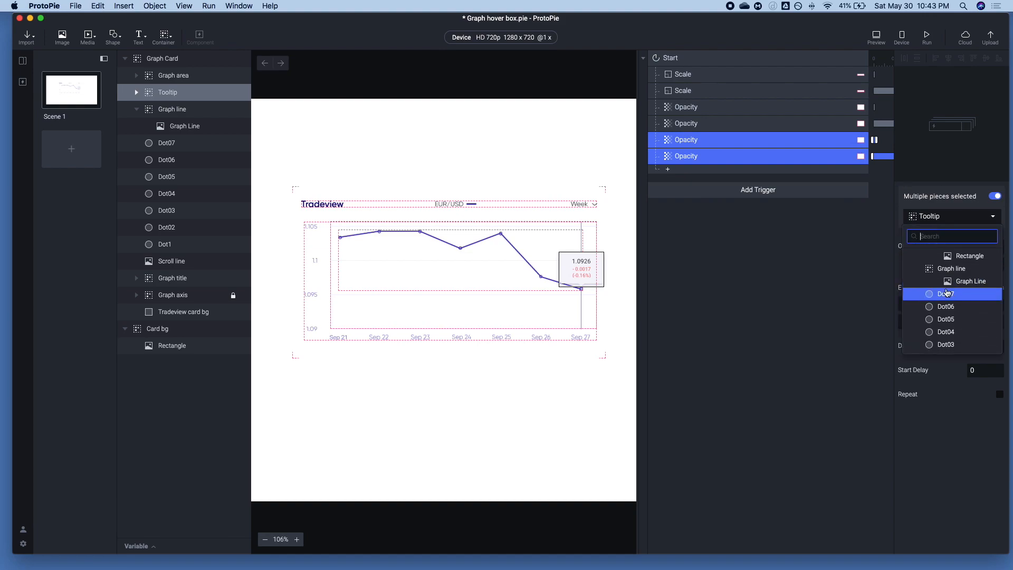
pyautogui.scroll(-5, 945, 289)
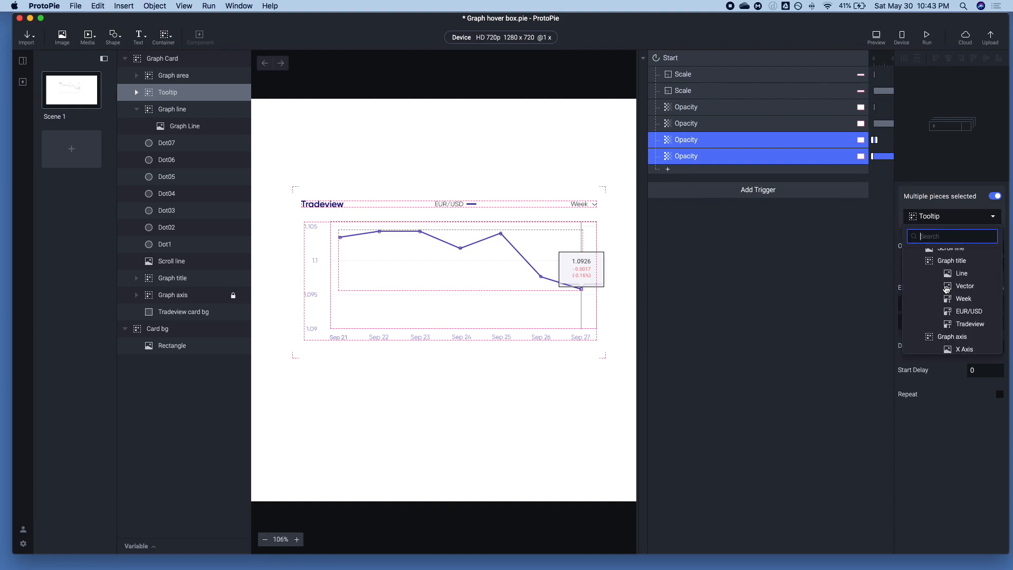
pyautogui.click(944, 279)
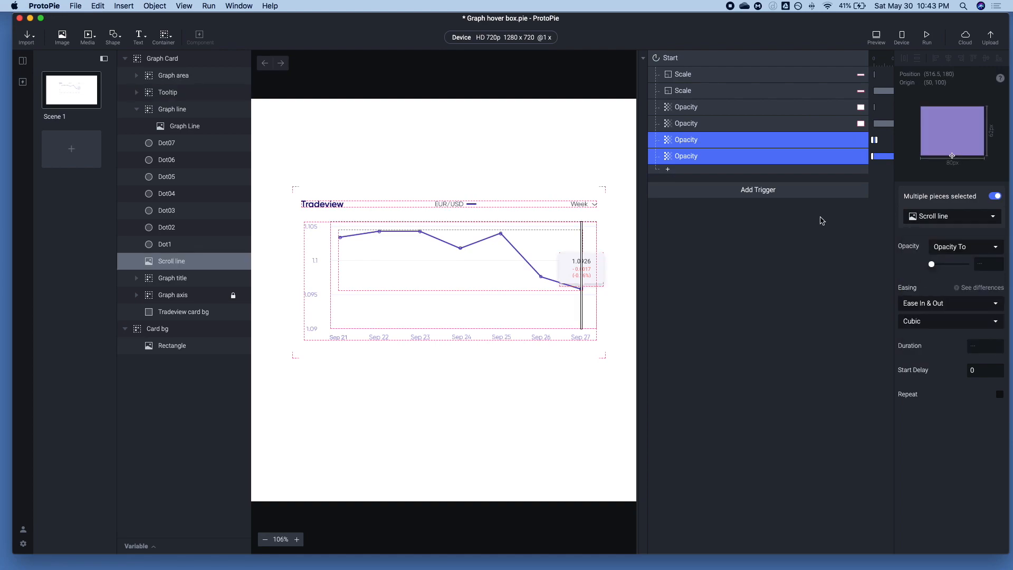
# Review the two Scroll line Opacity responses and preview the prototype
pyautogui.click(751, 157)
pyautogui.click(726, 140)
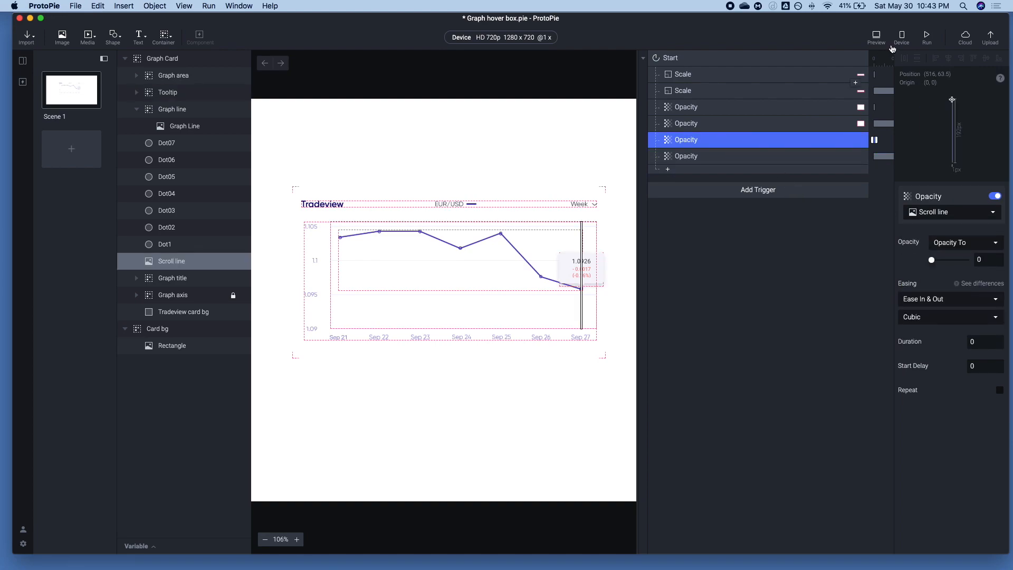
pyautogui.click(869, 42)
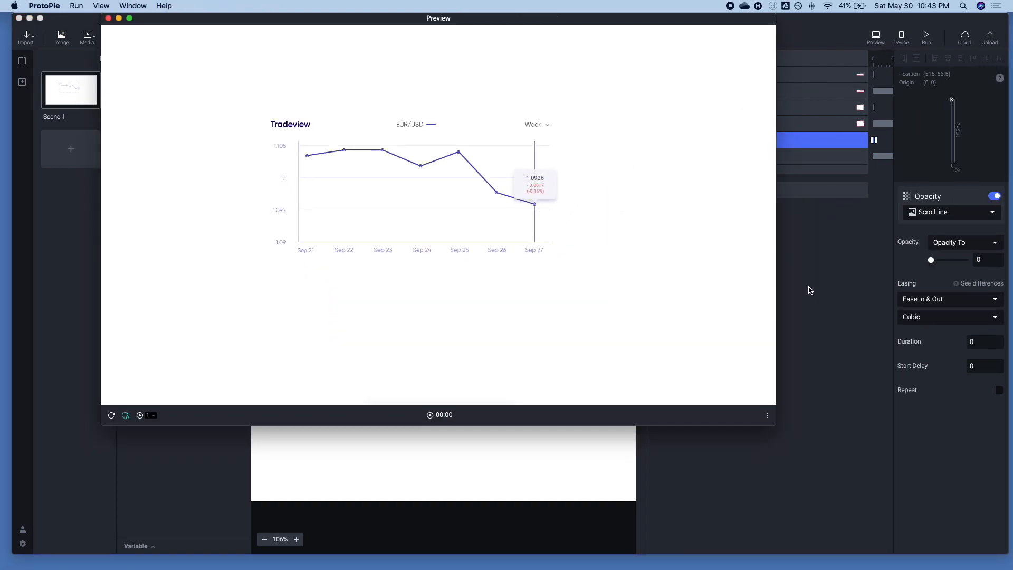
pyautogui.click(801, 287)
# Inspect the dot layers from Dot1 to Dot07 by selecting them on the graph
pyautogui.click(172, 243)
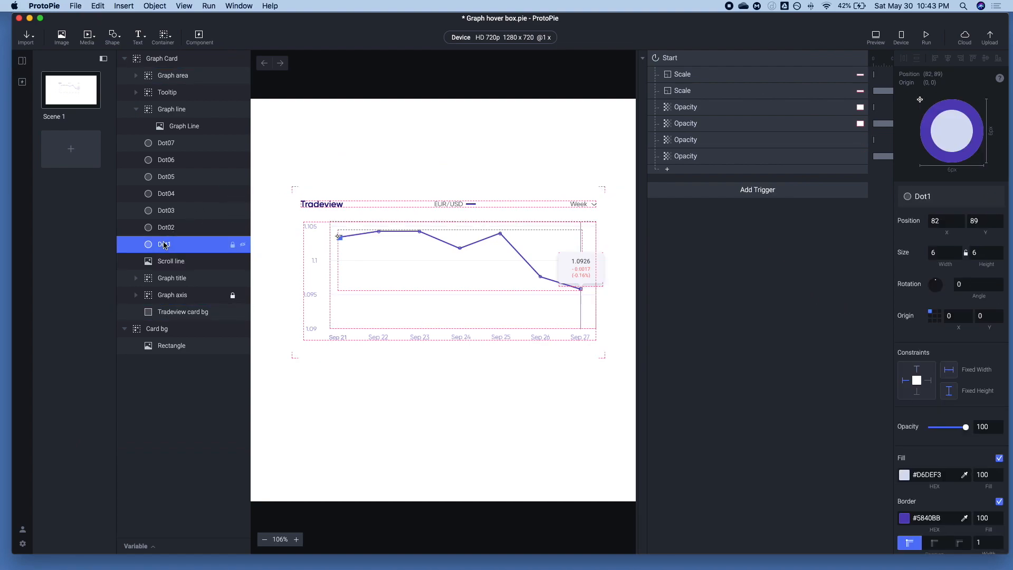
pyautogui.keyDown('shift'); pyautogui.click(160, 144); pyautogui.keyUp('shift')
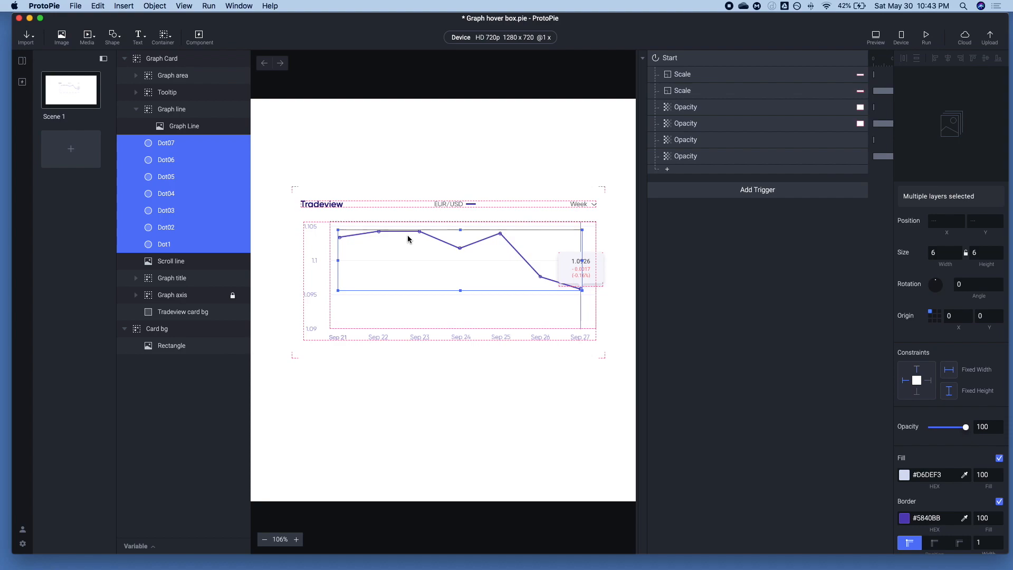
pyautogui.click(179, 245)
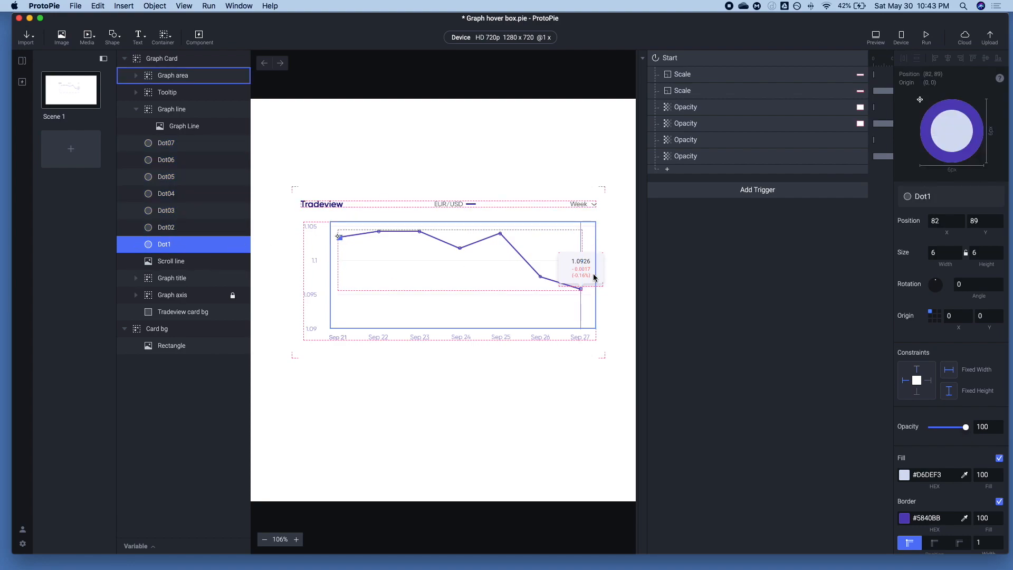
# Add a Mouse Over trigger and a Mouse Out trigger to the scene, and select both together
pyautogui.click(753, 270)
pyautogui.click(711, 196)
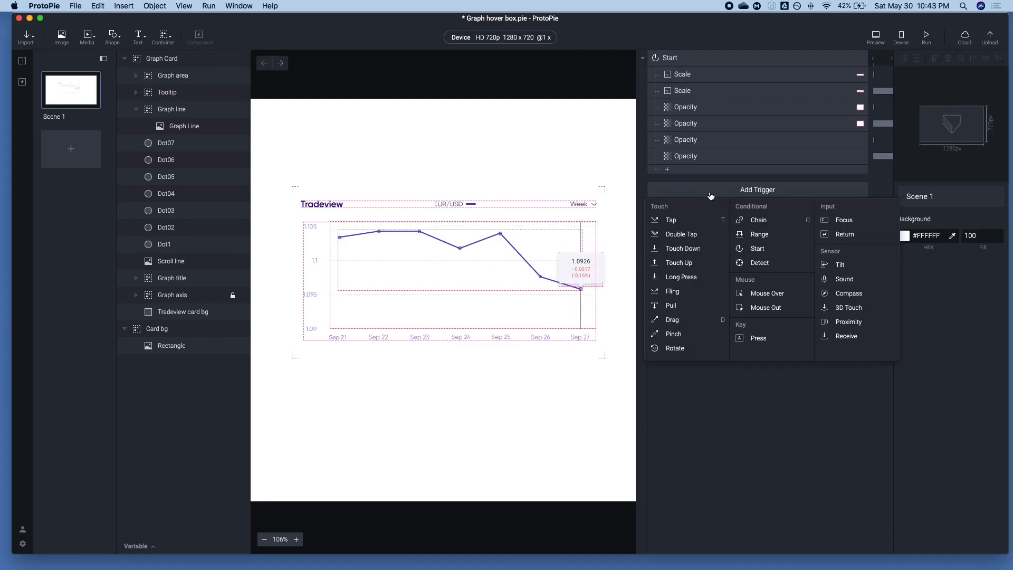
pyautogui.click(759, 293)
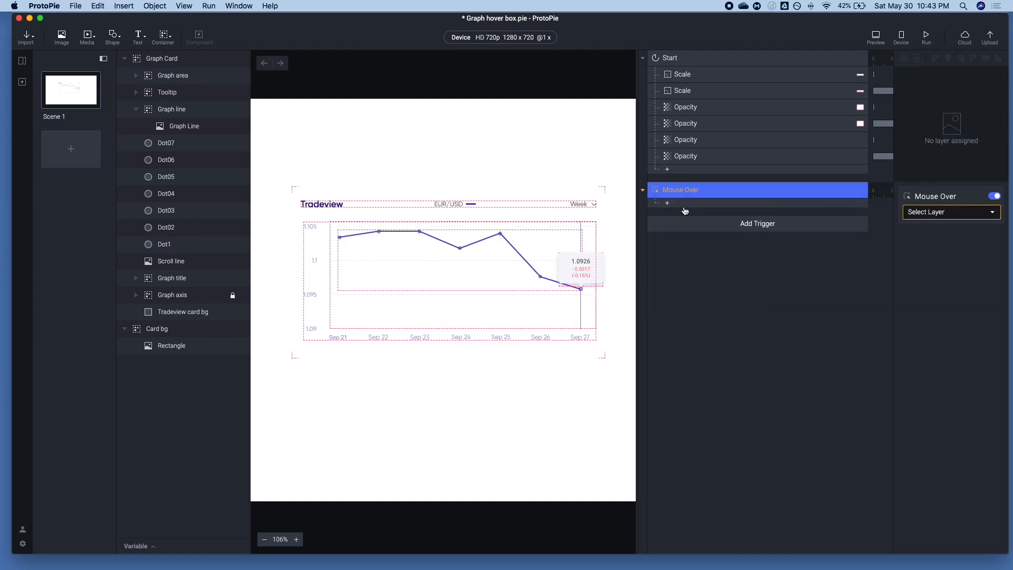
pyautogui.click(690, 223)
pyautogui.click(747, 343)
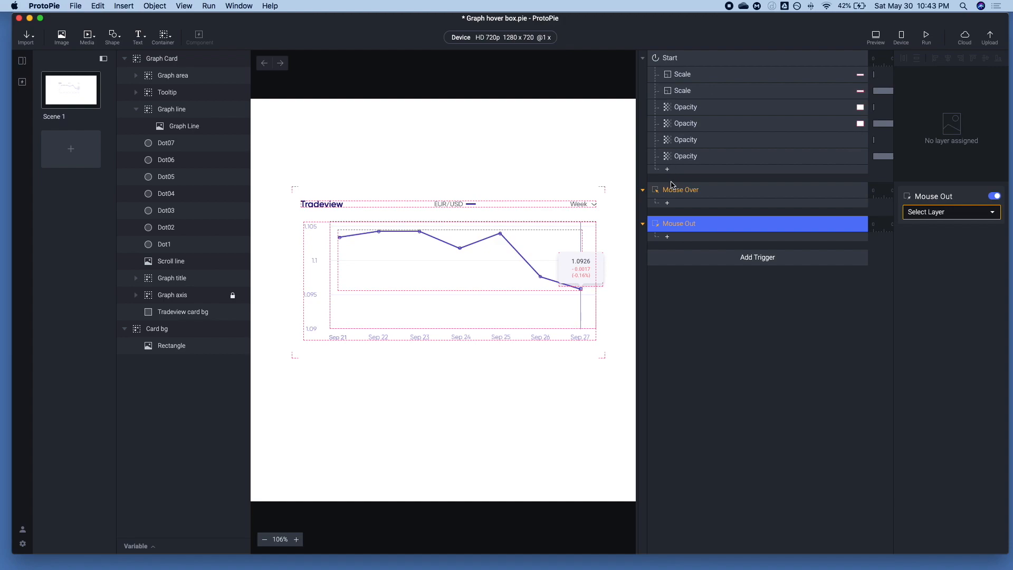
pyautogui.keyDown('shift'); pyautogui.click(672, 191); pyautogui.keyUp('shift')
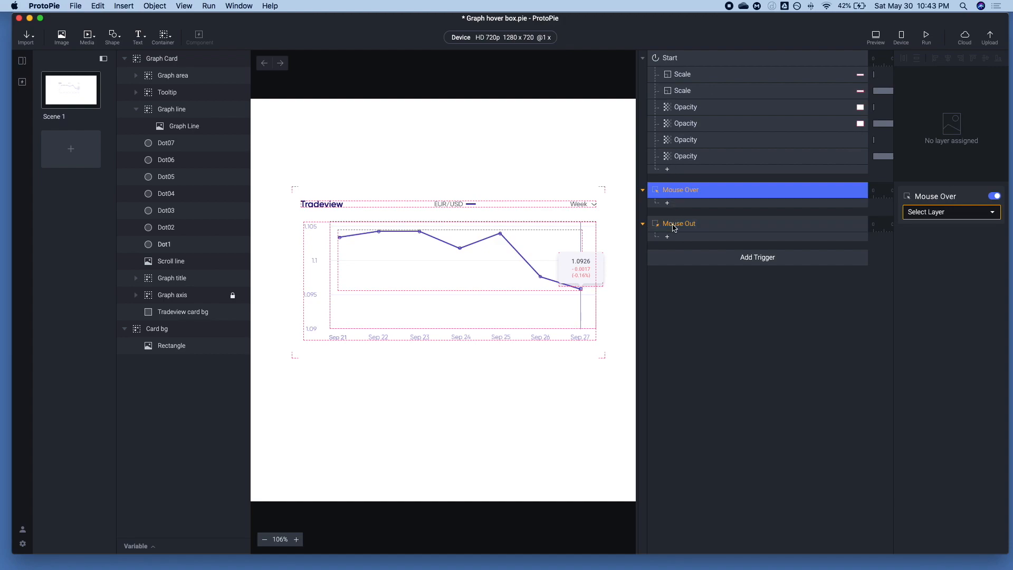
# Collapse the Graph Card and Card bg groups and check each group's extent on the canvas
pyautogui.click(125, 58)
pyautogui.click(125, 75)
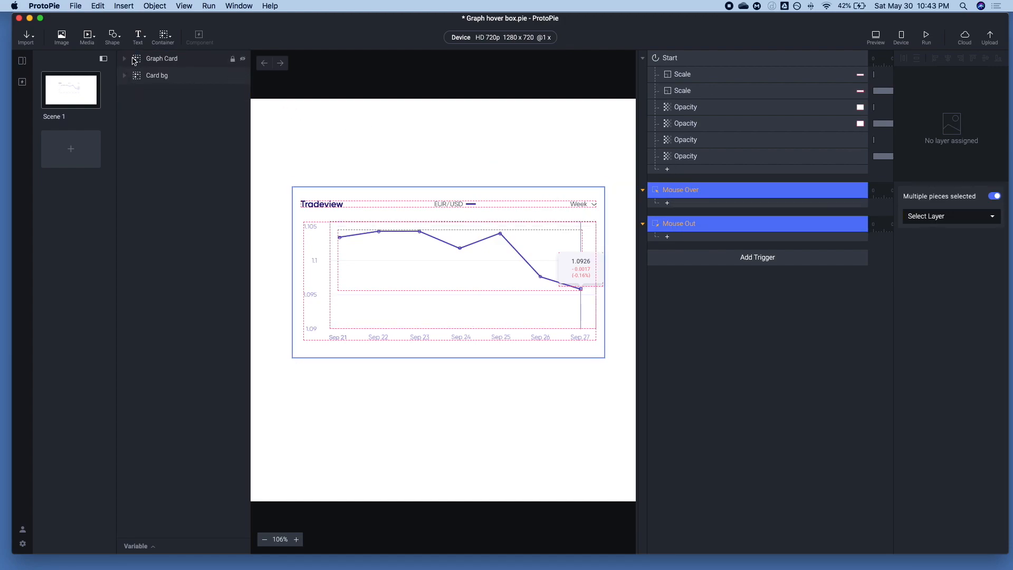
pyautogui.click(163, 60)
pyautogui.click(196, 75)
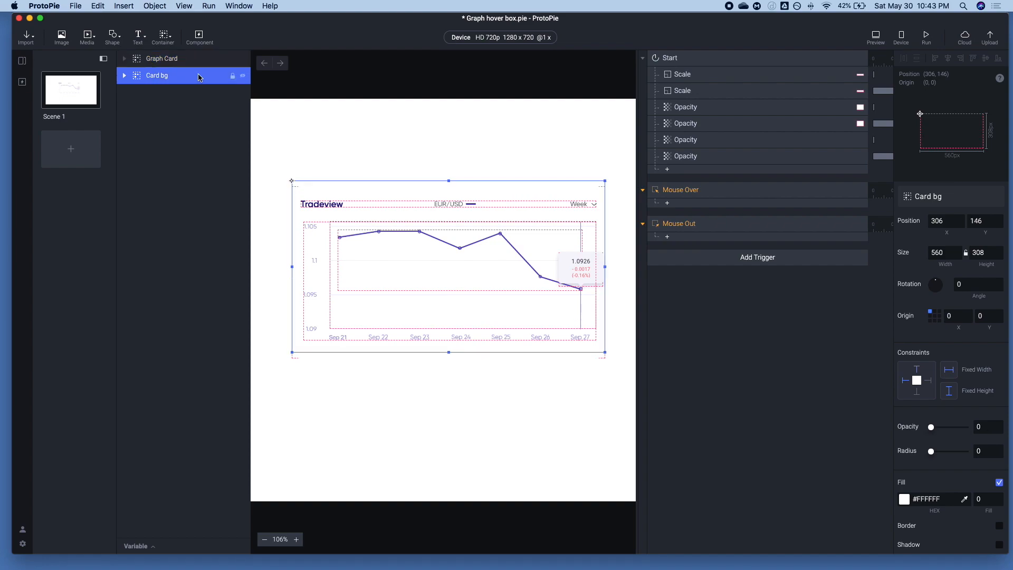
# Add a Move response to the Mouse Over trigger with a Y position of 10
pyautogui.click(163, 60)
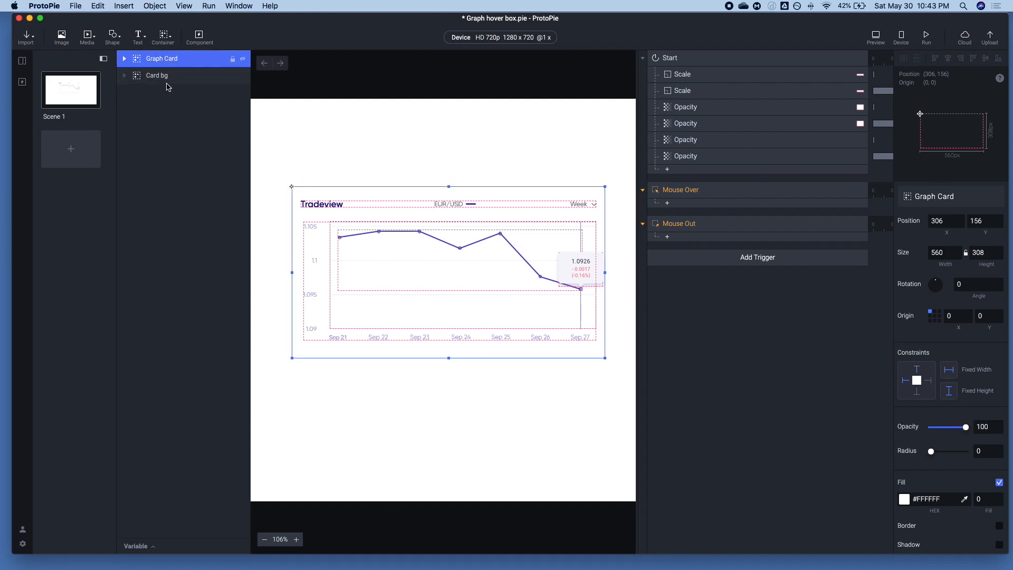
pyautogui.click(675, 191)
pyautogui.click(667, 203)
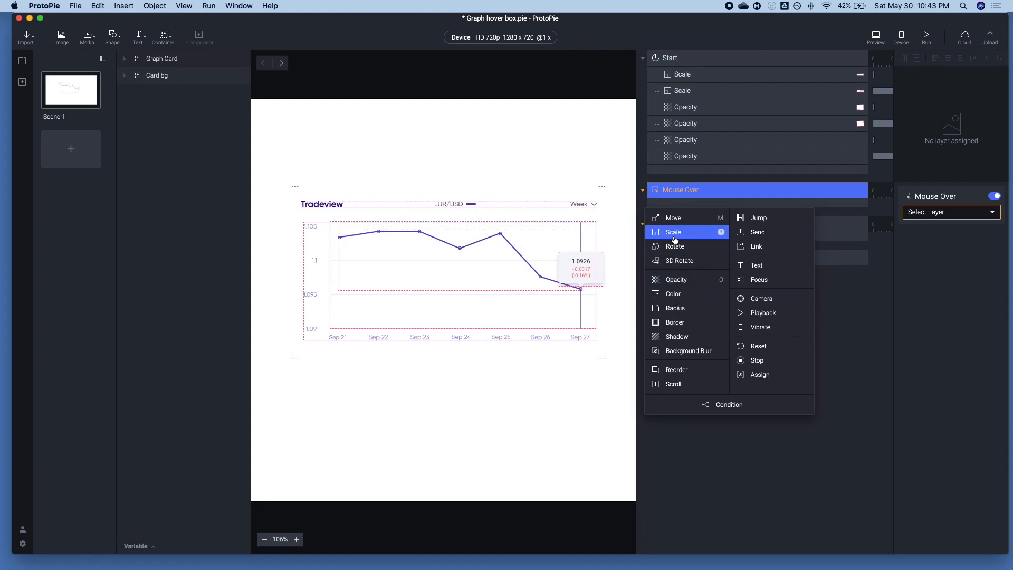
pyautogui.click(671, 218)
pyautogui.click(985, 260)
pyautogui.write('10')
pyautogui.press('Tab')
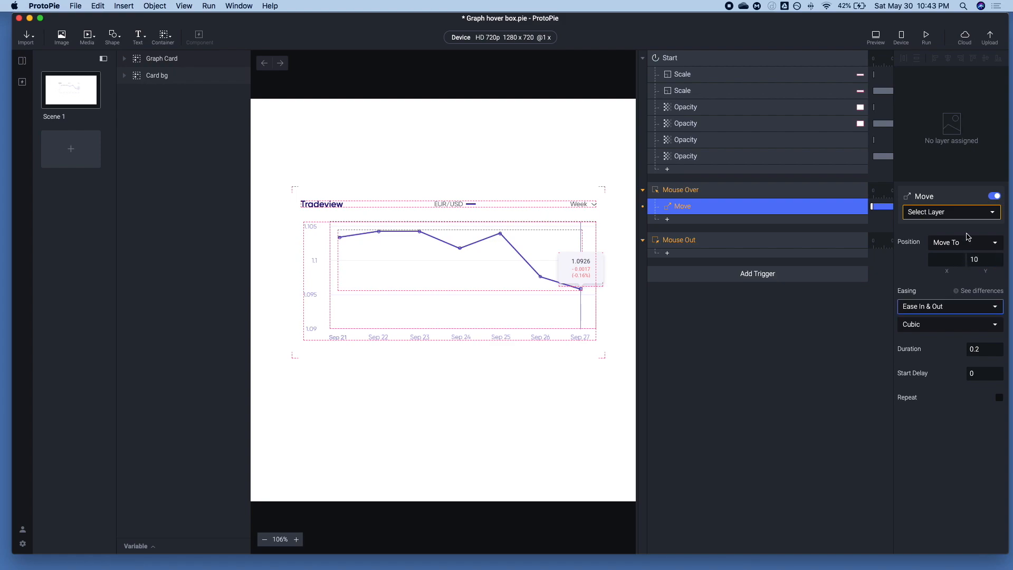
# Assign the Mouse Over Move response to Graph Card and change its Y position to -10
pyautogui.click(964, 214)
pyautogui.click(948, 256)
pyautogui.click(976, 259)
pyautogui.press('Tab')
pyautogui.click(990, 262)
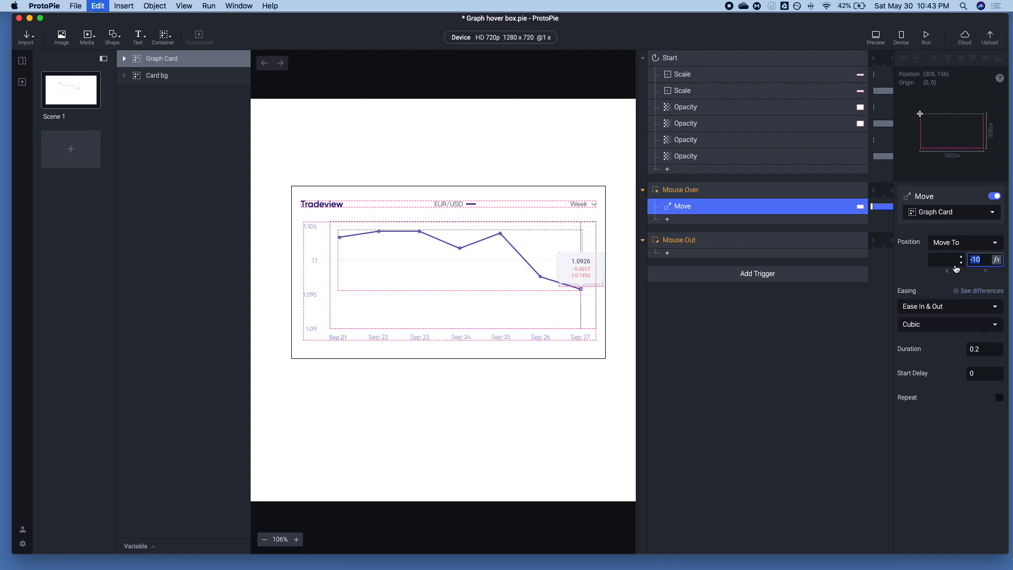
# Assign both the Mouse Over and Mouse Out triggers to the Graph Card layer
pyautogui.click(675, 241)
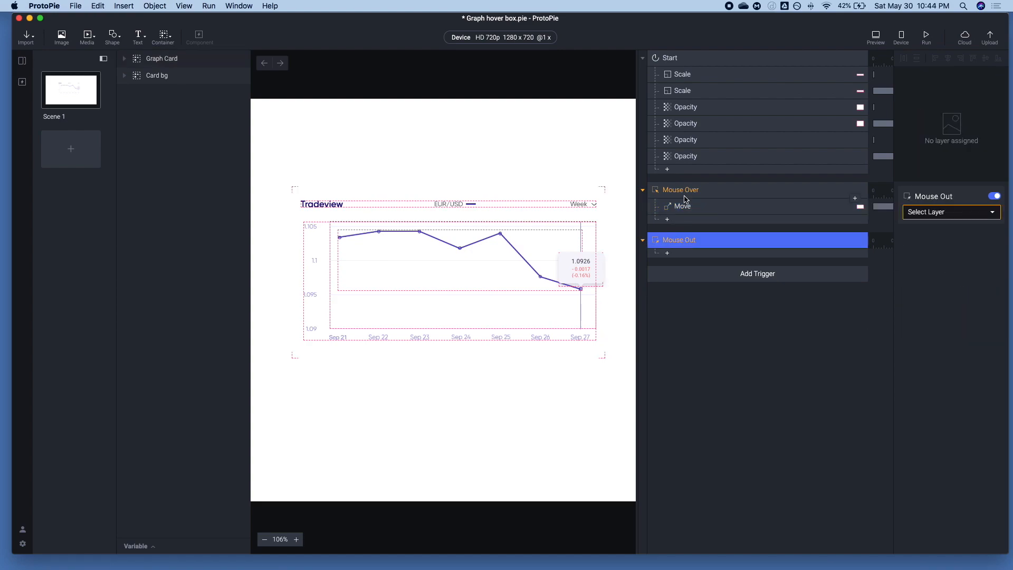
pyautogui.click(686, 191)
pyautogui.keyDown('shift'); pyautogui.click(686, 240); pyautogui.keyUp('shift')
pyautogui.click(928, 214)
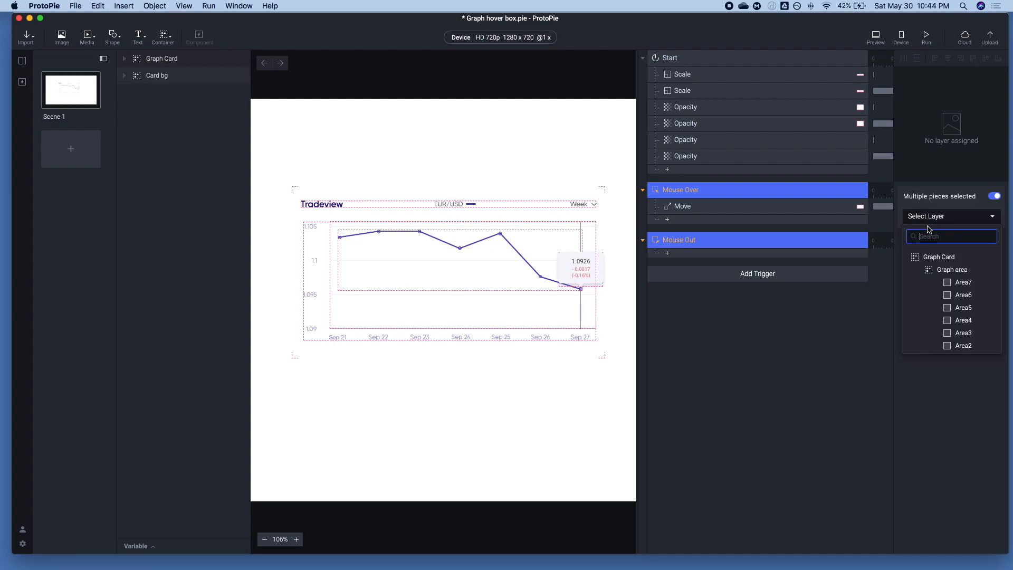
pyautogui.click(932, 256)
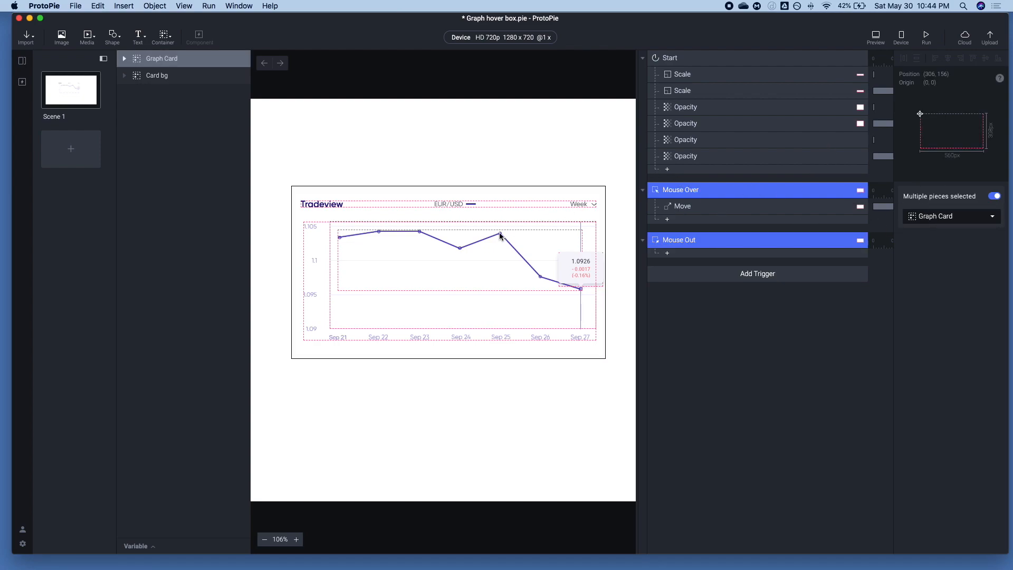
# Try raising the Card bg group's opacity
pyautogui.click(198, 77)
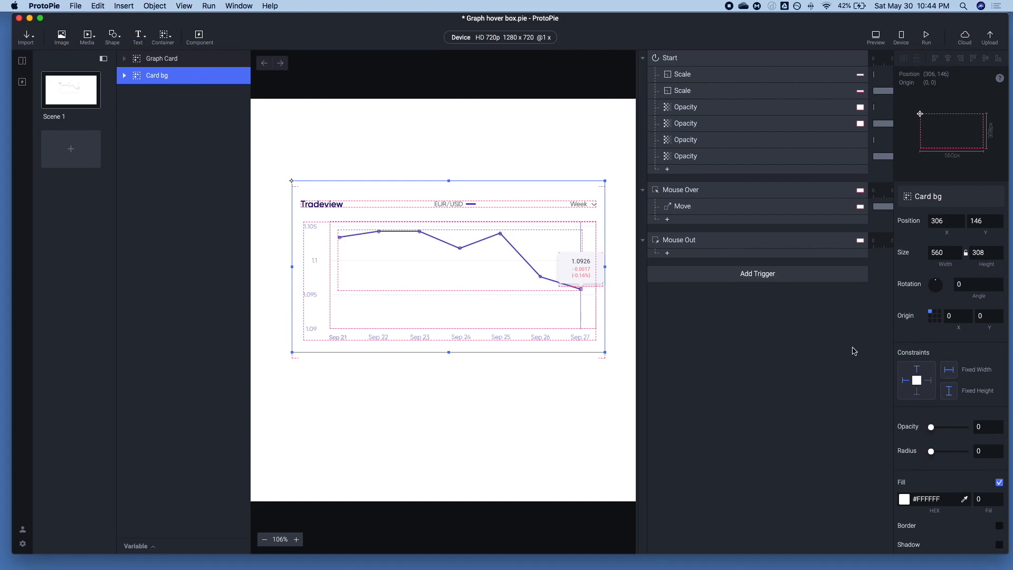
pyautogui.moveTo(932, 428); pyautogui.dragTo(999, 432)
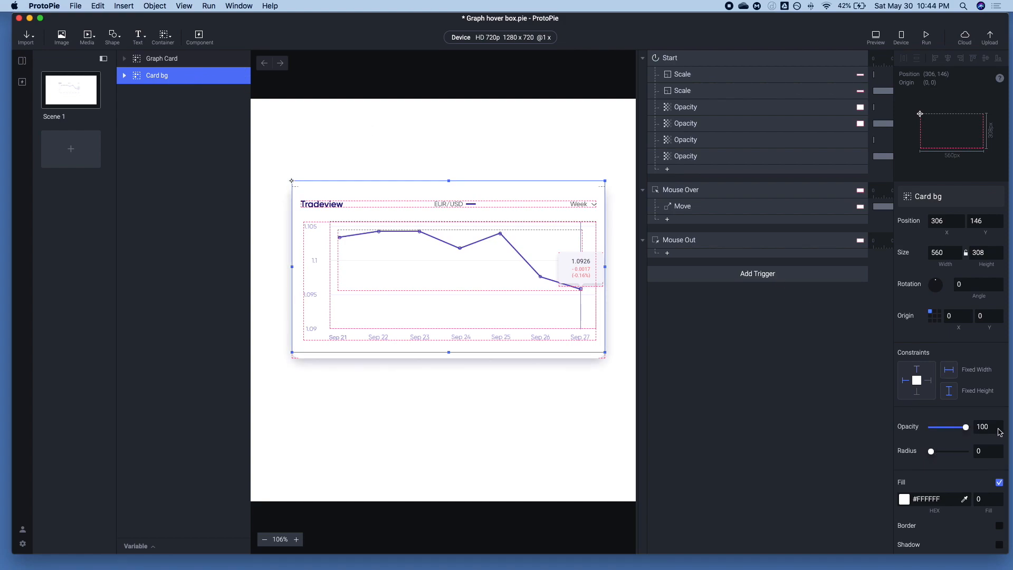
# Add an Opacity response for Graph Card to the Mouse Over trigger
pyautogui.click(152, 58)
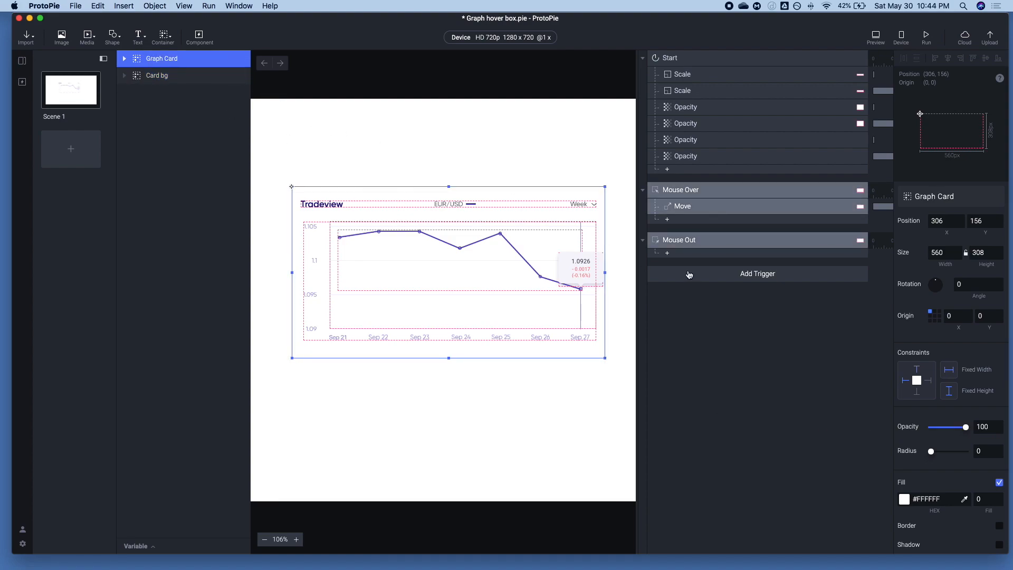
pyautogui.click(707, 220)
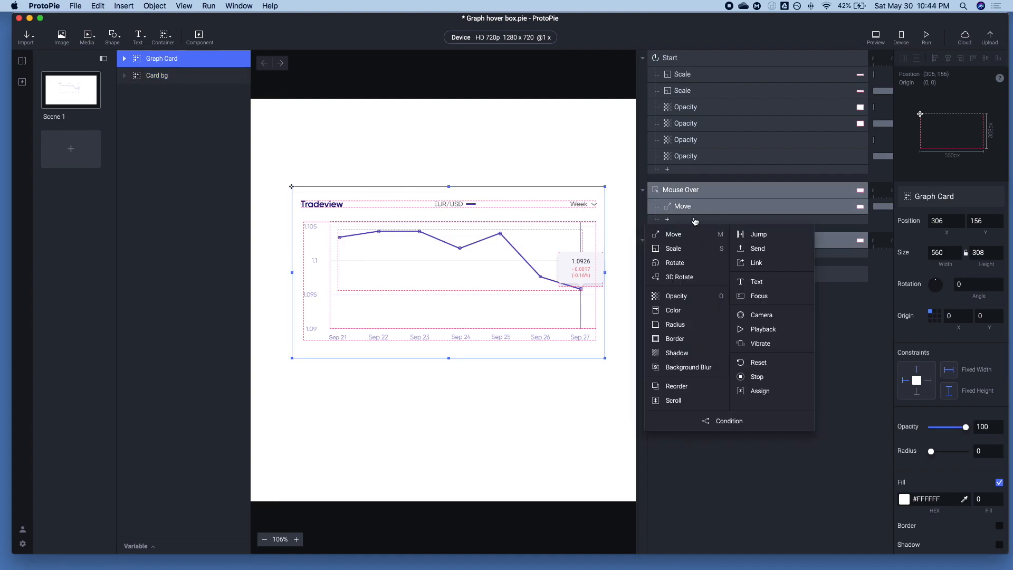
pyautogui.click(676, 294)
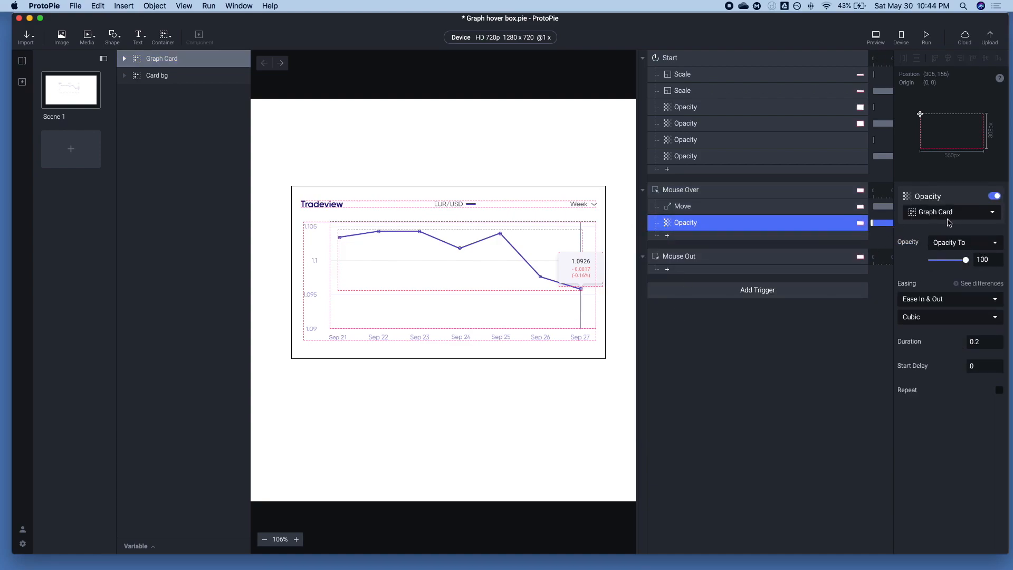
pyautogui.click(147, 75)
pyautogui.click(728, 222)
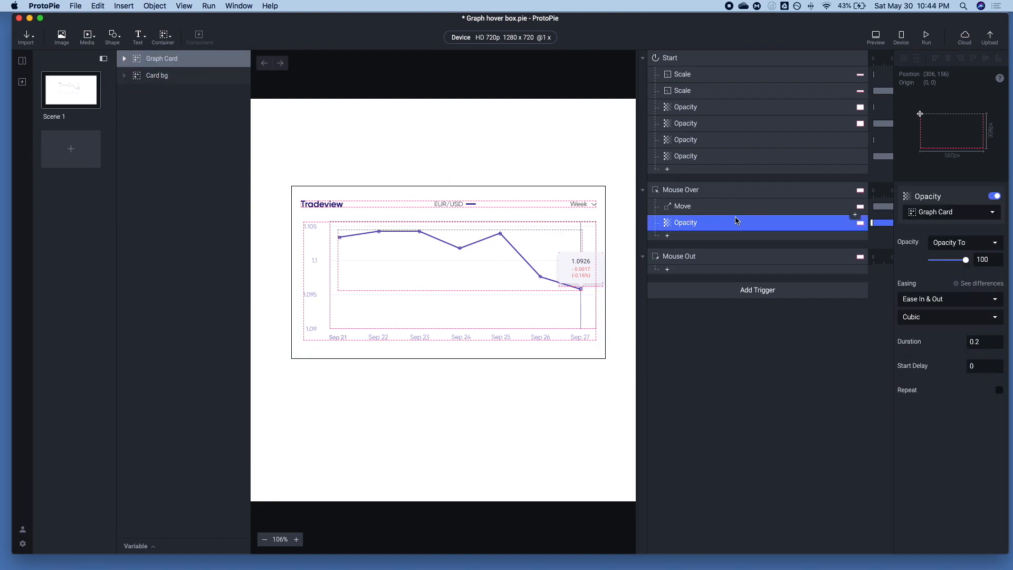
# Set the duration of the Mouse Over Move and Opacity responses to 0.4
pyautogui.keyDown('shift'); pyautogui.click(731, 208); pyautogui.keyUp('shift')
pyautogui.click(977, 304)
pyautogui.write('0.4')
pyautogui.click(784, 206)
# Copy the Mouse Over Move and Opacity responses and paste them into the Mouse Out trigger
pyautogui.click(728, 223)
pyautogui.keyDown('shift'); pyautogui.click(707, 211); pyautogui.keyUp('shift')
pyautogui.press('cmd+c')
pyautogui.click(700, 256)
pyautogui.press('cmd+v')
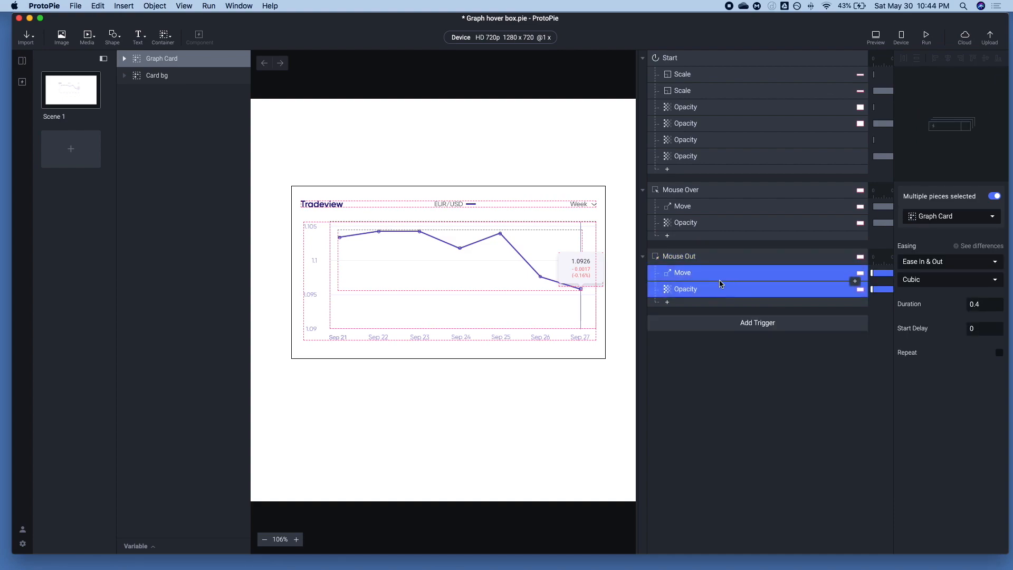
# Set the Mouse Out Move response's Y position to 10 and its Opacity response to 0, and preview the prototype
pyautogui.click(718, 272)
pyautogui.click(990, 259)
pyautogui.write('-10')
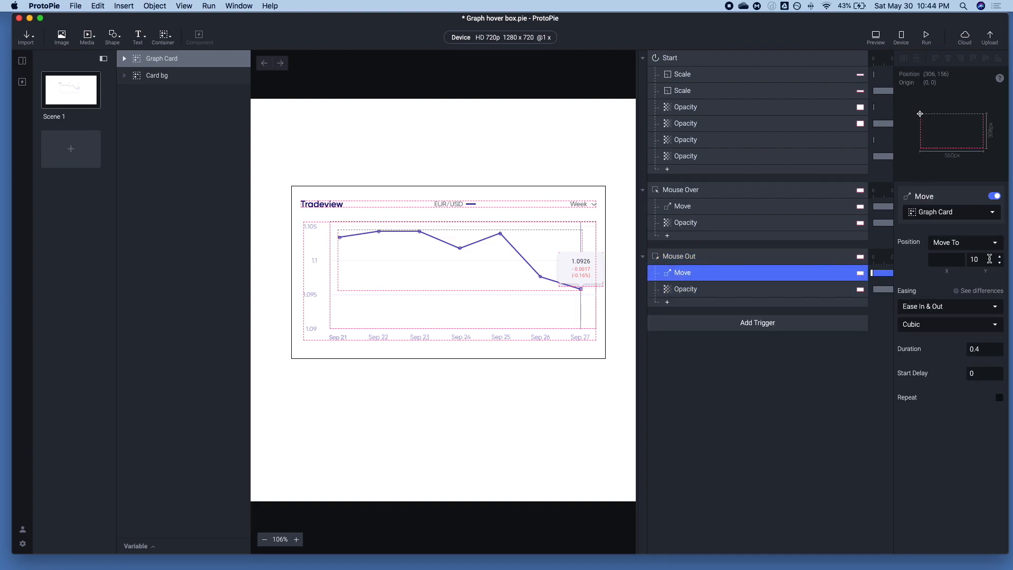
pyautogui.click(760, 290)
pyautogui.moveTo(954, 263); pyautogui.dragTo(791, 267)
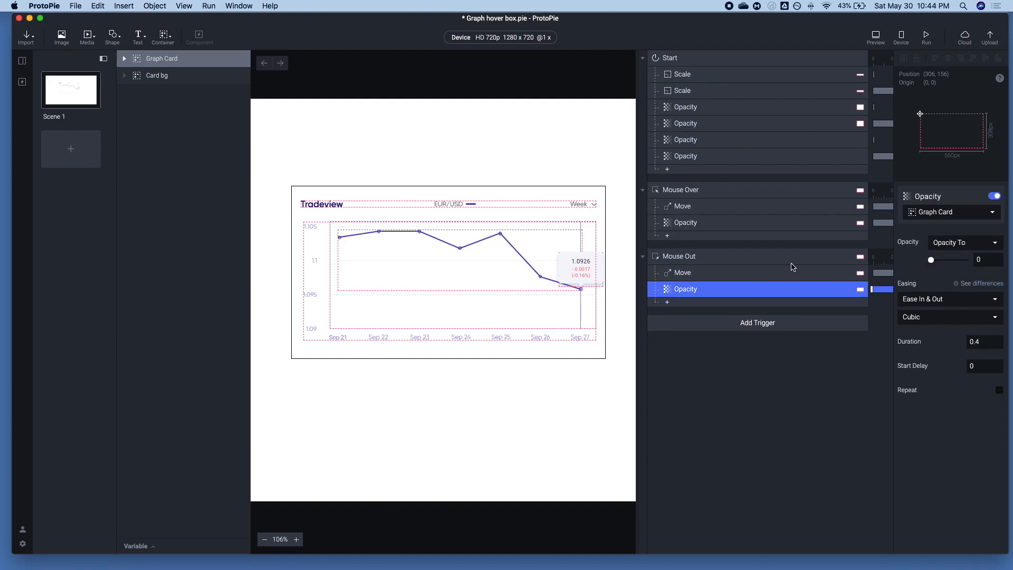
pyautogui.click(874, 35)
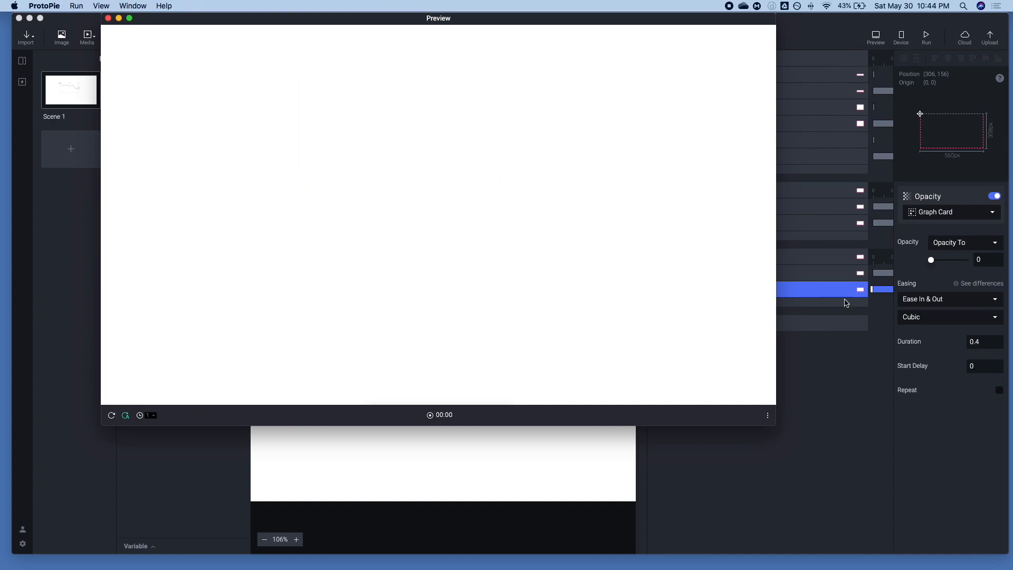
pyautogui.click(847, 303)
# Switch the Mouse Over and Mouse Out Move responses from Move To to Move By, and preview the hover movement
pyautogui.click(682, 274)
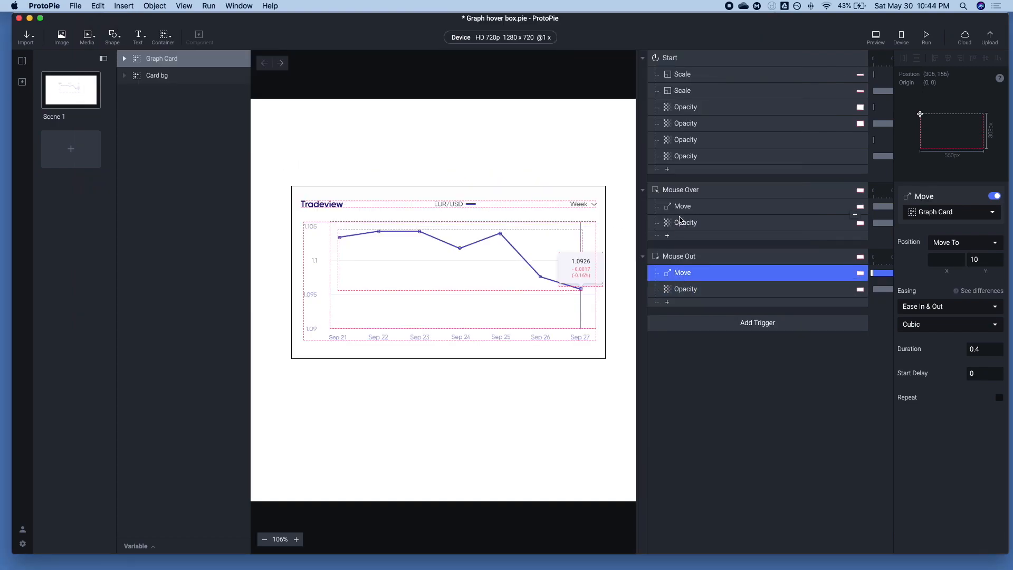
pyautogui.keyDown('super'); pyautogui.click(683, 206); pyautogui.keyUp('super')
pyautogui.click(969, 247)
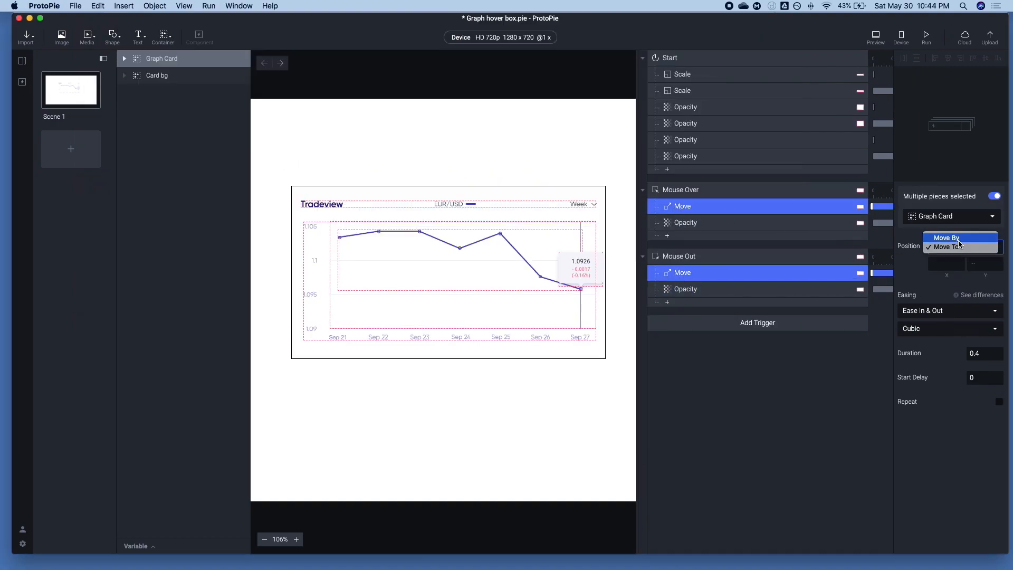
pyautogui.click(959, 241)
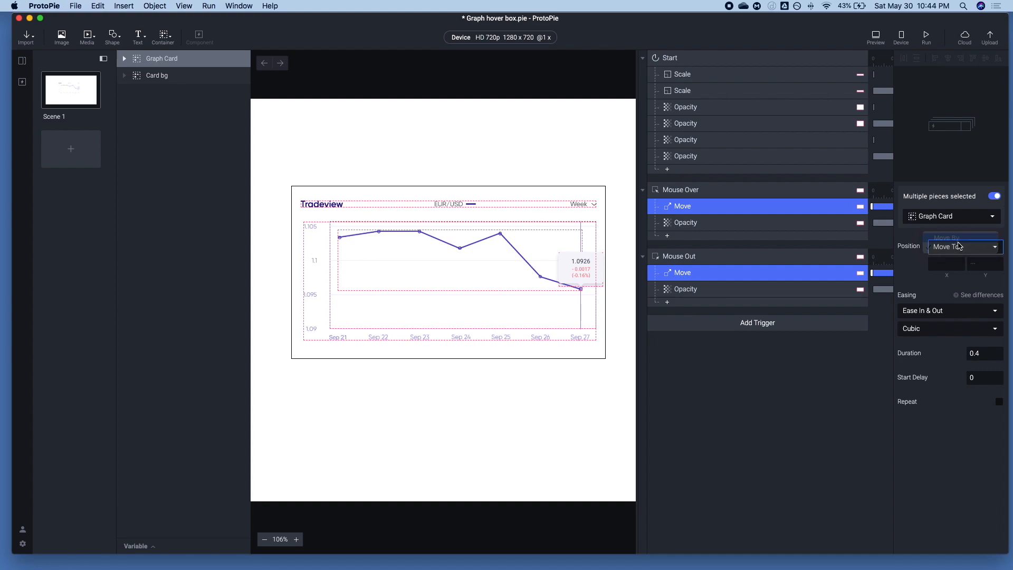
pyautogui.click(809, 396)
pyautogui.click(884, 42)
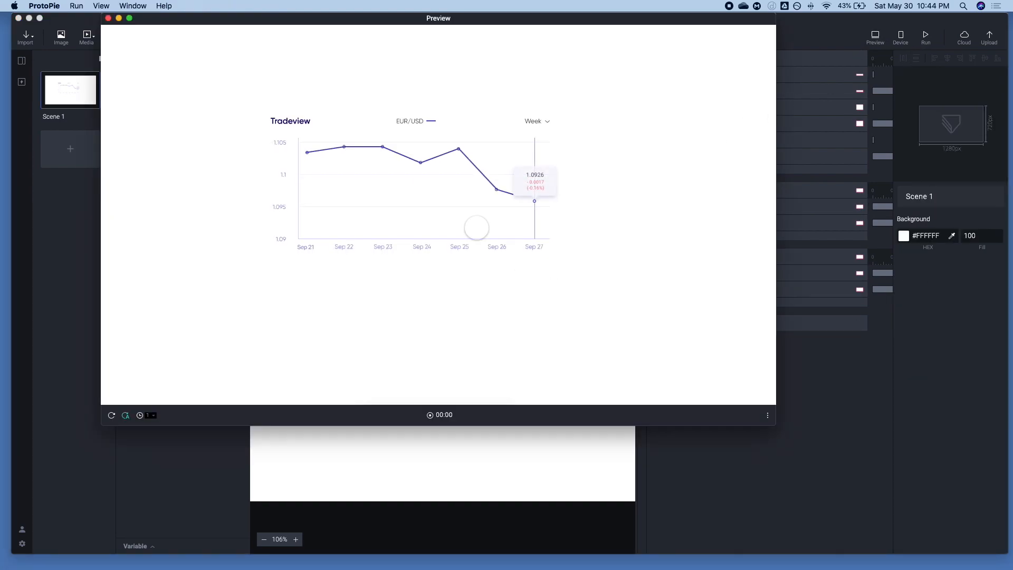
pyautogui.click(873, 322)
# Reassign the Mouse Over and Mouse Out Opacity responses to the Card bg layer
pyautogui.click(713, 275)
pyautogui.click(697, 291)
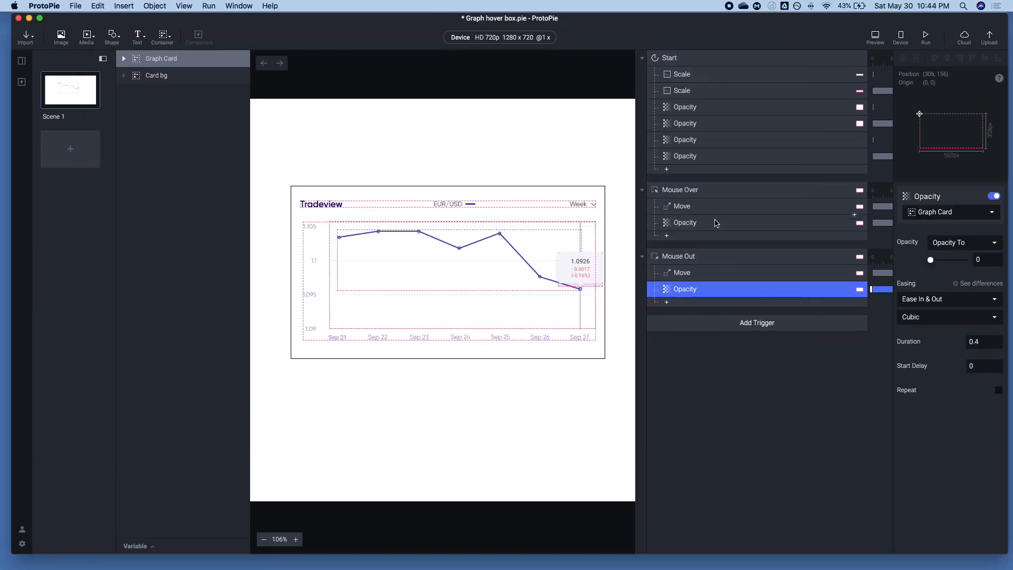
pyautogui.keyDown('super'); pyautogui.click(718, 222); pyautogui.keyUp('super')
pyautogui.click(945, 211)
pyautogui.scroll(-3, 937, 313)
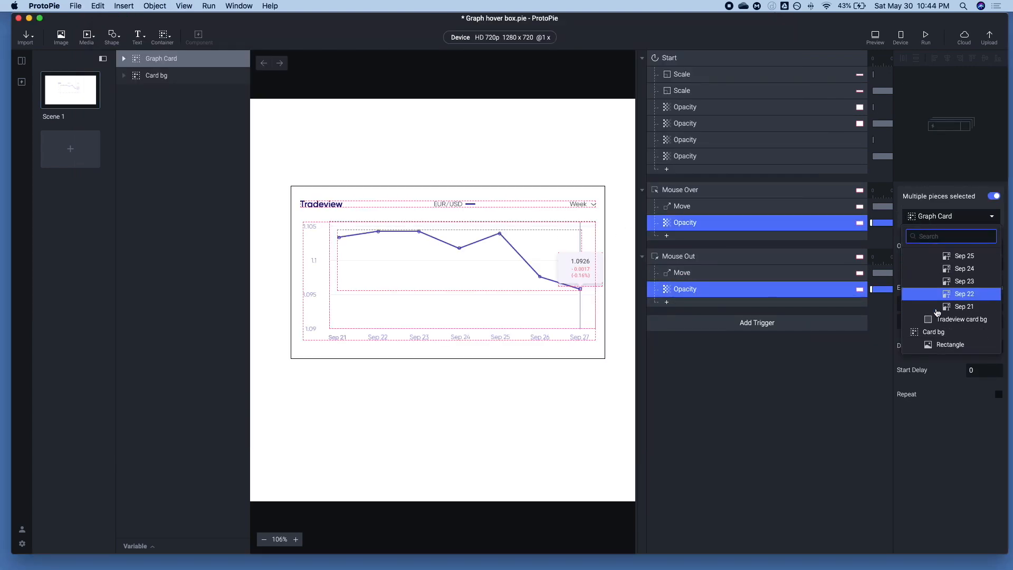
pyautogui.click(935, 339)
# Review the Mouse Over Opacity response and the Mouse Out trigger, and preview the card's hover effect, restarting the preview once
pyautogui.click(735, 250)
pyautogui.click(718, 224)
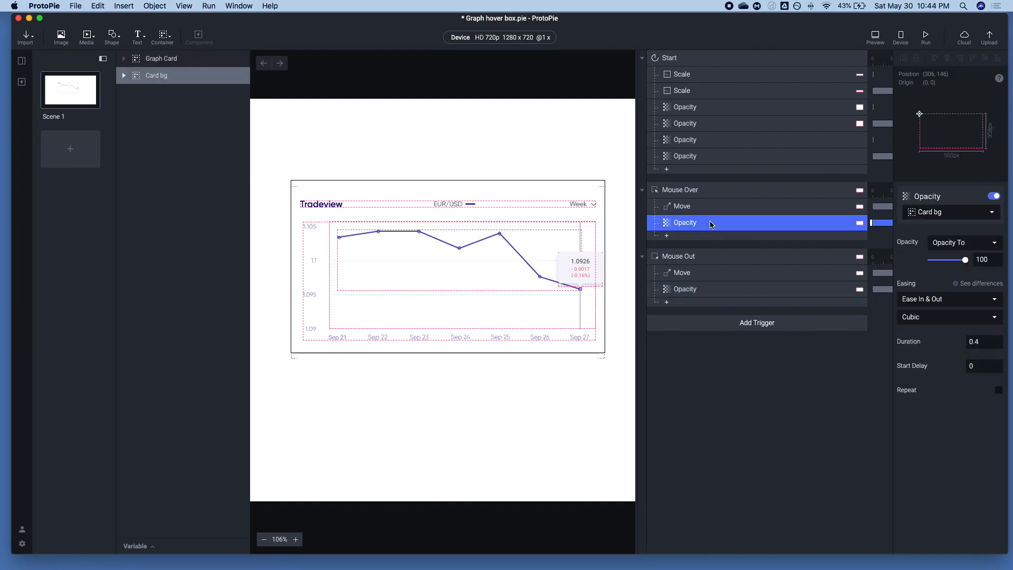
pyautogui.click(671, 237)
pyautogui.click(679, 257)
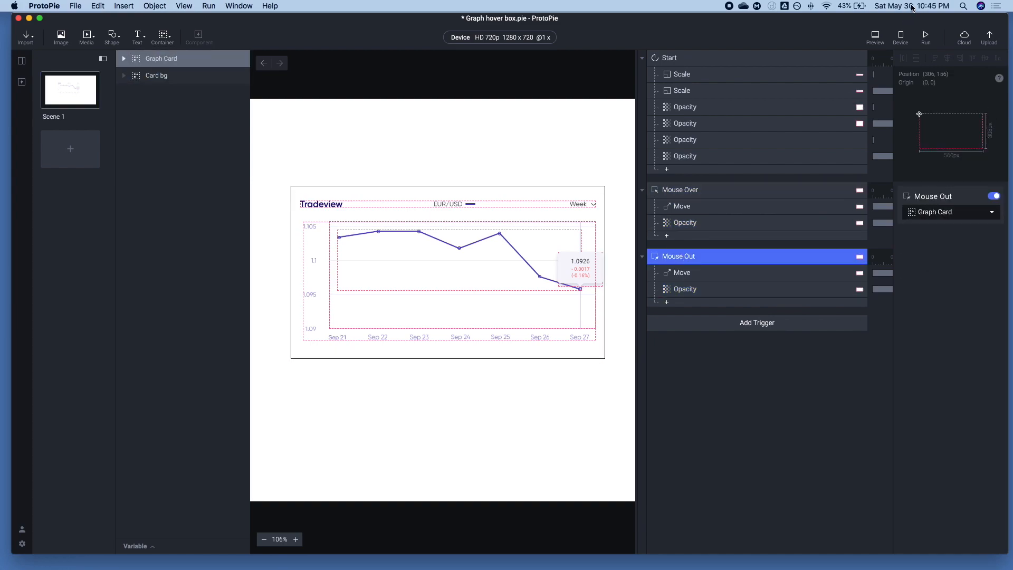
pyautogui.click(876, 36)
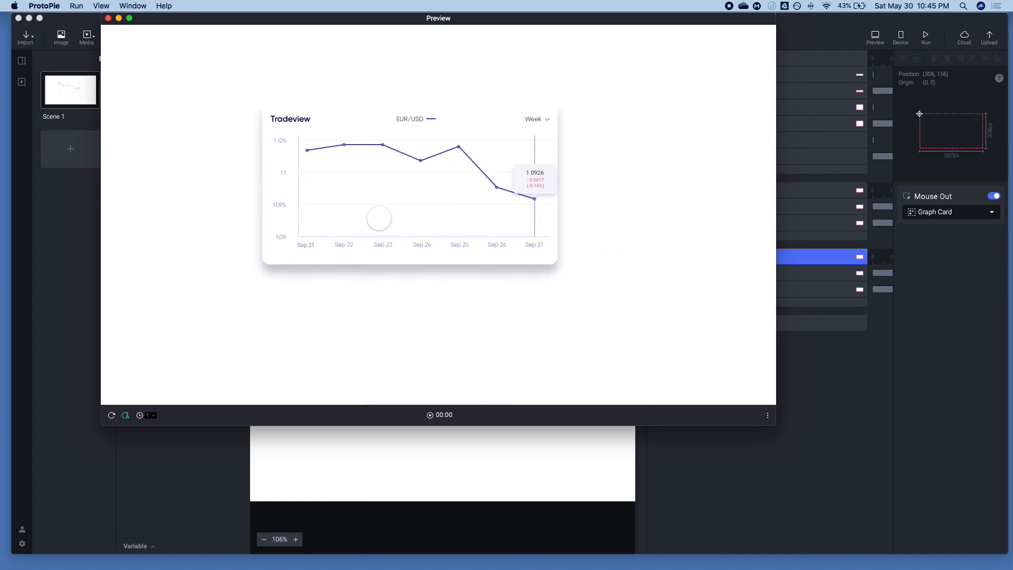
pyautogui.click(113, 416)
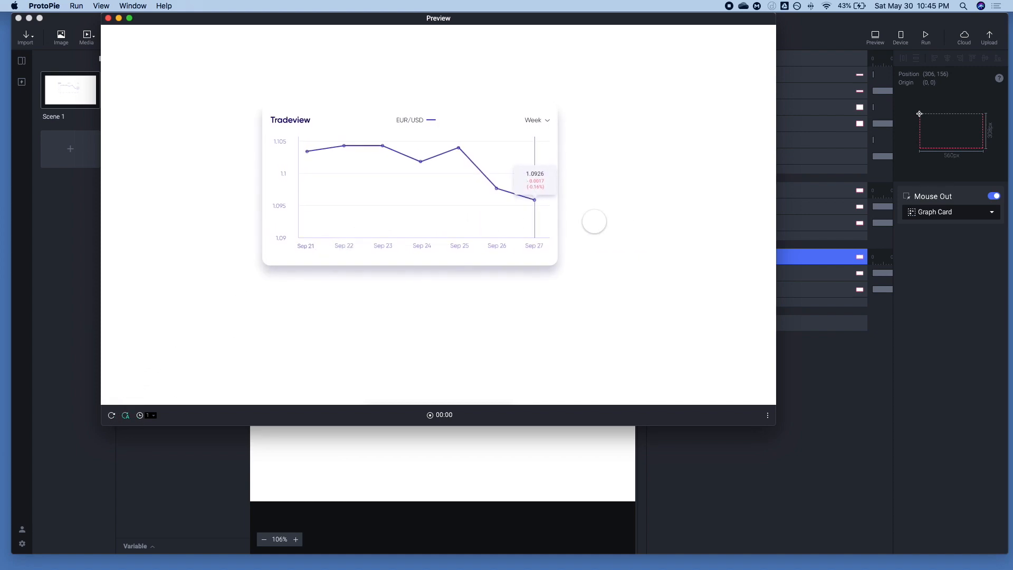
pyautogui.click(823, 353)
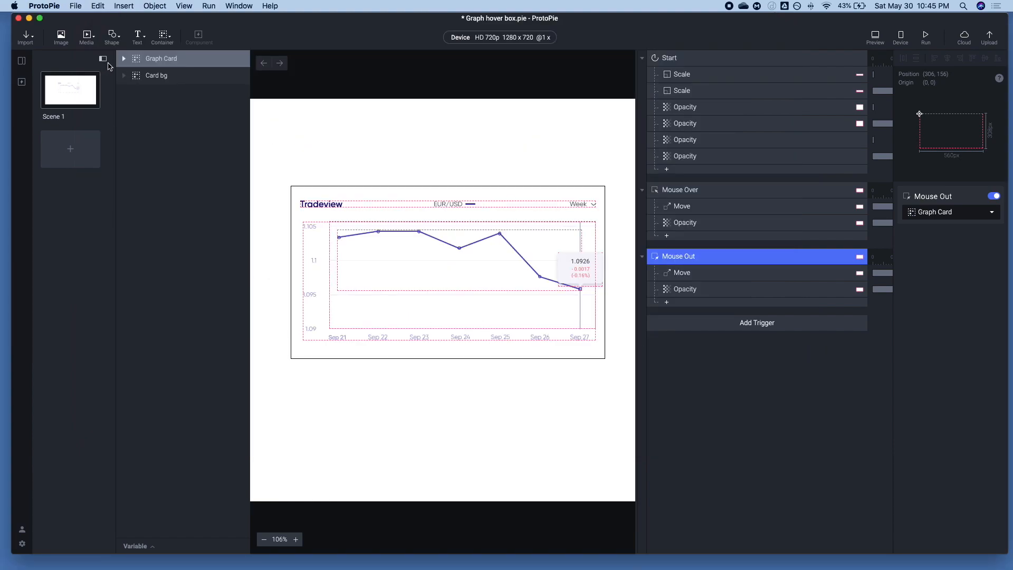
# Expand Graph Card and try placing the Dot1 to Dot07 layers inside the Graph line group, checking the result in the preview
pyautogui.click(124, 58)
pyautogui.click(185, 243)
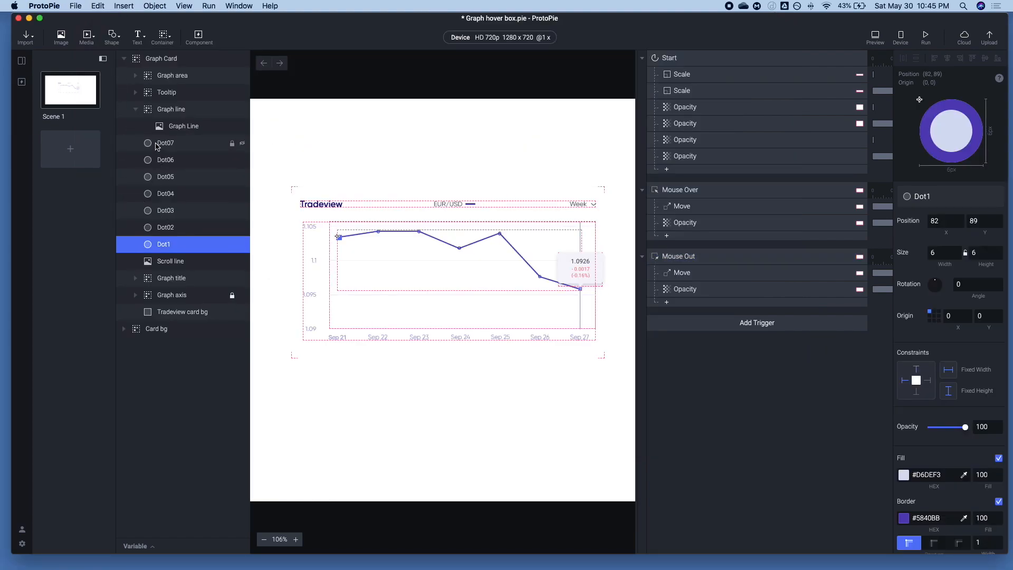
pyautogui.keyDown('shift'); pyautogui.click(158, 143); pyautogui.keyUp('shift')
pyautogui.moveTo(159, 143); pyautogui.dragTo(172, 127)
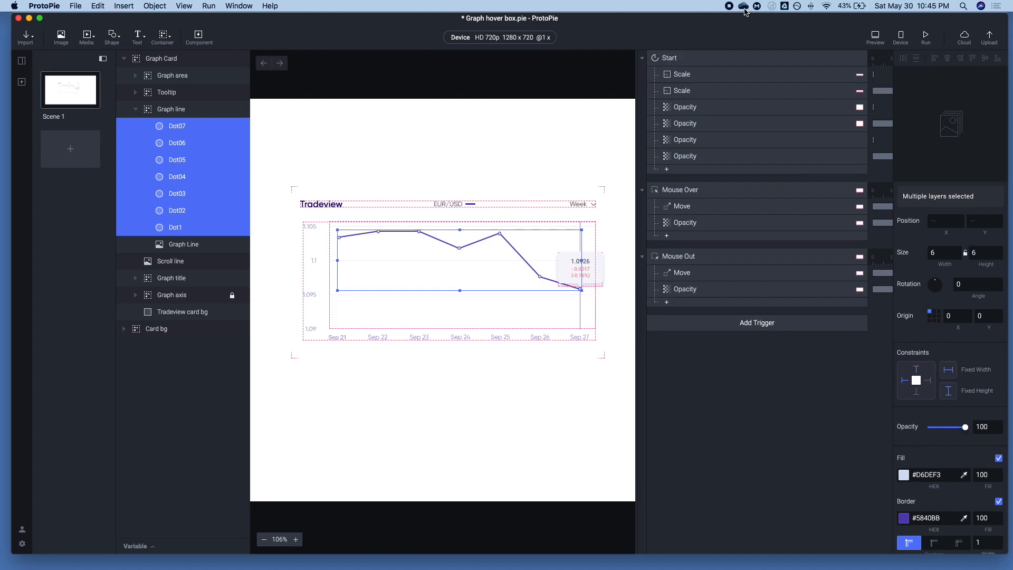
pyautogui.click(874, 35)
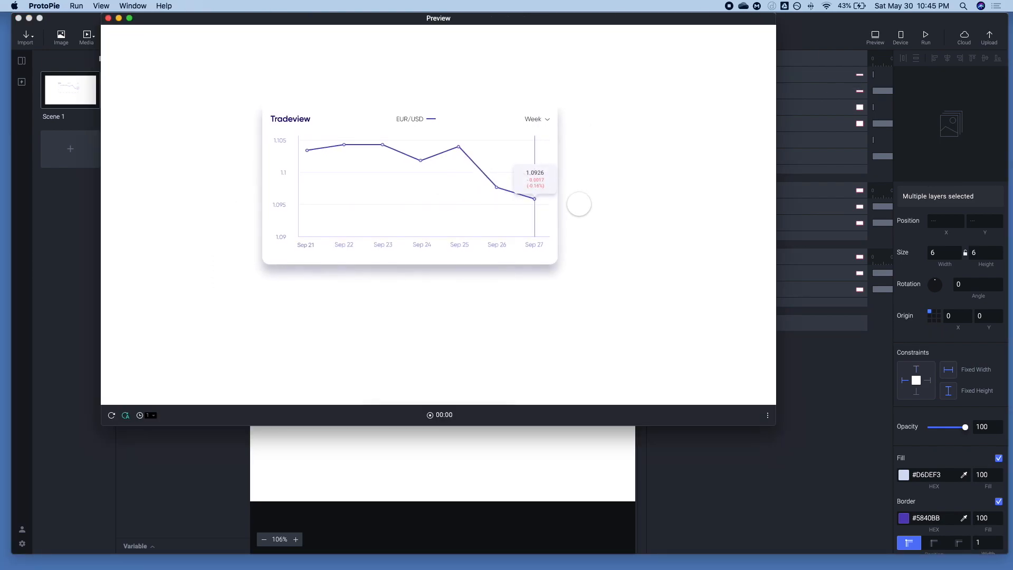
pyautogui.click(837, 379)
pyautogui.moveTo(180, 216); pyautogui.dragTo(154, 255)
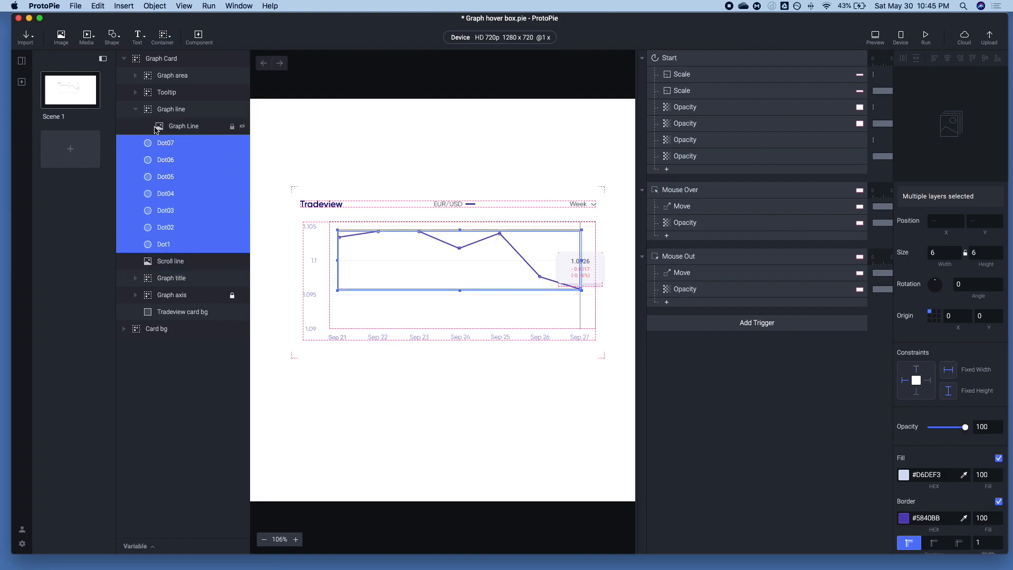
# Collapse the Graph line group and the Start, Mouse Over and Mouse Out triggers
pyautogui.click(135, 109)
pyautogui.click(710, 366)
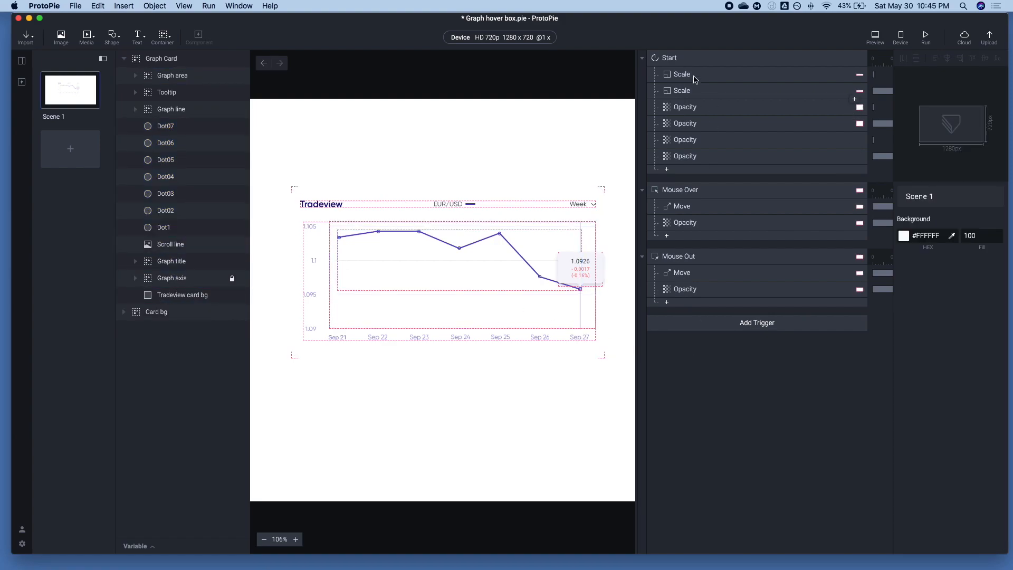
pyautogui.click(642, 58)
pyautogui.click(642, 83)
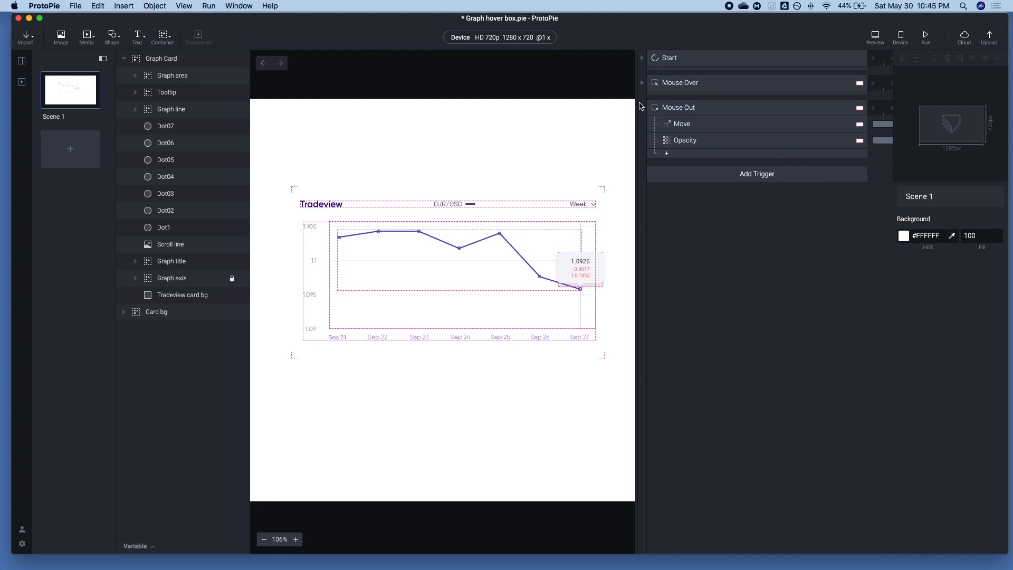
pyautogui.click(642, 108)
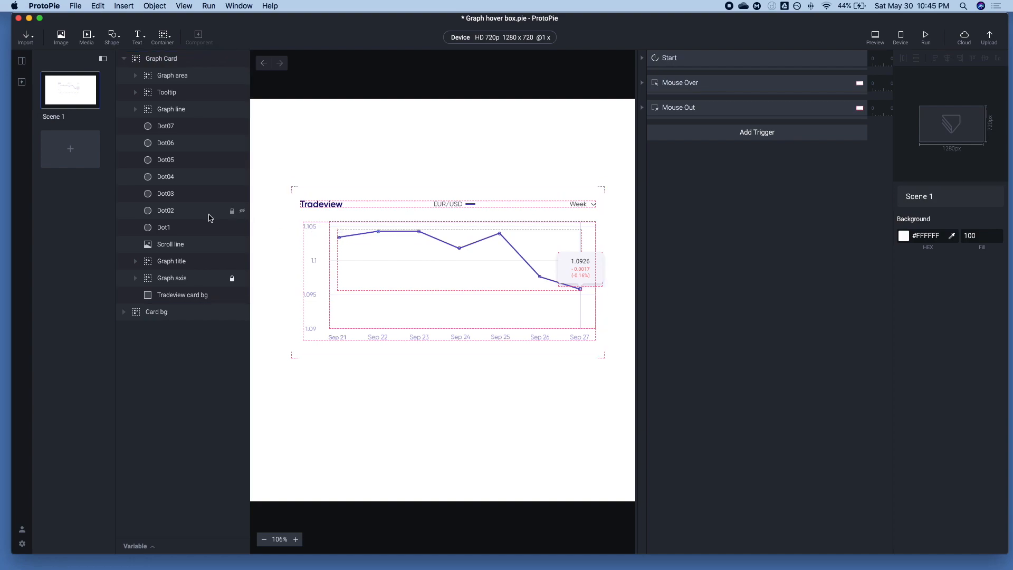
# Add a Mouse Over trigger on Dot02 and rename it Area1_Over
pyautogui.click(172, 211)
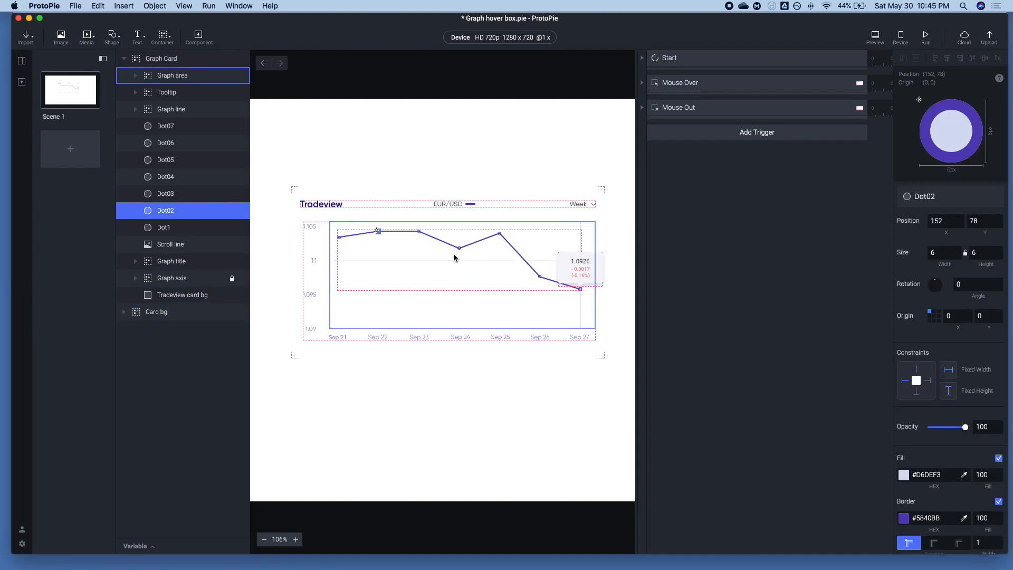
pyautogui.click(767, 139)
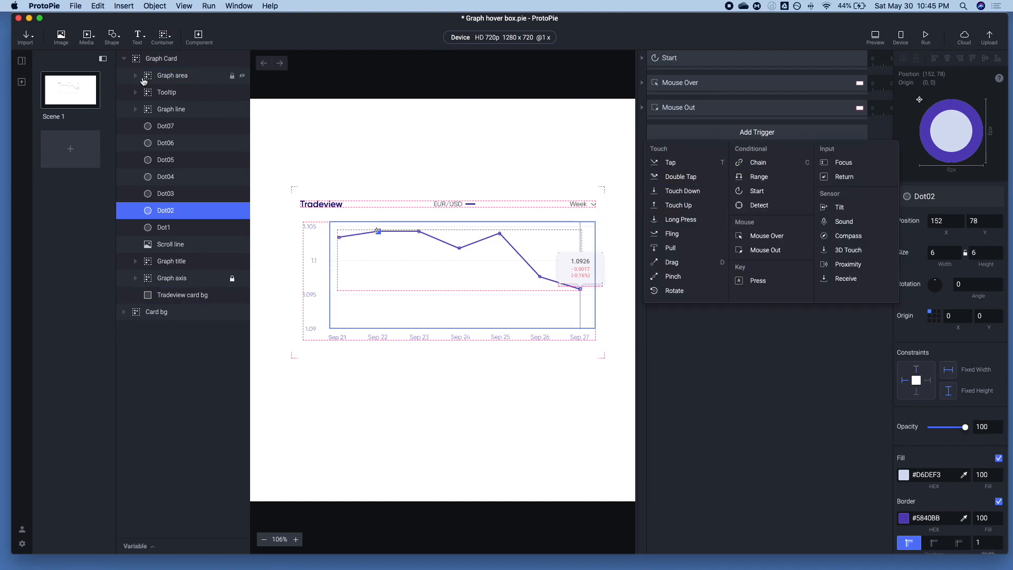
pyautogui.click(134, 77)
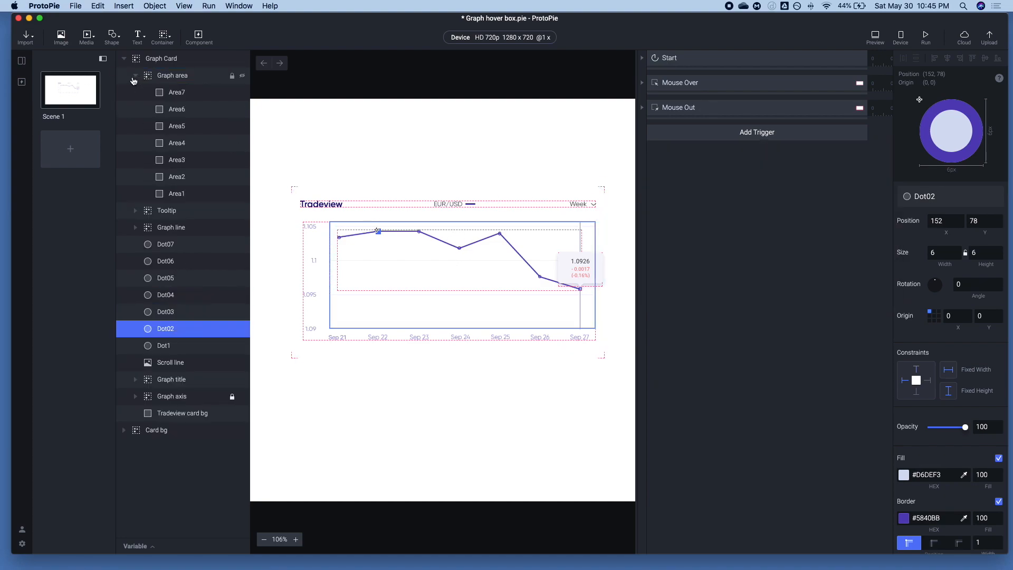
pyautogui.click(728, 135)
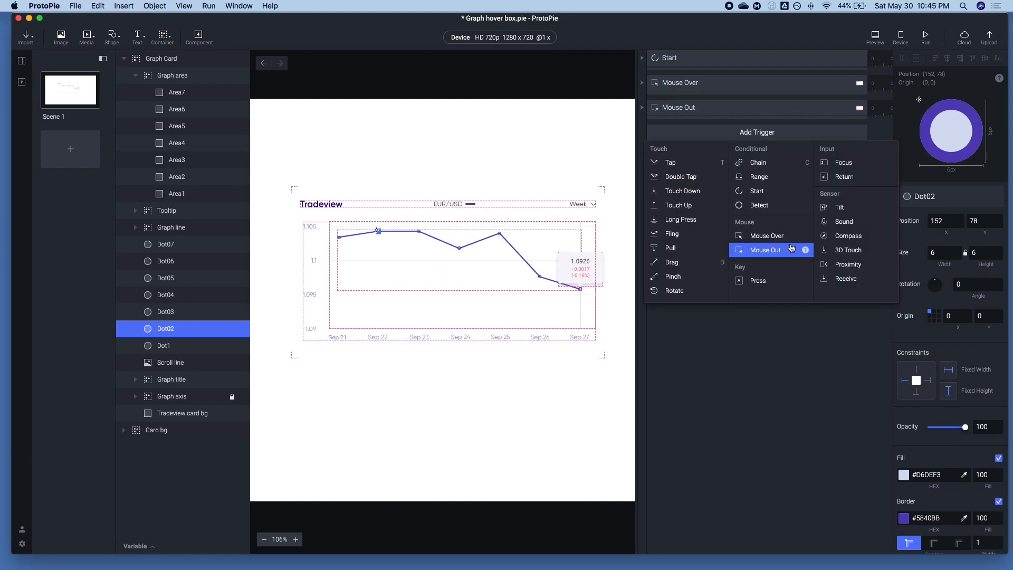
pyautogui.click(776, 235)
pyautogui.doubleClick(695, 133)
pyautogui.click(695, 133)
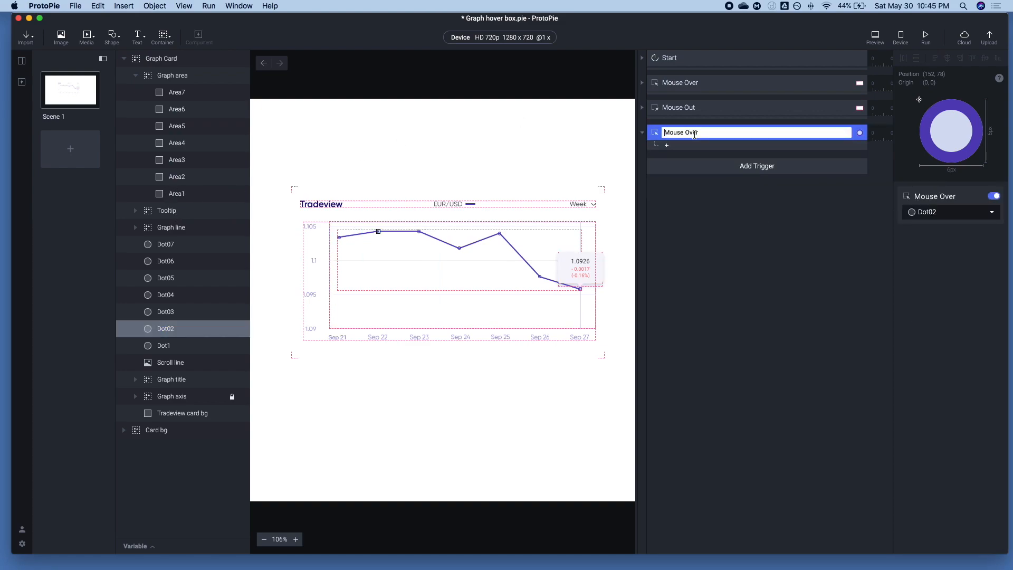
pyautogui.write('Area1_')
# Add two Move responses under Area1_Over and assign the first one to the Tooltip layer
pyautogui.click(666, 146)
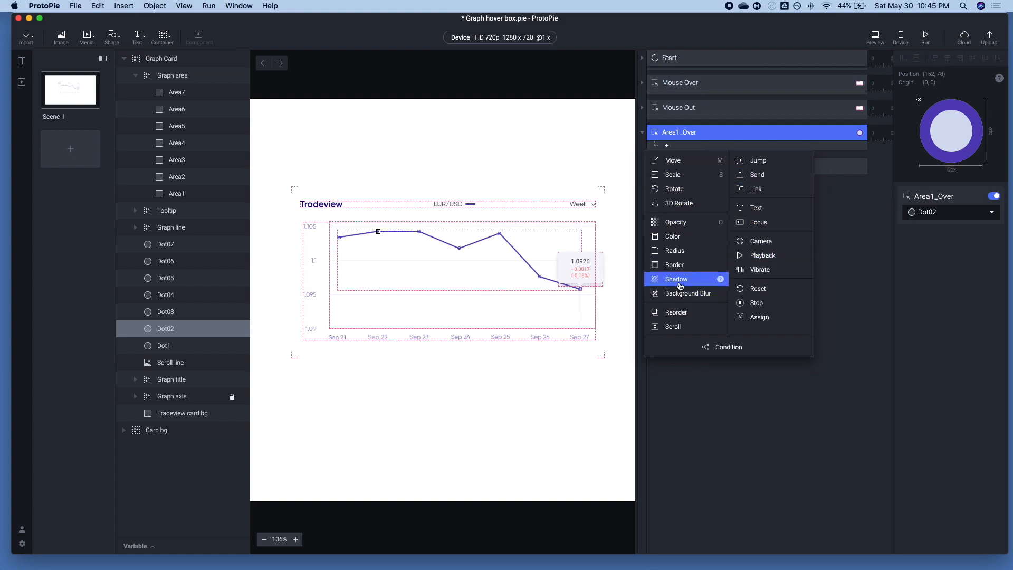
pyautogui.click(676, 160)
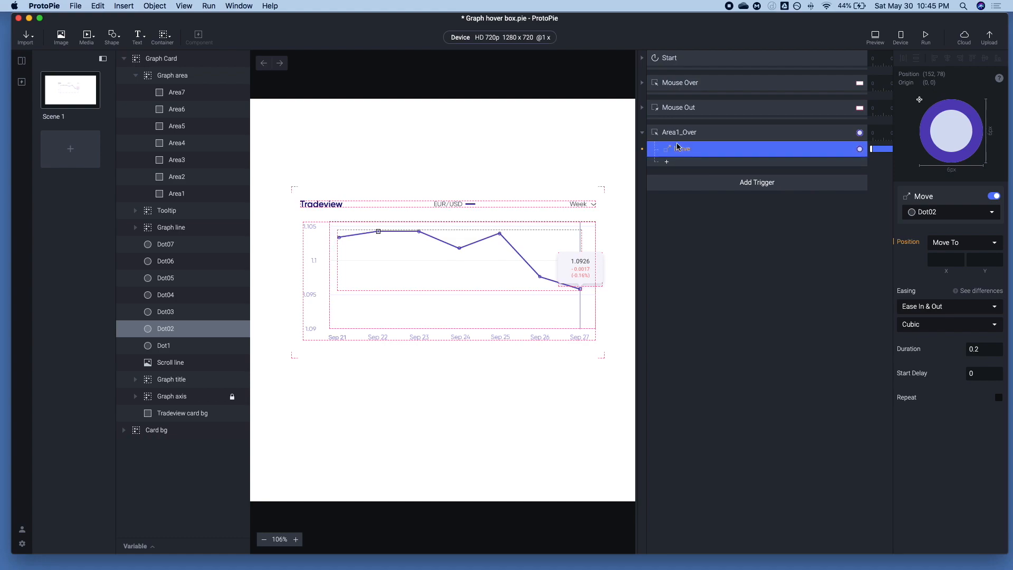
pyautogui.press('super+d')
pyautogui.click(855, 144)
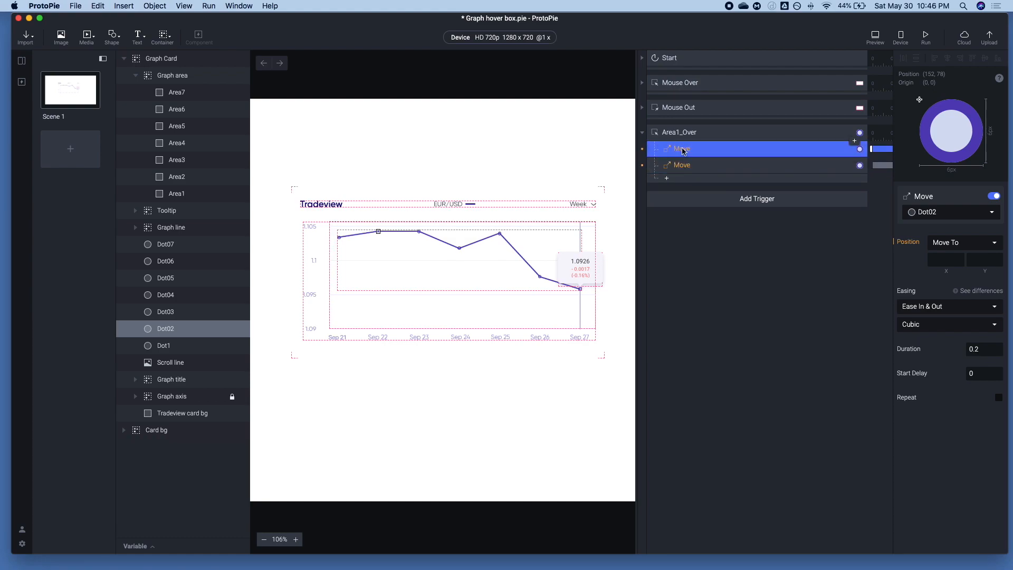
pyautogui.click(926, 215)
pyautogui.write('To')
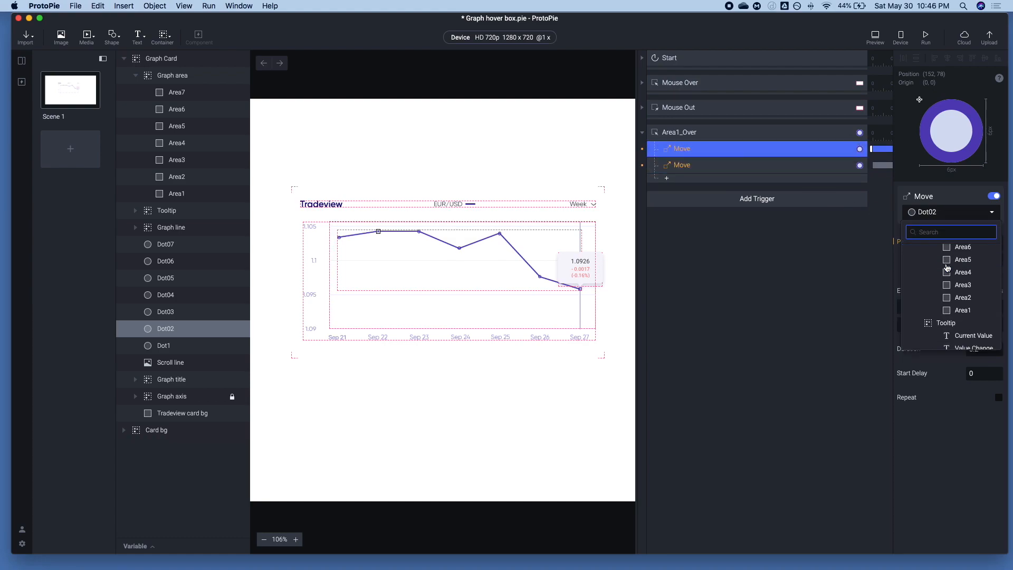
pyautogui.write('ol')
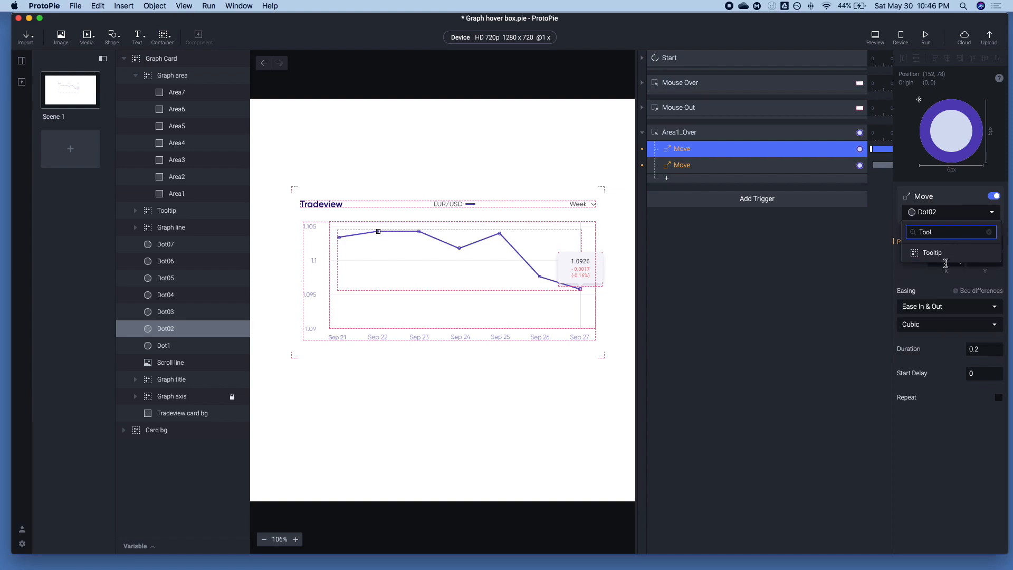
pyautogui.click(944, 256)
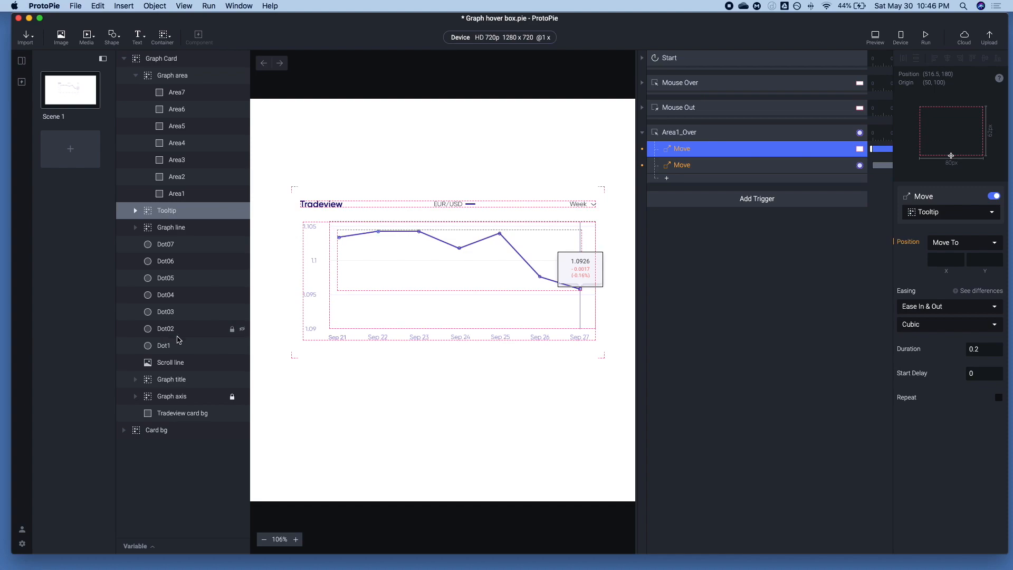
# Set the Tooltip Move response to move to Dot1's position, X 82 and Y 89
pyautogui.click(148, 346)
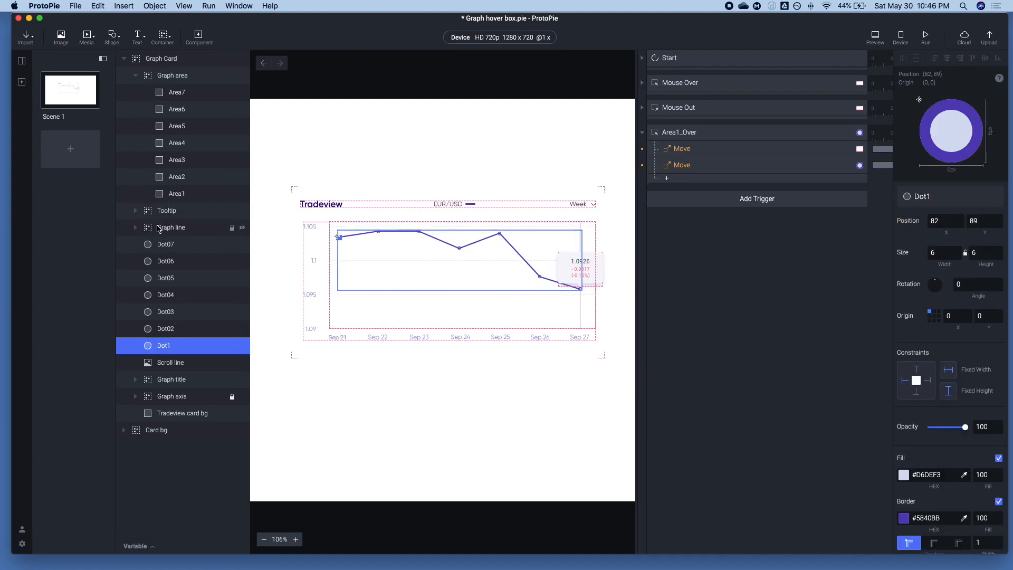
pyautogui.click(136, 76)
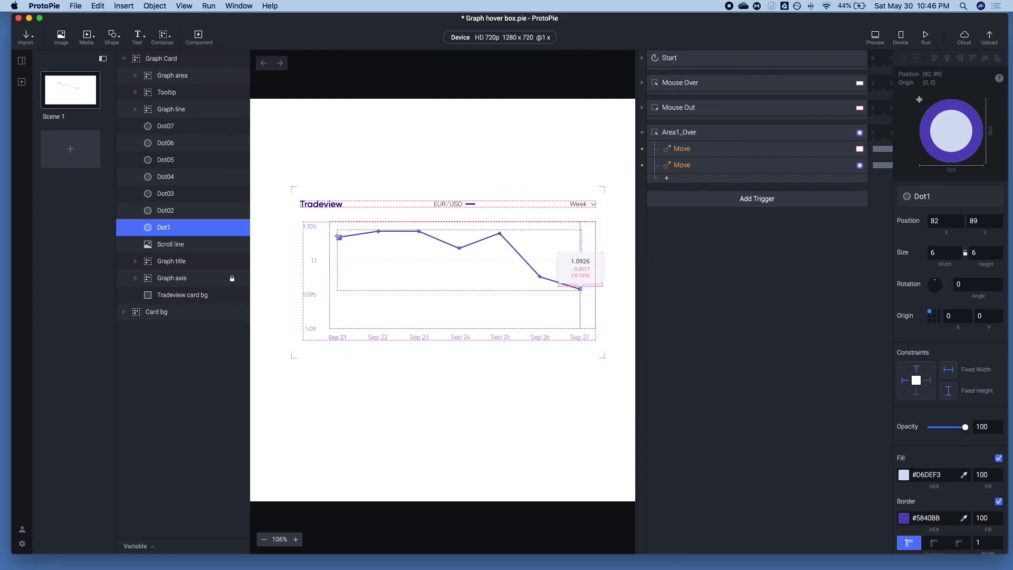
pyautogui.click(944, 221)
pyautogui.click(686, 154)
pyautogui.click(938, 258)
pyautogui.write('82')
pyautogui.click(983, 260)
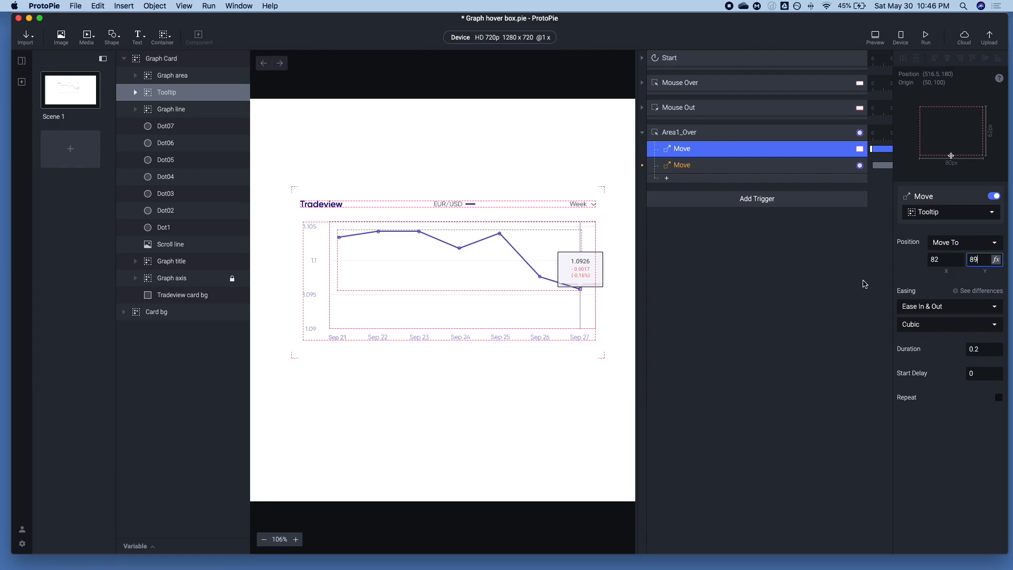
pyautogui.click(821, 289)
# Examine where the Tooltip layer's bottom-center origin sits relative to its pointer tip and the Sep 27 dot
pyautogui.click(714, 150)
pyautogui.click(170, 93)
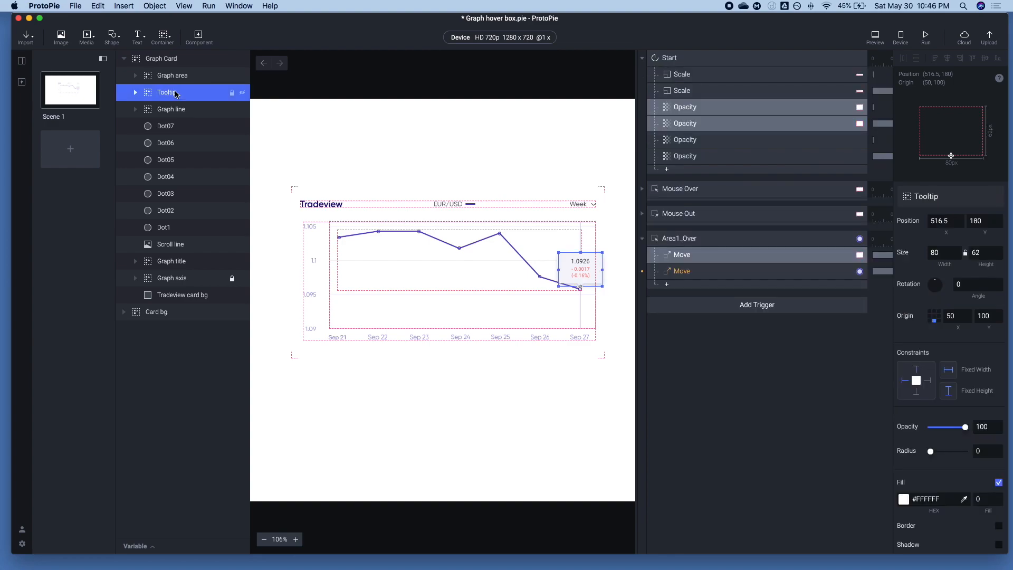
pyautogui.click(929, 313)
pyautogui.click(934, 320)
pyautogui.scroll(10, 579, 284)
pyautogui.scroll(2, 579, 284)
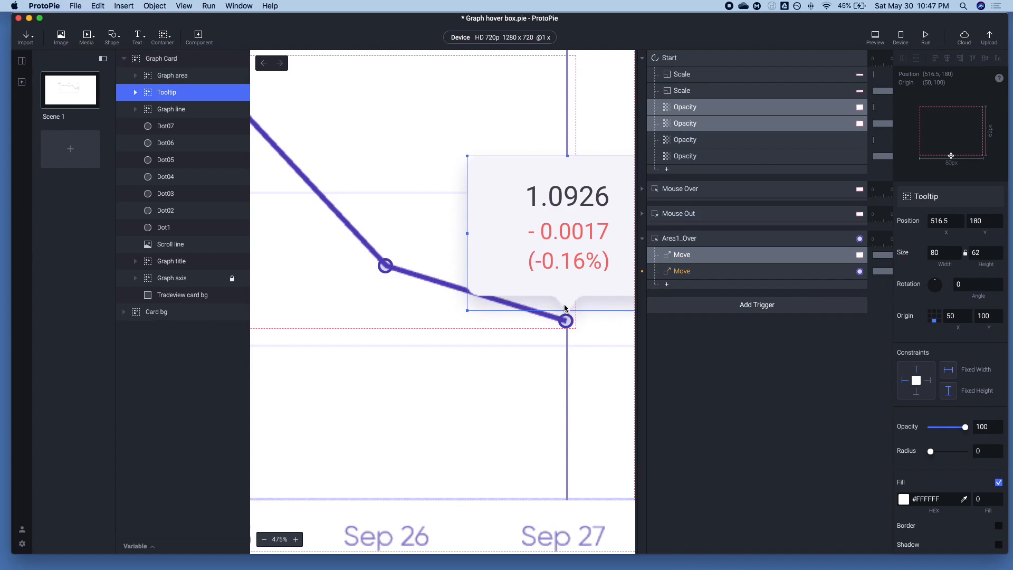
pyautogui.click(930, 317)
pyautogui.click(934, 320)
pyautogui.scroll(-3, 505, 317)
pyautogui.scroll(-3, 505, 317)
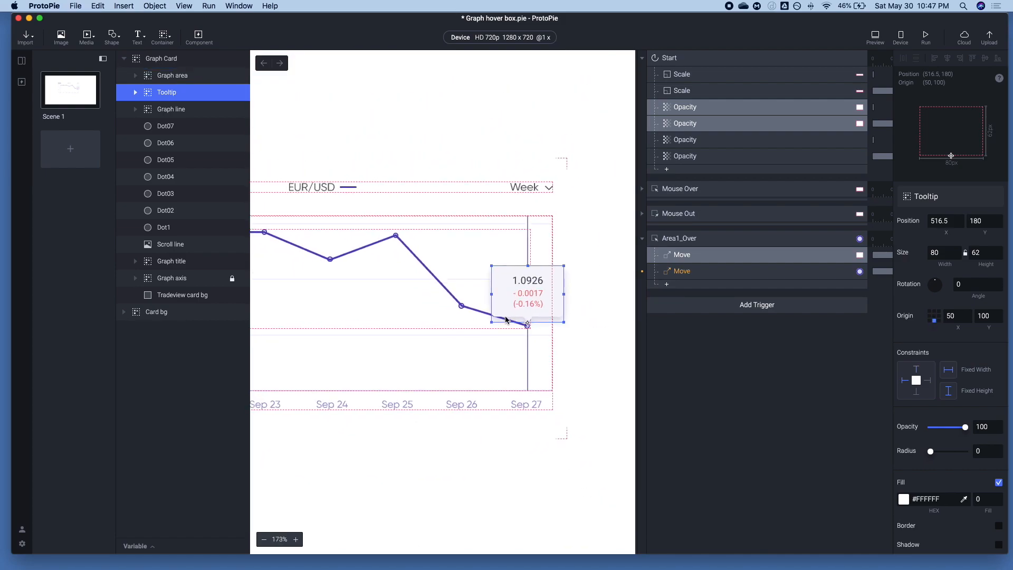
pyautogui.hscroll(-5, 505, 319)
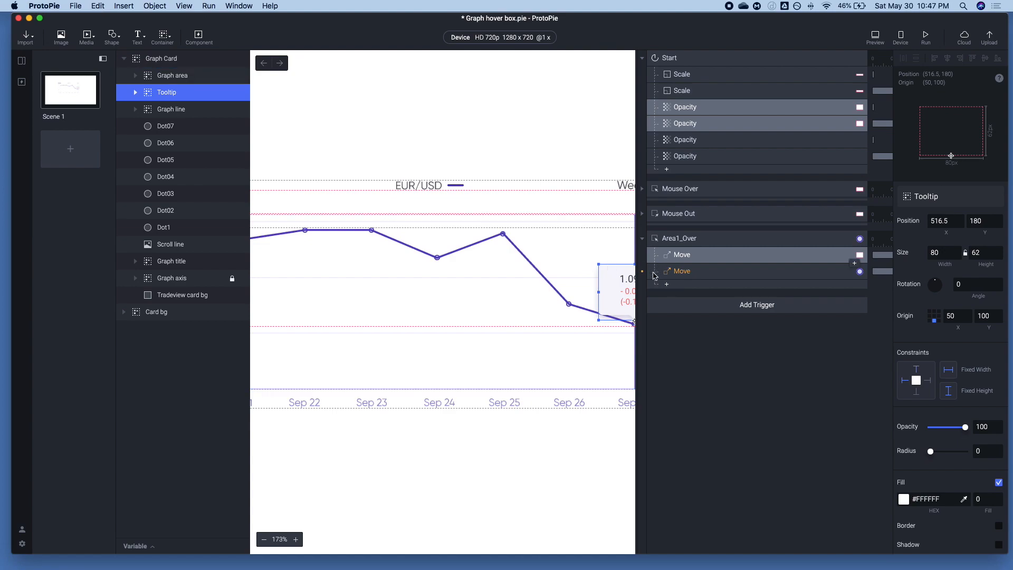
# Preview the tooltip hover and reassign the Area1_Over trigger to the Area1 layer
pyautogui.click(876, 36)
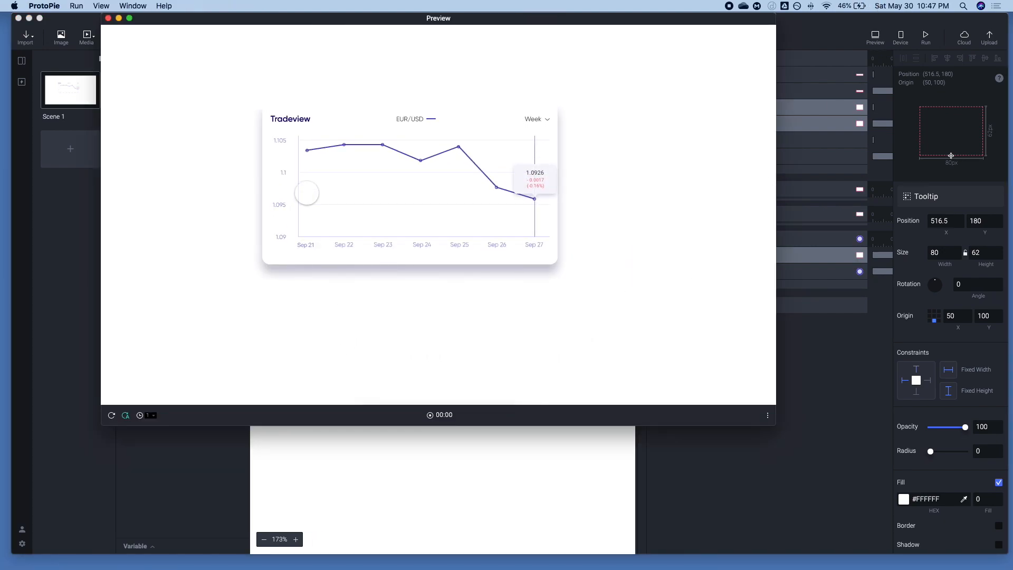
pyautogui.click(808, 281)
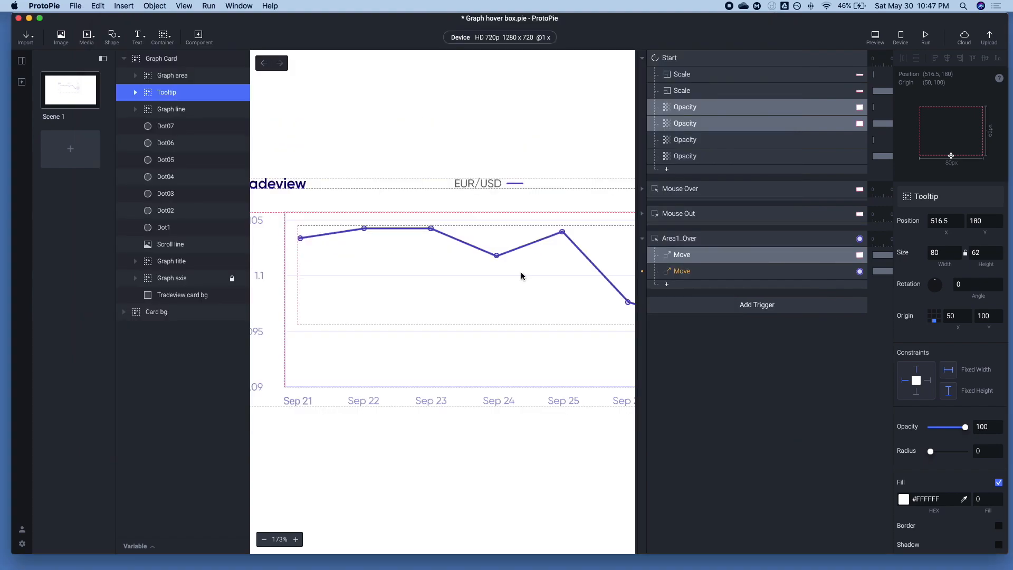
pyautogui.click(135, 76)
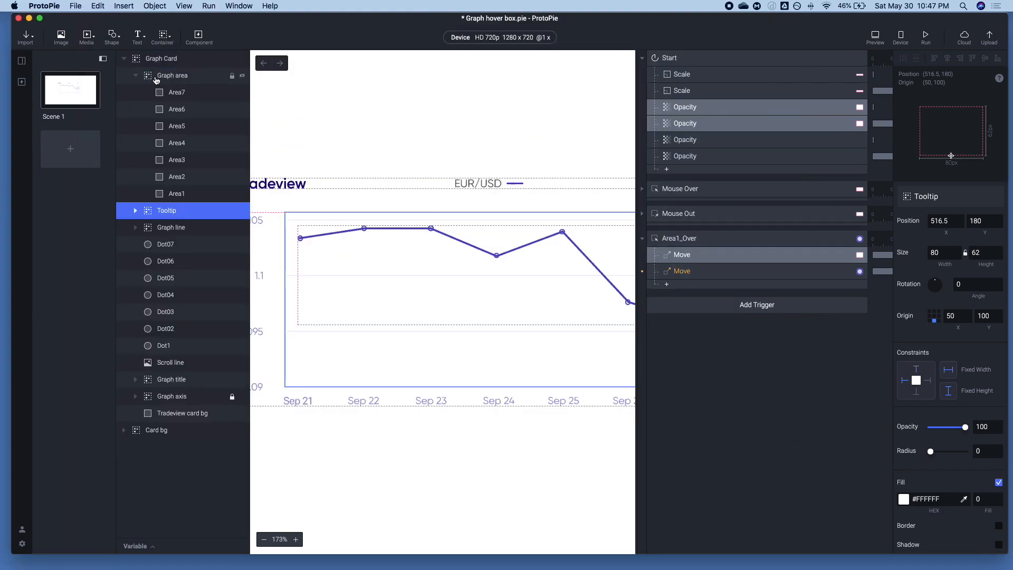
pyautogui.click(688, 240)
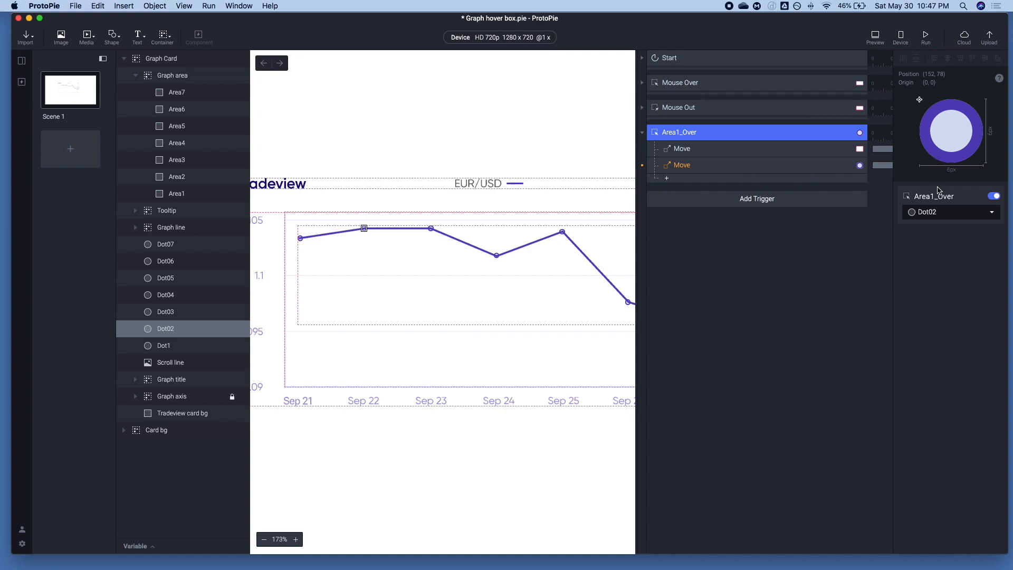
pyautogui.click(936, 212)
pyautogui.scroll(-1, 957, 332)
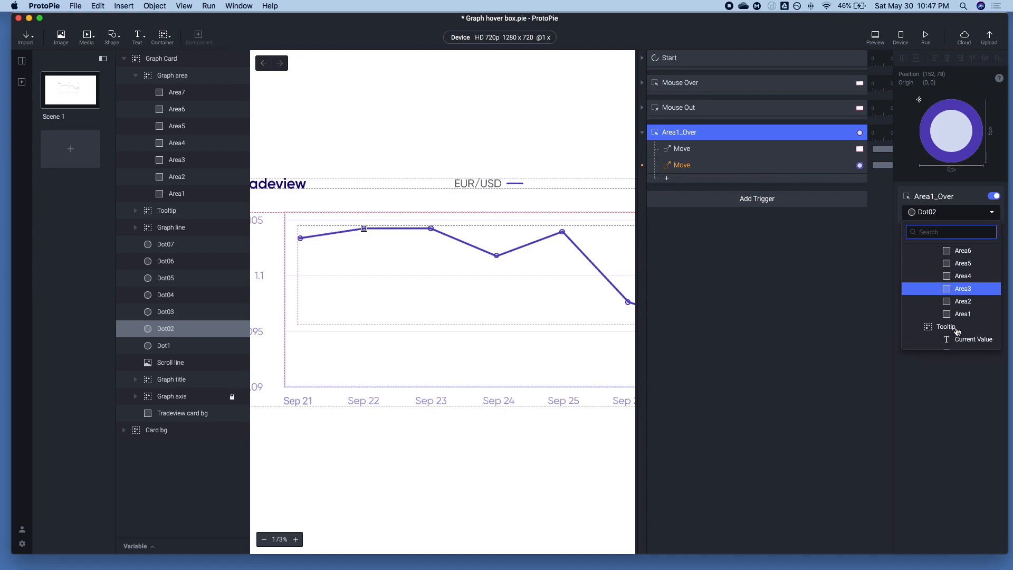
pyautogui.click(961, 323)
pyautogui.click(769, 335)
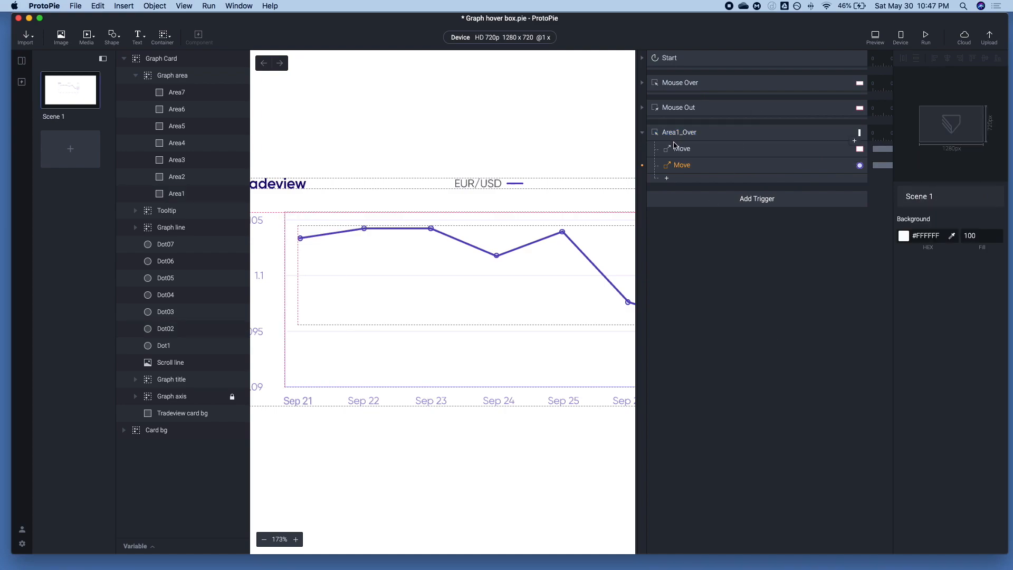
# Preview the tooltip's movement when hovering over Area1 and check the X target of its Move response
pyautogui.click(675, 146)
pyautogui.click(875, 38)
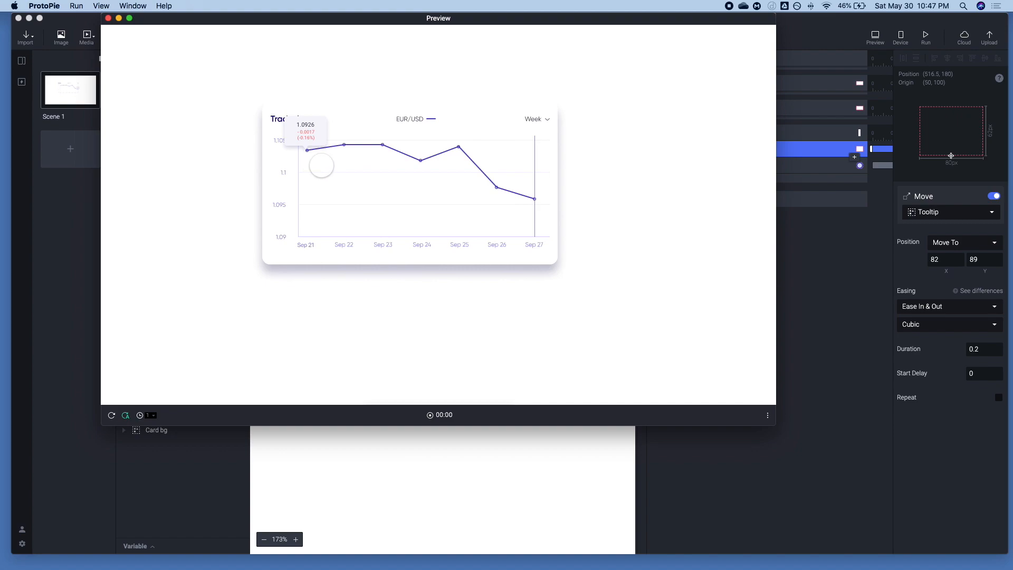
pyautogui.click(879, 247)
pyautogui.click(946, 257)
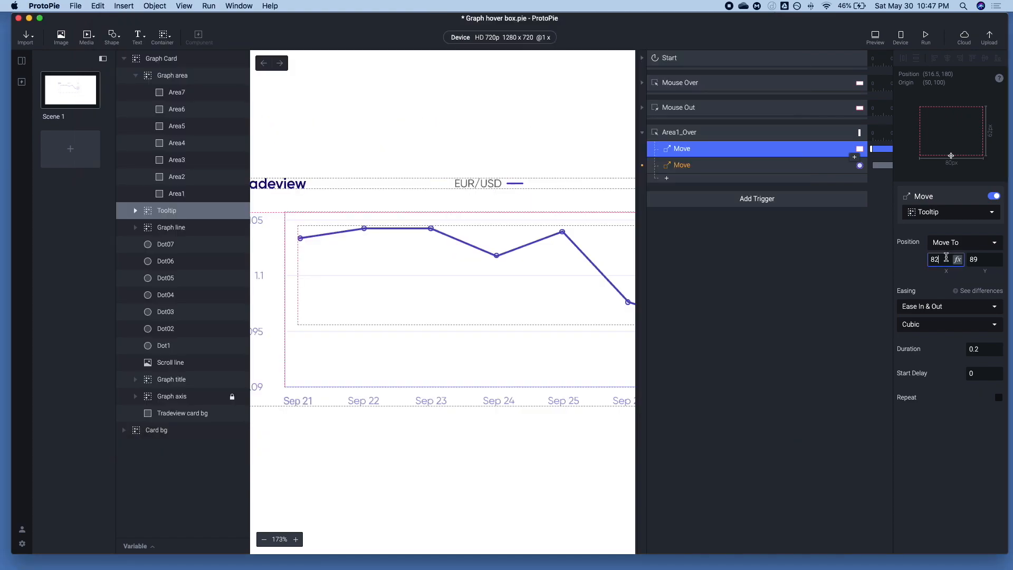
# Set the origin of the Dot1 to Dot07 layers to their center, X 50 and Y 50
pyautogui.click(166, 245)
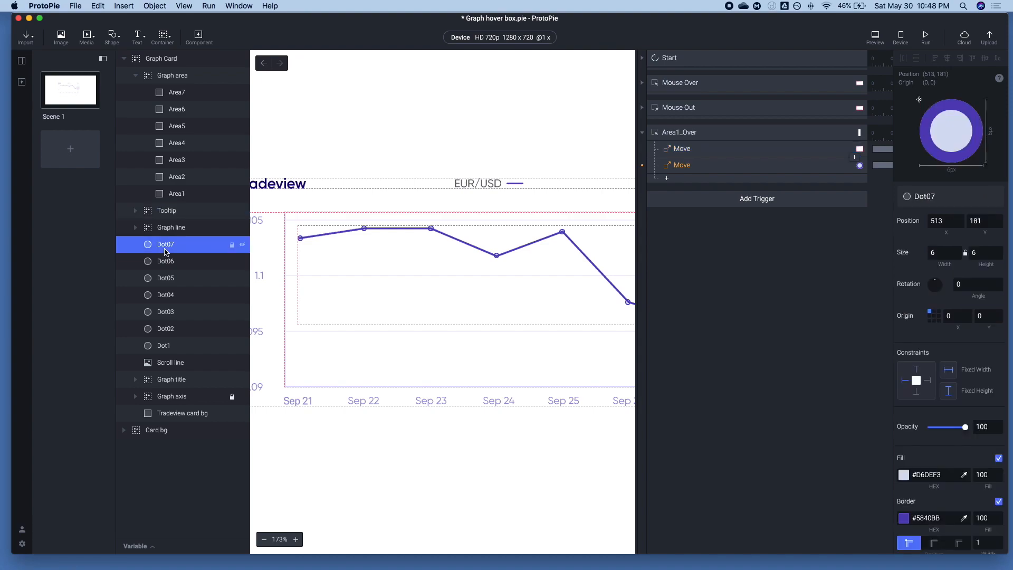
pyautogui.keyDown('shift'); pyautogui.click(167, 346); pyautogui.keyUp('shift')
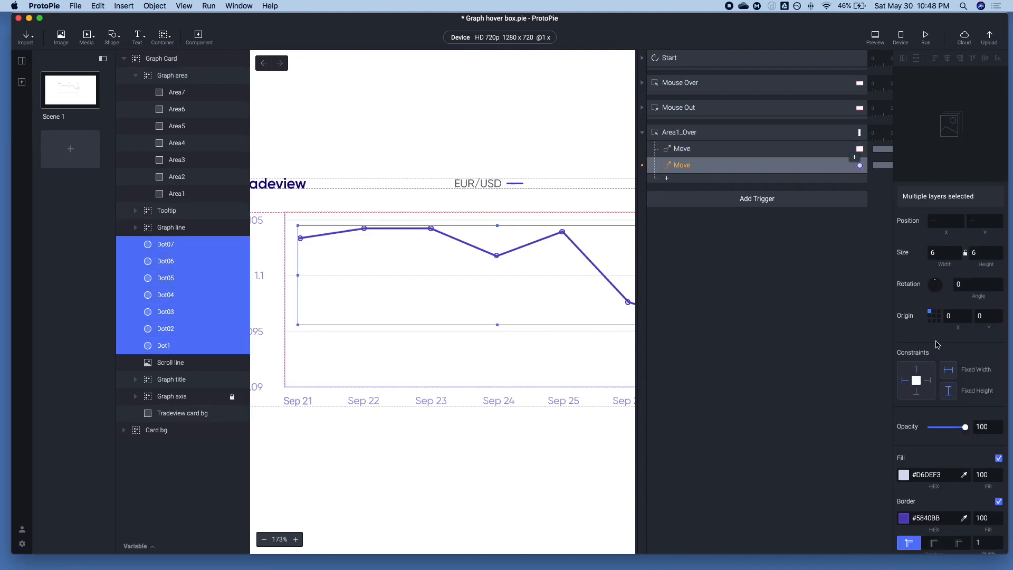
pyautogui.scroll(-2, 937, 346)
pyautogui.click(934, 290)
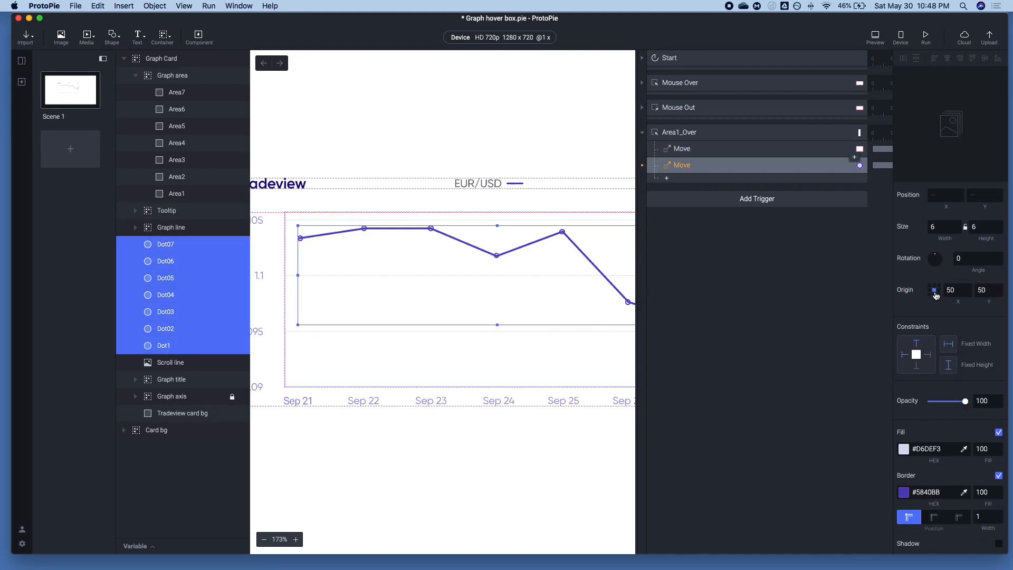
pyautogui.click(817, 308)
# Set the Tooltip Move response's target to Dot1's center position, X 85 and Y 92, and preview the hover
pyautogui.click(164, 346)
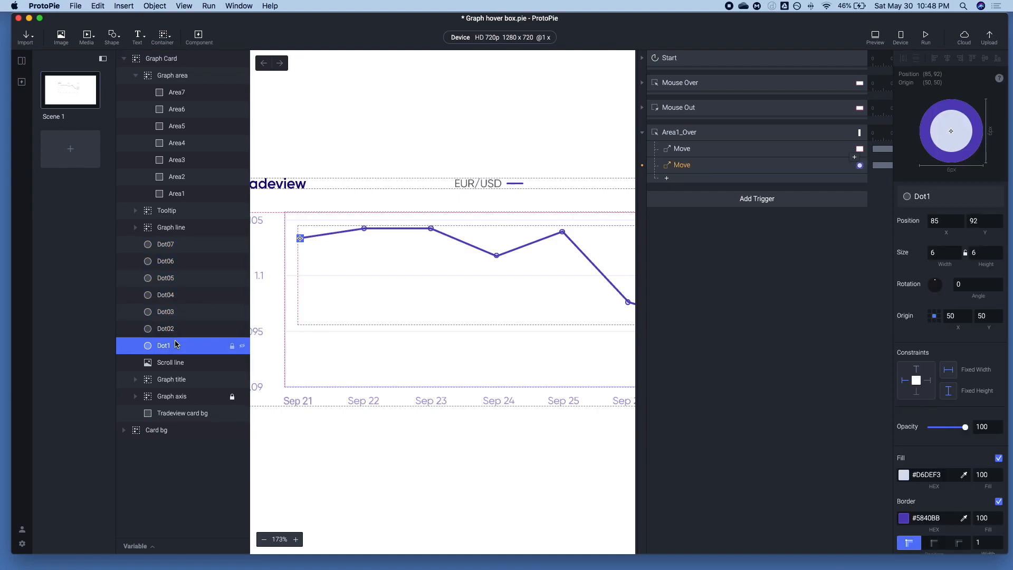
pyautogui.click(942, 217)
pyautogui.click(698, 151)
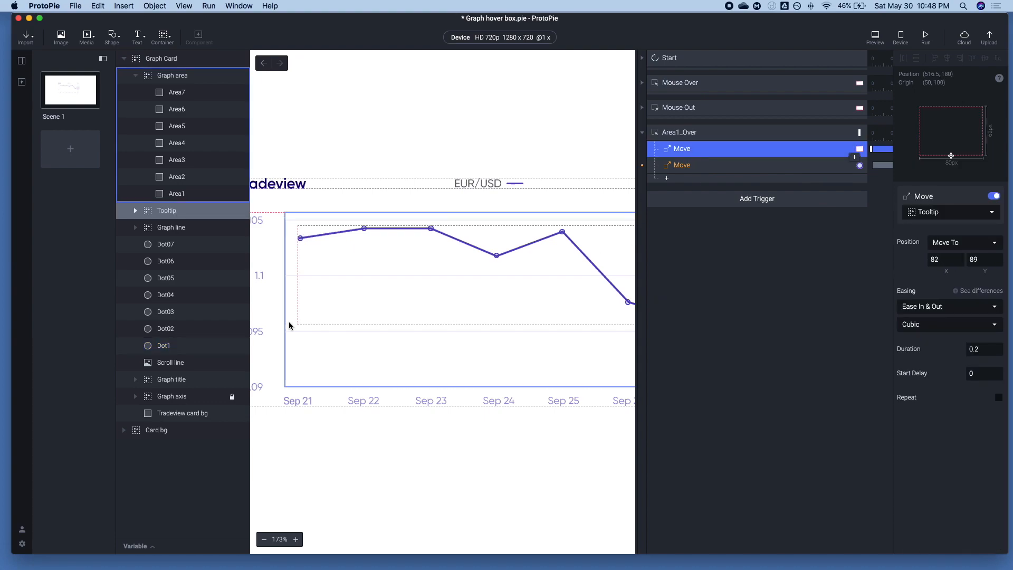
pyautogui.click(153, 343)
pyautogui.keyDown('shift'); pyautogui.click(168, 243); pyautogui.keyUp('shift')
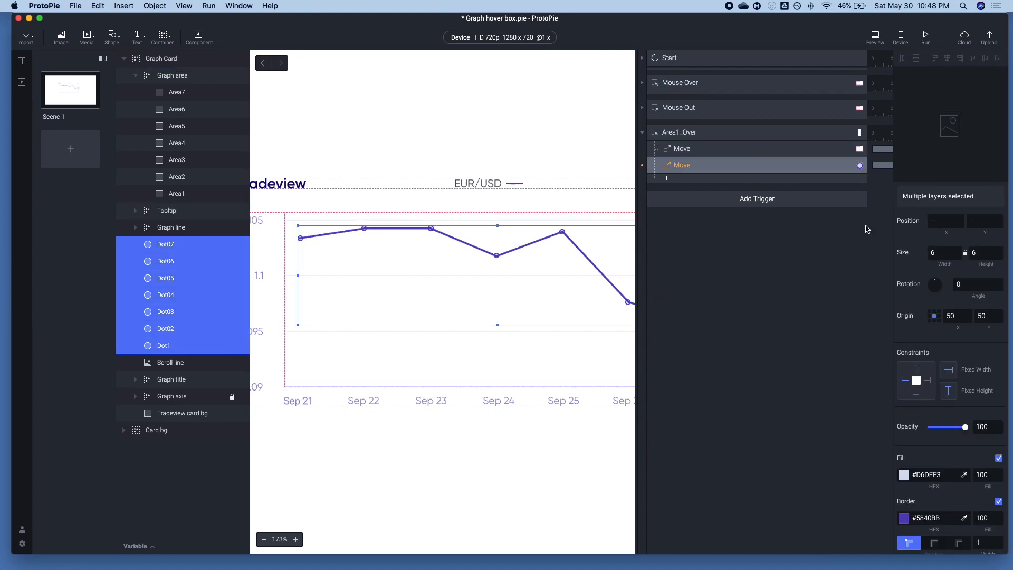
pyautogui.click(166, 347)
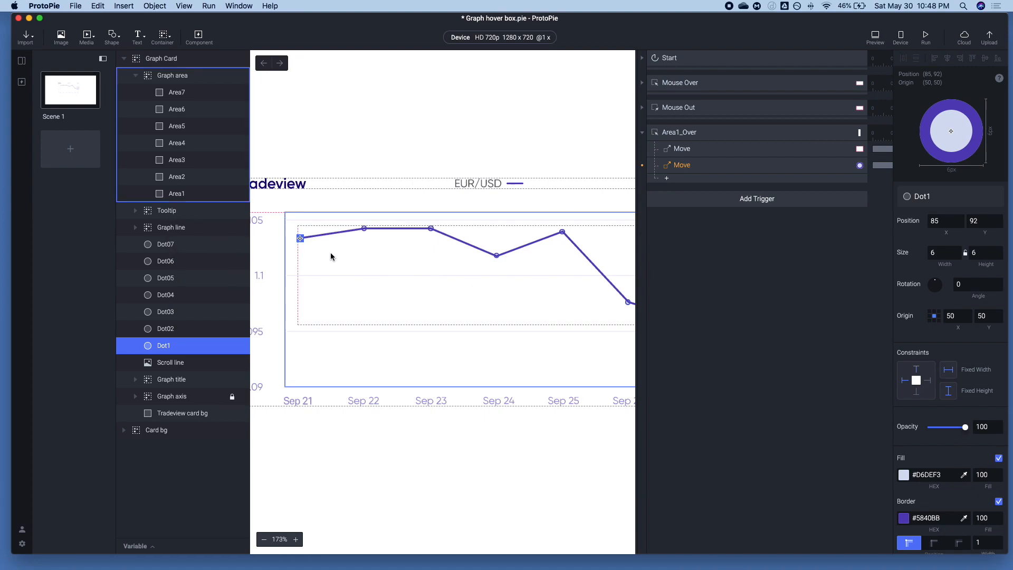
pyautogui.click(691, 148)
pyautogui.doubleClick(942, 259)
pyautogui.write('85')
pyautogui.press('Tab')
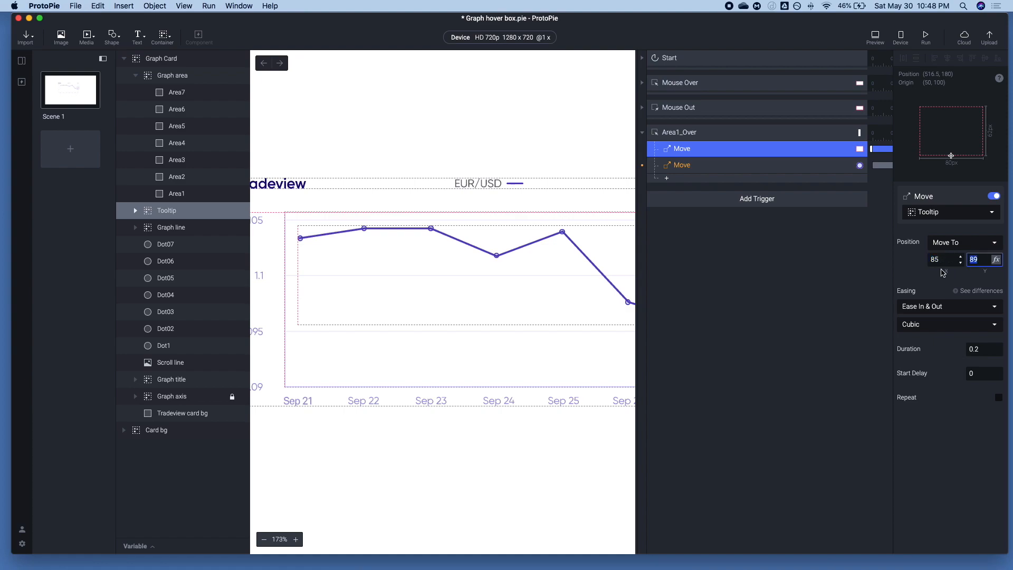
pyautogui.write('92')
pyautogui.press('Tab')
pyautogui.click(875, 37)
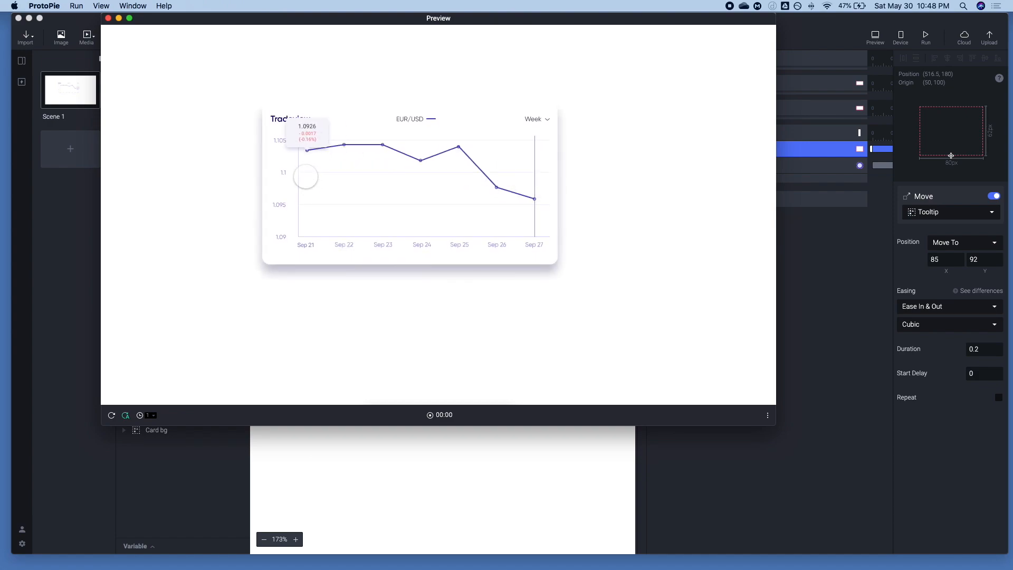
# Set the Tooltip Move response's Y target to 94 and preview the hover over Area1
pyautogui.click(843, 243)
pyautogui.click(986, 261)
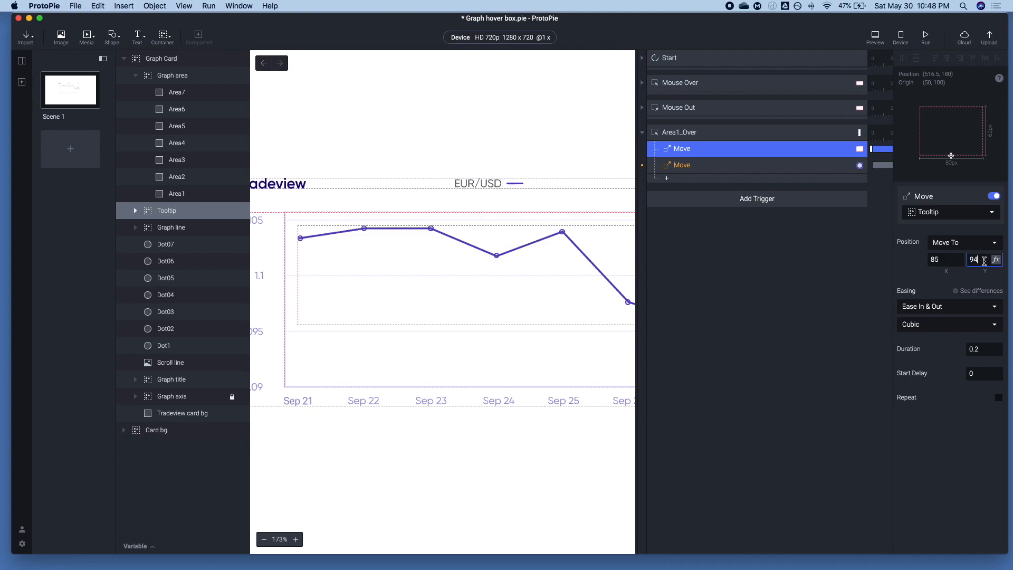
pyautogui.click(840, 298)
pyautogui.click(875, 37)
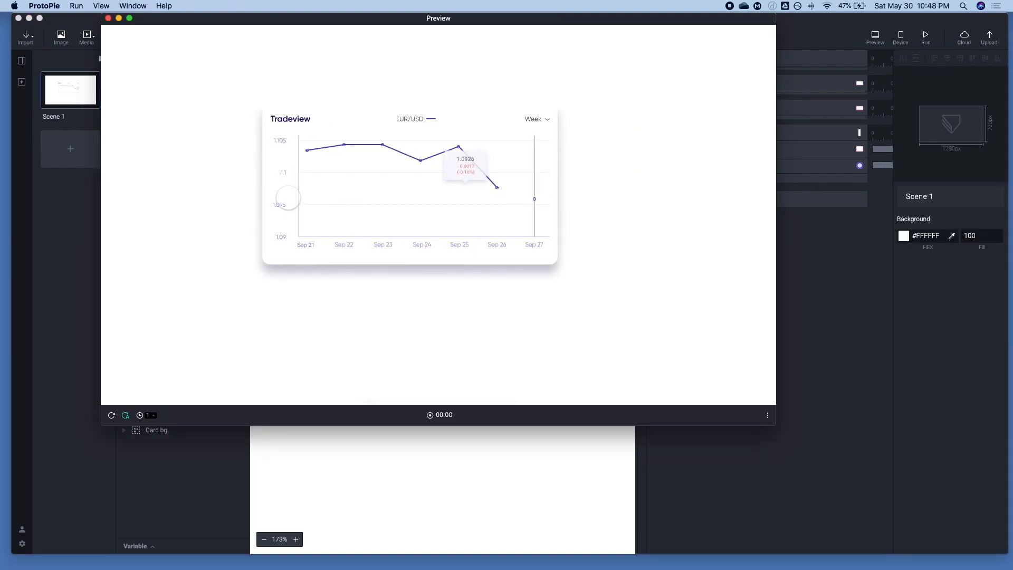
pyautogui.click(893, 296)
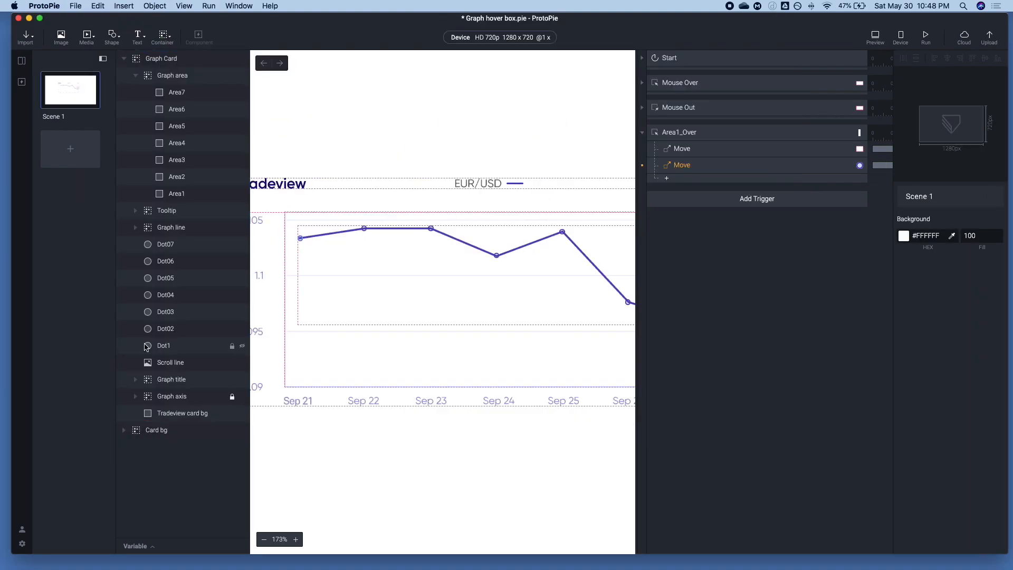
# Set the Tooltip Move response's Y target to 90 and preview the tooltip's position above Dot1
pyautogui.click(714, 154)
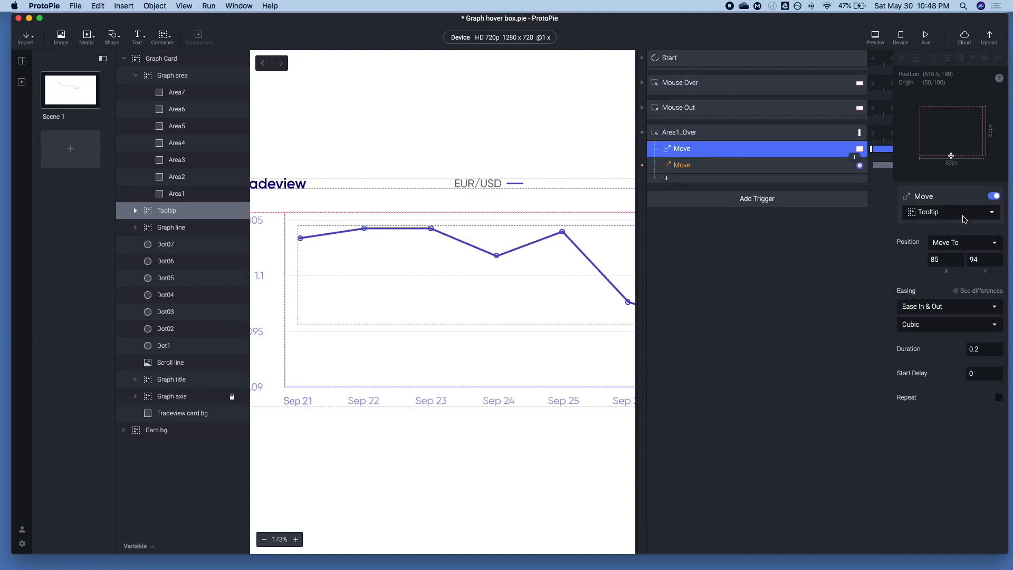
pyautogui.click(982, 256)
pyautogui.press('Return')
pyautogui.click(876, 37)
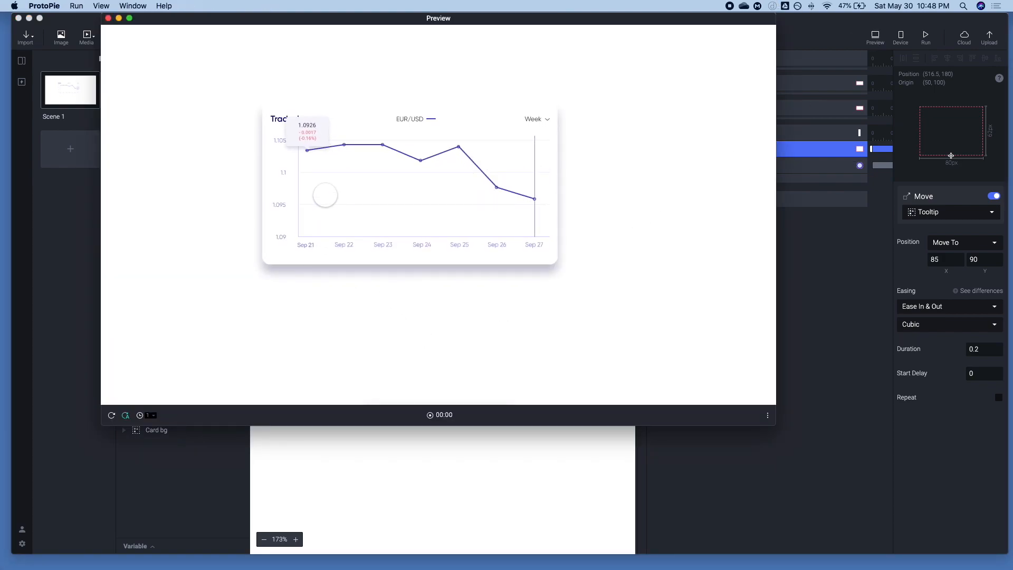
pyautogui.click(825, 295)
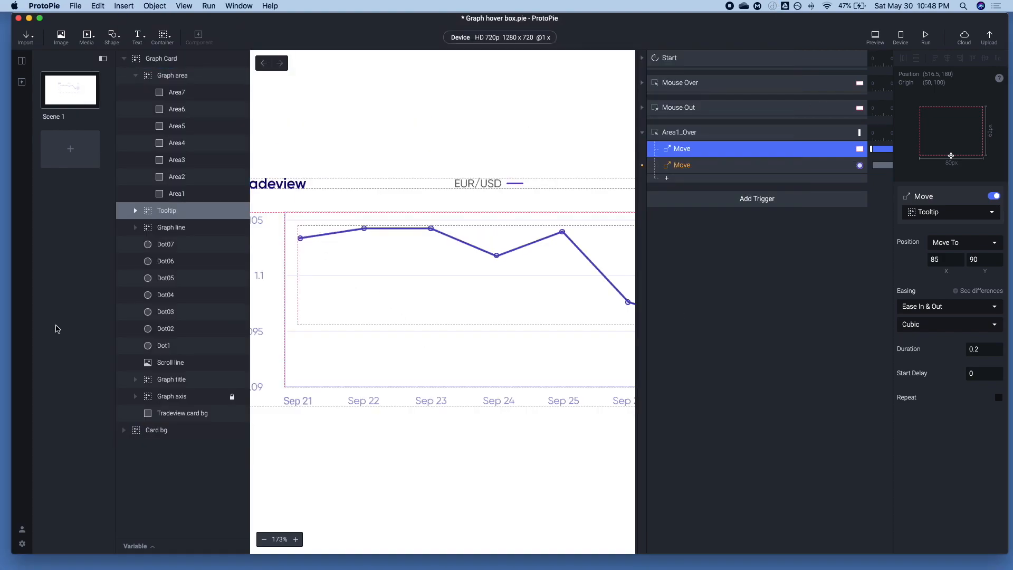
# Set the origin of the Dot1 to Dot07 layers to top center, X 50 and Y 0
pyautogui.click(157, 346)
pyautogui.keyDown('shift'); pyautogui.click(232, 245); pyautogui.keyUp('shift')
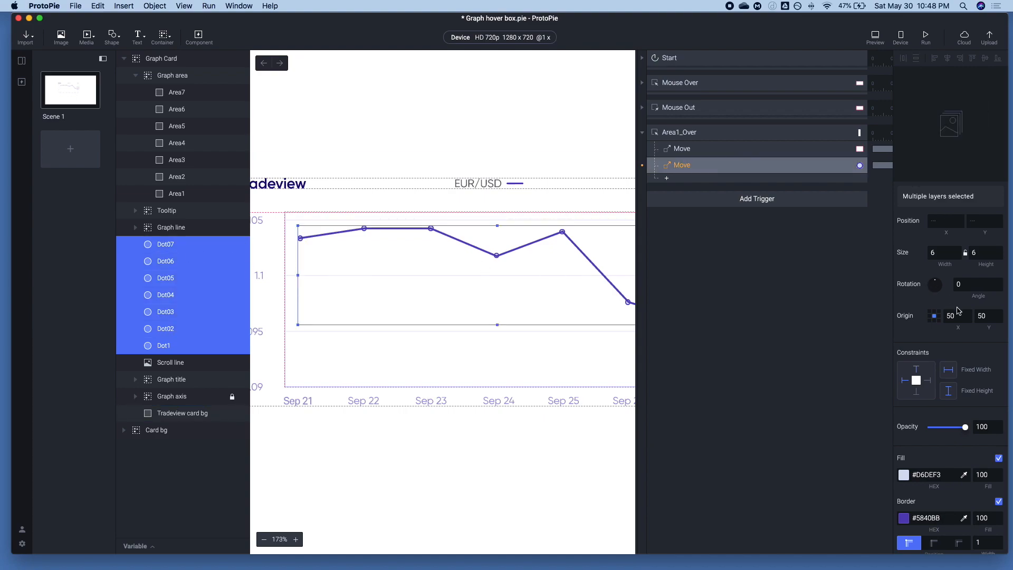
pyautogui.click(934, 312)
pyautogui.click(851, 327)
pyautogui.click(174, 248)
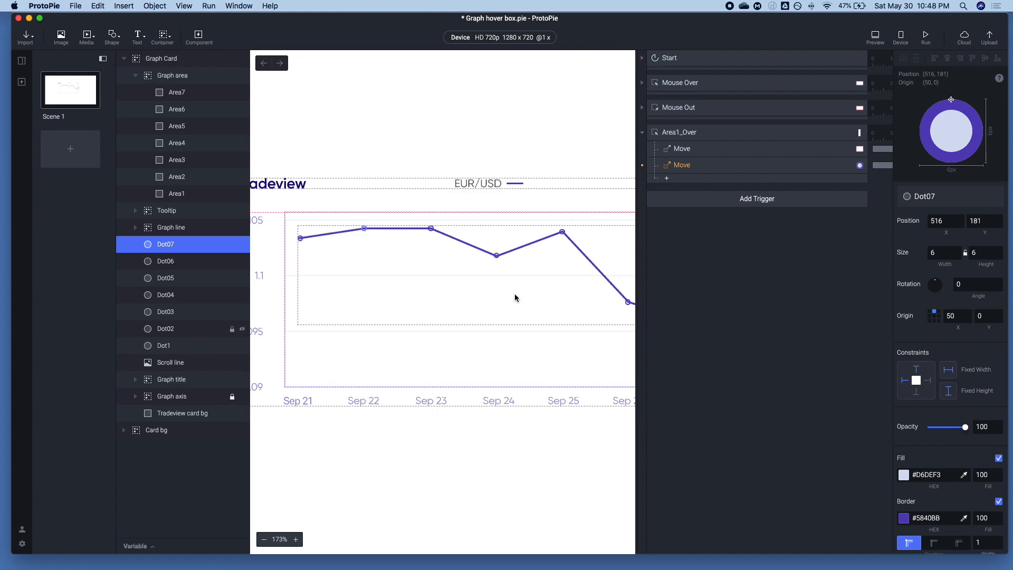
# Assign Area1_Over's second Move response to the Scroll line layer and set its X target to Dot1's X position, 85
pyautogui.click(681, 170)
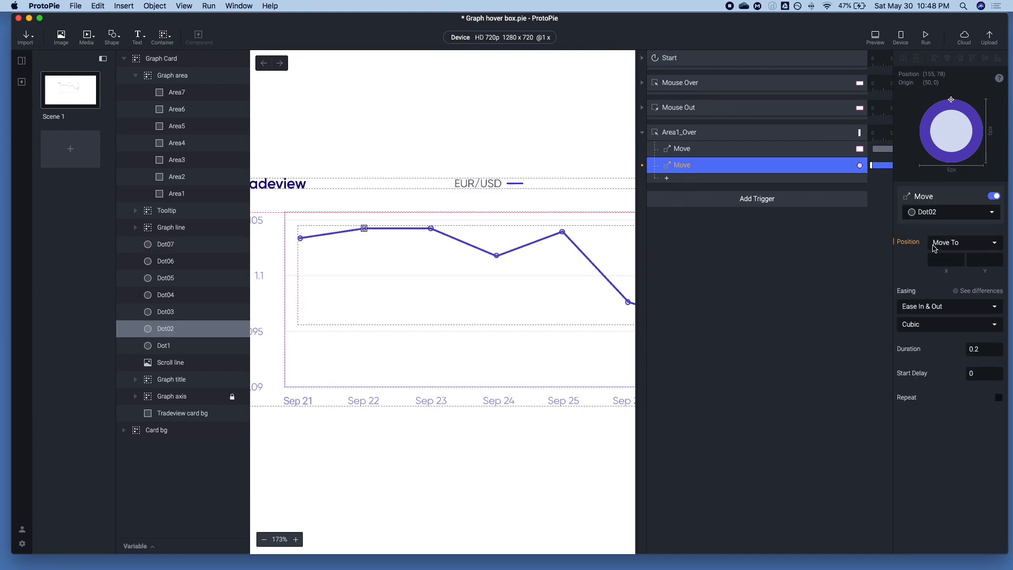
pyautogui.click(947, 213)
pyautogui.write('Scroll')
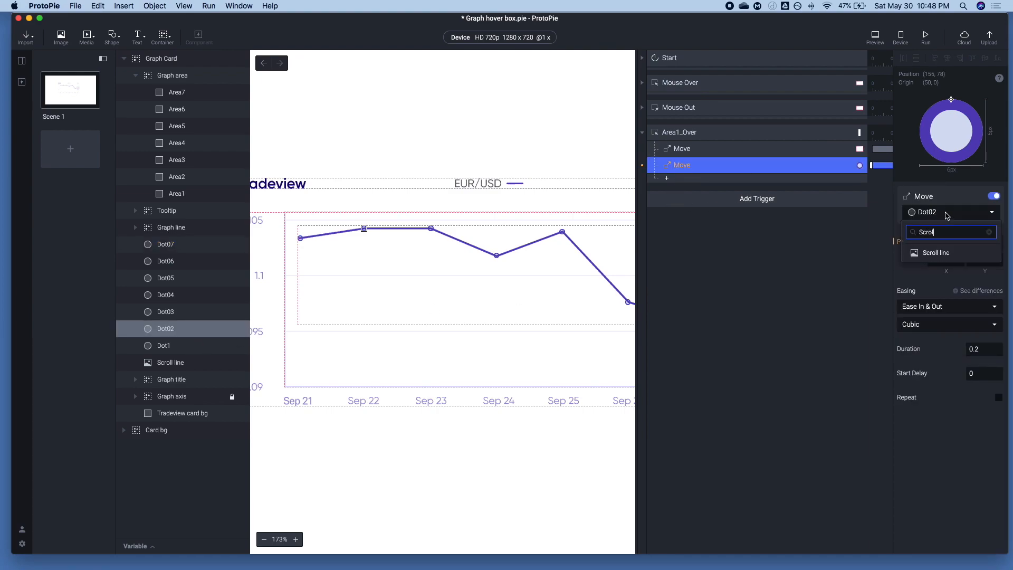
pyautogui.click(943, 253)
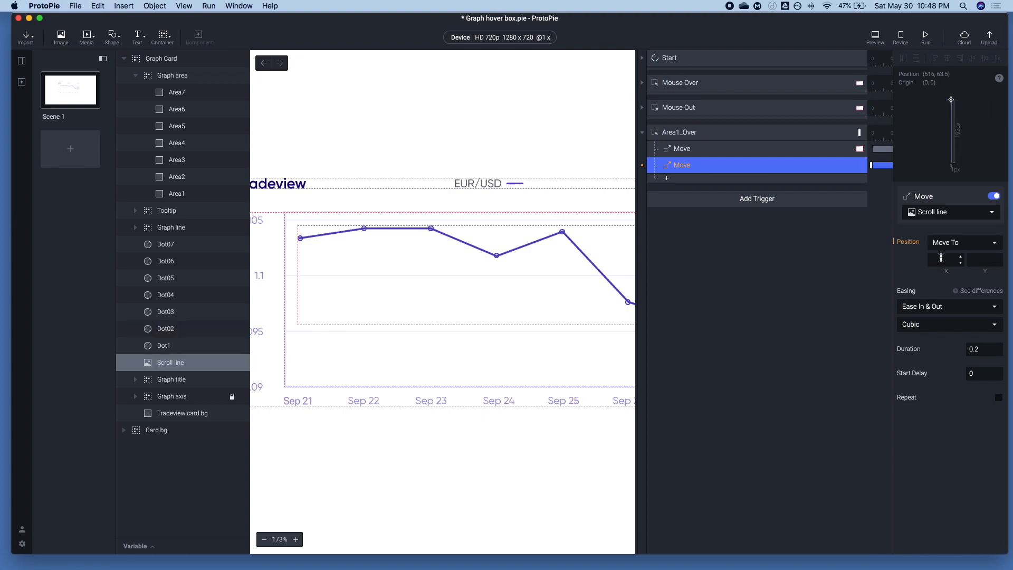
pyautogui.click(205, 345)
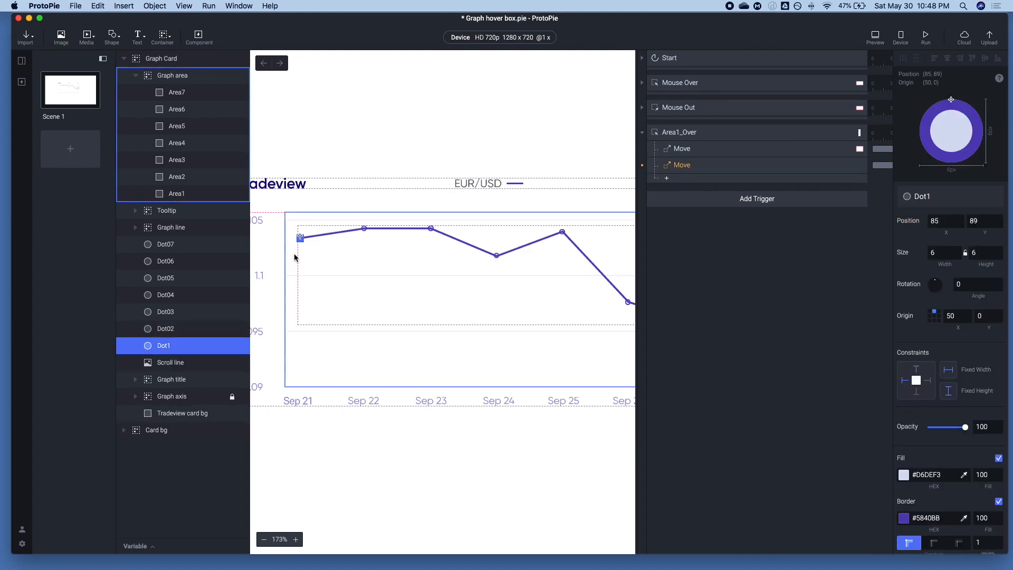
pyautogui.click(732, 171)
pyautogui.click(796, 242)
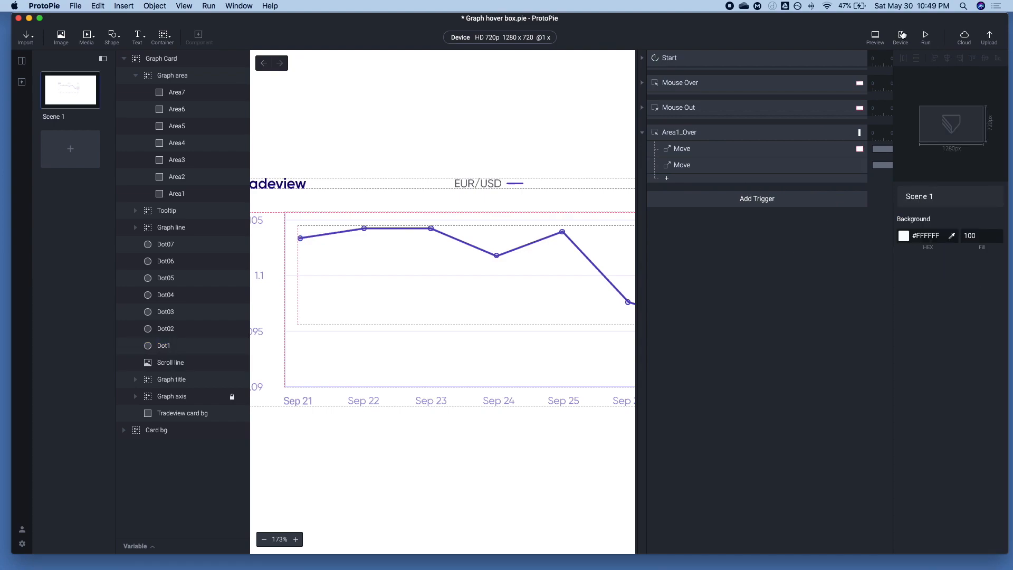
# Check the Scroll line Move response and preview the tooltip and scroll line movement when hovering over Area1
pyautogui.click(704, 165)
pyautogui.click(693, 134)
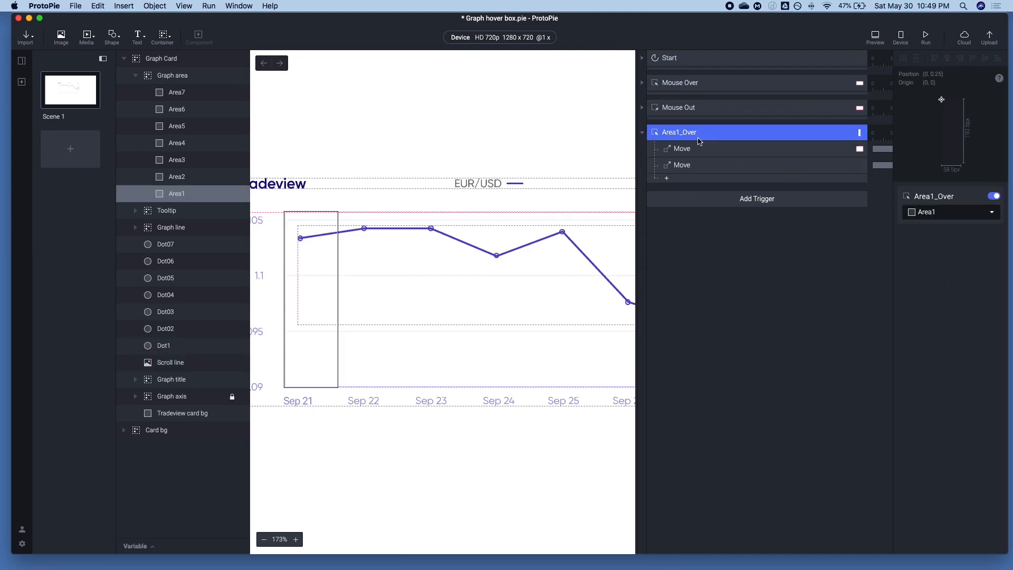
pyautogui.click(875, 36)
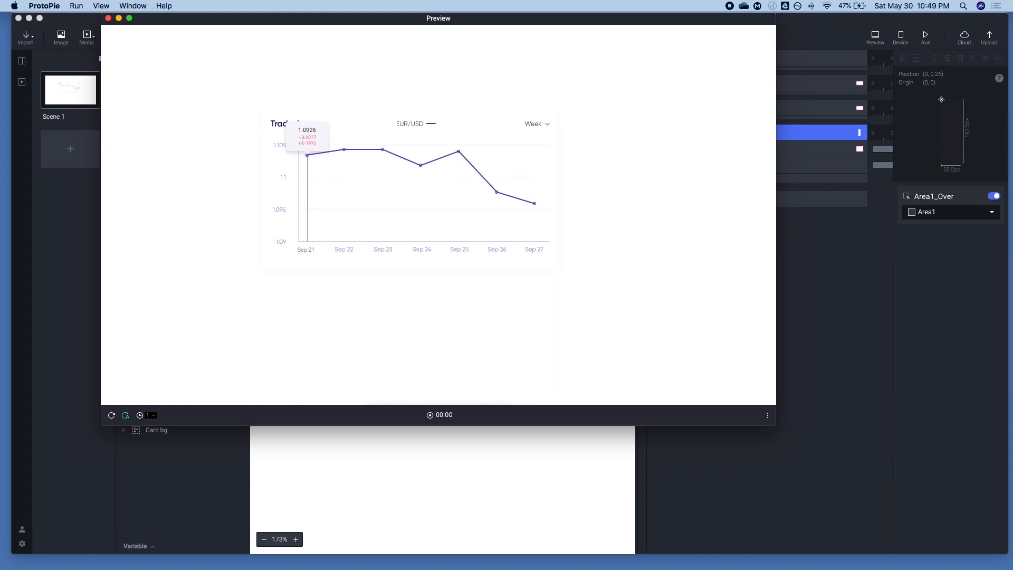
pyautogui.click(783, 319)
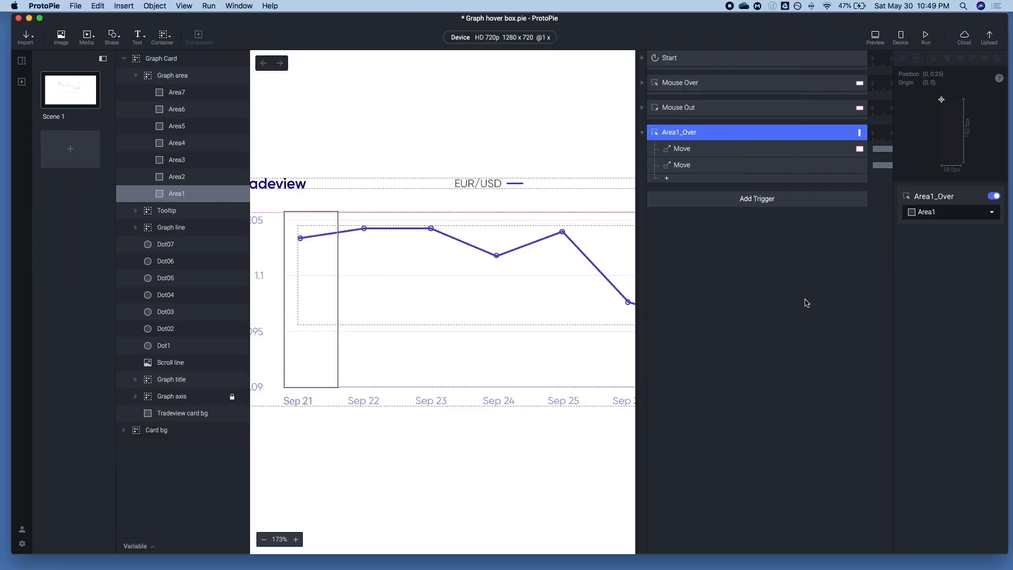
# Add two Text responses to Area1_Over, one targeting the tooltip's Current Value layer and the other its Value Change layer
pyautogui.click(664, 166)
pyautogui.click(667, 178)
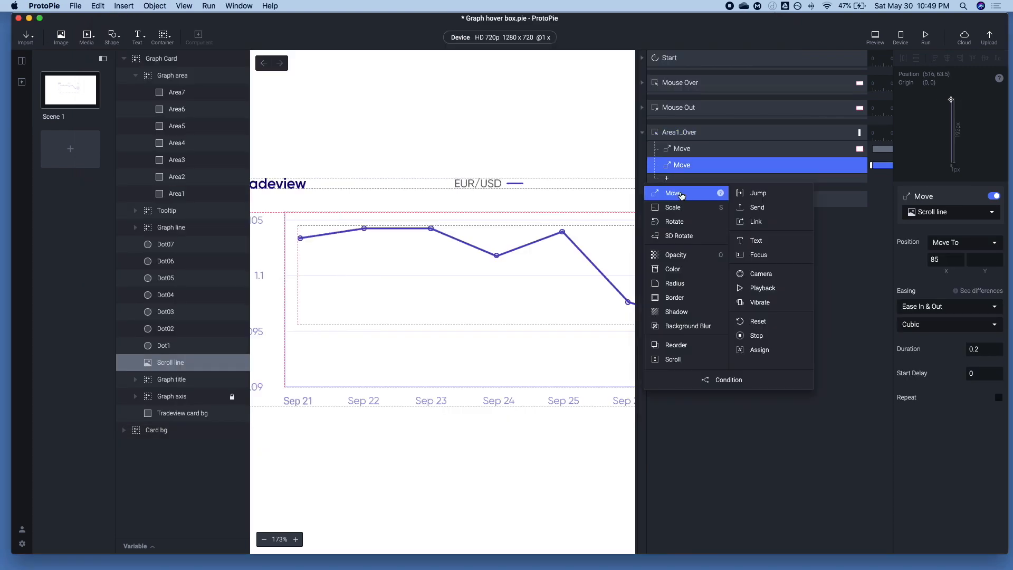
pyautogui.click(757, 241)
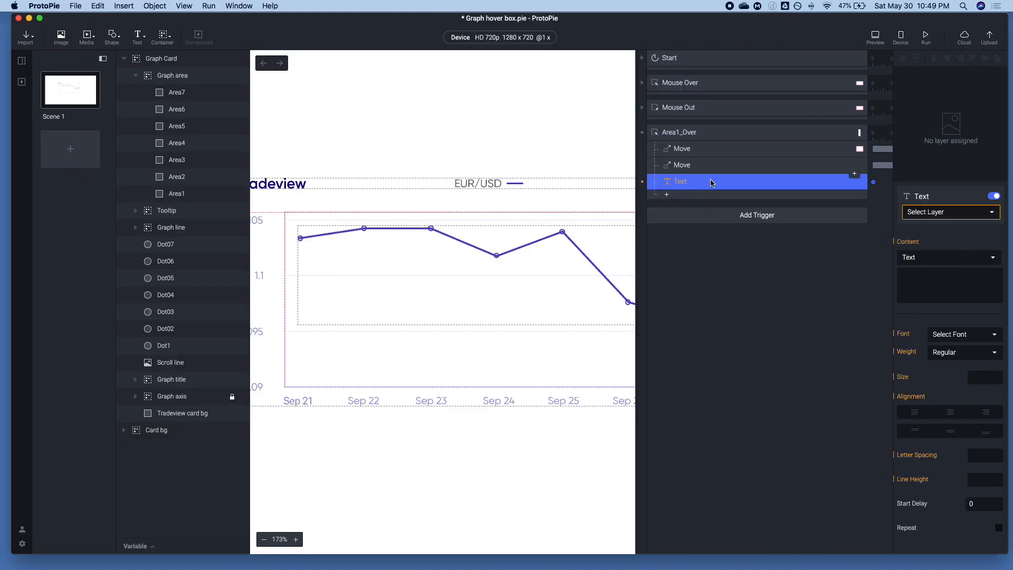
pyautogui.click(934, 212)
pyautogui.click(971, 253)
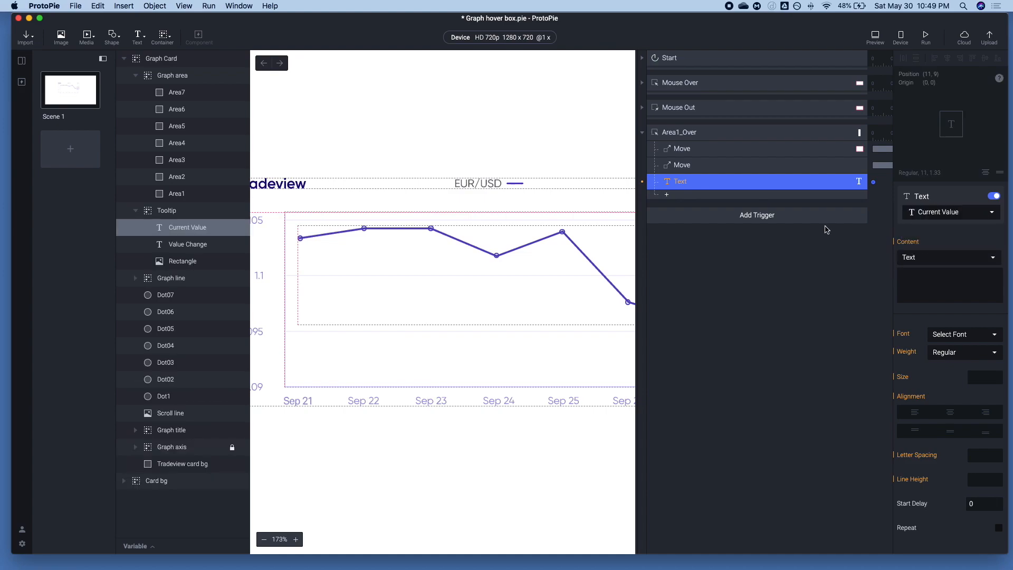
pyautogui.click(854, 174)
pyautogui.click(950, 212)
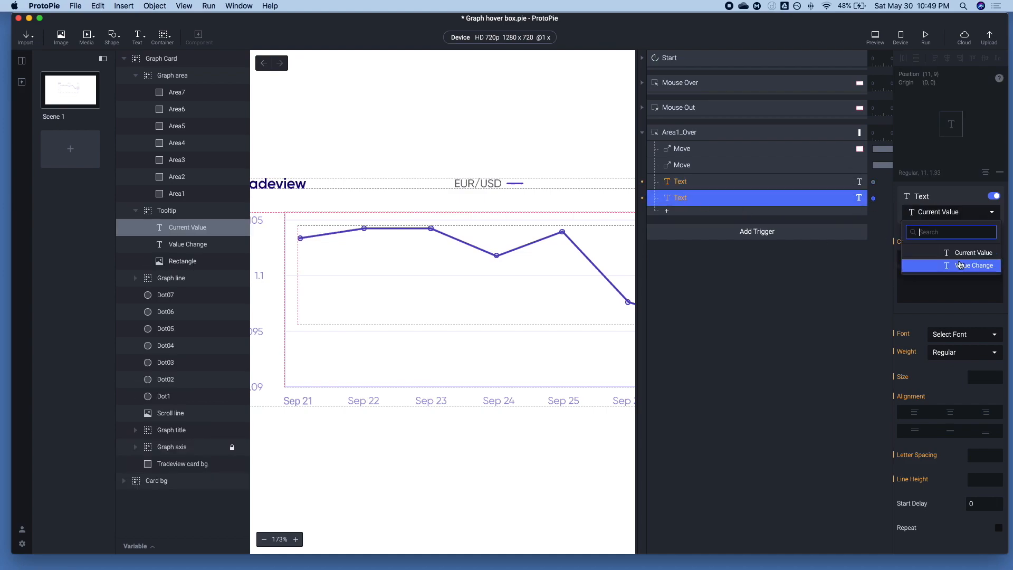
pyautogui.click(959, 269)
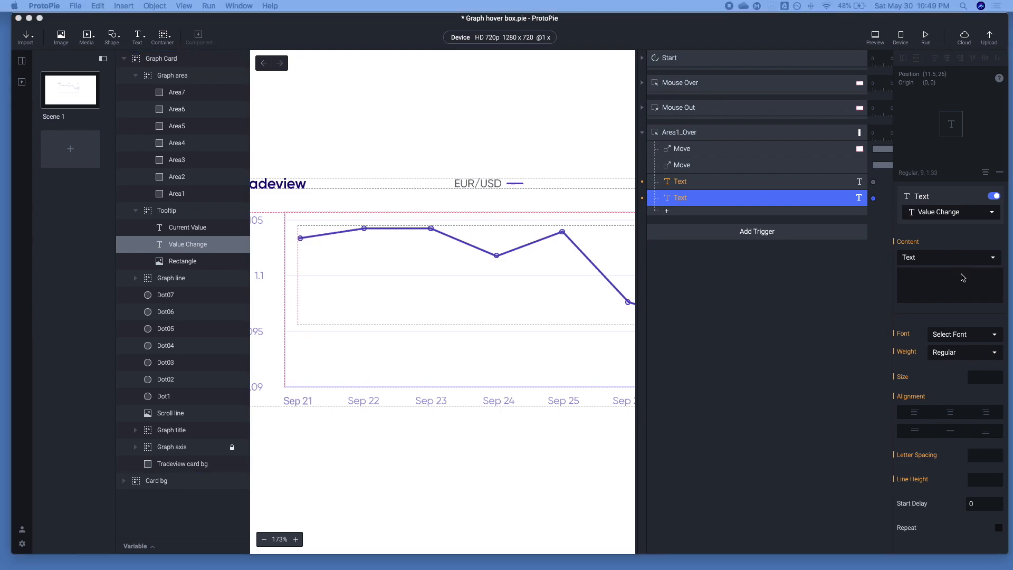
# Enter 1.100 as the content of the Value Change and Current Value Text responses
pyautogui.click(939, 283)
pyautogui.click(940, 283)
pyautogui.write('1.100')
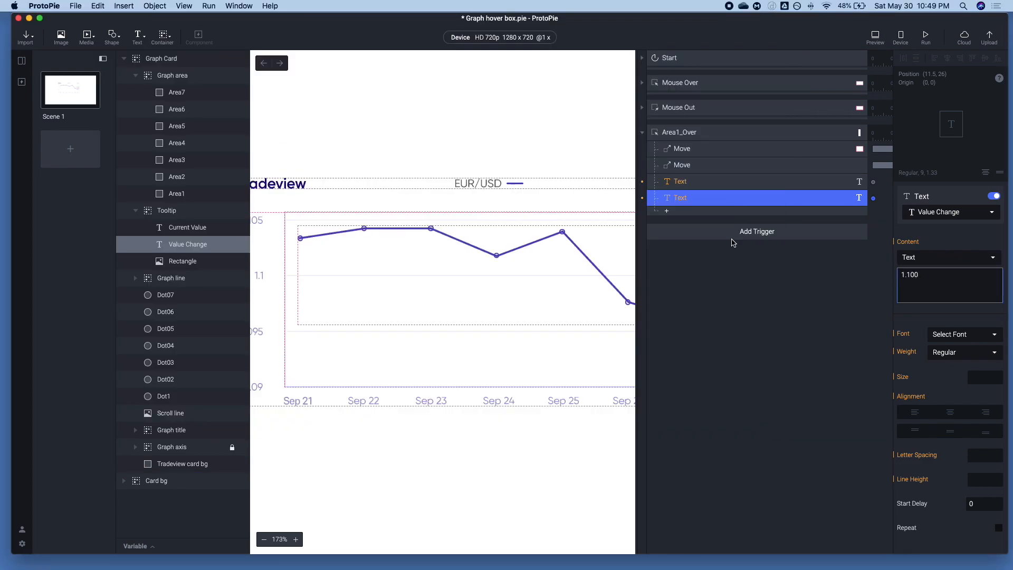
pyautogui.click(700, 184)
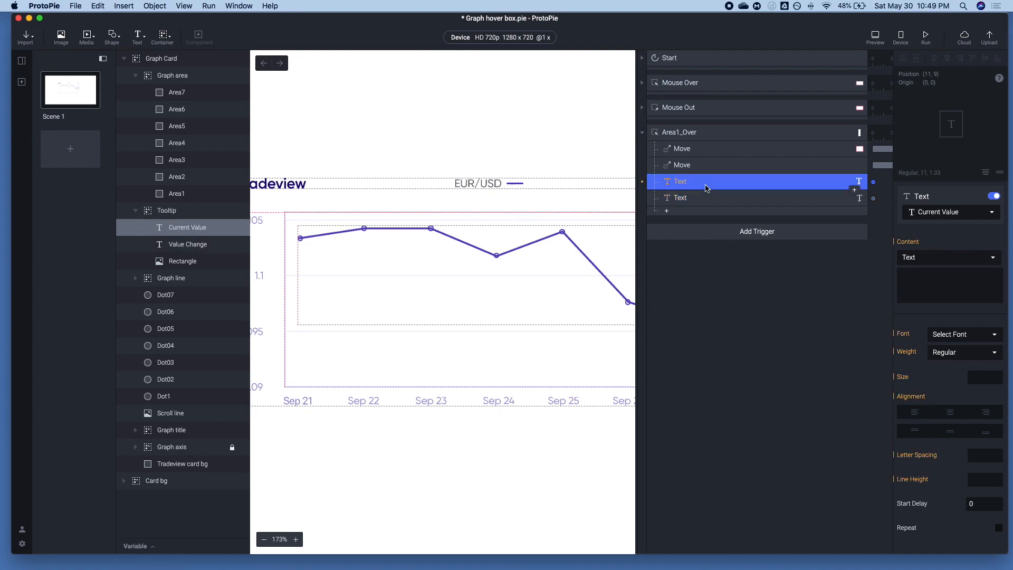
pyautogui.click(784, 286)
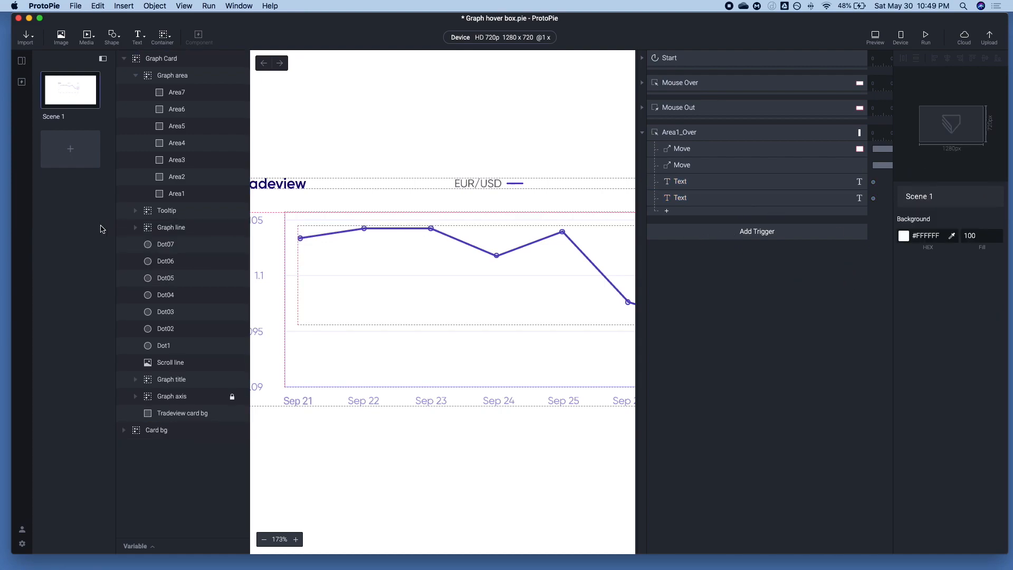
# Replace the Value Change Text response's content with -0.0039 (-0.35%)
pyautogui.hscroll(-3, 309, 236)
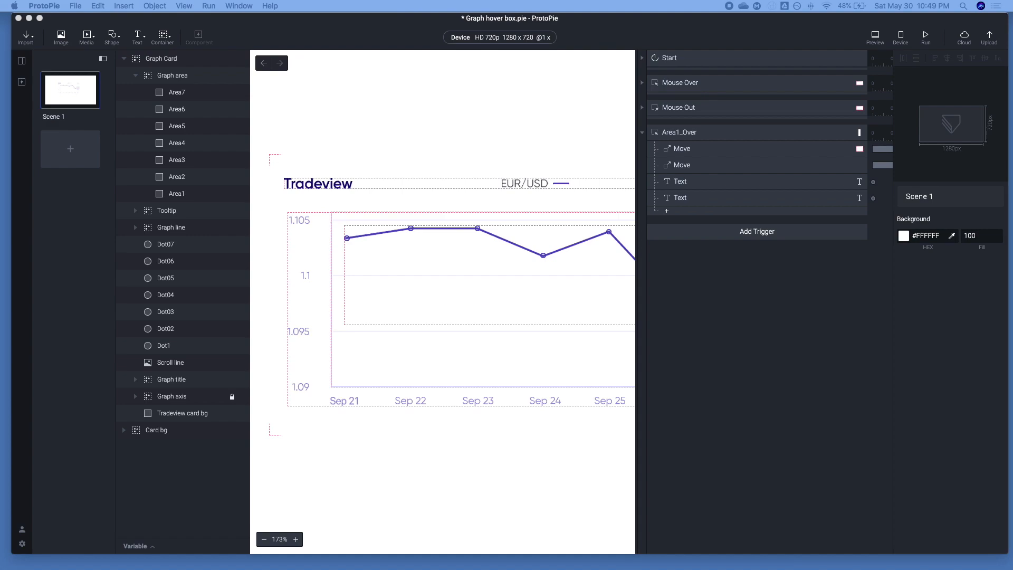
pyautogui.click(748, 291)
pyautogui.click(816, 212)
pyautogui.click(781, 198)
pyautogui.click(933, 279)
pyautogui.press('super+a')
pyautogui.write('-0.0039 (-0.35%)')
# Set the Current Value Text response's content to 1.125 and preview the tooltip's text when hovering over Area1
pyautogui.click(691, 176)
pyautogui.click(691, 179)
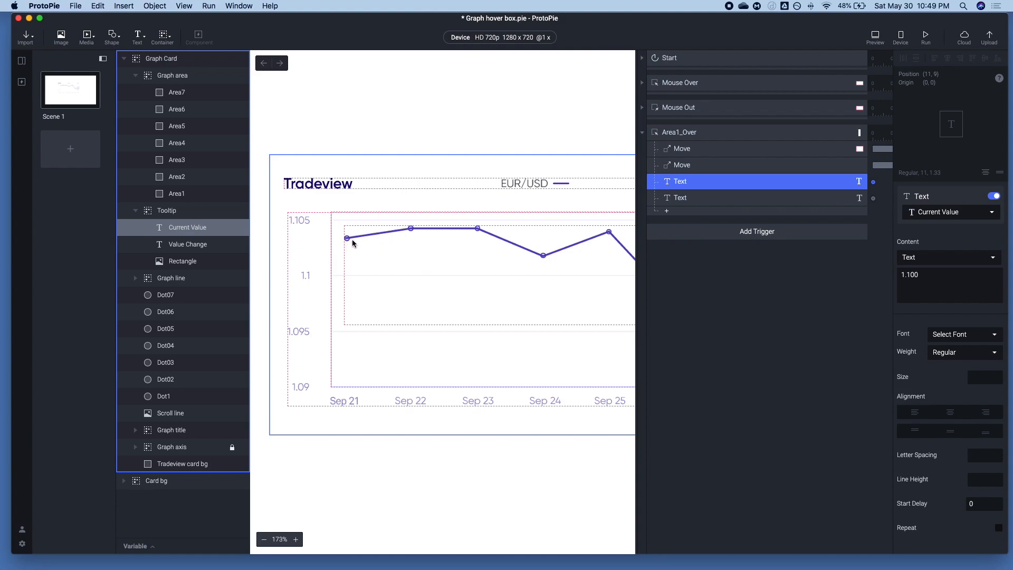
pyautogui.click(910, 273)
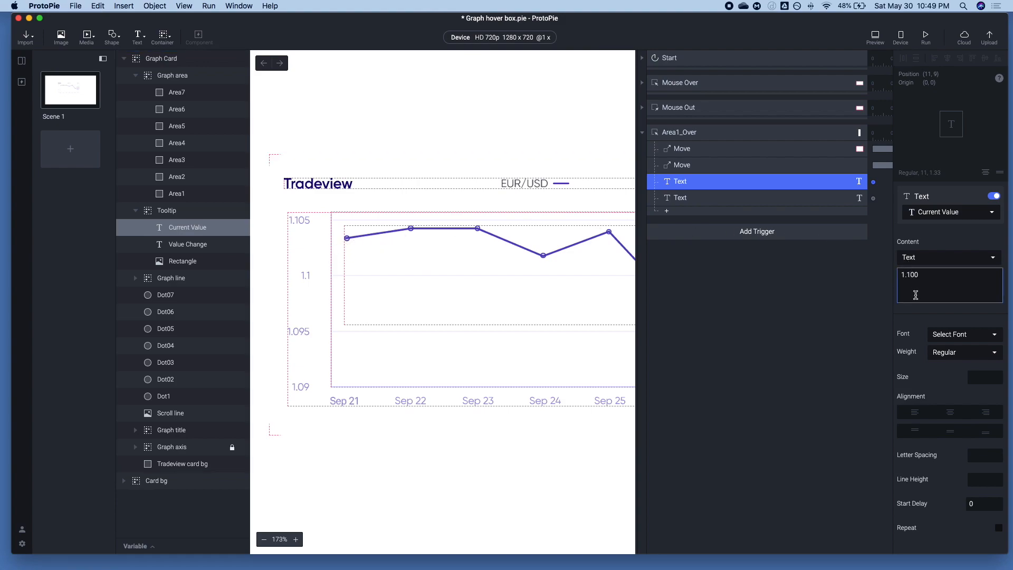
pyautogui.press('Tab')
pyautogui.click(931, 280)
pyautogui.click(732, 306)
pyautogui.click(875, 36)
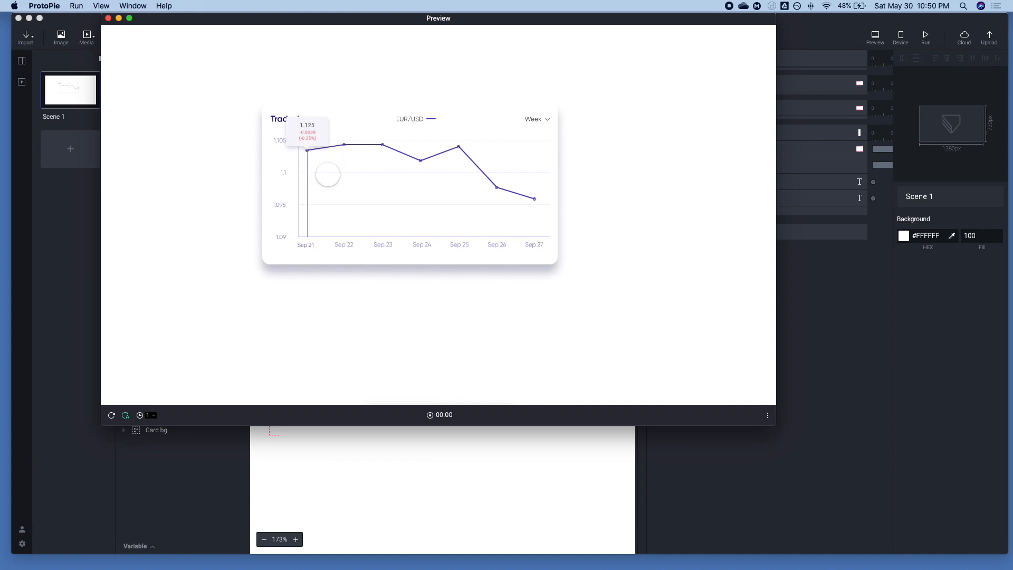
pyautogui.click(836, 284)
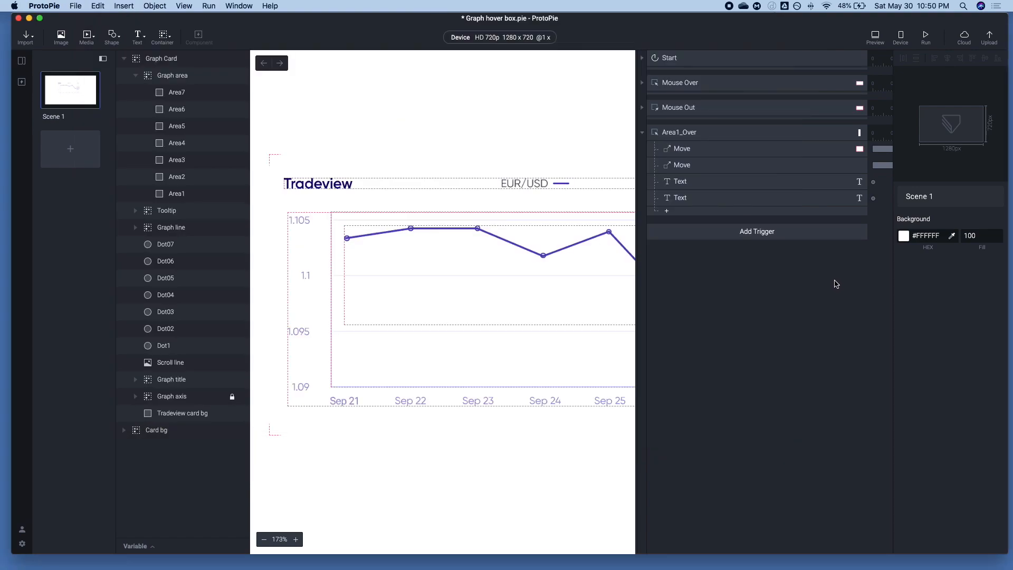
# Add two Color responses to Area1_Over and assign the first one to the Dot1 layer
pyautogui.click(666, 213)
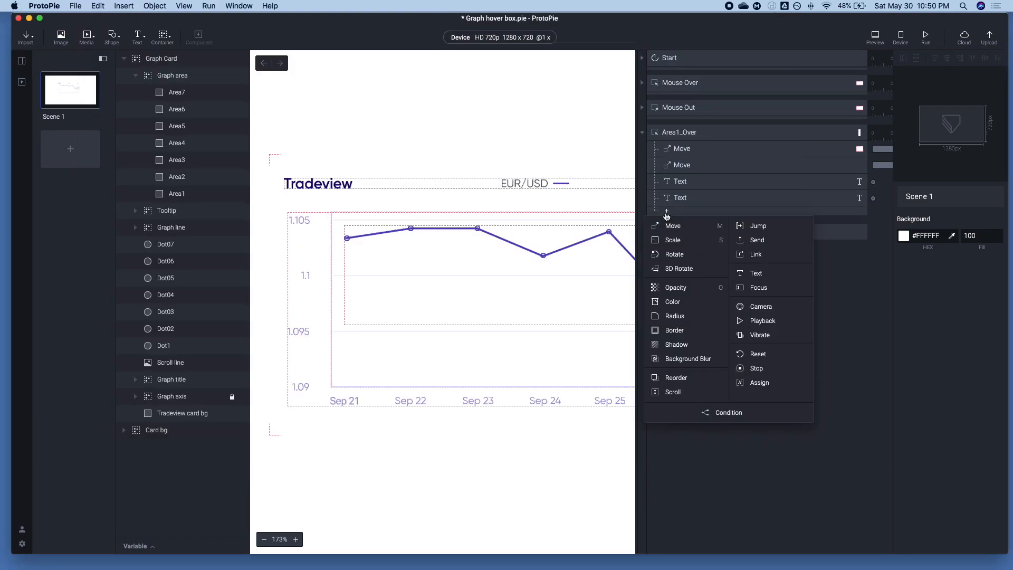
pyautogui.click(679, 302)
pyautogui.press('super+d')
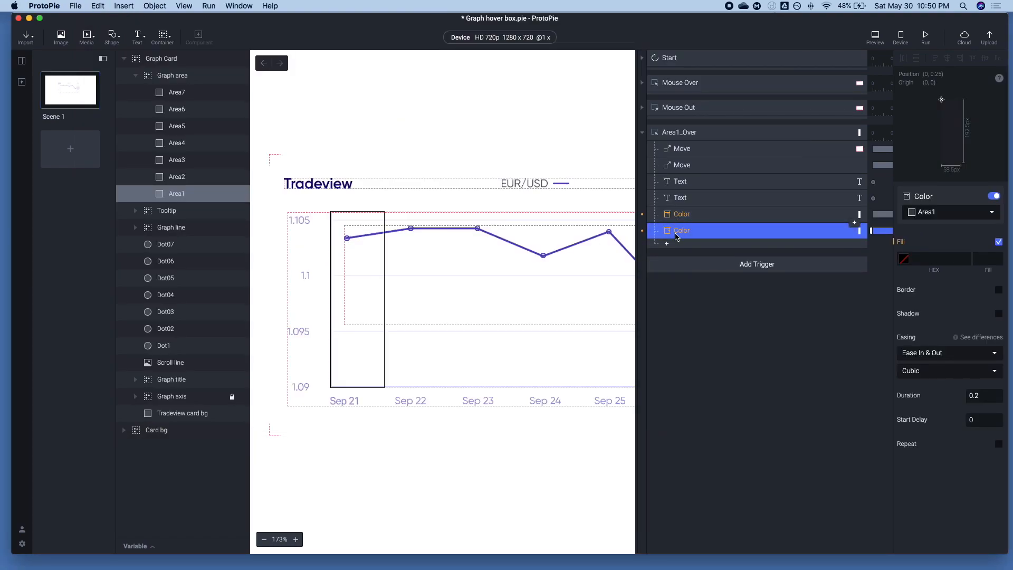
pyautogui.click(675, 215)
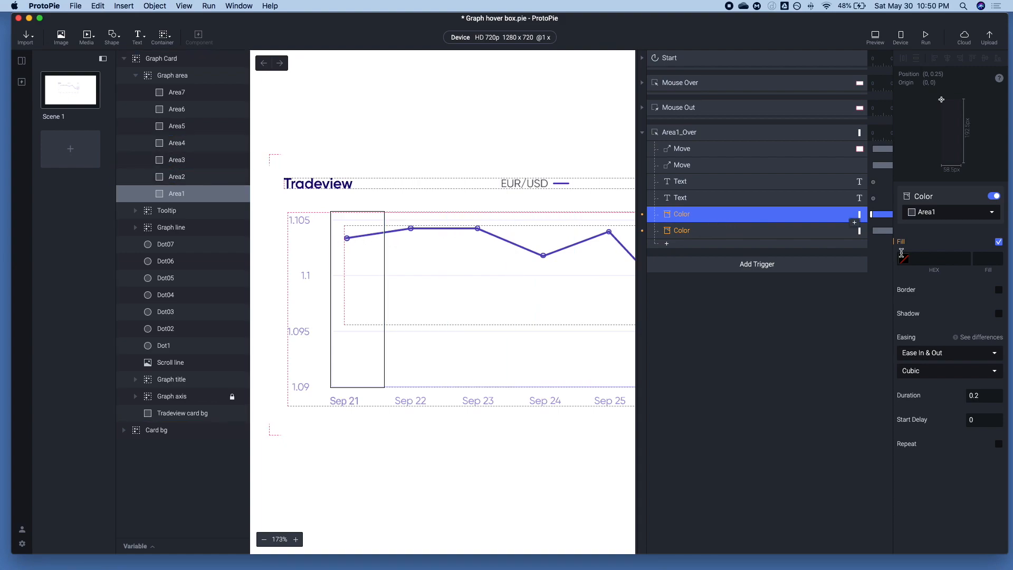
pyautogui.click(950, 212)
pyautogui.scroll(-5, 952, 296)
pyautogui.scroll(-5, 952, 317)
pyautogui.click(951, 326)
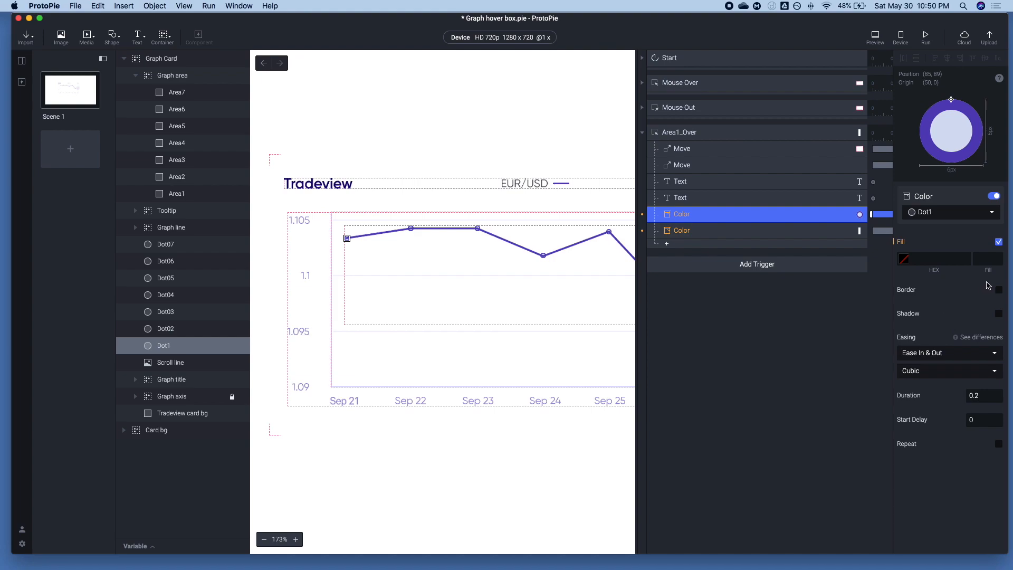
# Set Dot1's Color response in Area1_Over to fill #F64C3F and border #F64C3F, both at 100
pyautogui.click(999, 290)
pyautogui.click(903, 264)
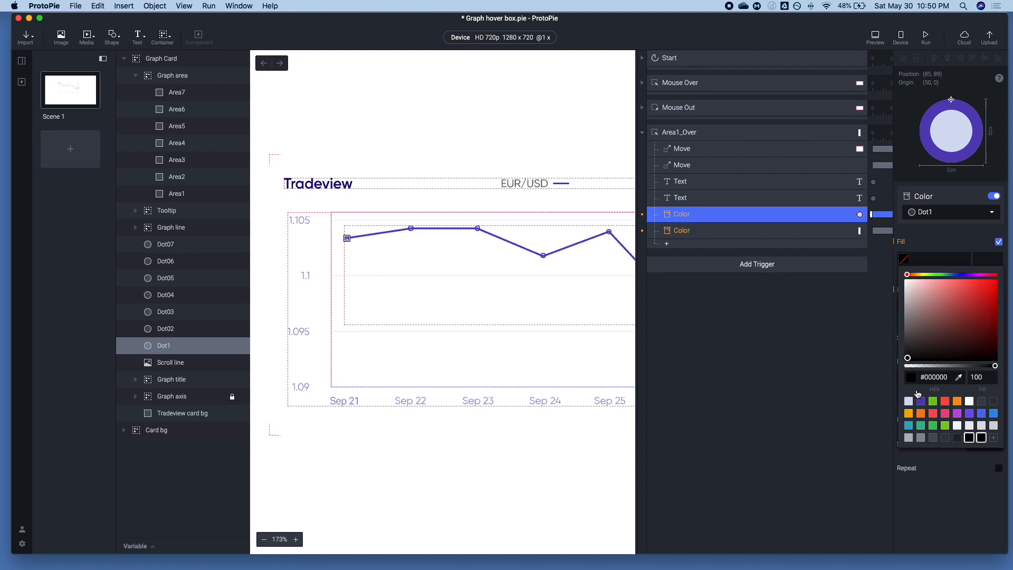
pyautogui.click(945, 401)
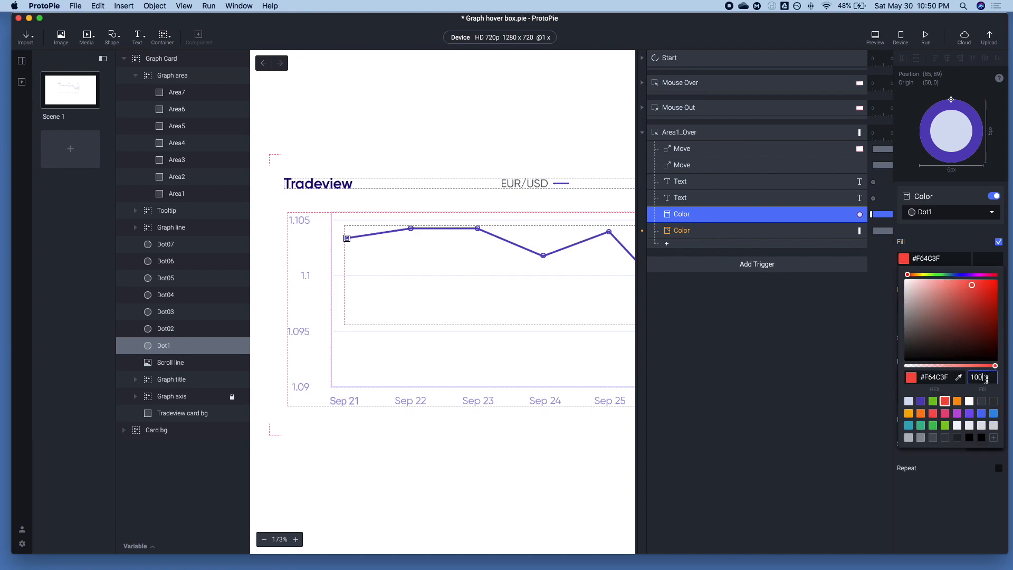
pyautogui.click(984, 258)
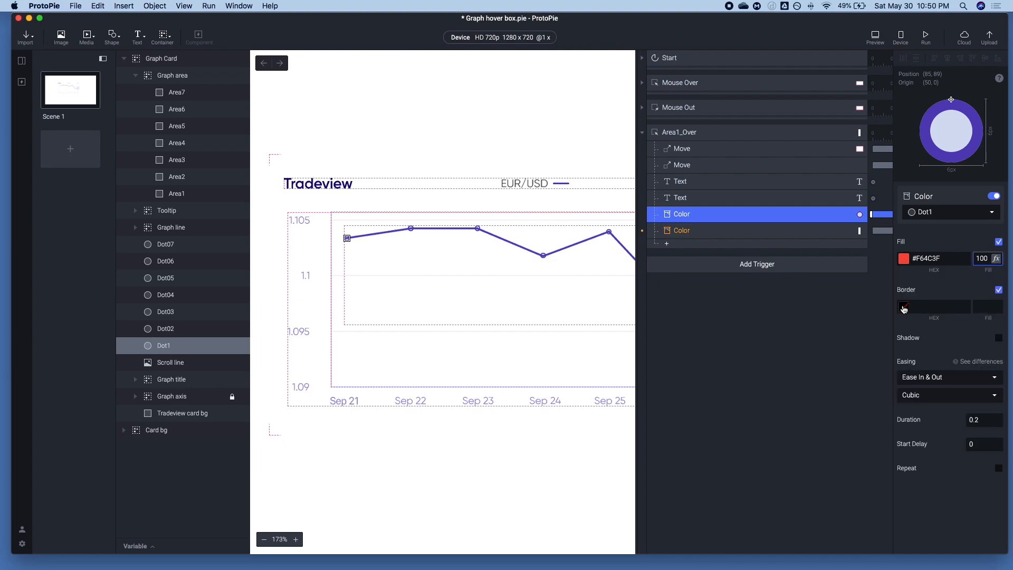
pyautogui.click(904, 308)
pyautogui.click(944, 452)
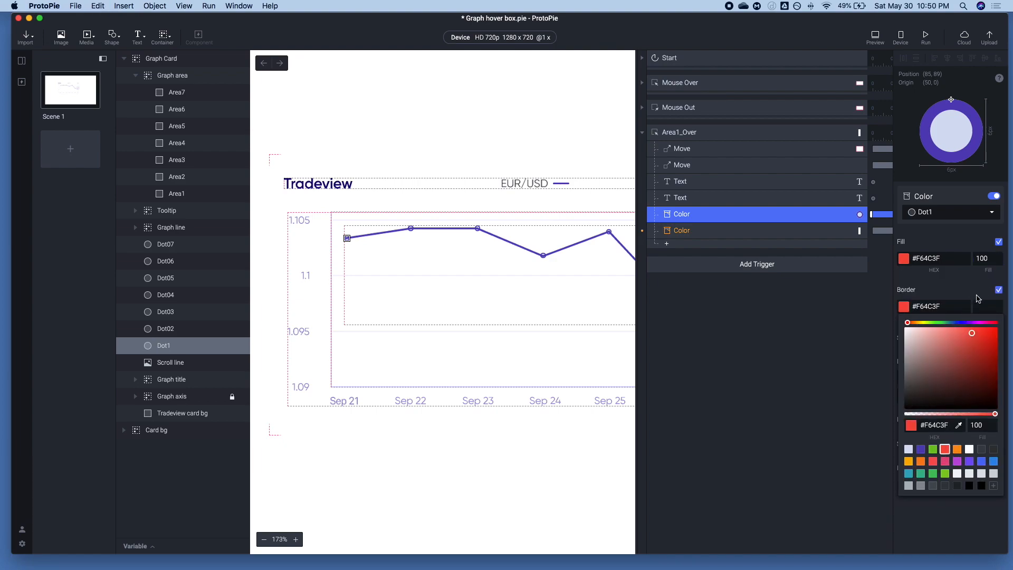
pyautogui.click(983, 306)
# Preview how Dot1 recolors when hovering over Area1 on the graph
pyautogui.click(694, 258)
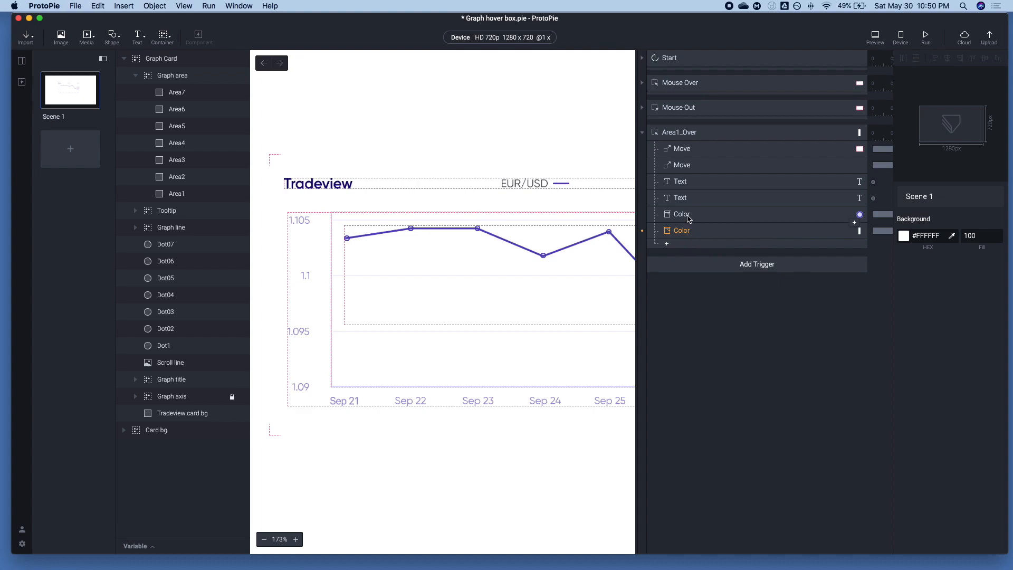
pyautogui.click(689, 219)
pyautogui.click(875, 36)
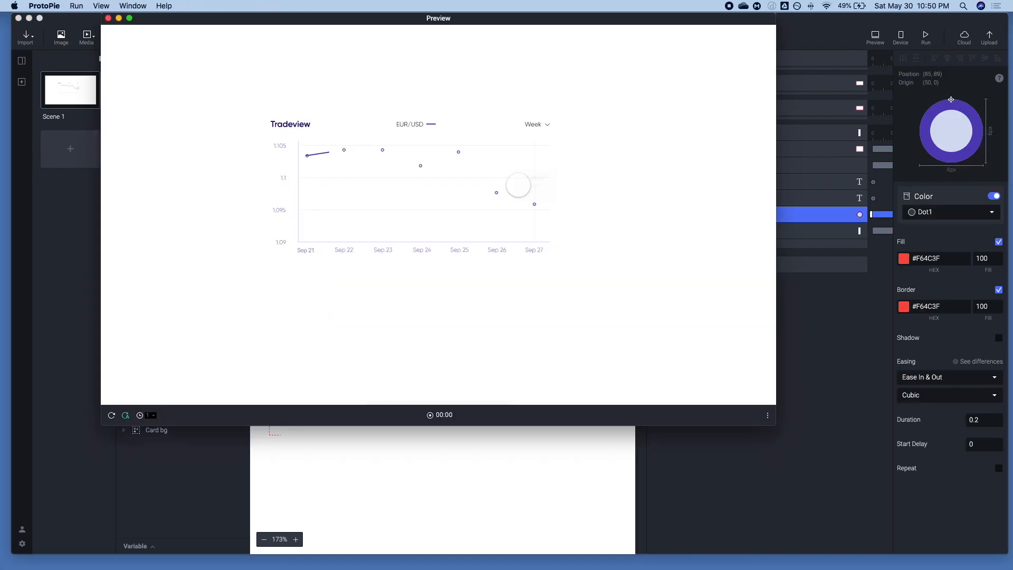
pyautogui.moveTo(286, 181)
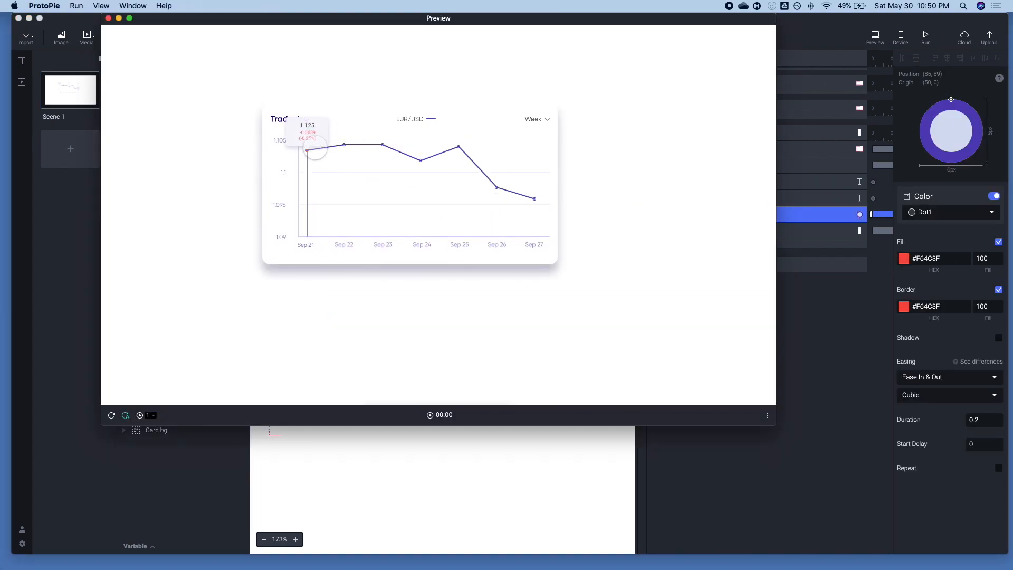
pyautogui.click(818, 283)
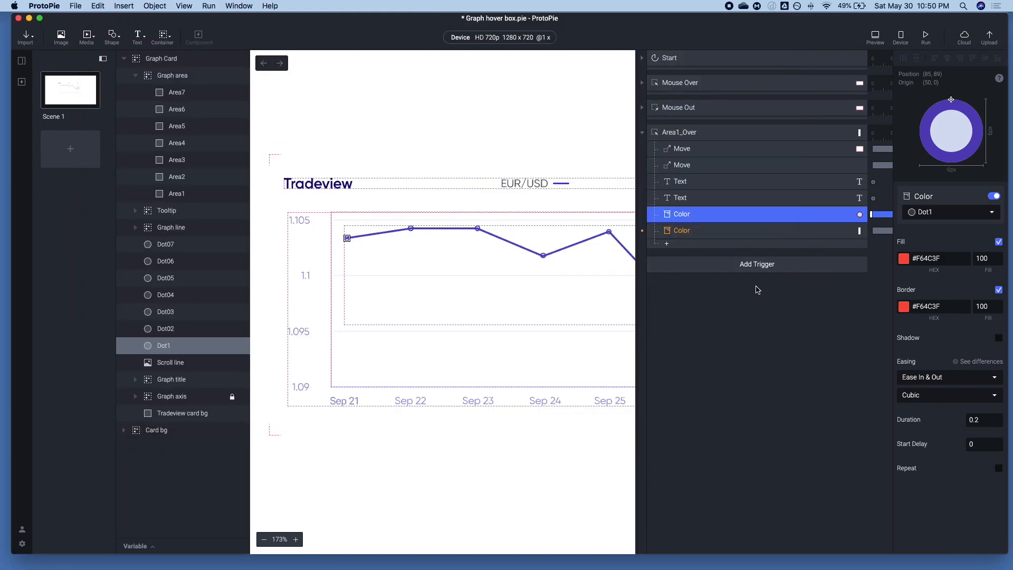
# Assign the second Color response in Area1_Over to the tooltip's Value Change text layer
pyautogui.click(675, 231)
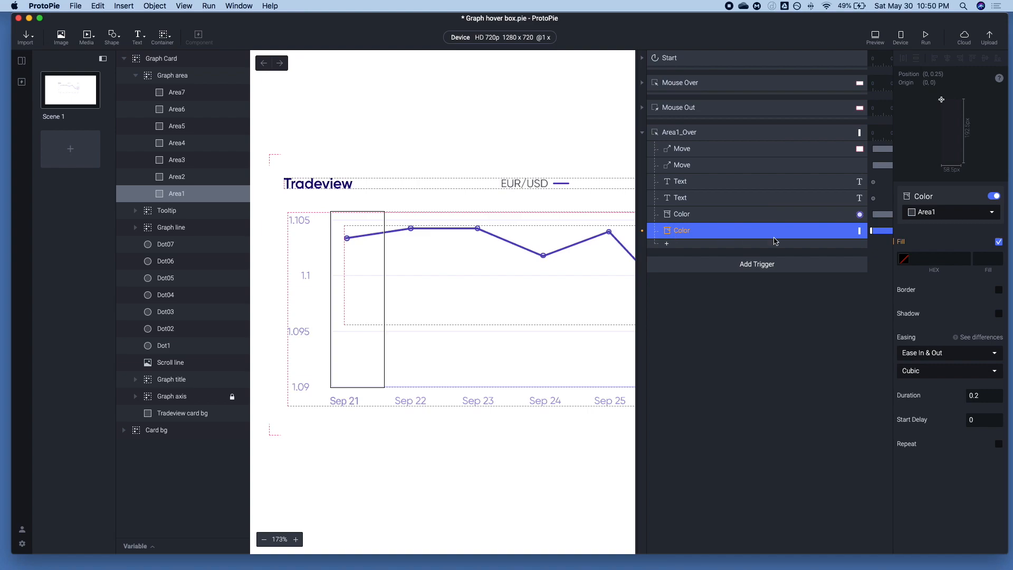
pyautogui.click(904, 258)
pyautogui.click(937, 210)
pyautogui.click(933, 213)
pyautogui.scroll(-6, 944, 277)
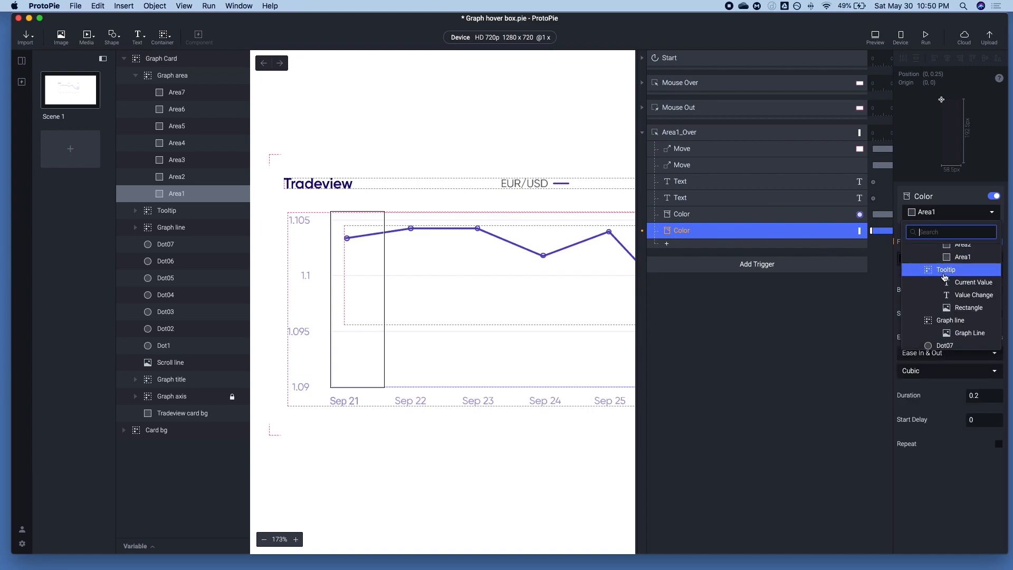
pyautogui.scroll(-5, 945, 277)
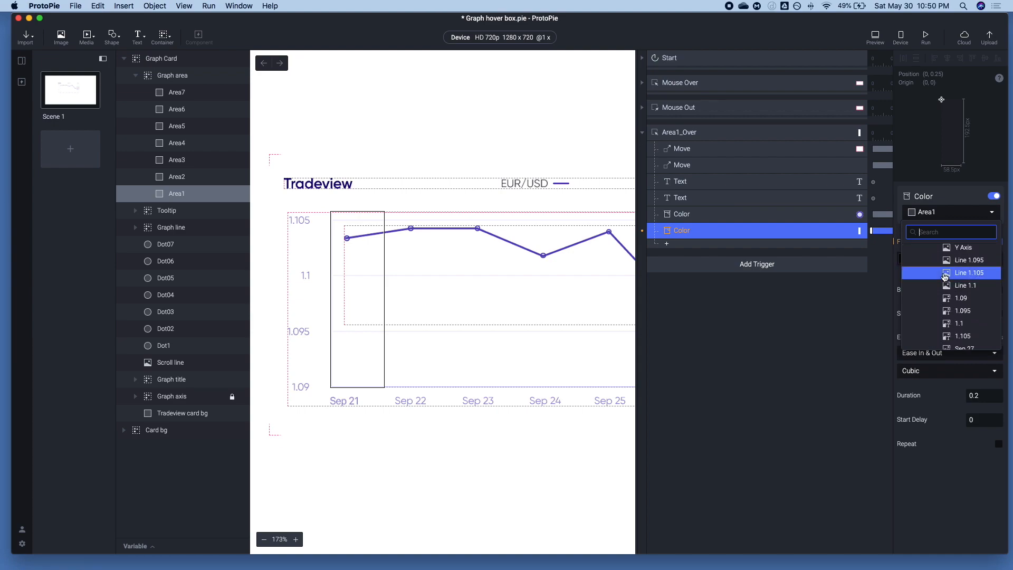
pyautogui.scroll(6, 944, 277)
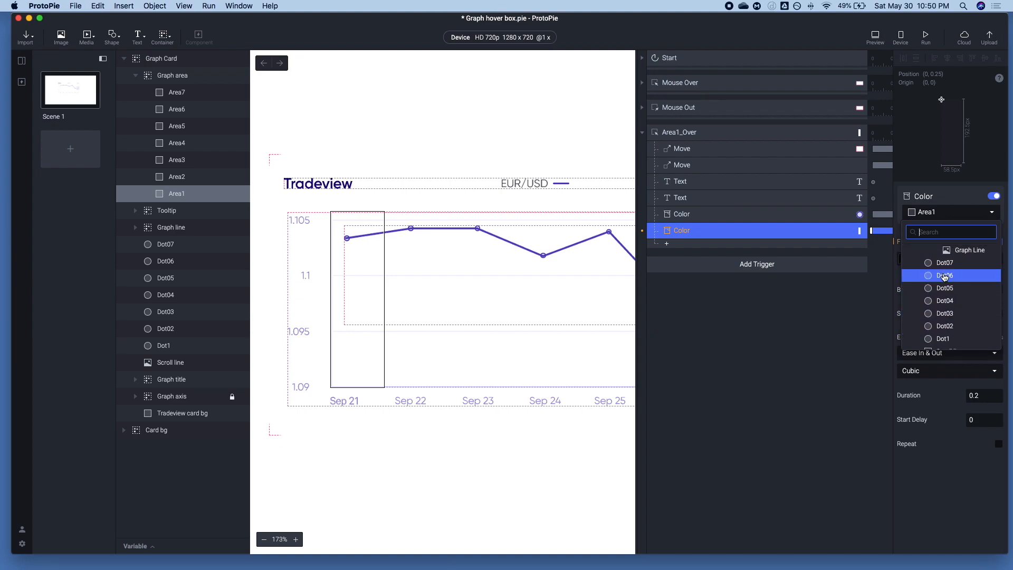
pyautogui.scroll(-1, 945, 277)
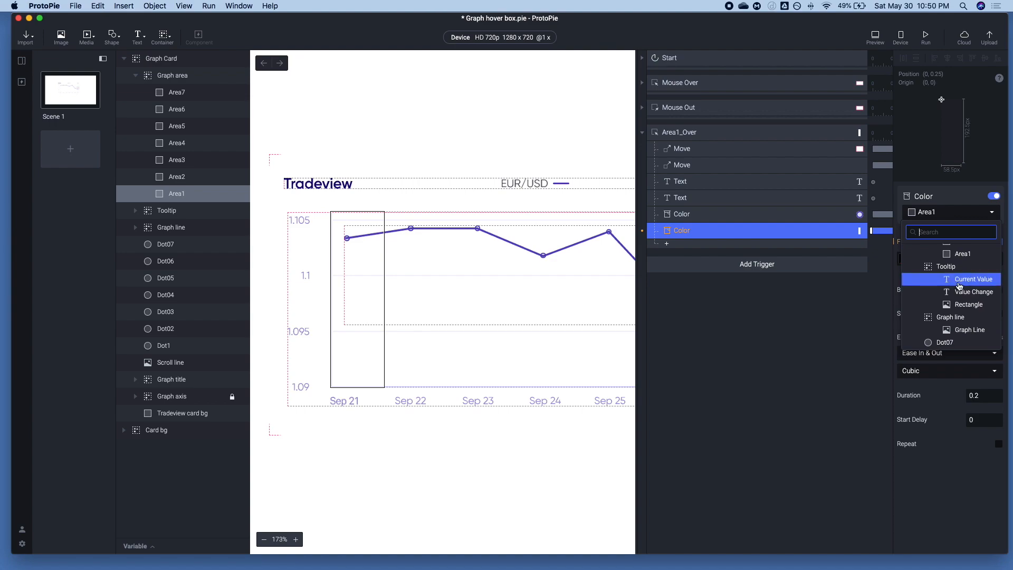
pyautogui.click(958, 291)
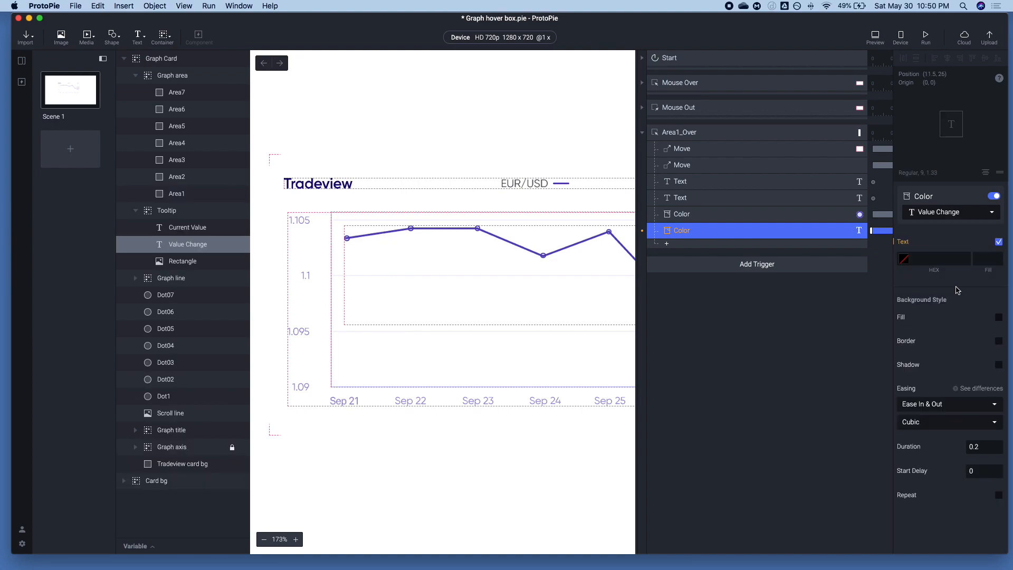
# Set the Value Change Color response's text color to #F64C3F at 100
pyautogui.click(904, 259)
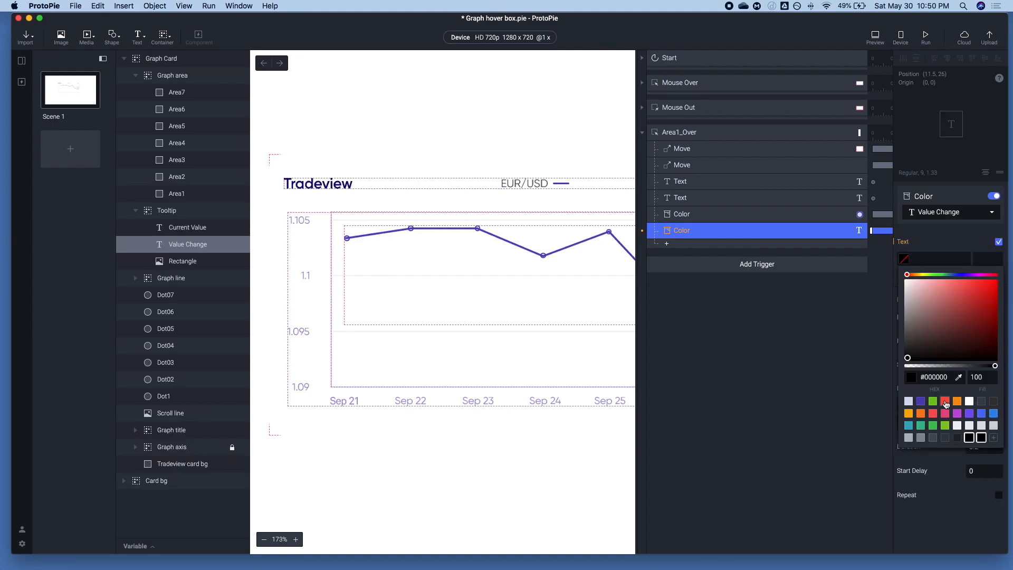
pyautogui.click(946, 402)
pyautogui.click(983, 257)
pyautogui.write('100')
pyautogui.press('Return')
pyautogui.click(579, 263)
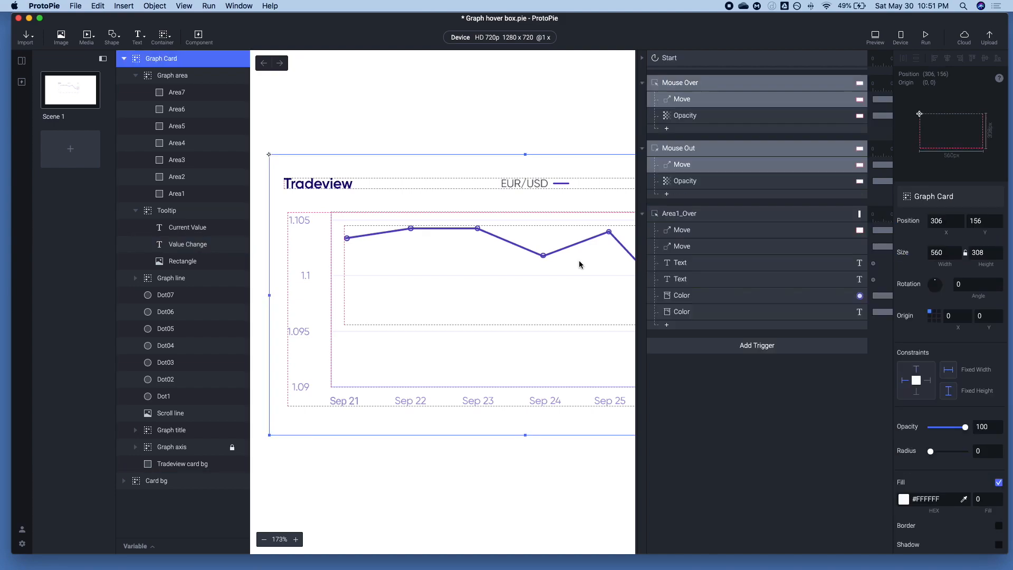
# Add a third Color response to Area1_Over and assign it to the Dot07 layer
pyautogui.hscroll(5, 566, 258)
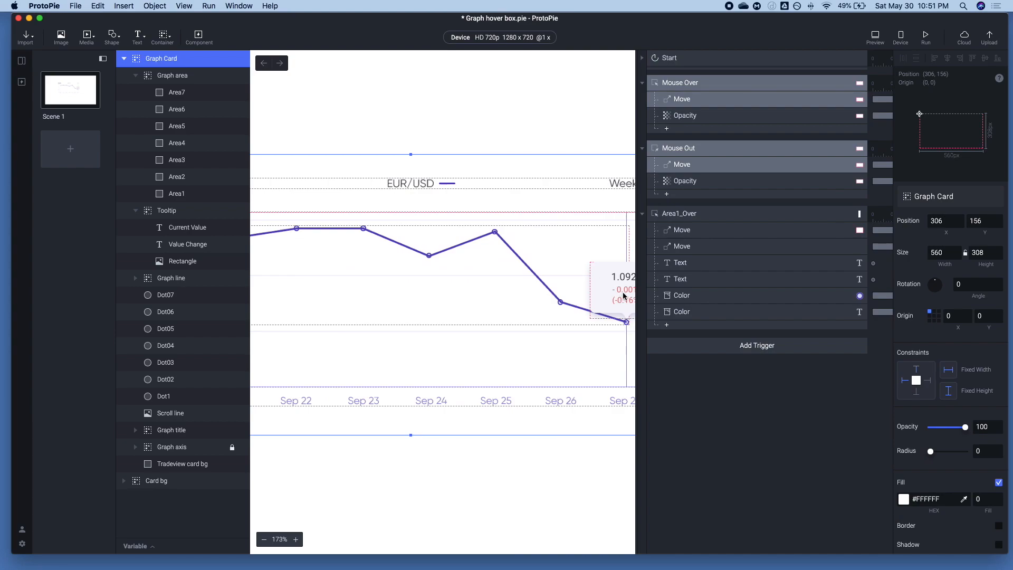
pyautogui.hscroll(2, 612, 300)
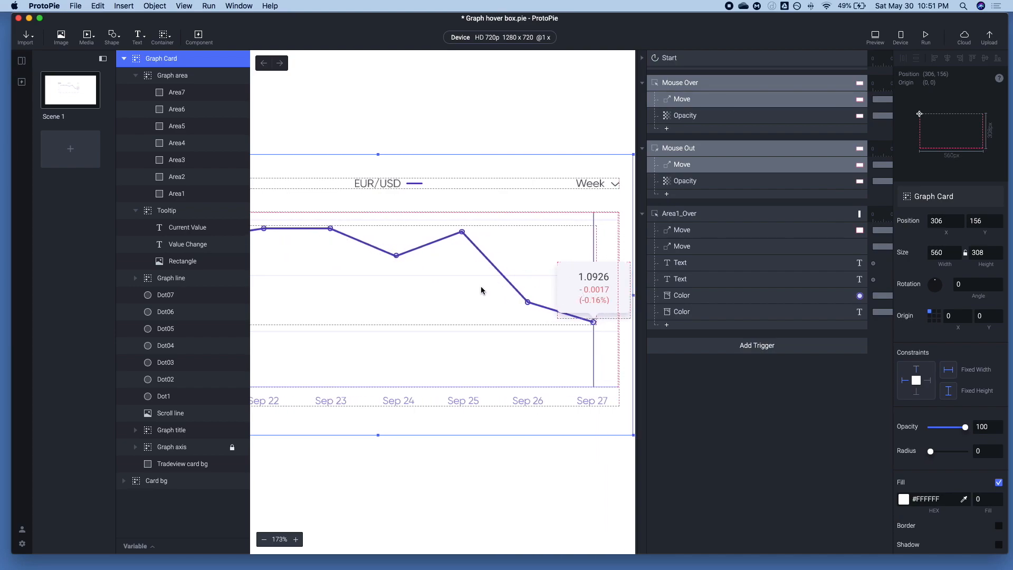
pyautogui.click(680, 315)
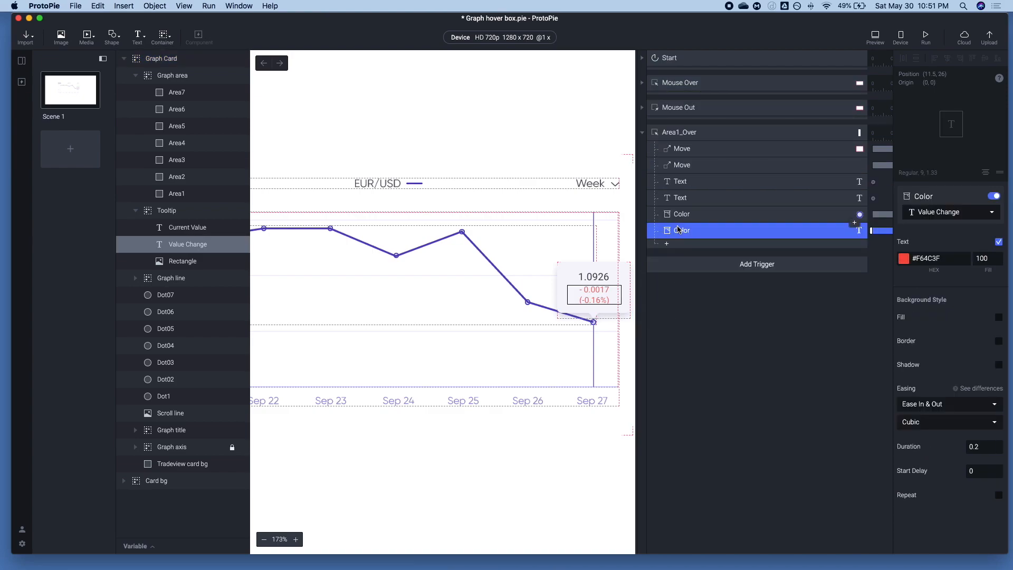
pyautogui.click(667, 245)
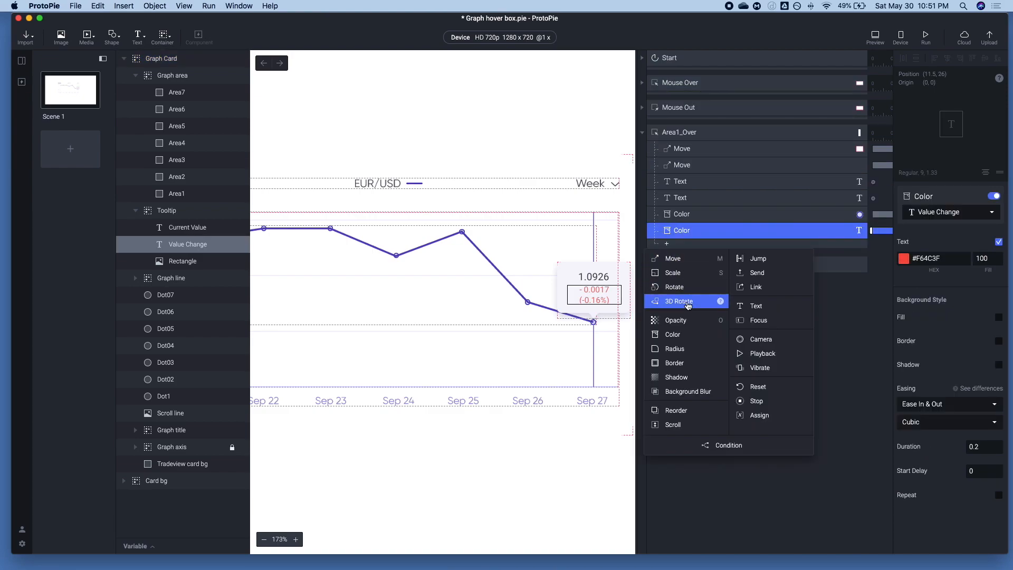
pyautogui.click(683, 334)
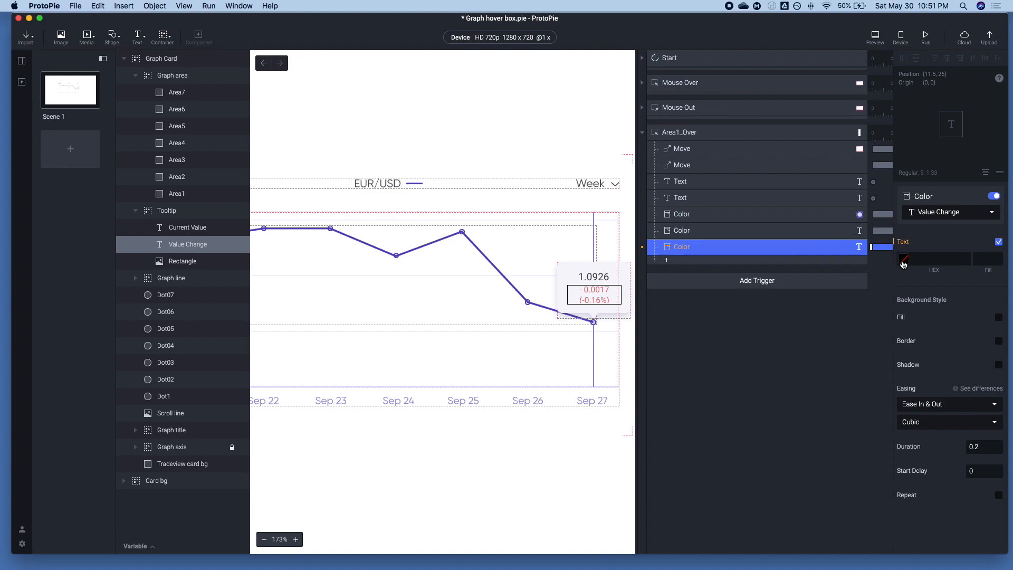
pyautogui.click(916, 216)
pyautogui.scroll(-5, 929, 275)
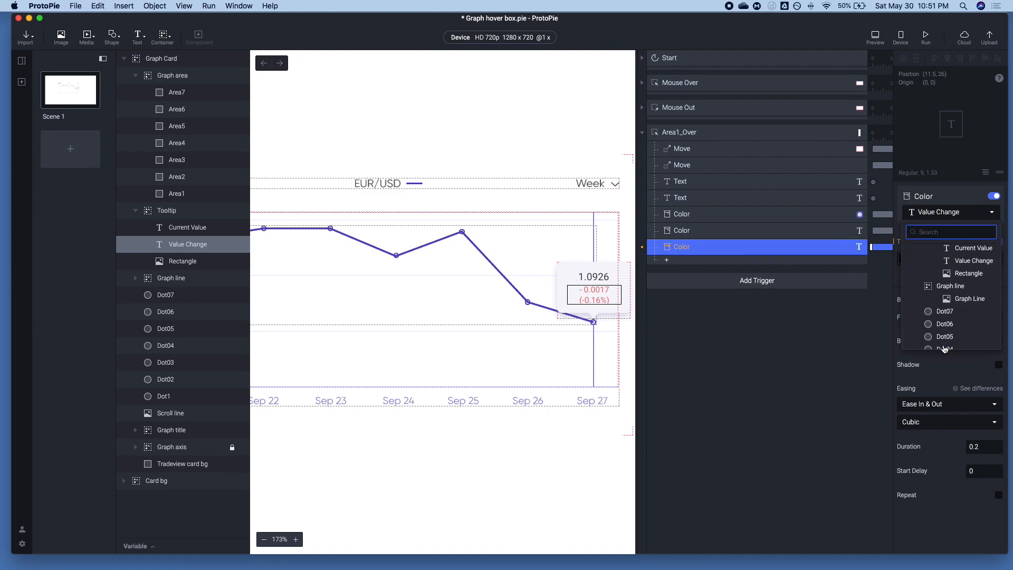
pyautogui.click(929, 309)
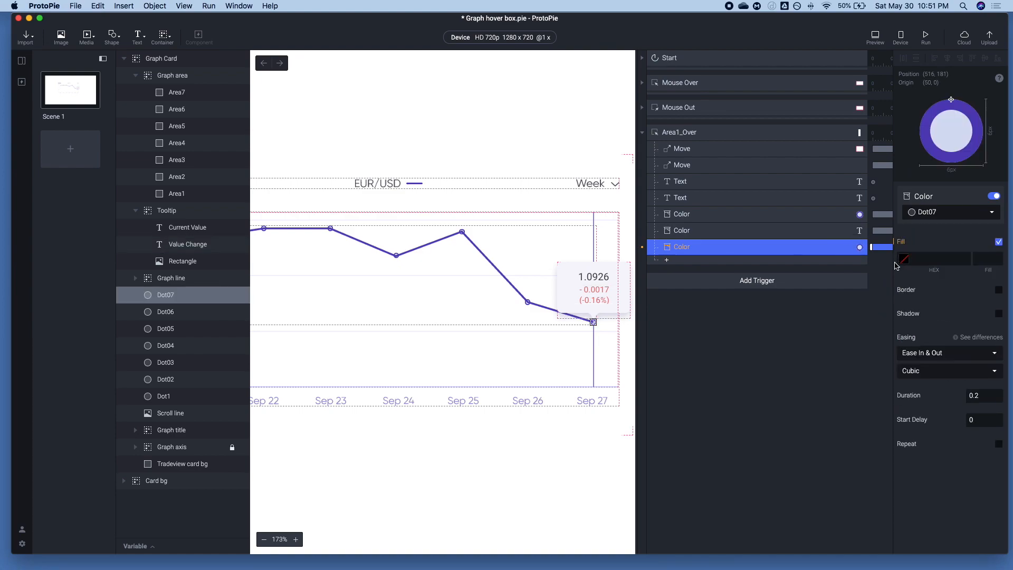
# Set Dot07's Color response to fill #D6DEF3 and border #5840BB, both at 100
pyautogui.click(904, 259)
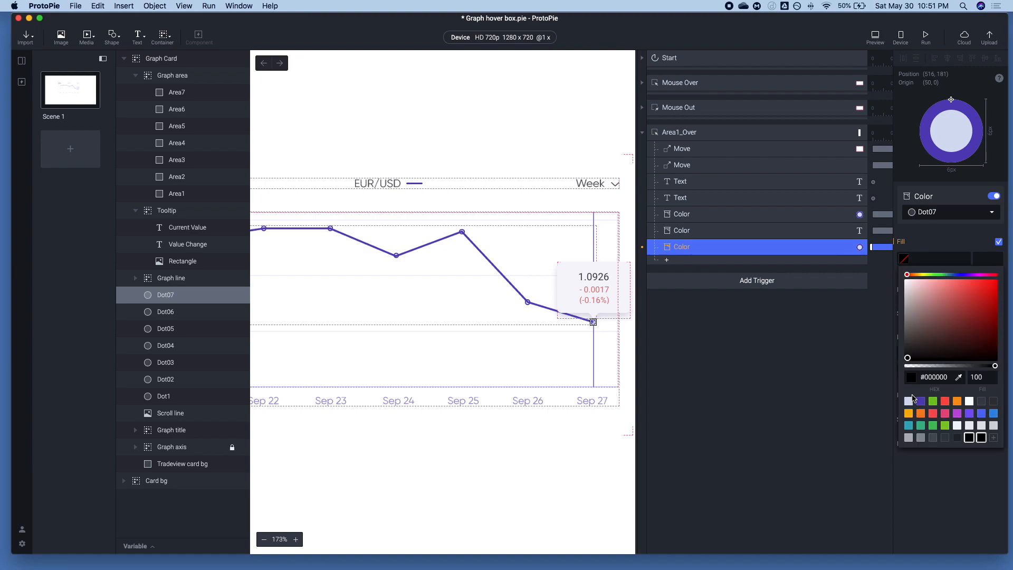
pyautogui.click(910, 399)
pyautogui.click(983, 258)
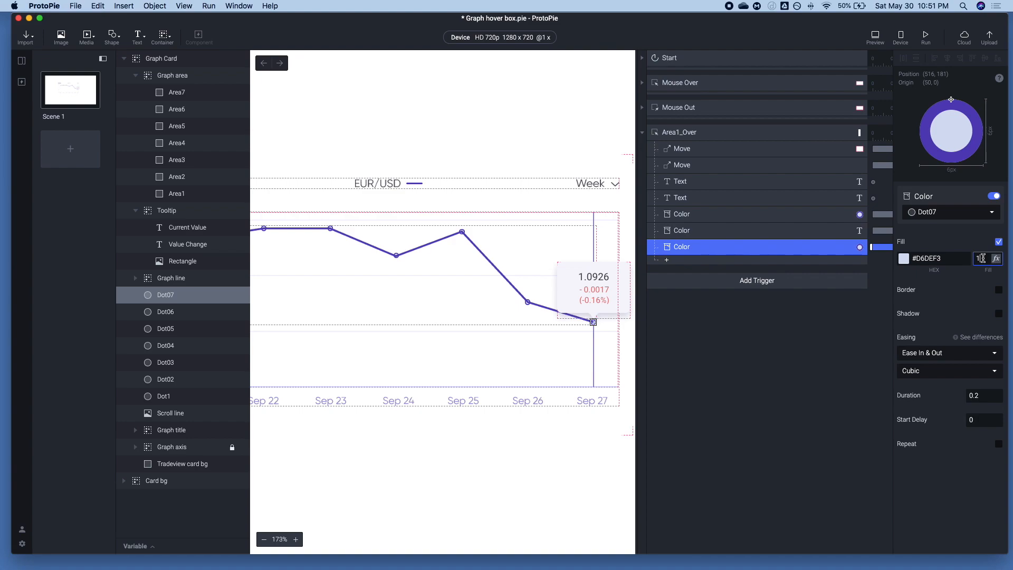
pyautogui.click(1000, 290)
pyautogui.click(906, 307)
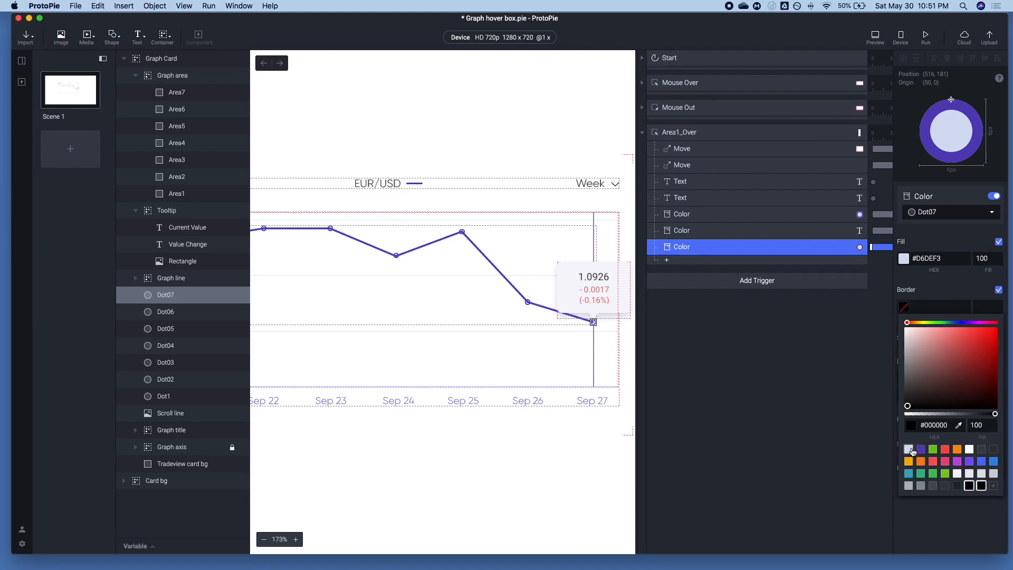
pyautogui.click(921, 449)
pyautogui.click(981, 305)
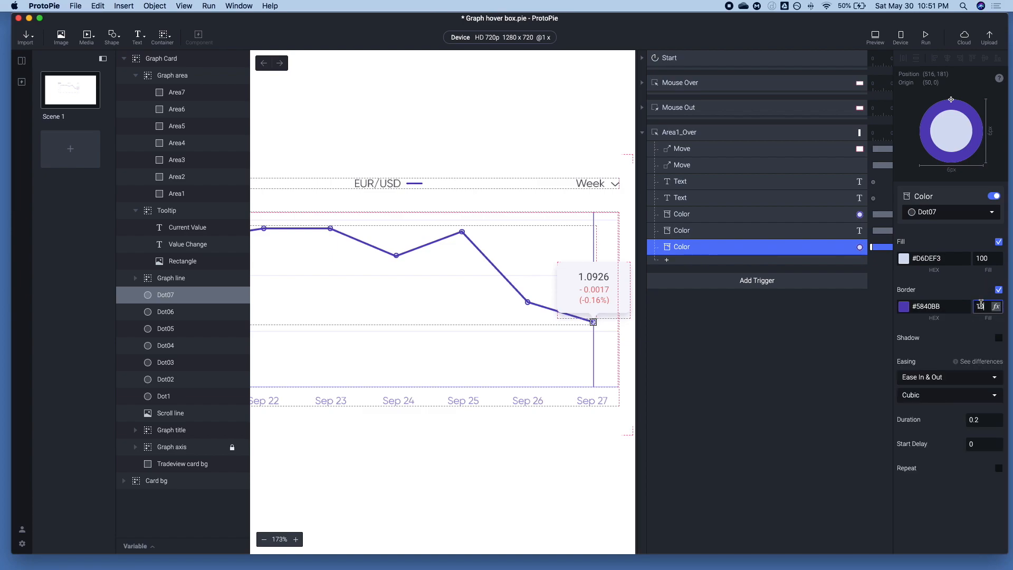
pyautogui.click(867, 337)
# Change the Dot07 layer's own border and fill to #F64C3F, and preview the prototype from the start
pyautogui.click(588, 376)
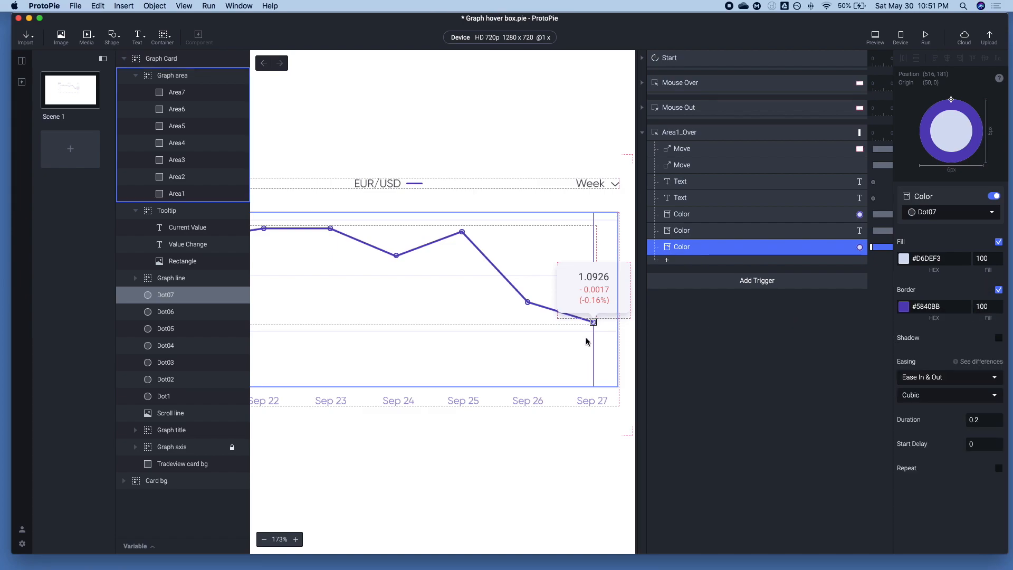
pyautogui.click(165, 295)
pyautogui.scroll(-2, 949, 421)
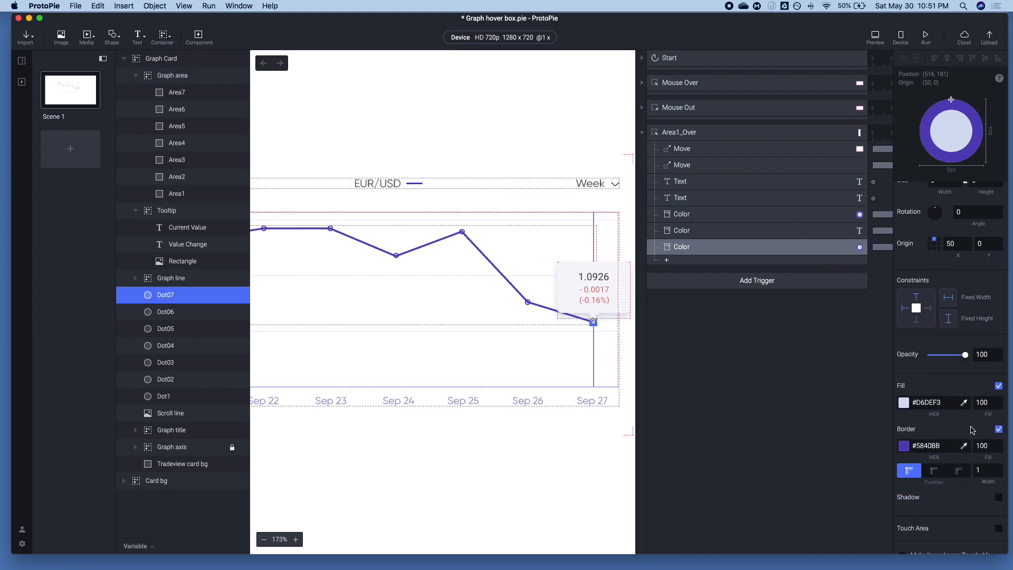
pyautogui.click(902, 450)
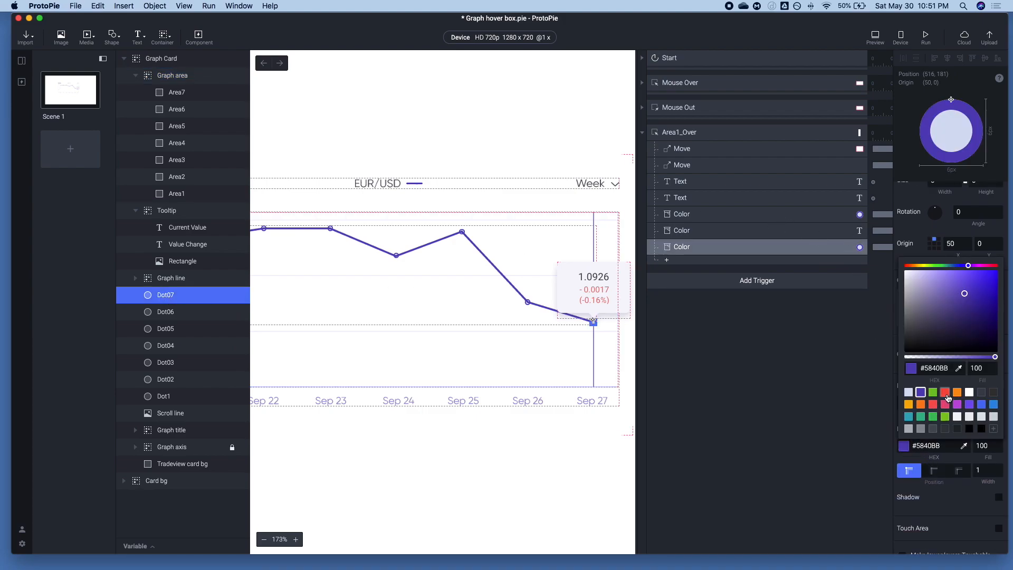
pyautogui.click(941, 395)
pyautogui.click(876, 446)
pyautogui.click(904, 402)
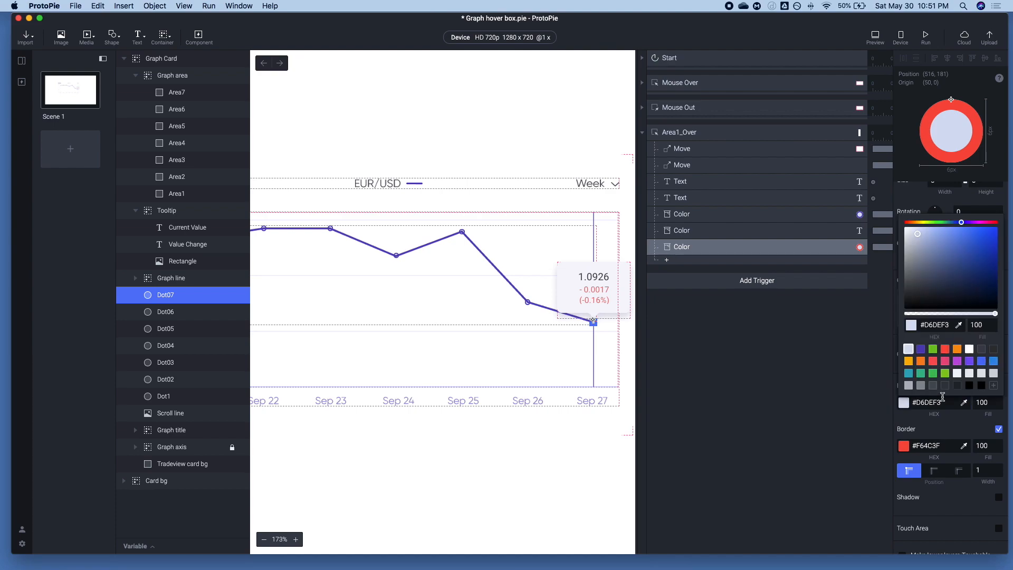
pyautogui.click(945, 350)
pyautogui.click(810, 377)
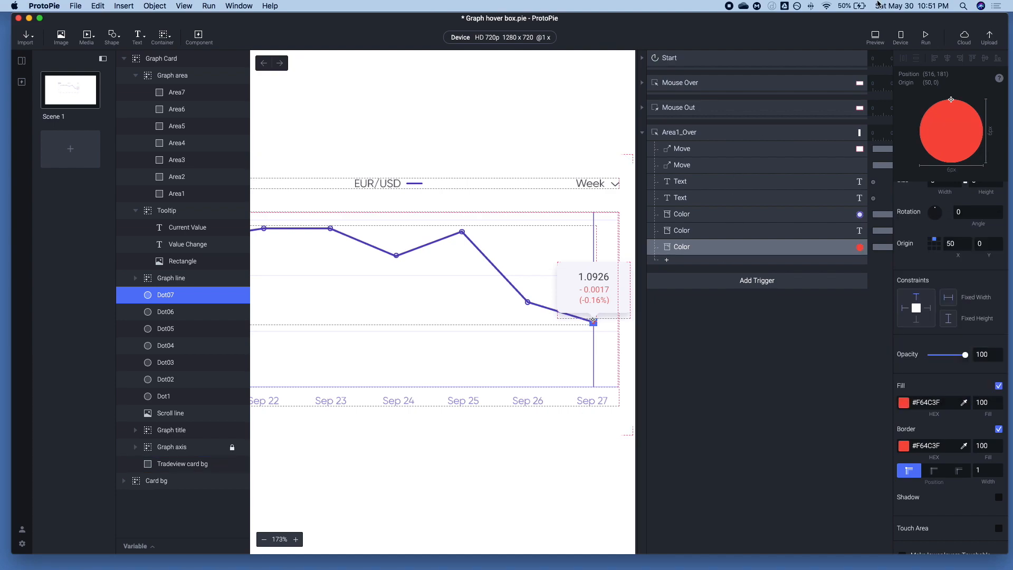
pyautogui.click(876, 37)
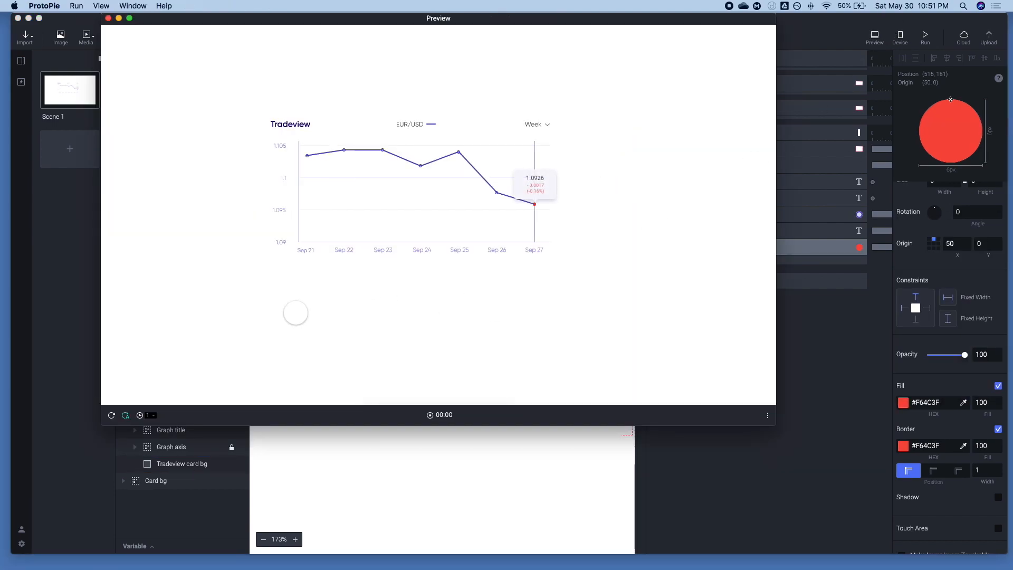
pyautogui.click(113, 417)
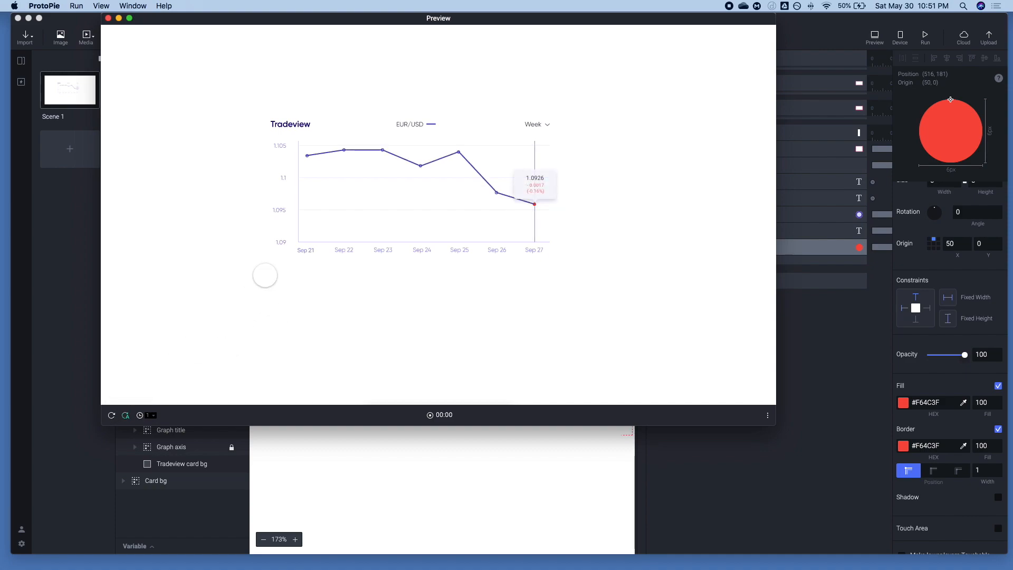
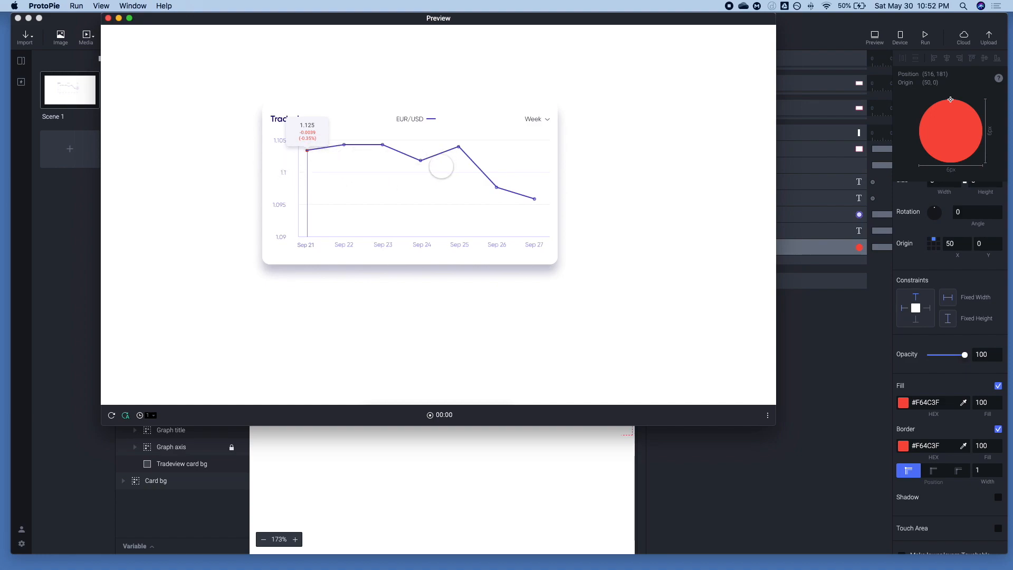
# Close the preview and add a new Mouse Over trigger after Area1_Over
pyautogui.press('super+w')
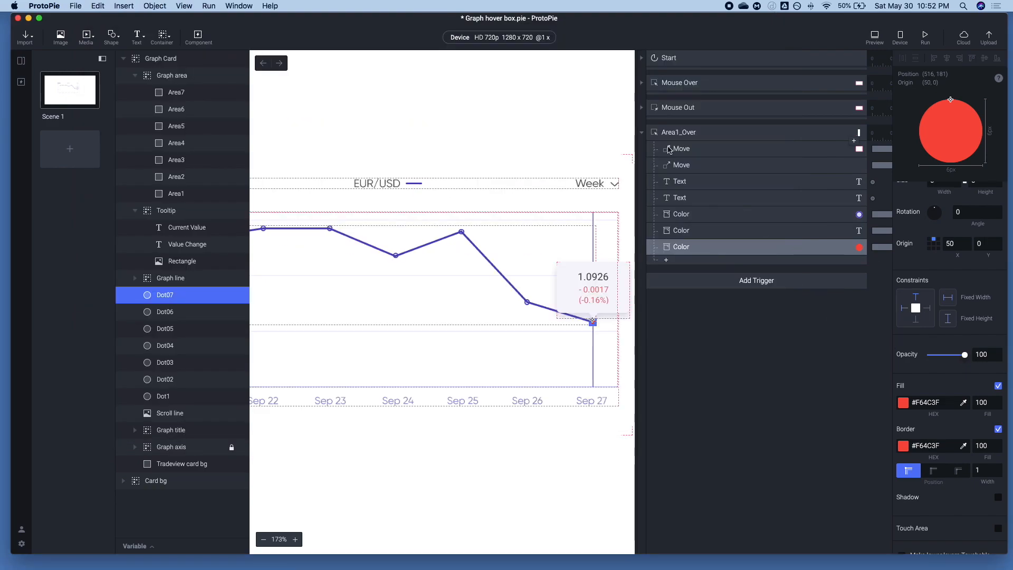
pyautogui.click(642, 132)
pyautogui.click(692, 161)
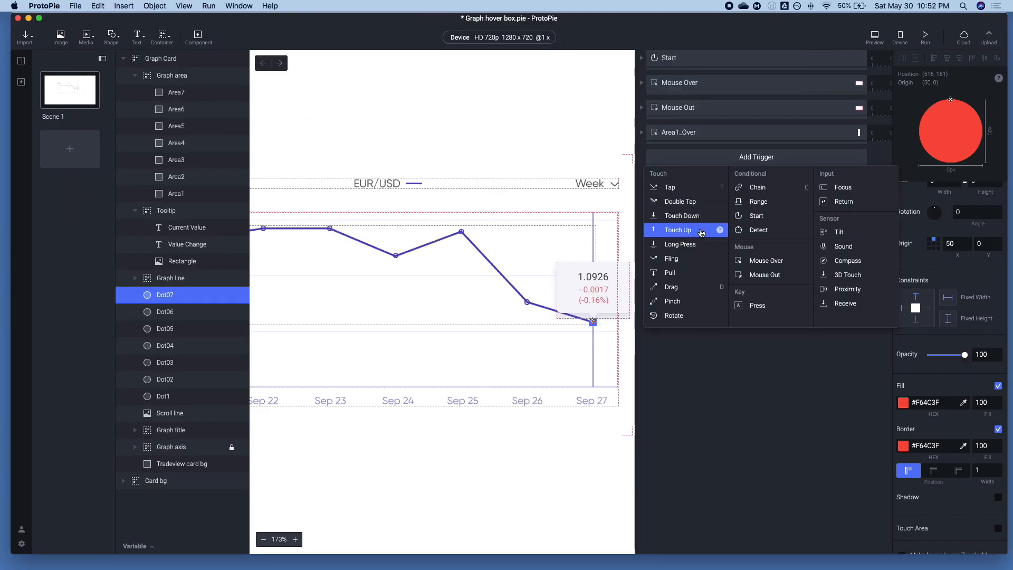
pyautogui.click(642, 135)
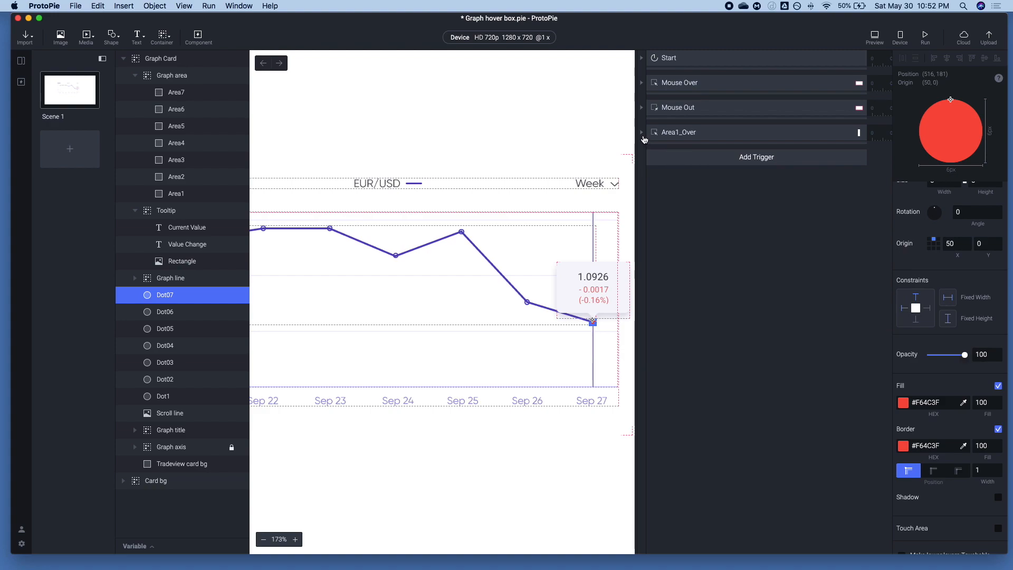
pyautogui.click(642, 132)
pyautogui.click(692, 278)
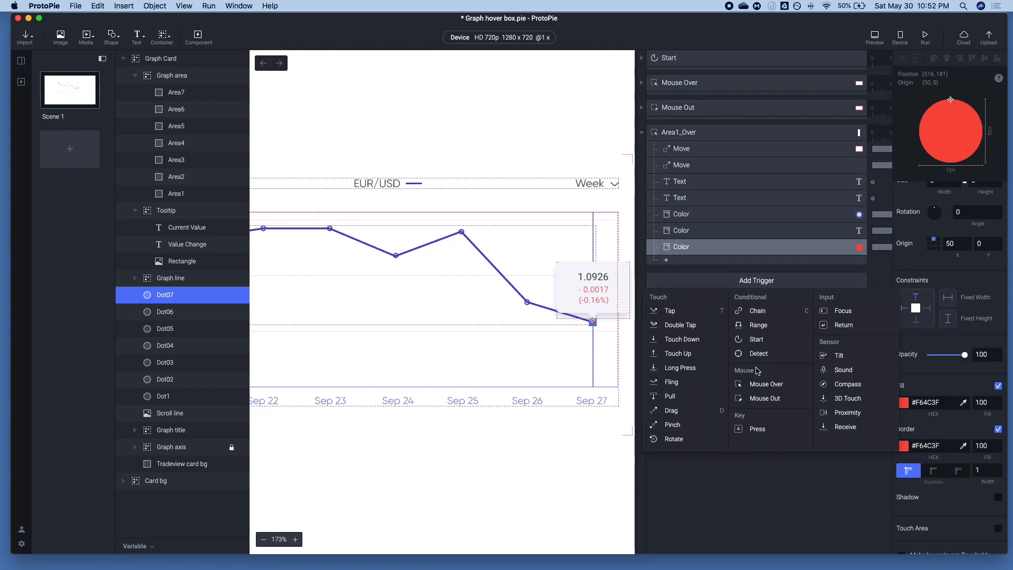
pyautogui.click(749, 386)
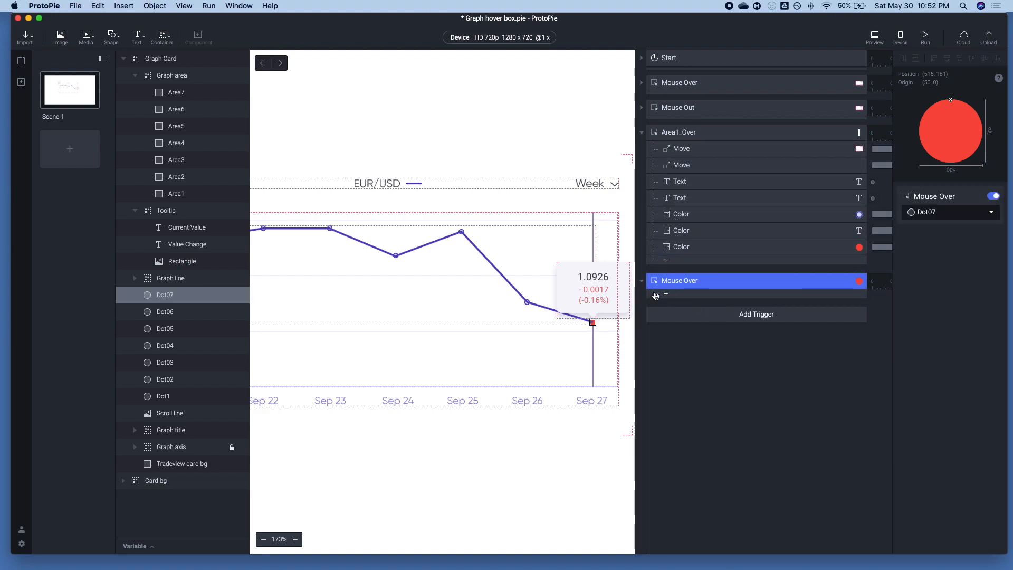
# Copy all seven responses of Area1_Over and paste them into the new Mouse Over trigger
pyautogui.click(681, 150)
pyautogui.click(666, 259)
pyautogui.click(680, 243)
pyautogui.click(680, 245)
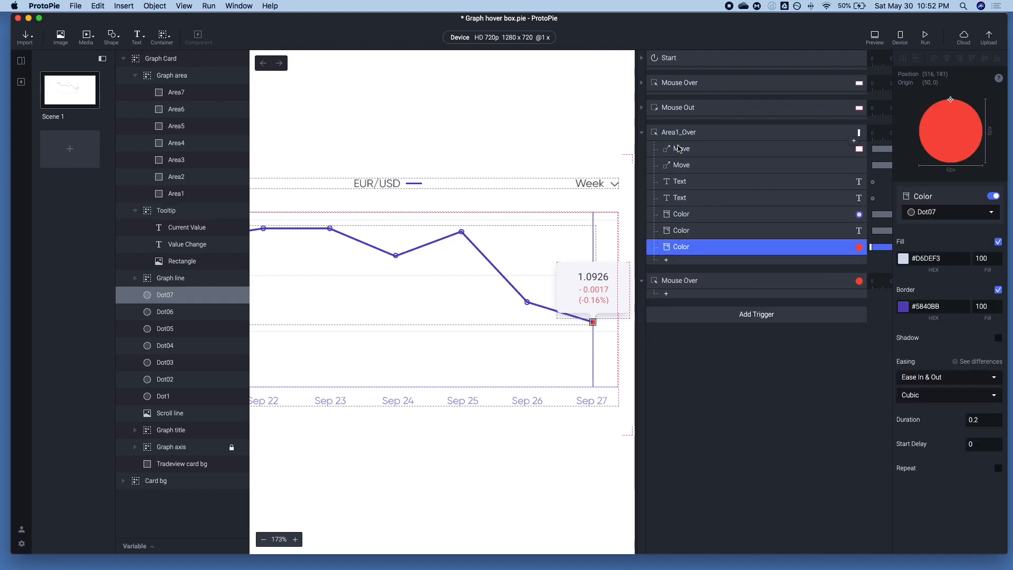
pyautogui.press('super+a')
pyautogui.press('super+c')
pyautogui.click(692, 280)
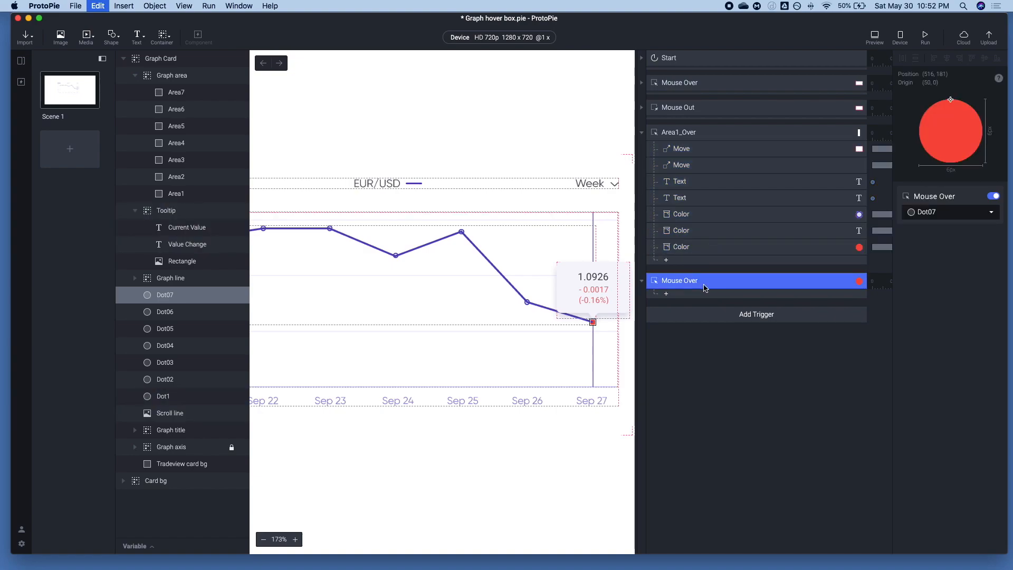
pyautogui.press('super+v')
# Assign the new Mouse Over trigger to the Area2 layer
pyautogui.click(928, 212)
pyautogui.scroll(-3, 933, 282)
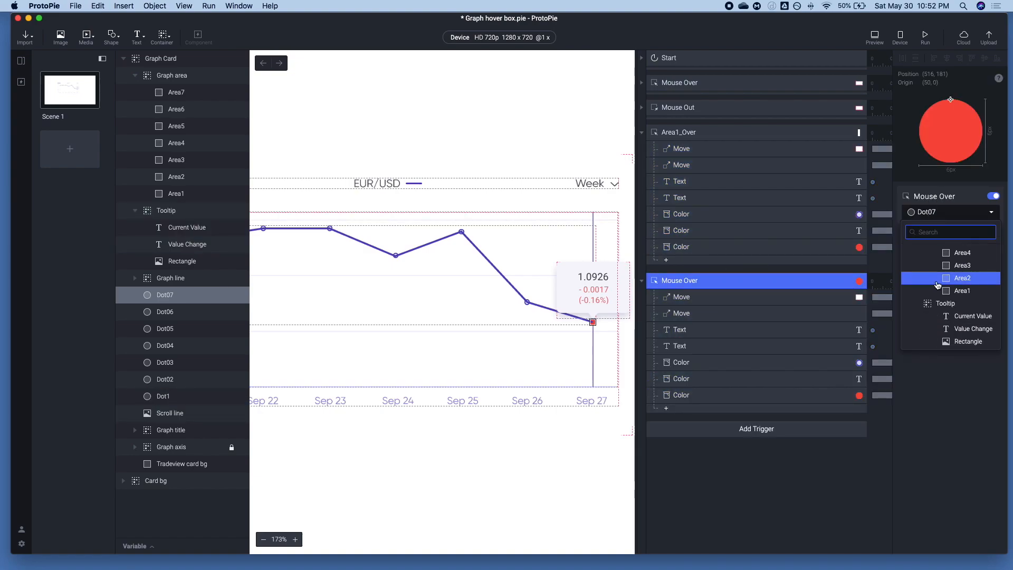
pyautogui.click(935, 280)
# In the Area2 trigger, set the Tooltip's Move response to Dot02's position, X 155 and Y 78, and the Scroll line's Move response to X 155
pyautogui.click(693, 301)
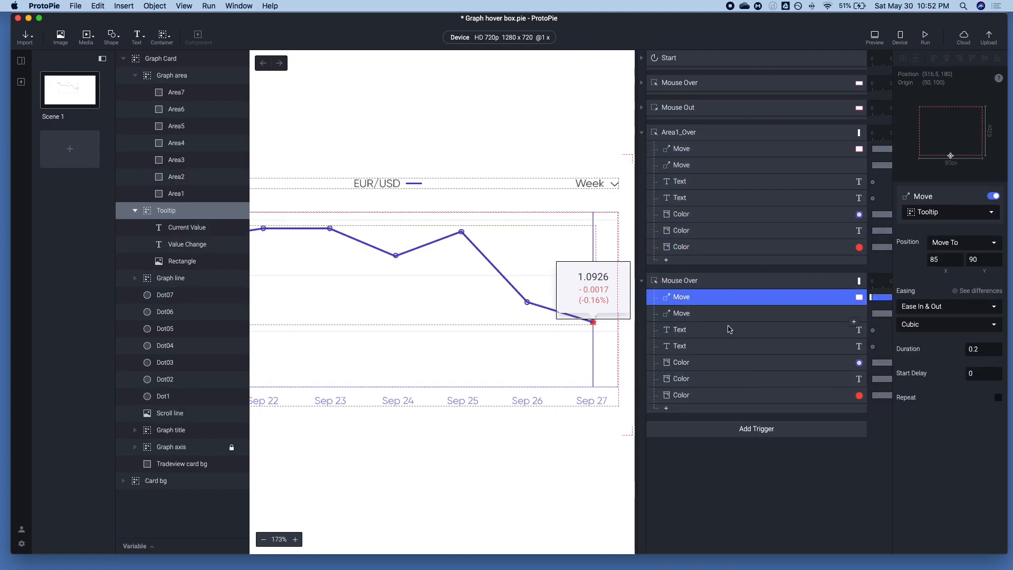
pyautogui.click(153, 378)
pyautogui.click(945, 220)
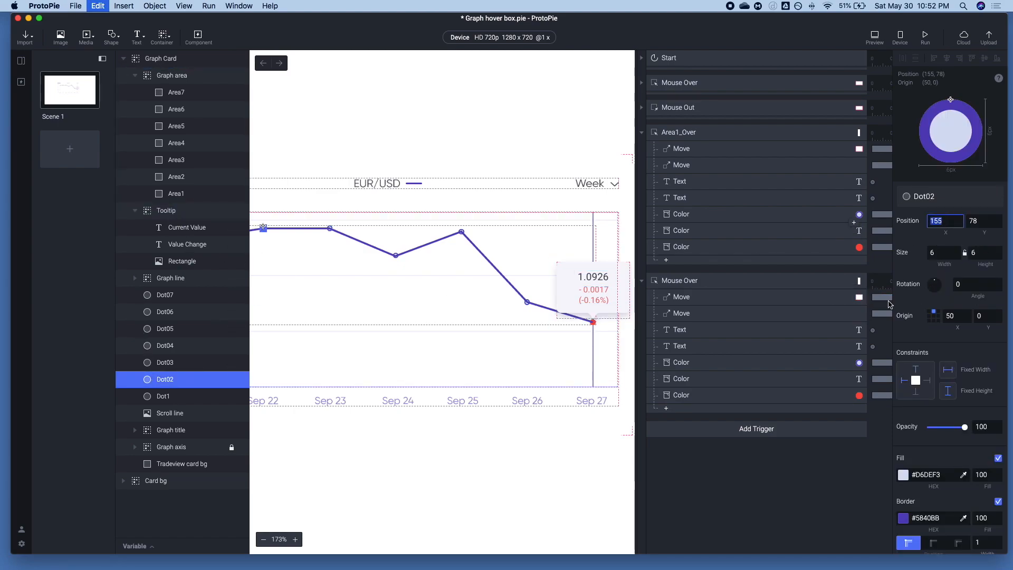
pyautogui.click(697, 297)
pyautogui.click(947, 260)
pyautogui.press('super+v')
pyautogui.press('Tab')
pyautogui.write('78')
pyautogui.press('Tab')
pyautogui.click(720, 313)
pyautogui.click(944, 255)
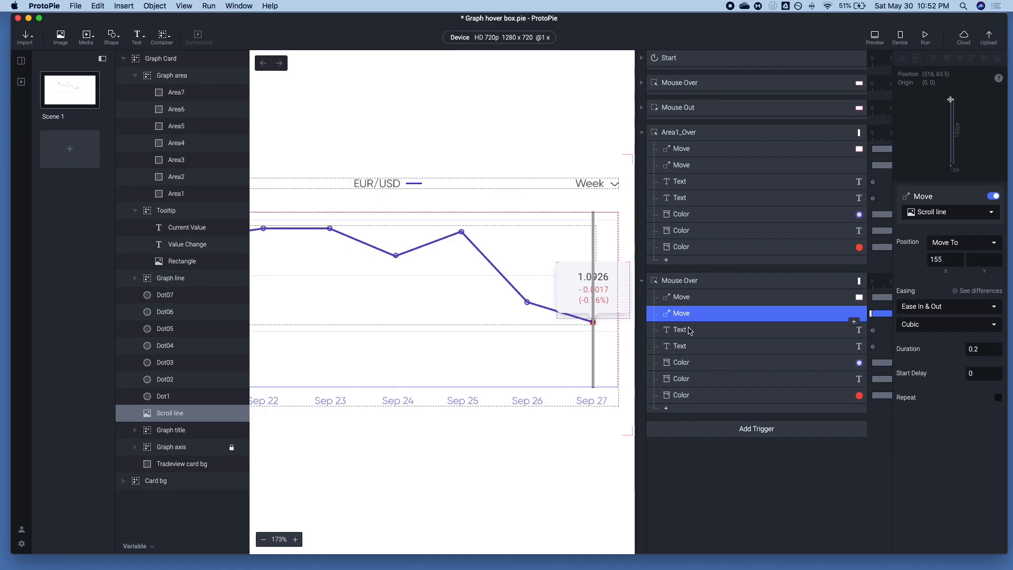
# In the Area2 trigger, set the Current Value text to 1.1017 and the Value Change text to +0.001 (+0.09%)
pyautogui.click(713, 329)
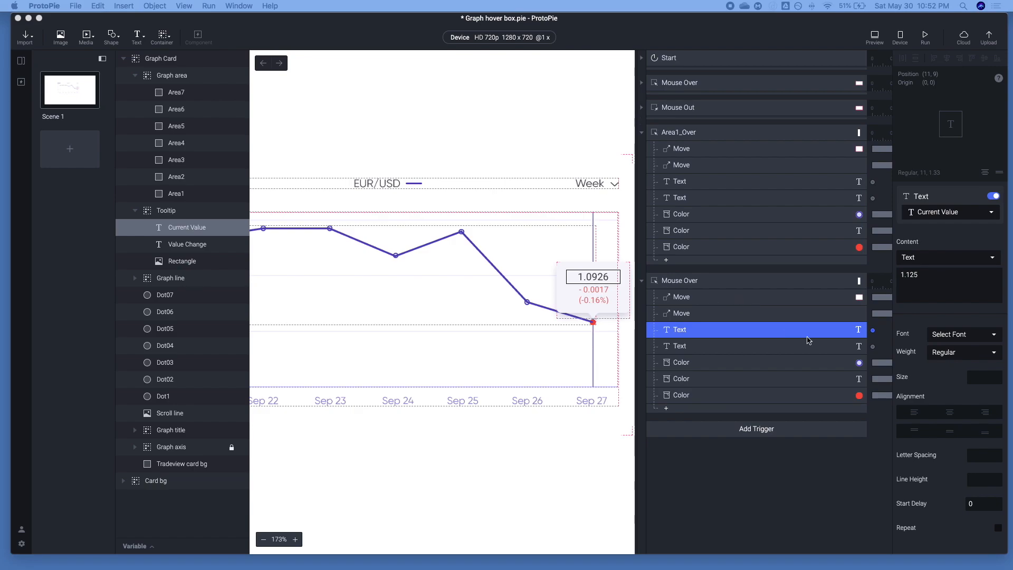
pyautogui.doubleClick(933, 283)
pyautogui.write('1.1017')
pyautogui.click(795, 346)
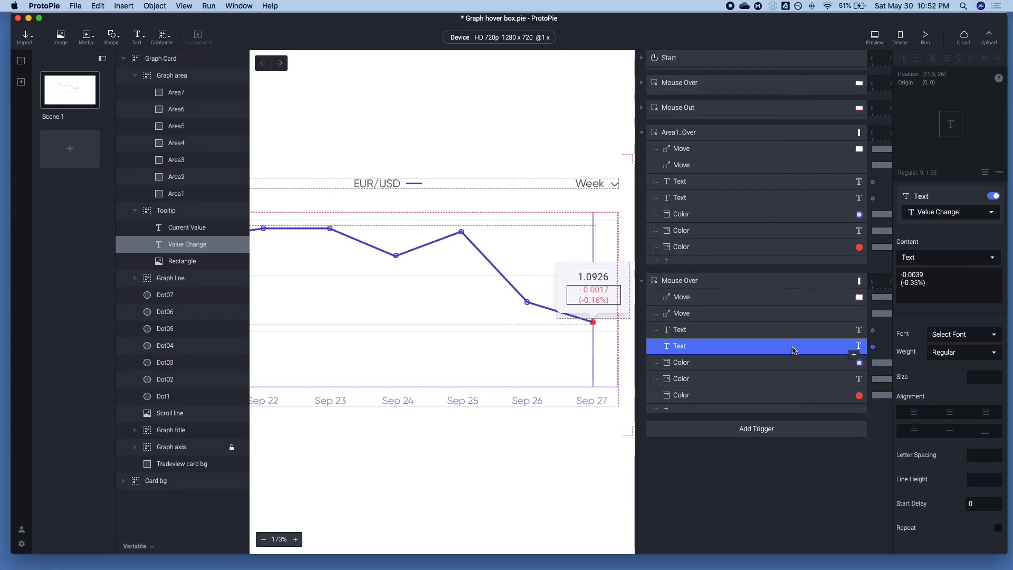
pyautogui.click(944, 287)
pyautogui.press('super+a')
pyautogui.press('super+v')
# Set the fill and border of the Area2 trigger's Dot1 Color response to green #74C721
pyautogui.click(694, 365)
pyautogui.click(903, 258)
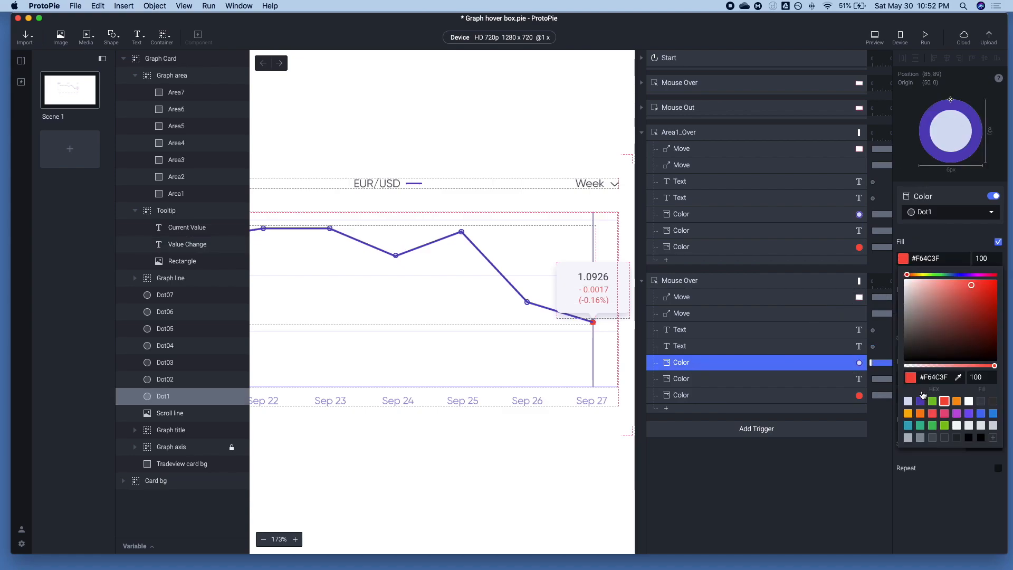
pyautogui.click(933, 401)
pyautogui.click(923, 241)
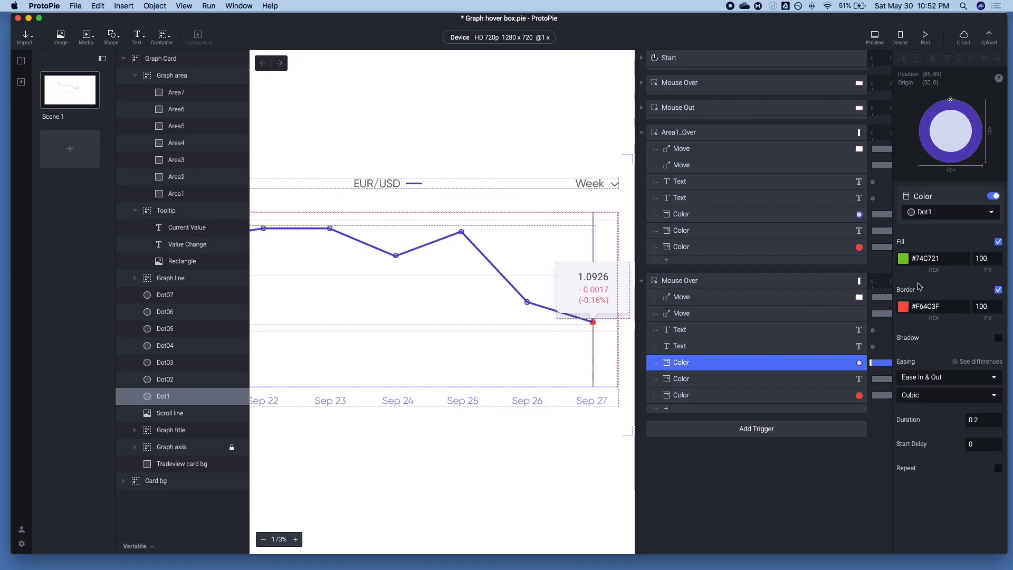
pyautogui.click(904, 309)
pyautogui.click(932, 449)
# Set the text color of the Area2 trigger's Value Change Color response to #74C721
pyautogui.click(702, 387)
pyautogui.click(698, 383)
pyautogui.hscroll(-5, 518, 337)
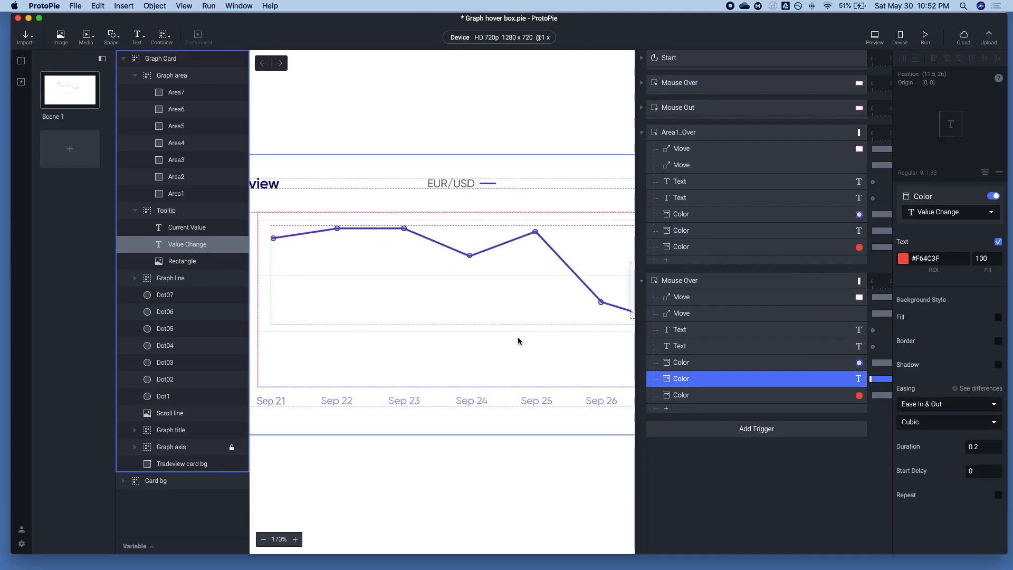
pyautogui.click(902, 260)
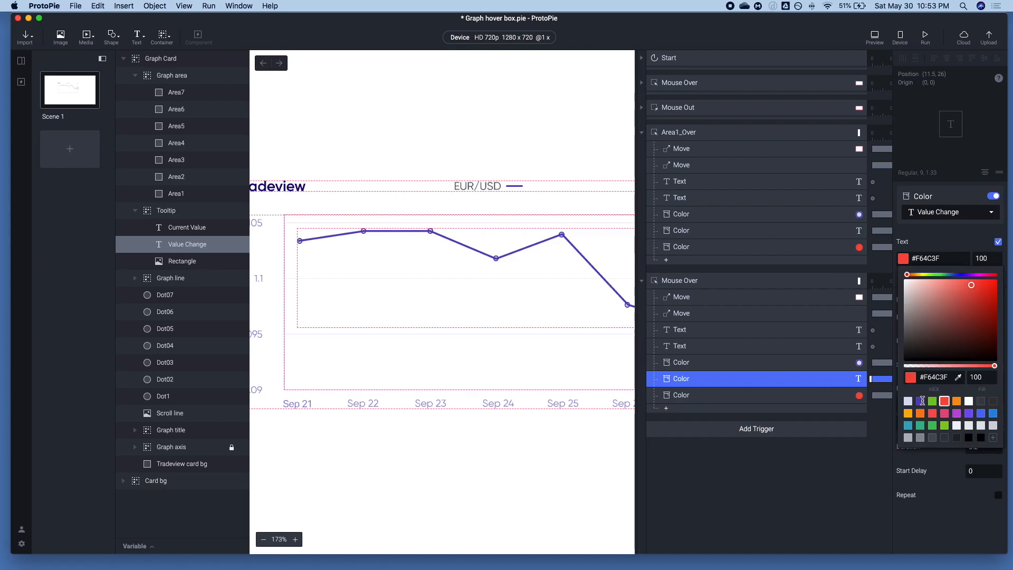
pyautogui.click(932, 401)
# Check the Area2 trigger's Dot07 Color response, and preview the hover behavior over the Sep 22 area
pyautogui.click(801, 399)
pyautogui.click(800, 399)
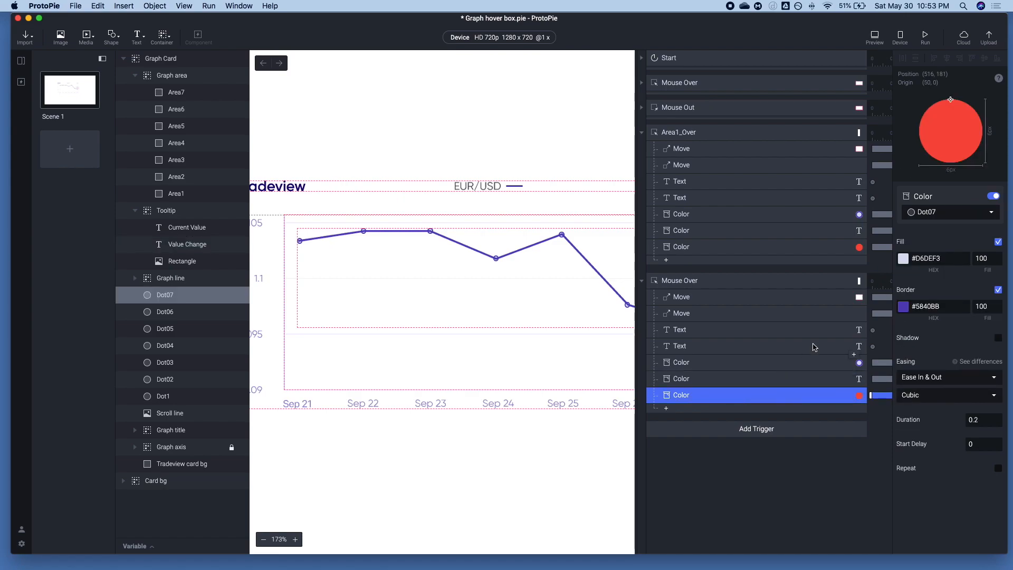
pyautogui.click(875, 36)
pyautogui.moveTo(342, 185)
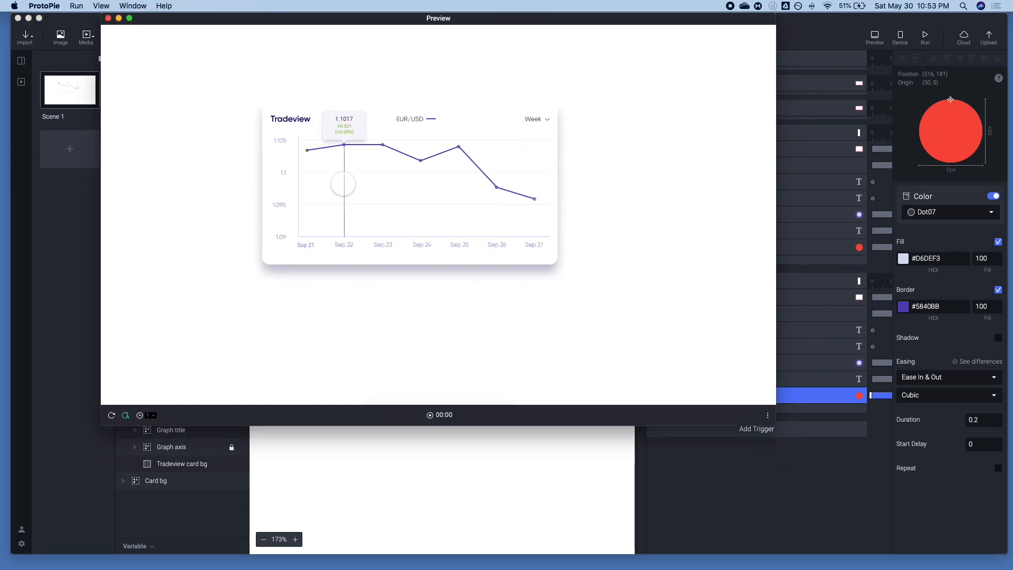
pyautogui.click(787, 431)
# Reassign the Area2 trigger's green dot Color response from Dot1 to Dot02, and check the Value Change Color response
pyautogui.click(689, 369)
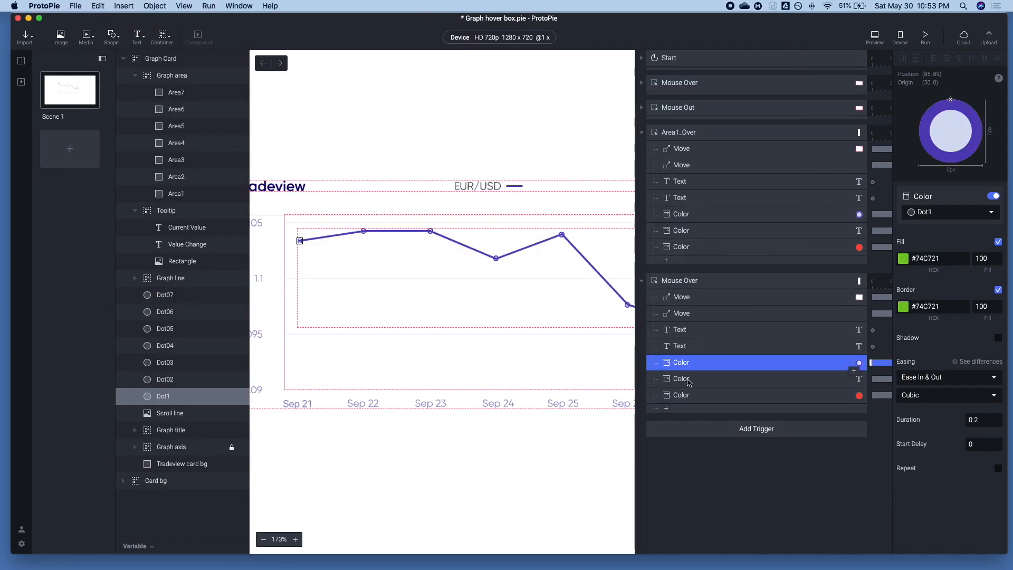
pyautogui.click(938, 213)
pyautogui.scroll(-10, 950, 295)
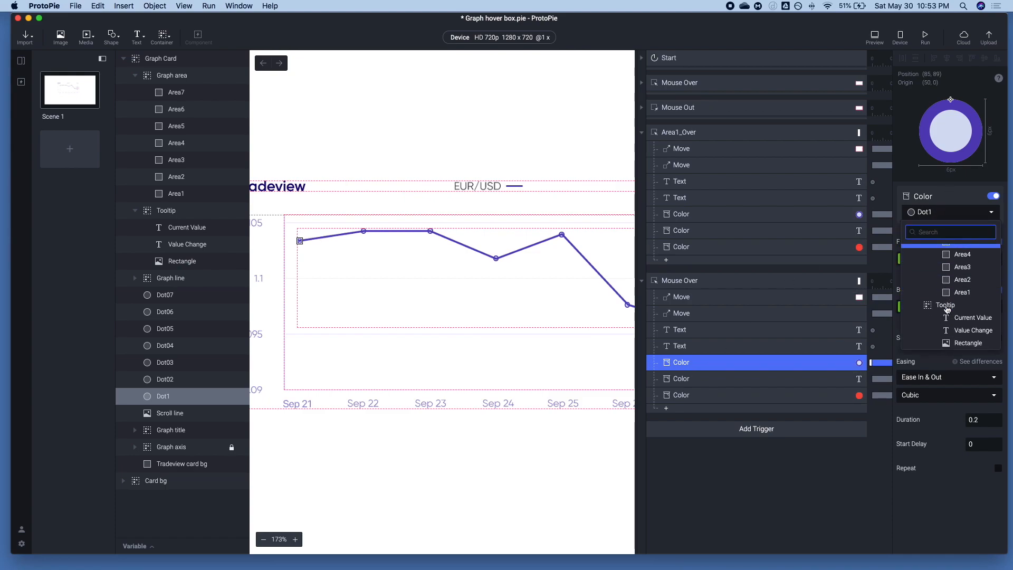
pyautogui.click(944, 341)
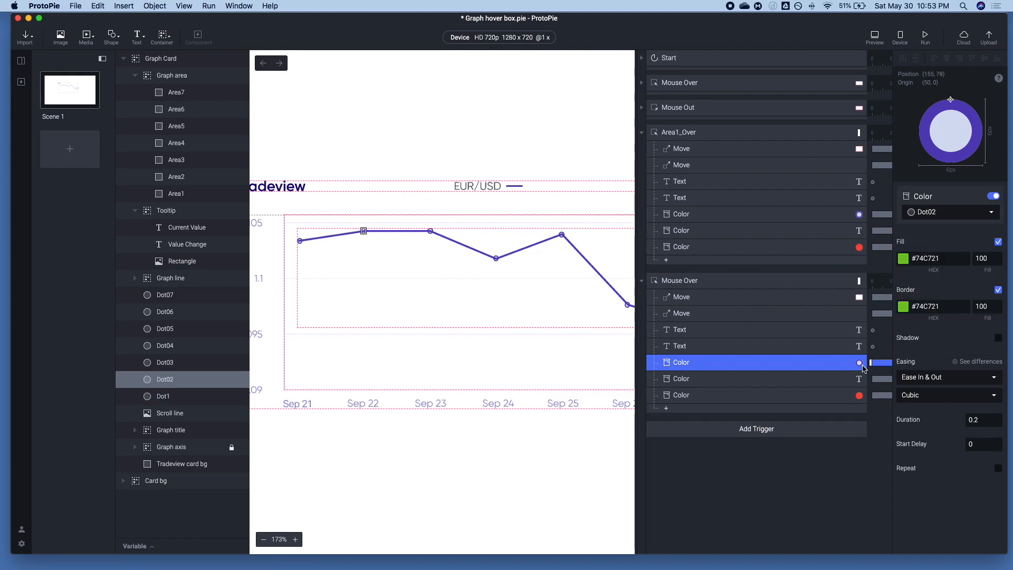
pyautogui.click(698, 379)
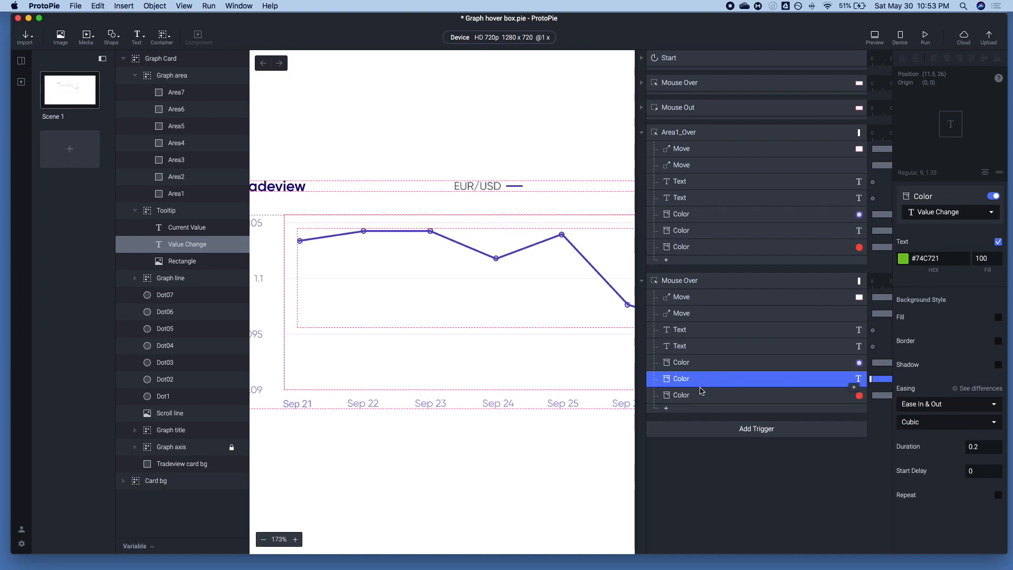
# Duplicate the Area2 trigger's Dot07 Color response, assign the copy to Dot1, and preview the Sep 22 hover
pyautogui.click(702, 393)
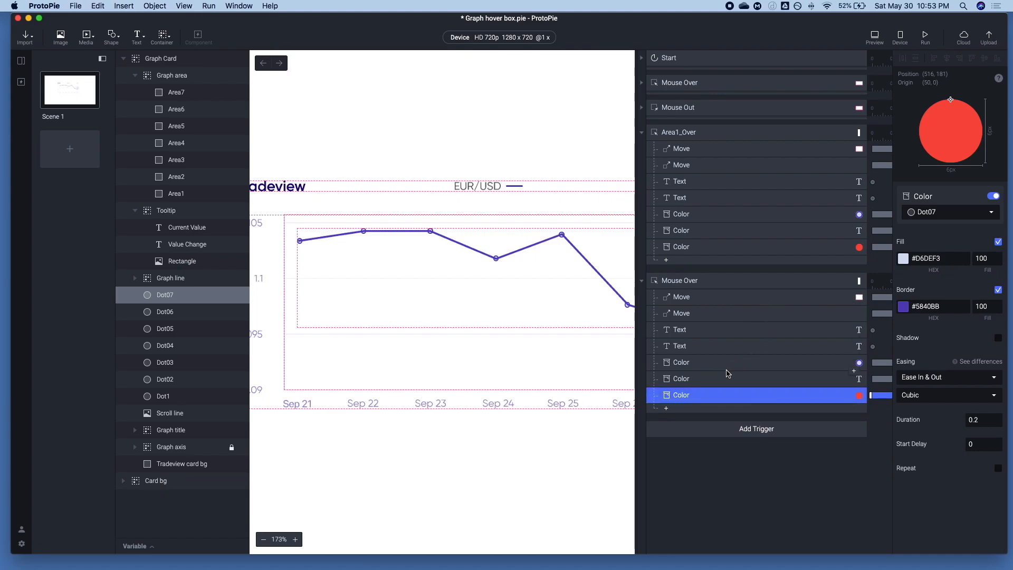
pyautogui.press('super+d')
pyautogui.click(928, 213)
pyautogui.scroll(-10, 940, 287)
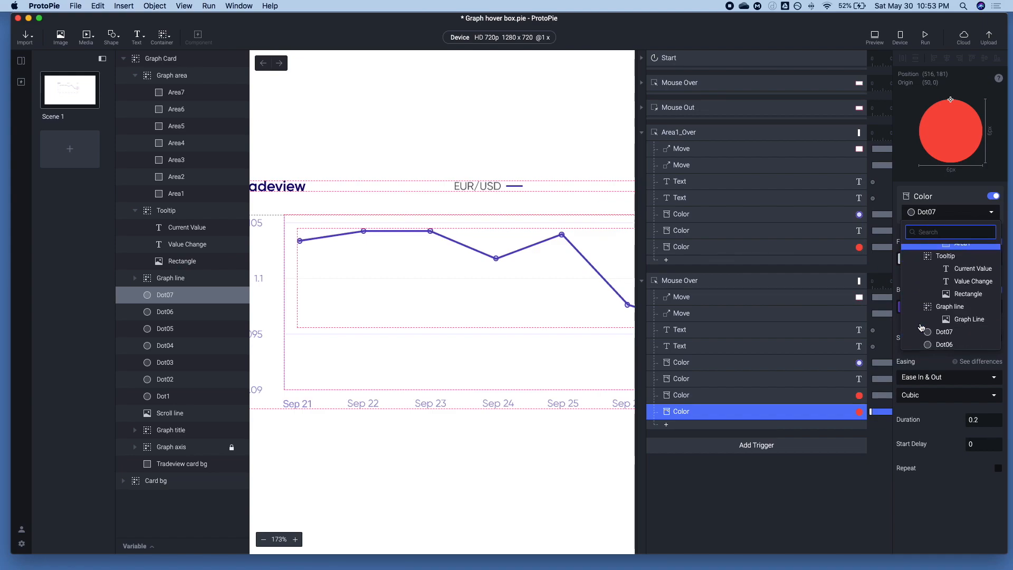
pyautogui.click(940, 282)
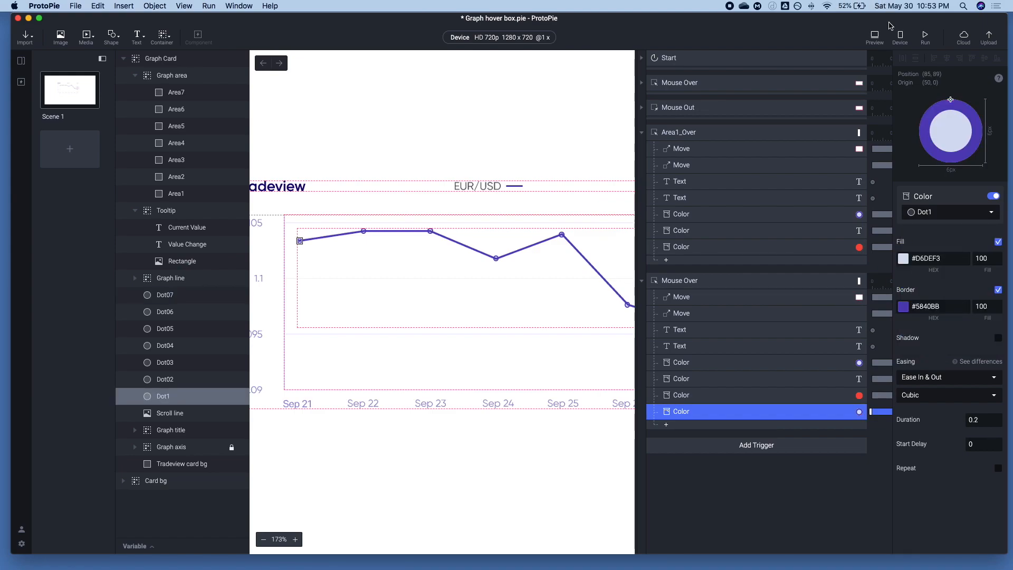
pyautogui.click(875, 36)
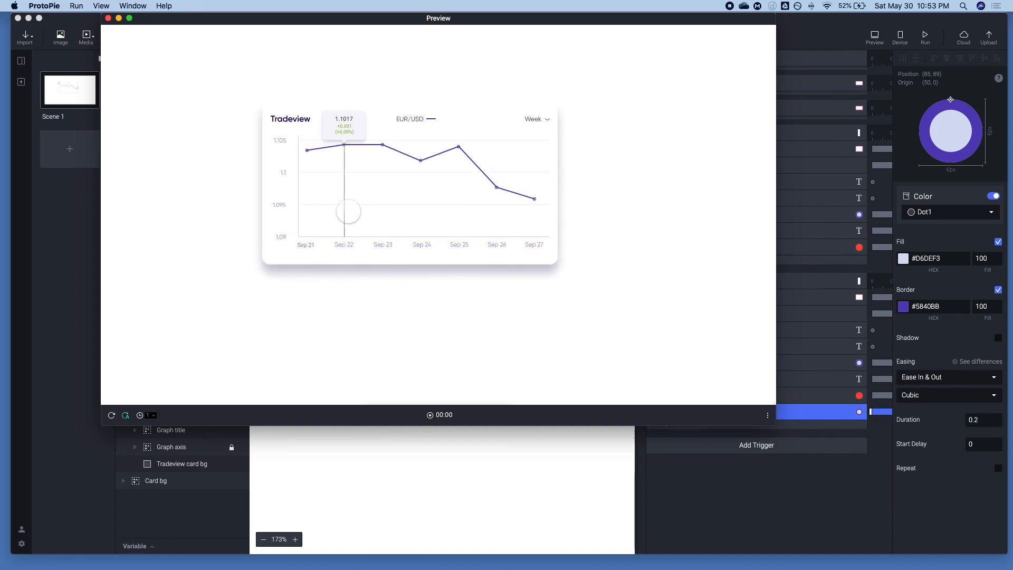
pyautogui.click(798, 471)
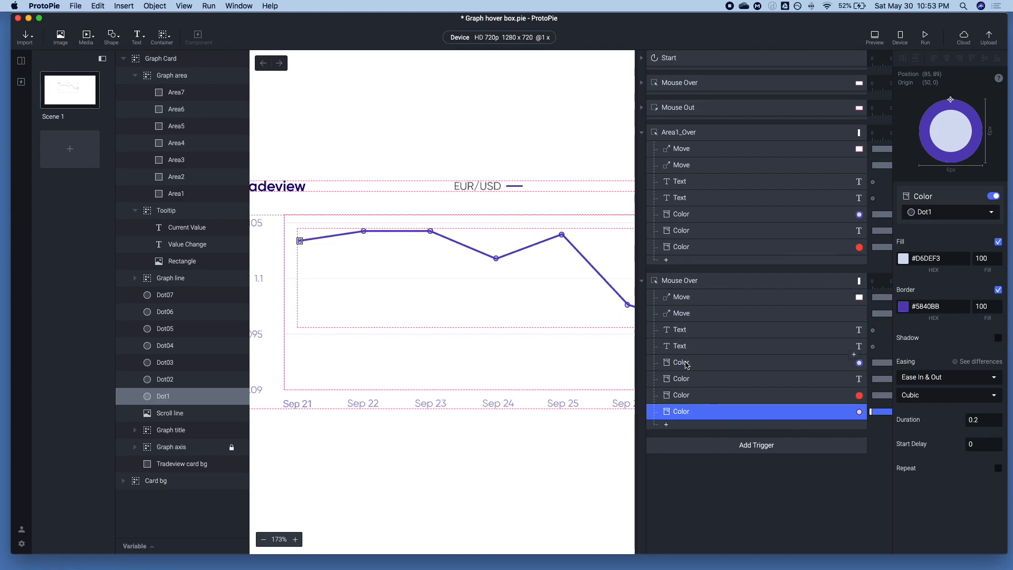
# Add a Mouse Out trigger and place it between Area1_Over and the Area2 Mouse Over trigger
pyautogui.scroll(-2, 713, 377)
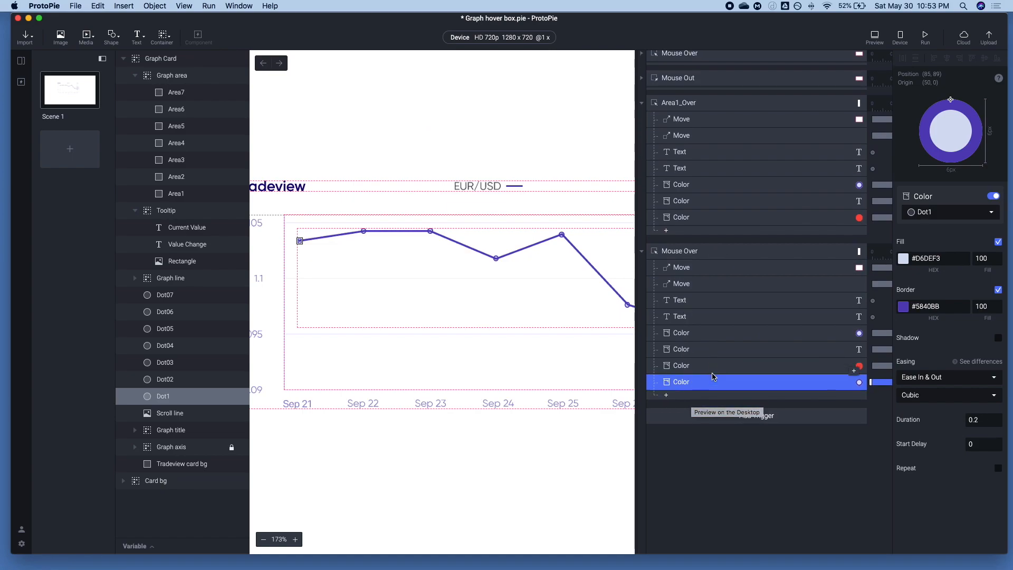
pyautogui.scroll(-1, 691, 327)
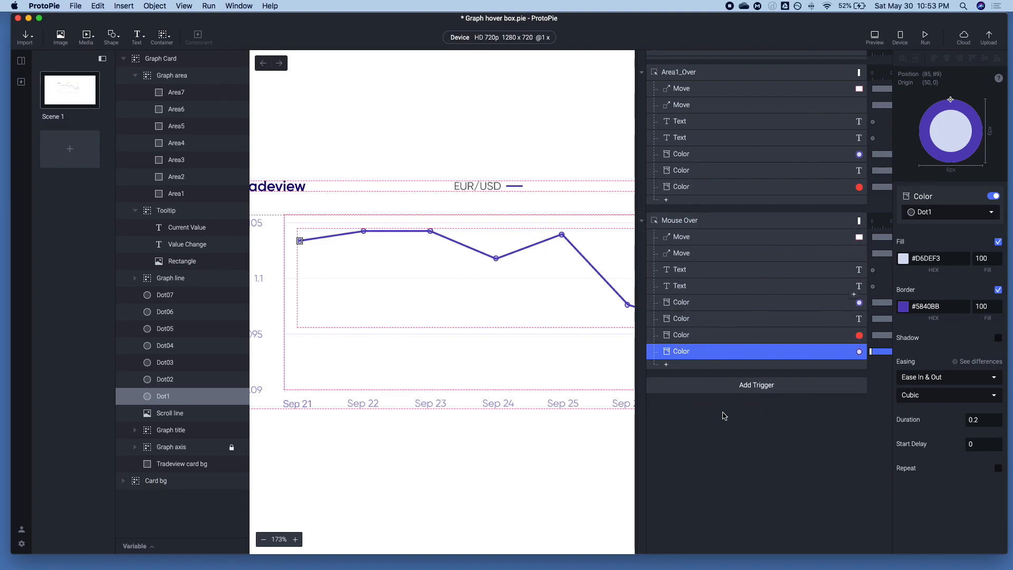
pyautogui.click(725, 388)
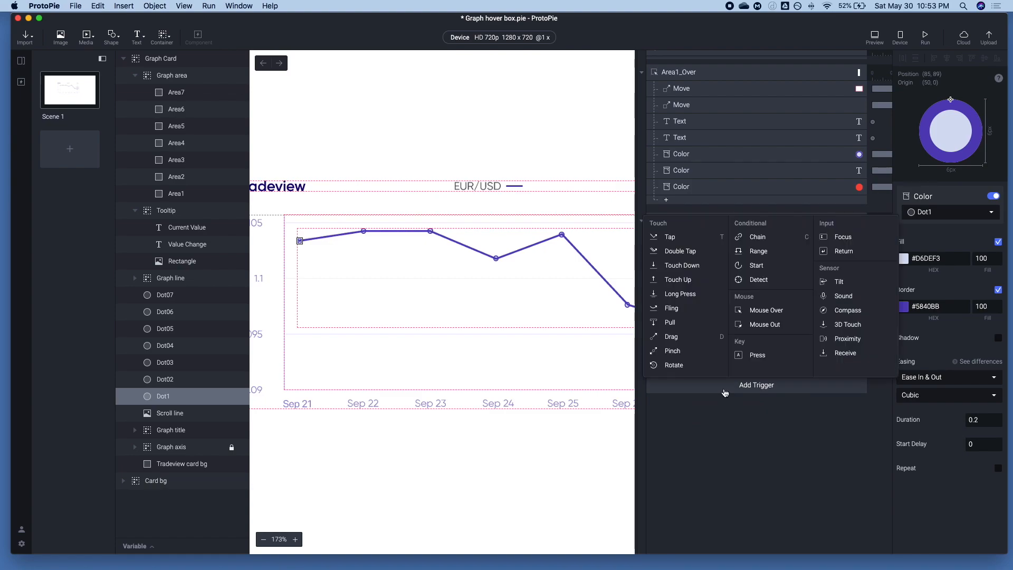
pyautogui.click(763, 324)
pyautogui.moveTo(702, 384); pyautogui.dragTo(684, 220)
# Rename the new Mouse Out trigger as Area1_Out
pyautogui.doubleClick(681, 220)
pyautogui.hotkey('alt', 'BackSpace')
pyautogui.write('Area1_Out')
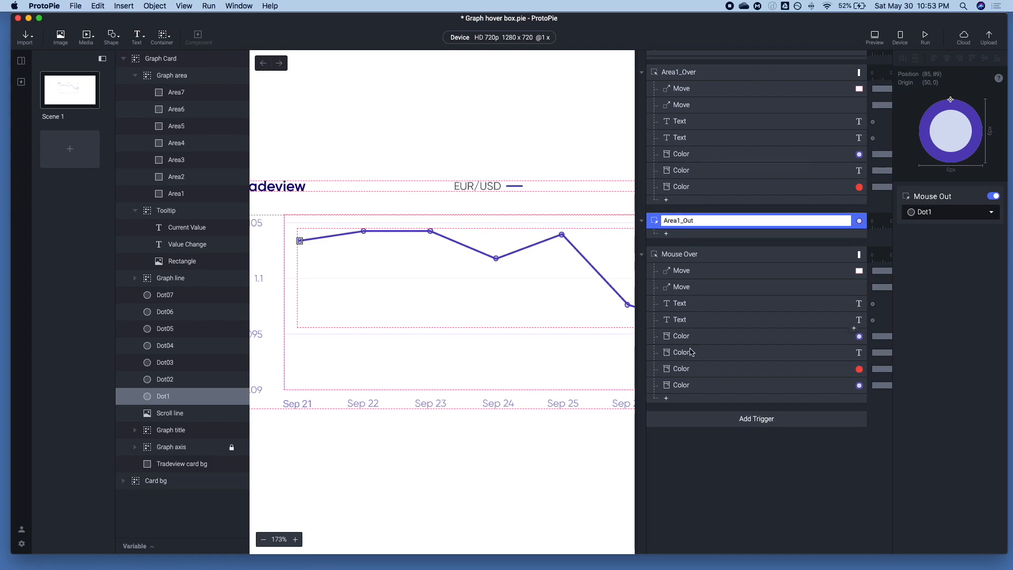
pyautogui.press('Return')
# Move the Dot1 Color response from the Area2 Mouse Over trigger into Area1_Out, and preview the prototype
pyautogui.moveTo(691, 384); pyautogui.dragTo(685, 253)
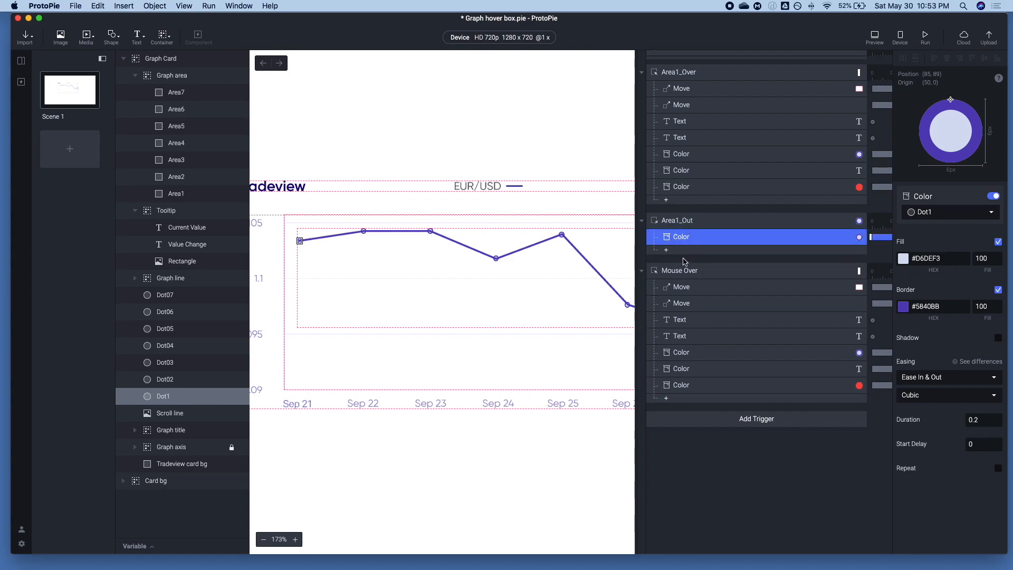
pyautogui.click(872, 38)
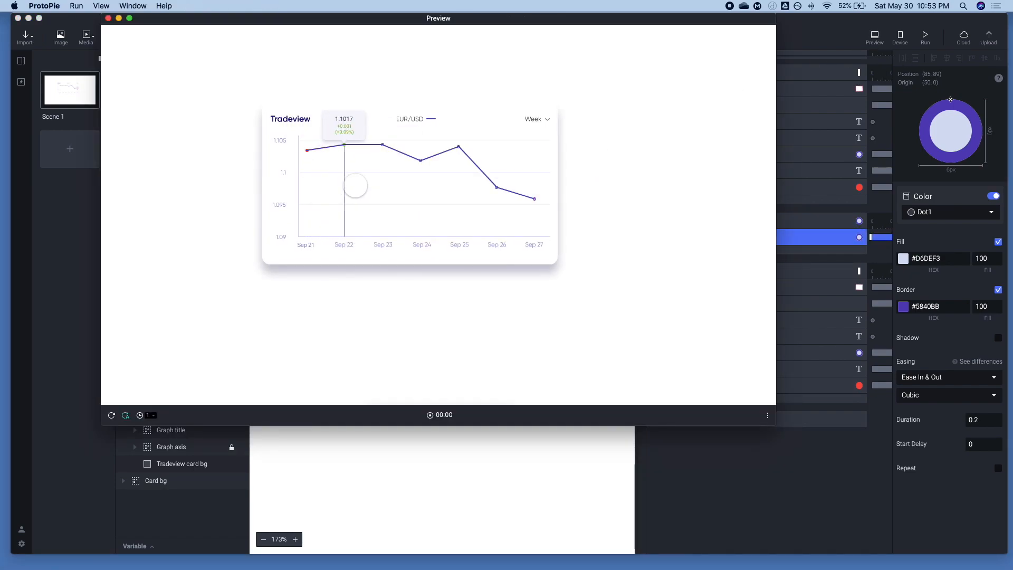
pyautogui.press('super+w')
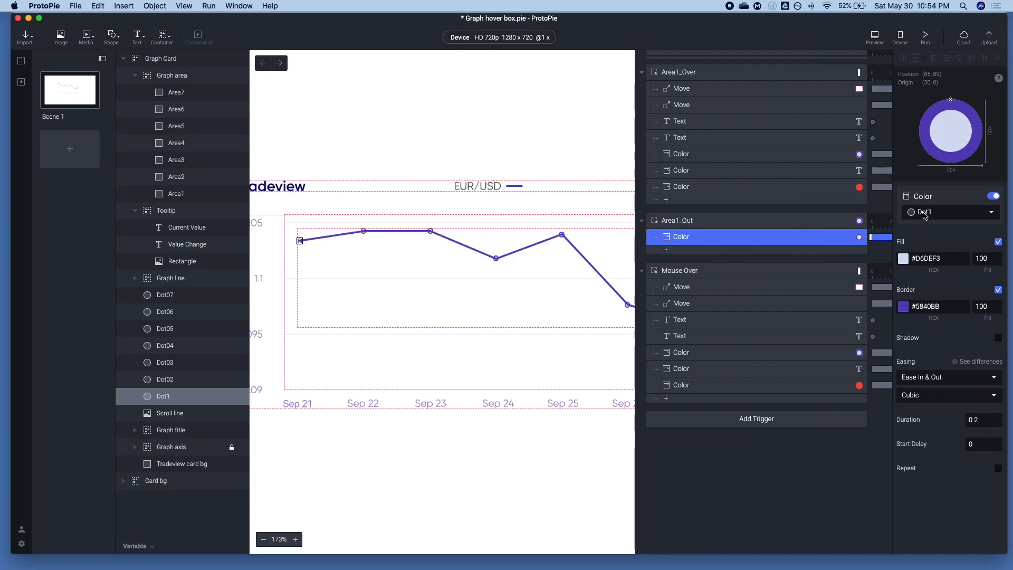
# Change the layer assigned to the Area1_Out trigger from Dot1 to Area1
pyautogui.click(676, 225)
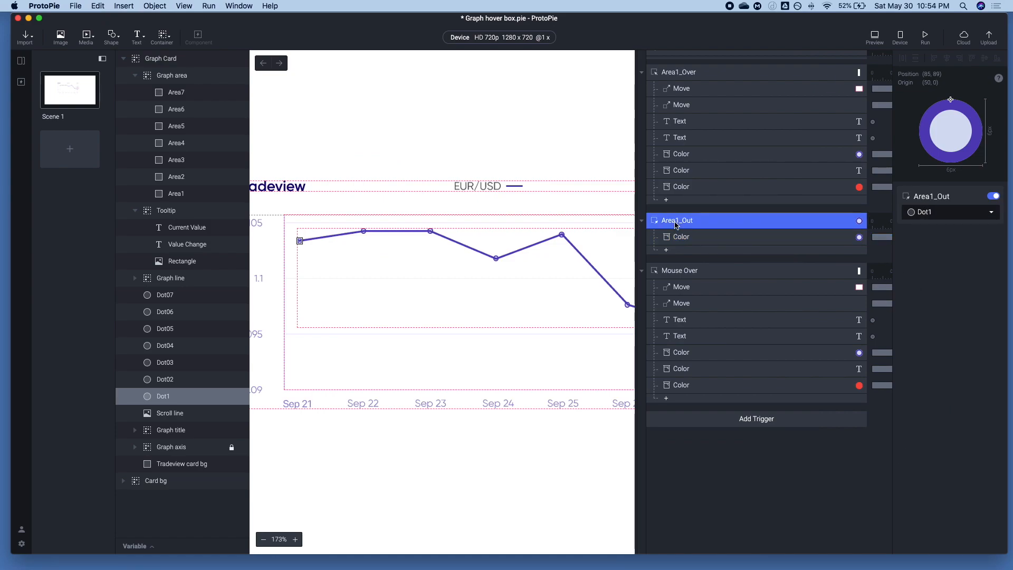
pyautogui.click(936, 213)
pyautogui.write('Area')
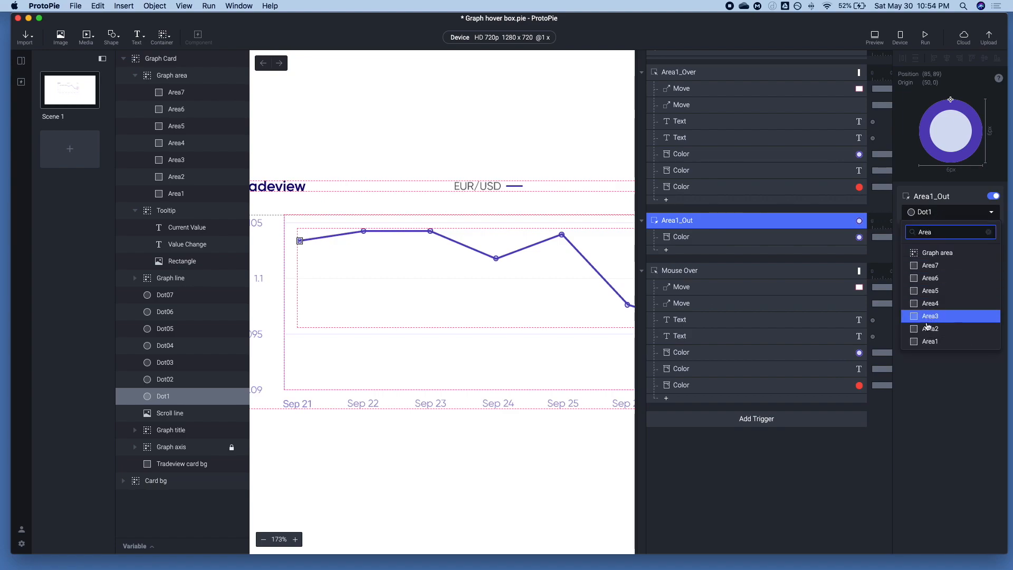
pyautogui.click(929, 340)
# Copy the Area1_Out trigger with its Color response and paste it below the Area2 Mouse Over trigger
pyautogui.click(694, 237)
pyautogui.click(677, 226)
pyautogui.click(684, 402)
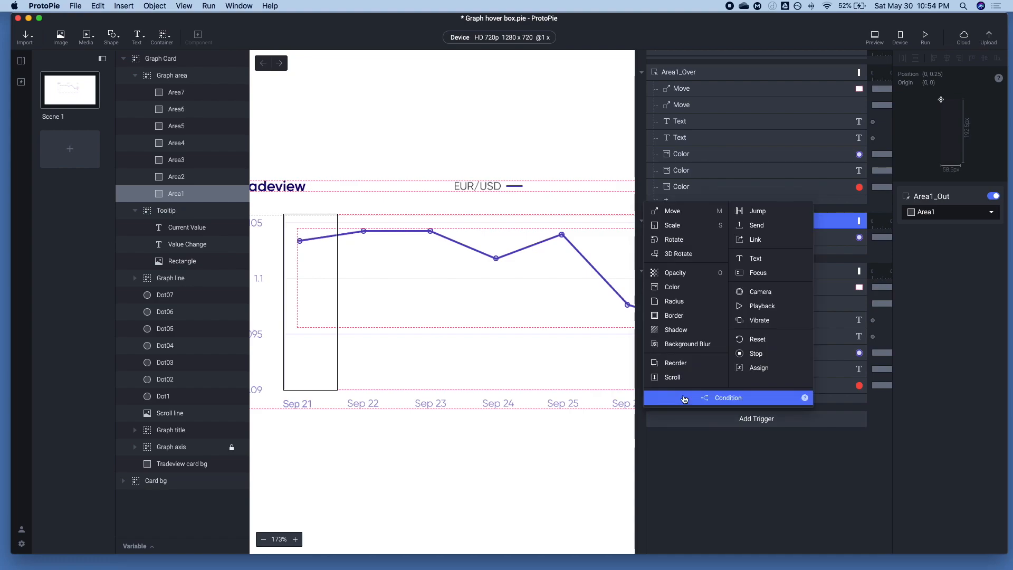
pyautogui.click(816, 448)
pyautogui.press('super+v')
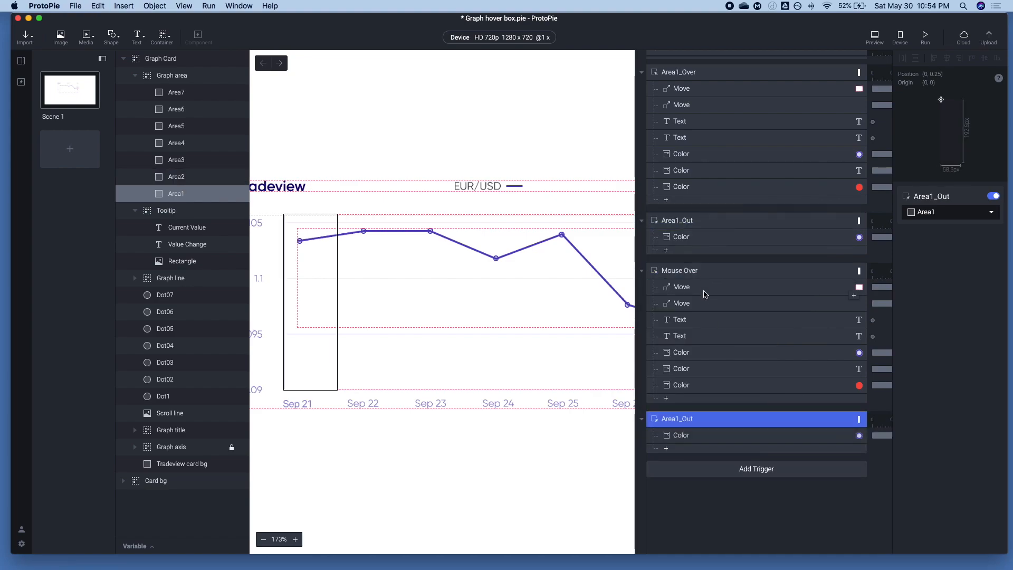
# Rename the pasted copy of the Area1_Out trigger as Area2_Out
pyautogui.doubleClick(680, 424)
pyautogui.hotkey('shift', 'Left')
pyautogui.hotkey('shift', 'Left')
pyautogui.hotkey('shift', 'Left')
pyautogui.hotkey('shift', 'Left')
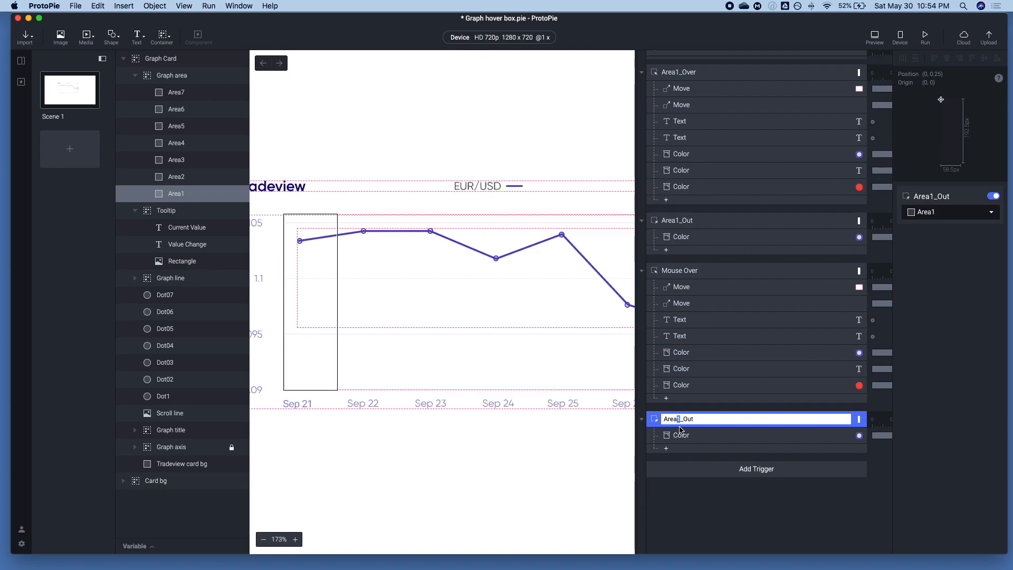
pyautogui.write('Area2')
# Rename the Area2 Mouse Over trigger as Area2_Over
pyautogui.click(678, 275)
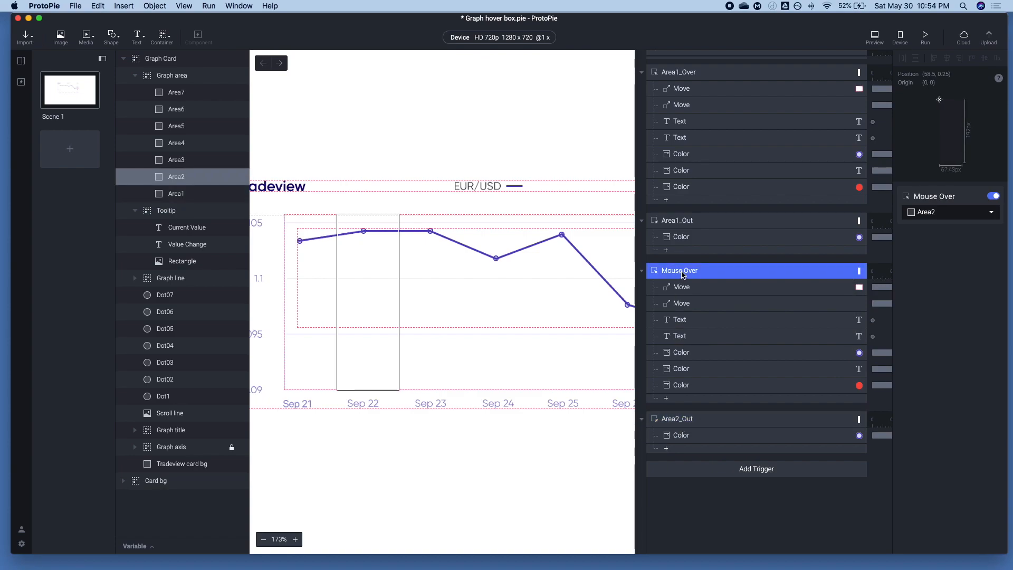
pyautogui.doubleClick(683, 274)
pyautogui.click(685, 270)
pyautogui.press('shift+super+Left')
pyautogui.write('area')
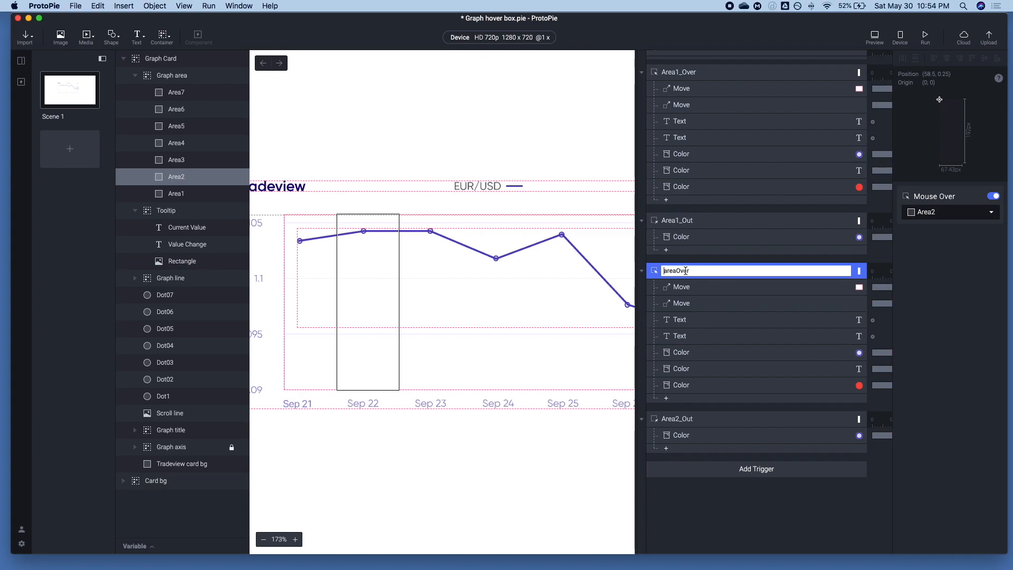
pyautogui.press('Delete')
pyautogui.write('Area2_')
# Review the Move, Text and Color responses of the Area2_Over trigger and preview the Sep 22 hover
pyautogui.click(685, 290)
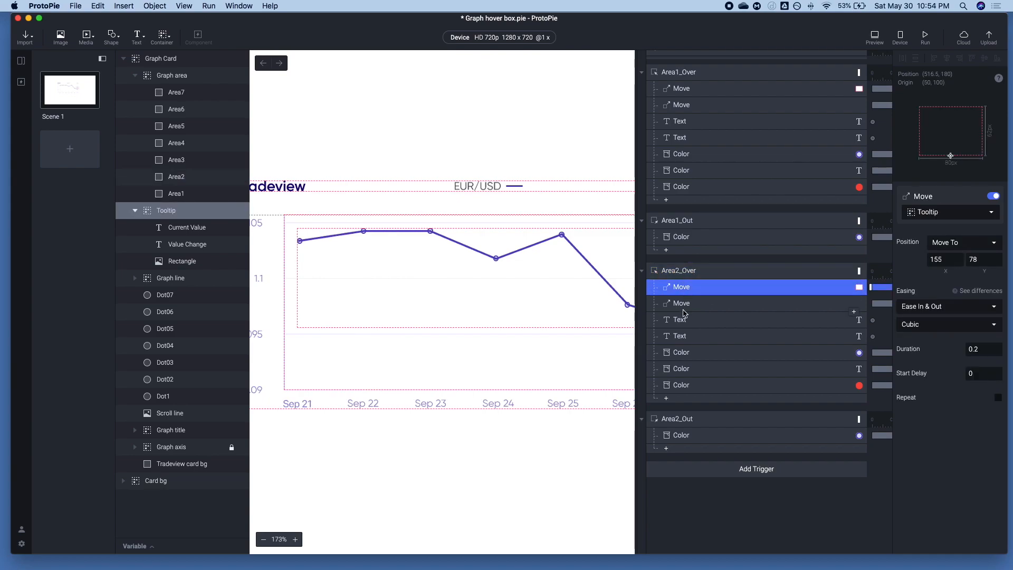
pyautogui.click(684, 305)
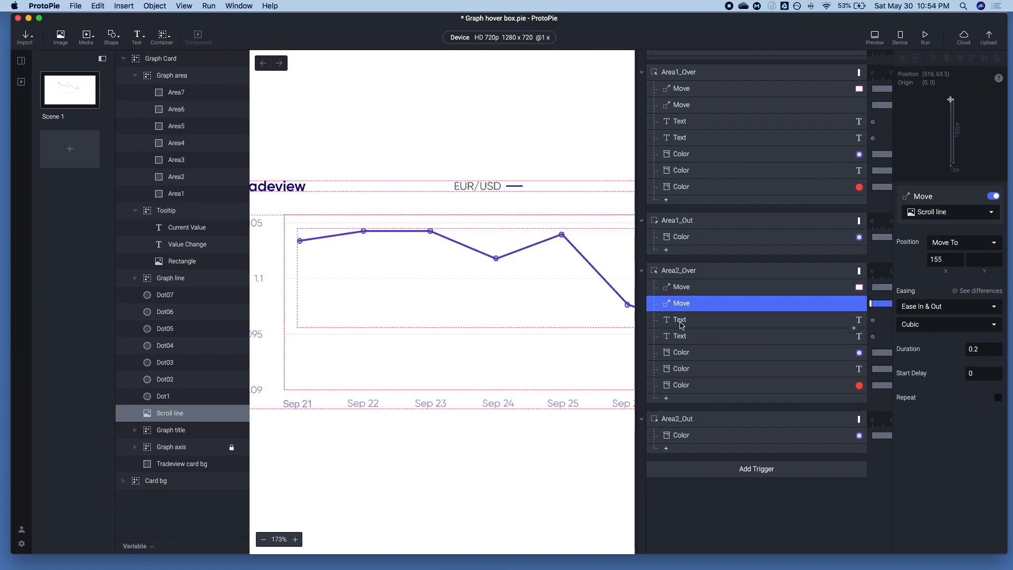
pyautogui.click(681, 323)
pyautogui.click(687, 341)
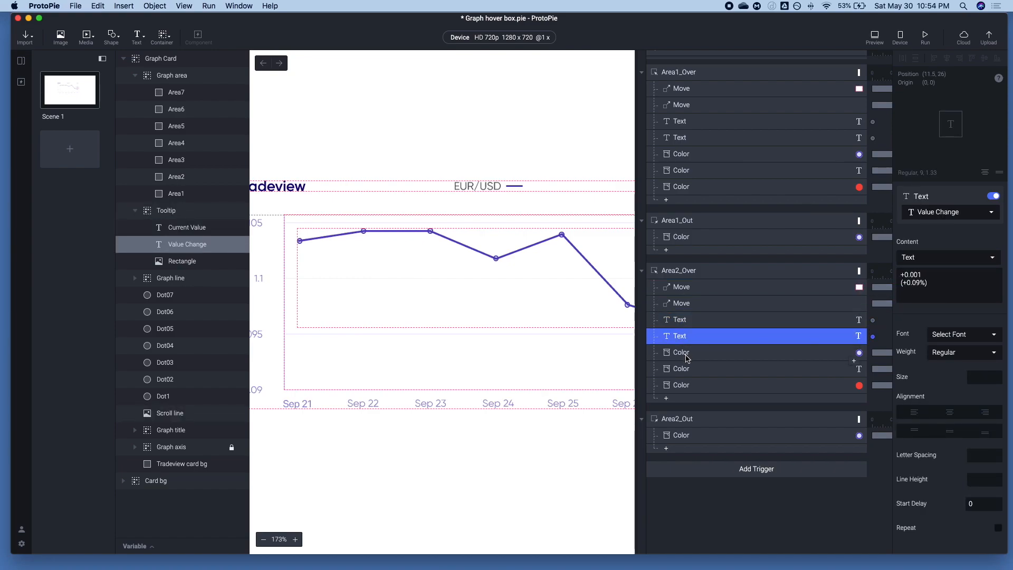
pyautogui.click(688, 358)
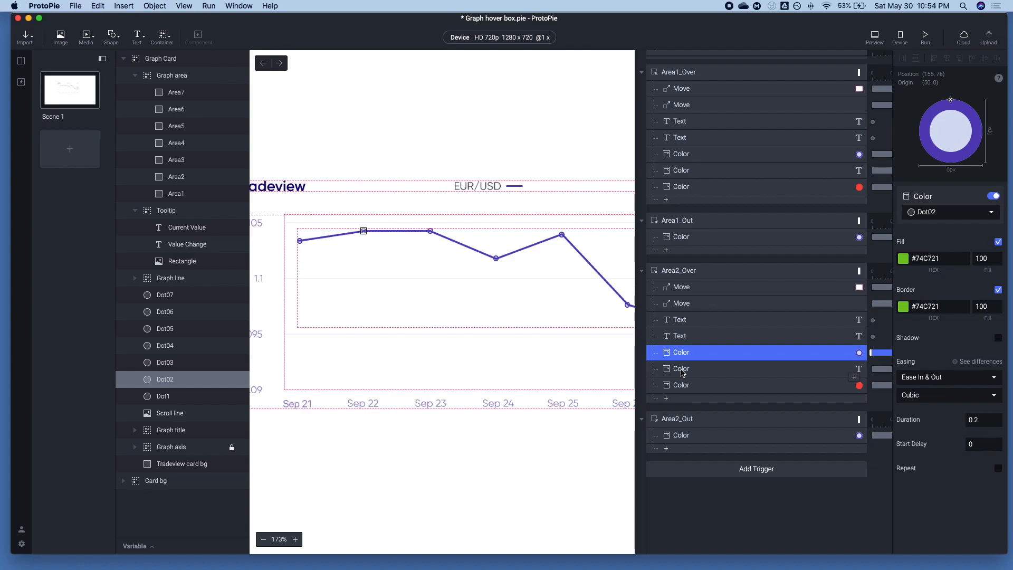
pyautogui.click(682, 371)
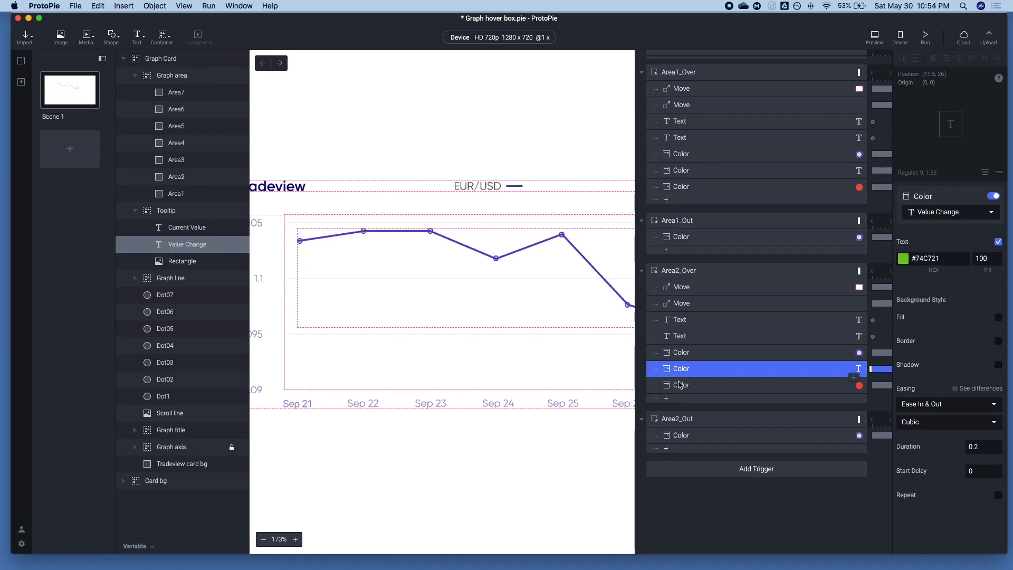
pyautogui.click(680, 386)
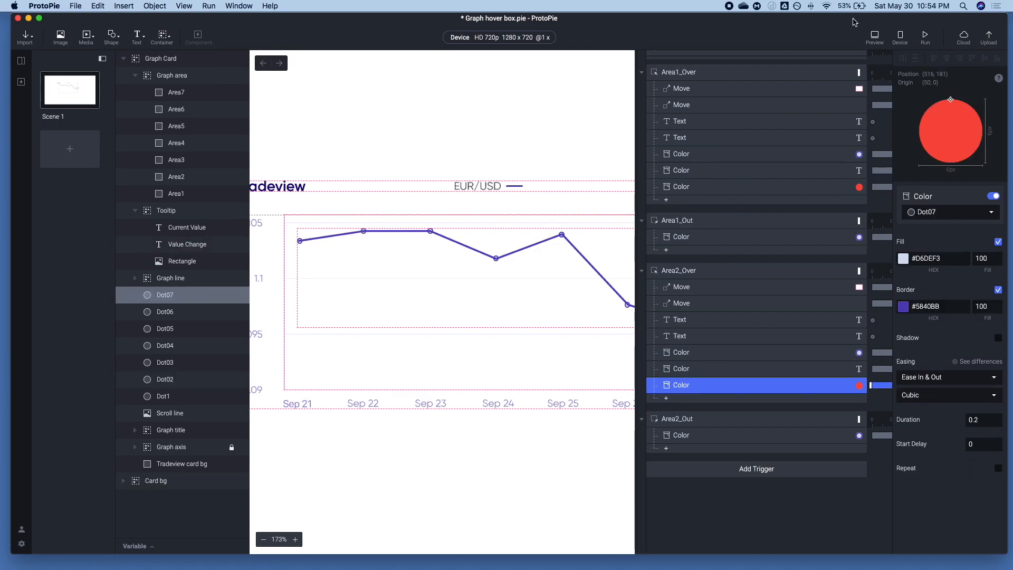
pyautogui.click(874, 37)
pyautogui.moveTo(354, 146)
pyautogui.mouseDown()
pyautogui.moveTo(324, 153)
pyautogui.moveTo(351, 151)
pyautogui.mouseUp()
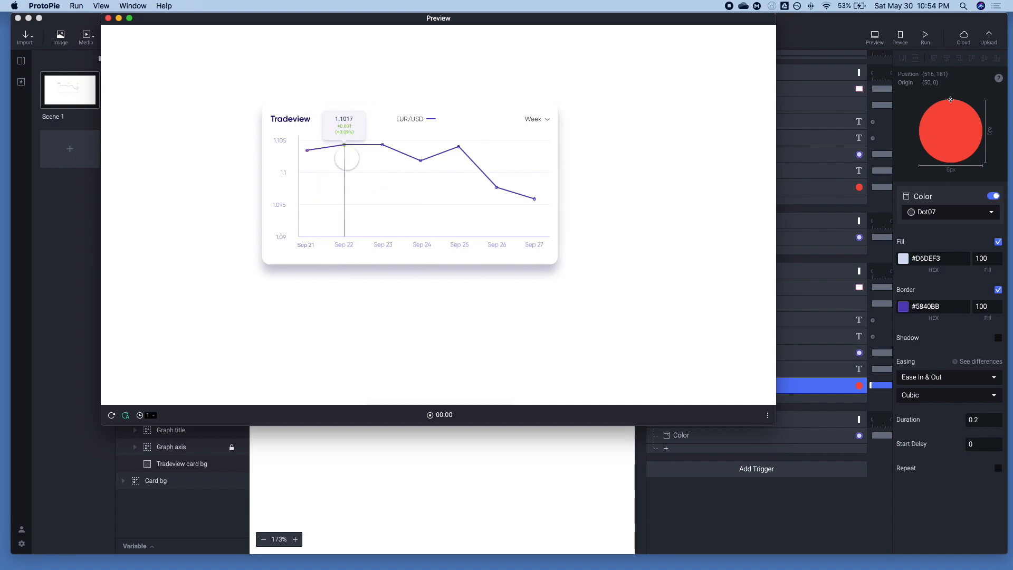
# Assign the Color response in the Area2_Out trigger to Dot02
pyautogui.click(810, 439)
pyautogui.click(686, 433)
pyautogui.click(939, 211)
pyautogui.scroll(-5, 948, 311)
pyautogui.click(944, 313)
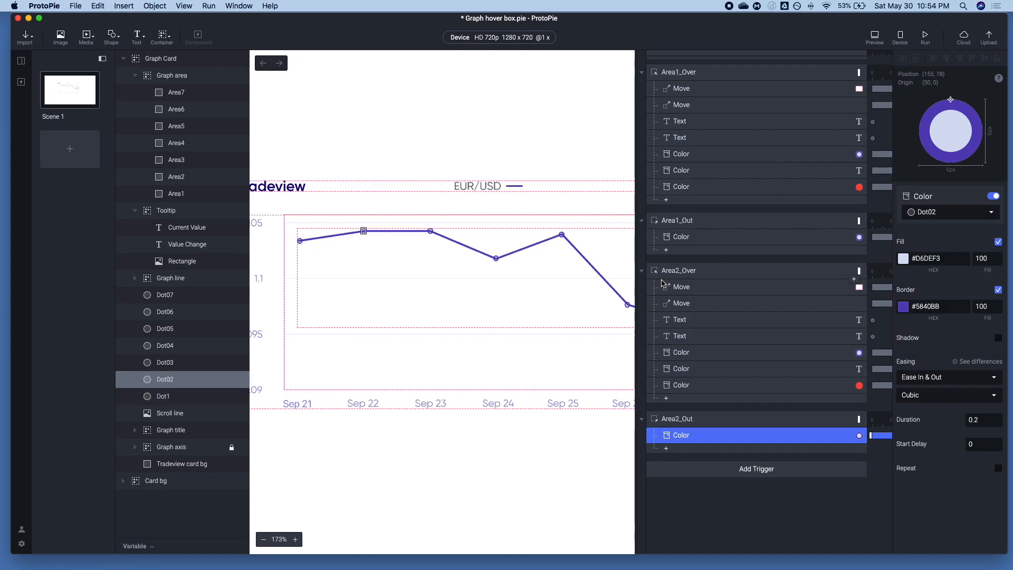
# Duplicate the Area2_Over and Area2_Out triggers together and assign both copies to Area3
pyautogui.click(649, 273)
pyautogui.click(642, 270)
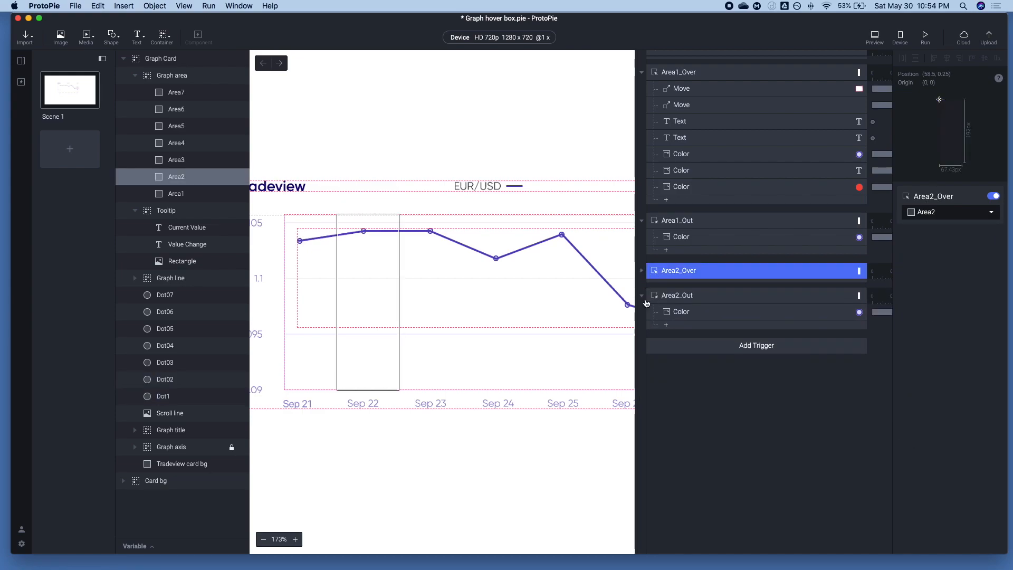
pyautogui.click(641, 295)
pyautogui.keyDown('shift'); pyautogui.click(663, 297); pyautogui.keyUp('shift')
pyautogui.press('super+d')
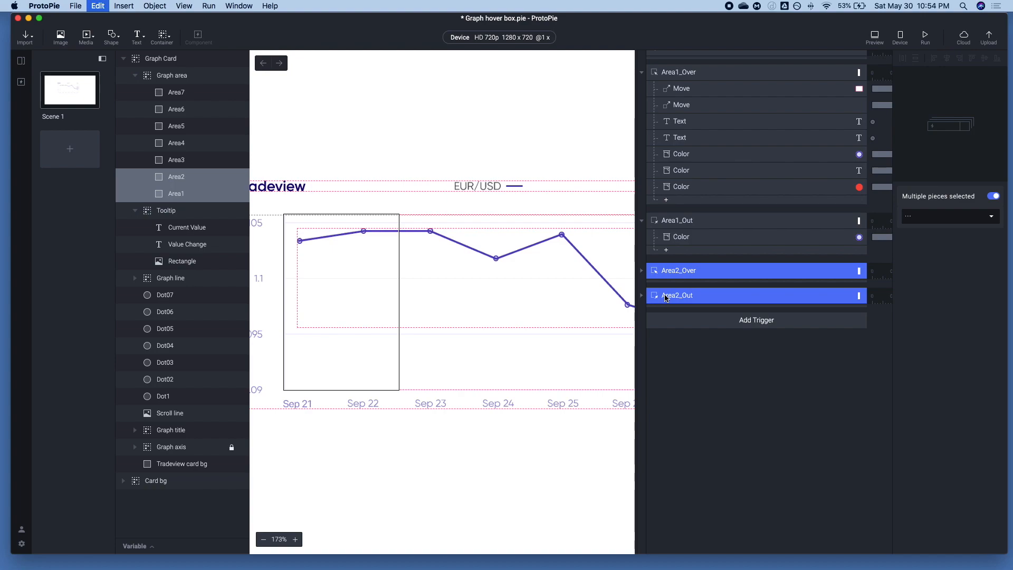
pyautogui.click(950, 216)
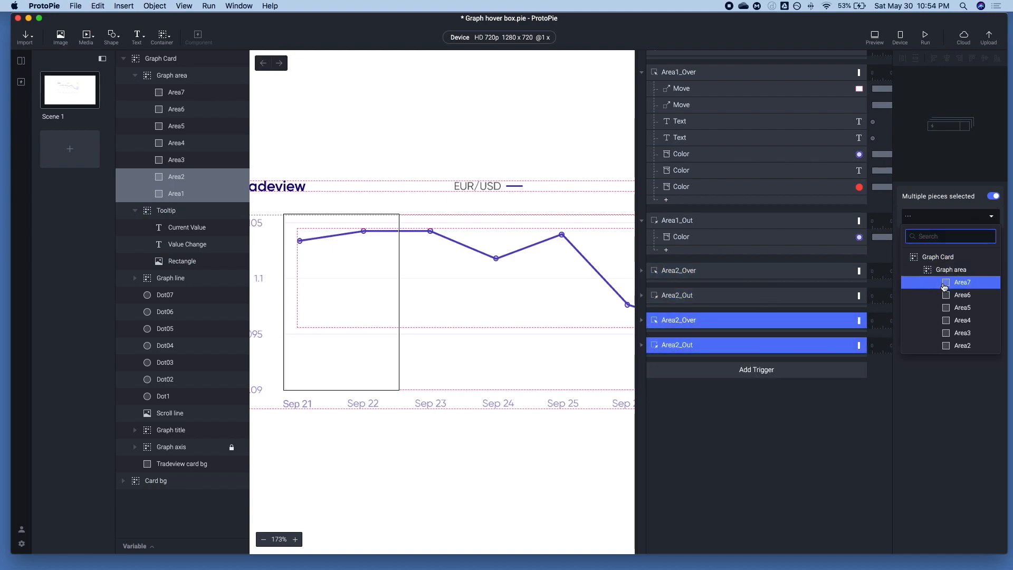
pyautogui.click(955, 309)
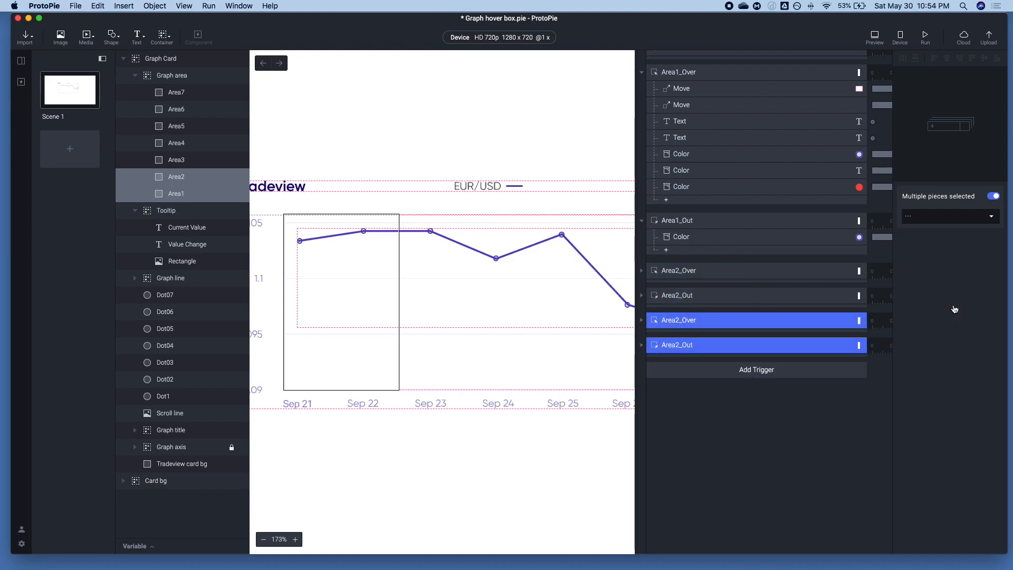
# Rename the two duplicated triggers as Area3_Over and Area3_Out
pyautogui.click(641, 345)
pyautogui.click(642, 320)
pyautogui.click(681, 320)
pyautogui.click(681, 320)
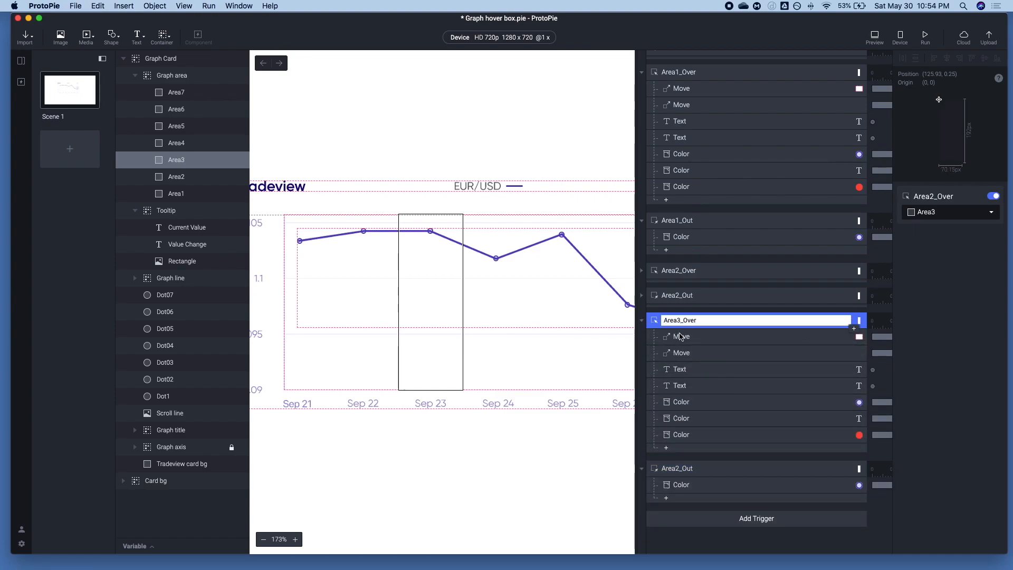
pyautogui.doubleClick(677, 468)
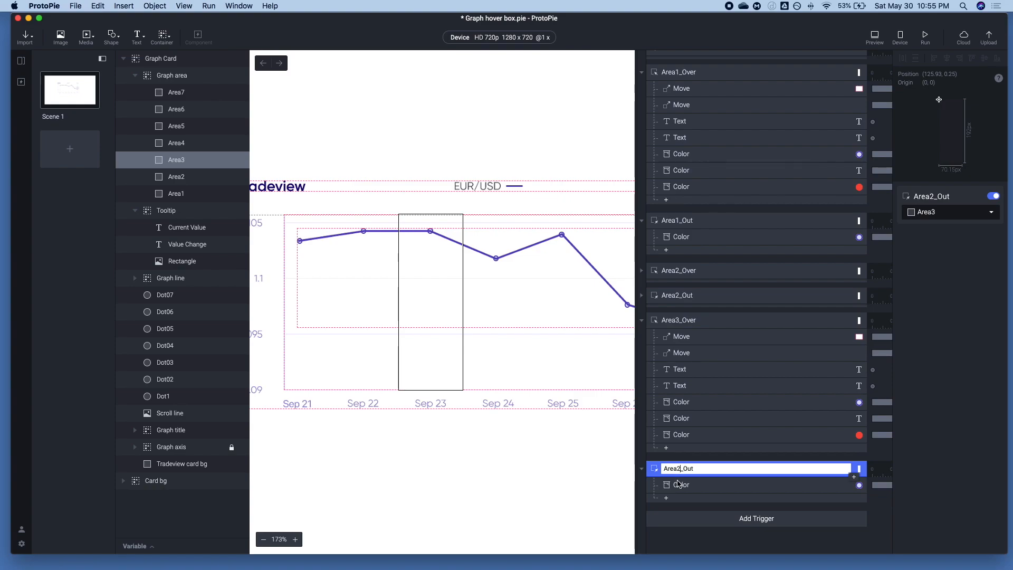
# Assign the Color response in the Area3_Out trigger to Dot03
pyautogui.click(702, 486)
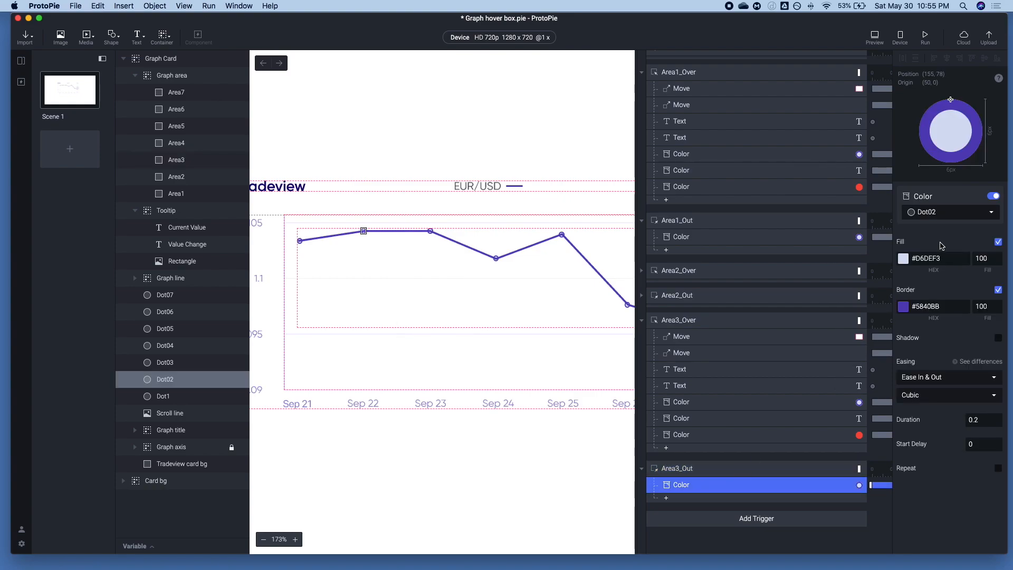
pyautogui.click(926, 214)
pyautogui.write('Dot')
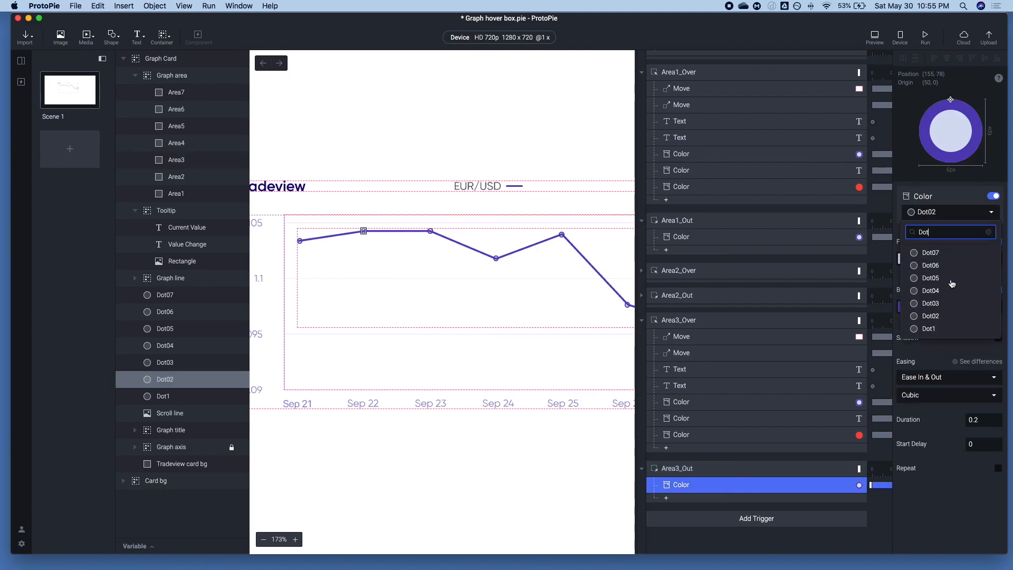
pyautogui.click(911, 303)
# Reassign the green dot Color response in the Area3_Over trigger from Dot02 to Dot03
pyautogui.click(682, 433)
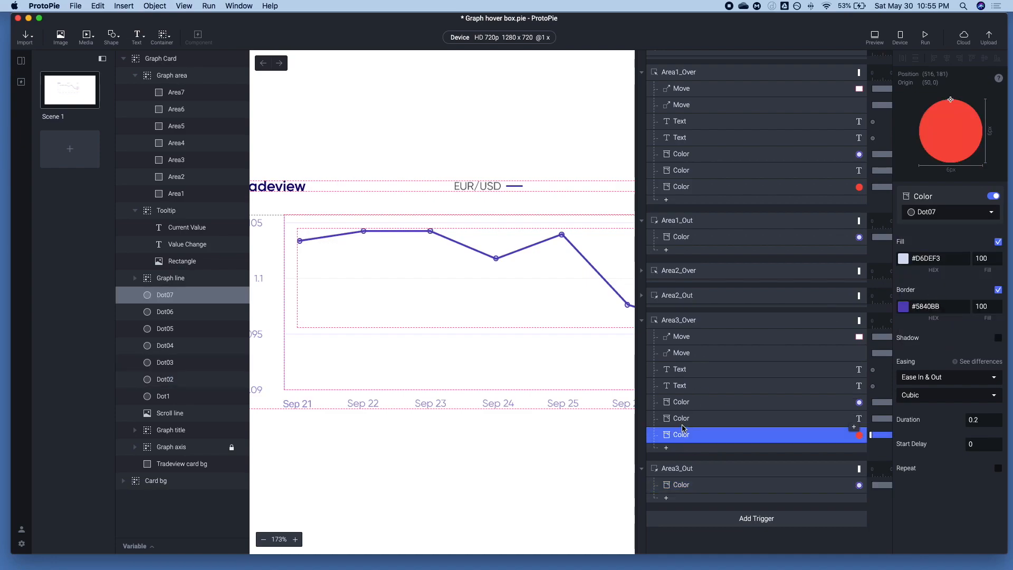
pyautogui.click(685, 421)
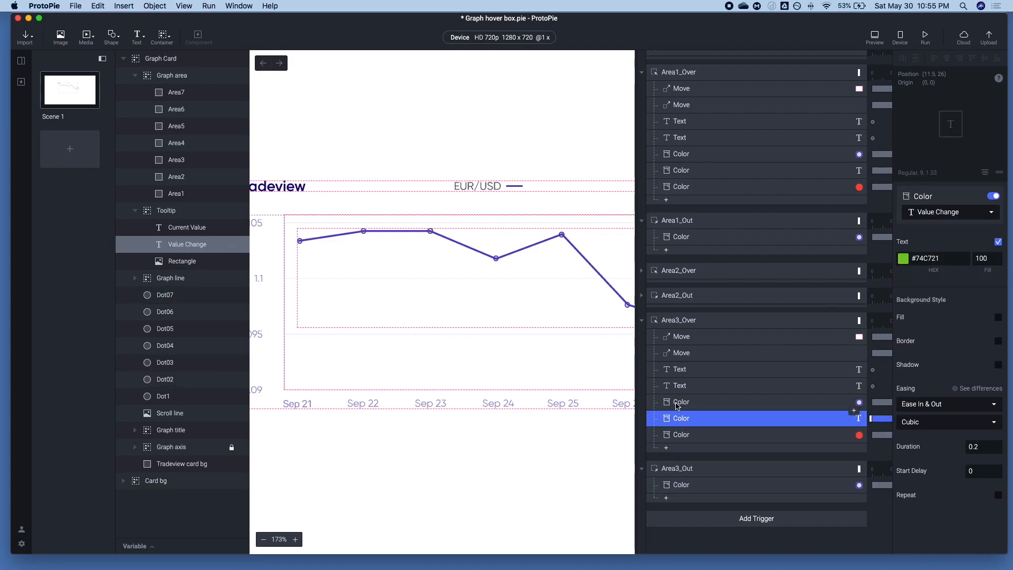
pyautogui.keyDown('shift'); pyautogui.click(685, 408); pyautogui.keyUp('shift')
pyautogui.click(685, 408)
pyautogui.click(947, 213)
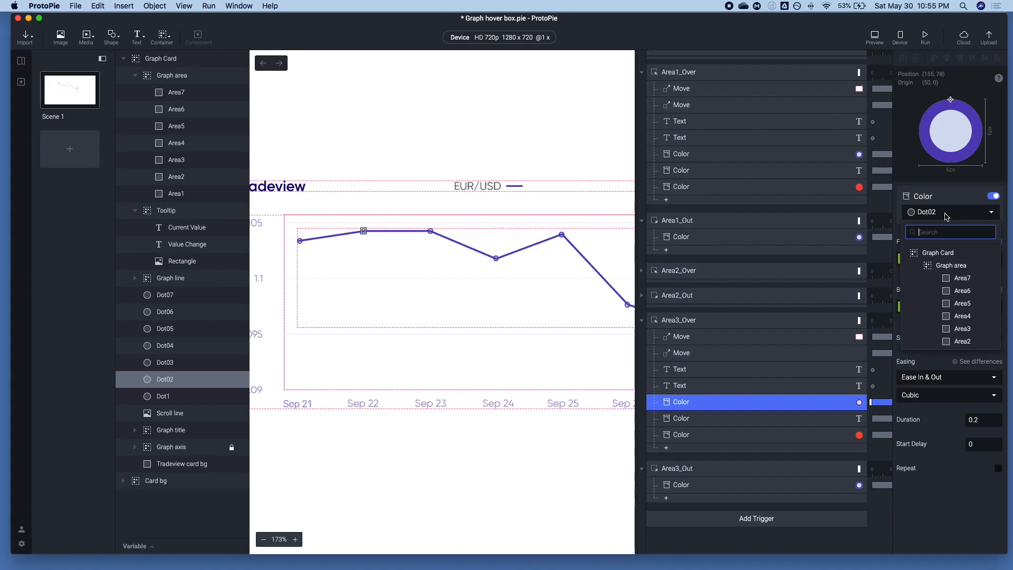
pyautogui.write('dot')
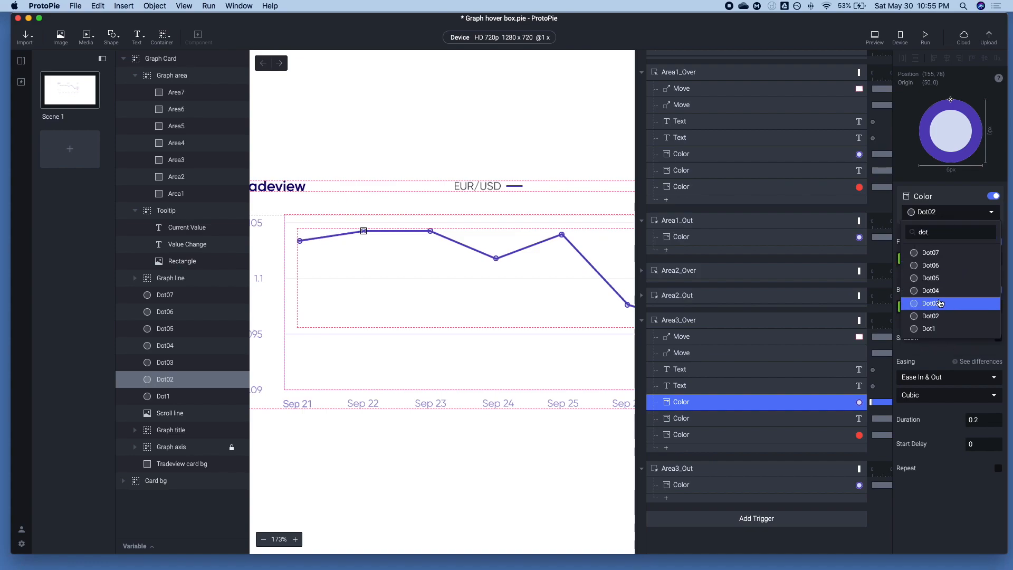
pyautogui.click(945, 303)
# Set the Tooltip Move response's X position in Area3_Over to 228, matching Dot03
pyautogui.click(686, 338)
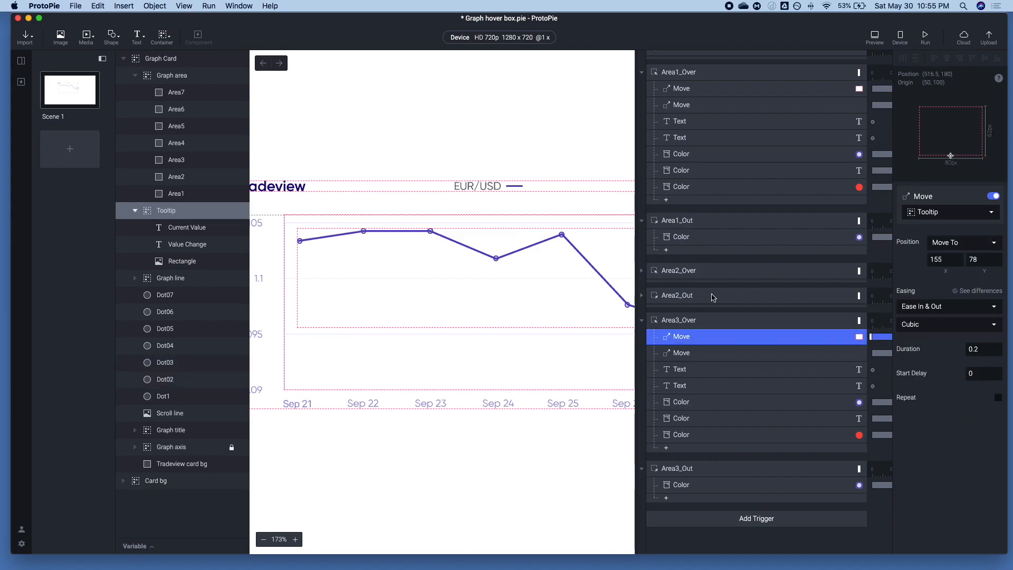
pyautogui.click(161, 362)
pyautogui.click(950, 226)
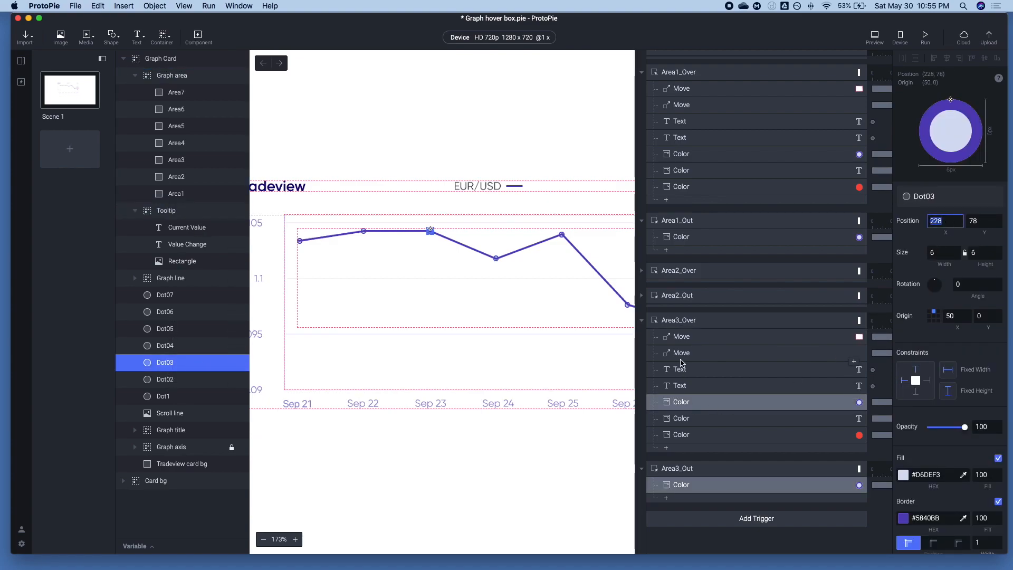
pyautogui.click(684, 337)
pyautogui.click(942, 259)
pyautogui.press('super+c')
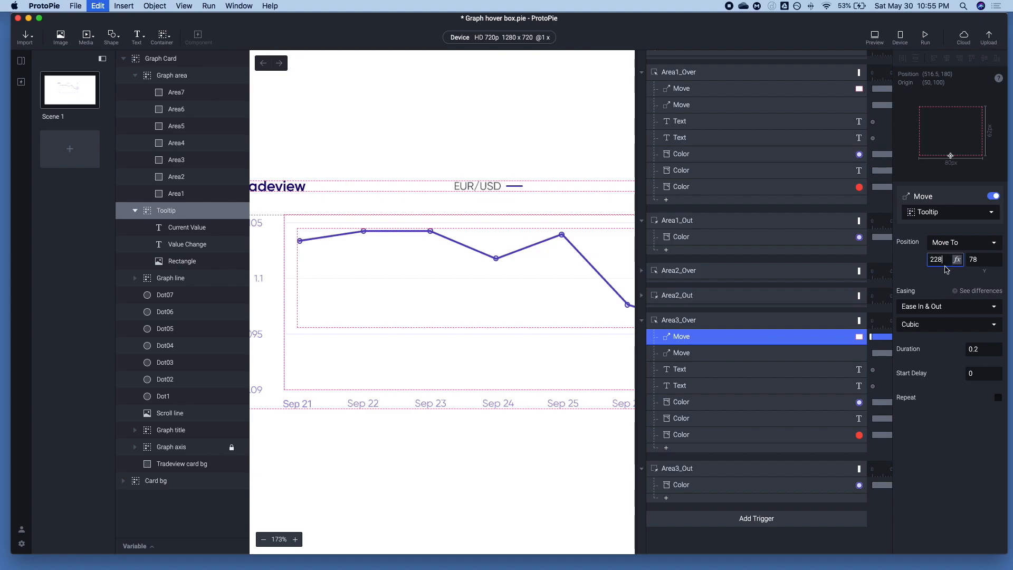
# Set the Scroll line Move response's X position in the Area3_Over trigger to 228
pyautogui.click(678, 353)
pyautogui.click(960, 260)
pyautogui.write('228')
pyautogui.press('Tab')
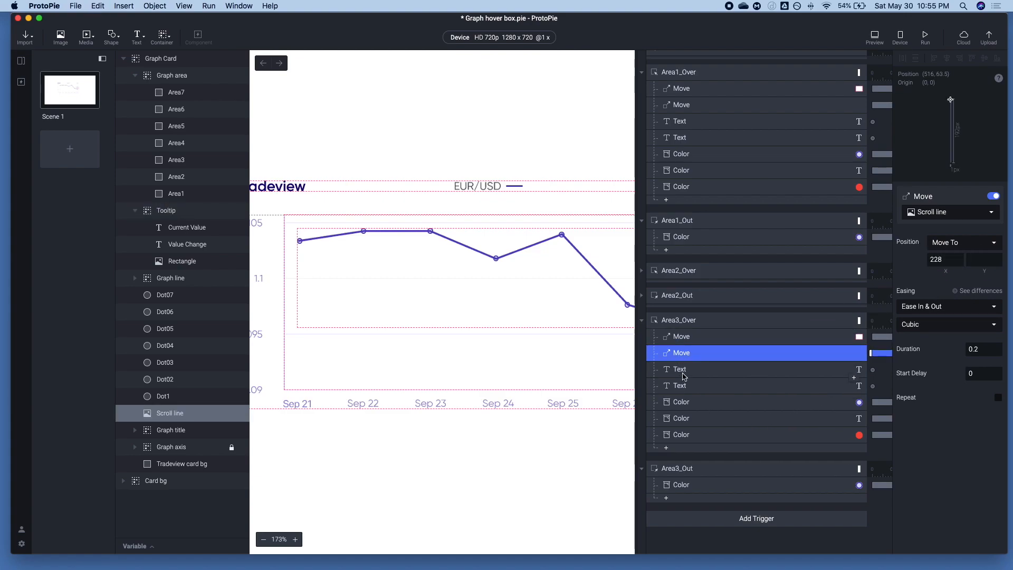
# Replace the content of the Value Change Text response in Area3_Over with the copied text
pyautogui.click(685, 372)
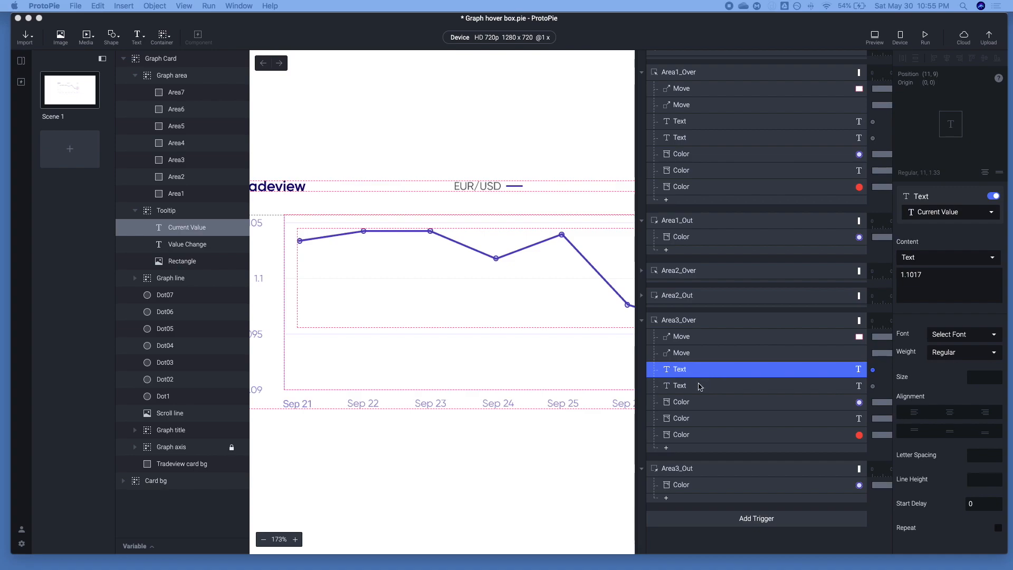
pyautogui.click(764, 386)
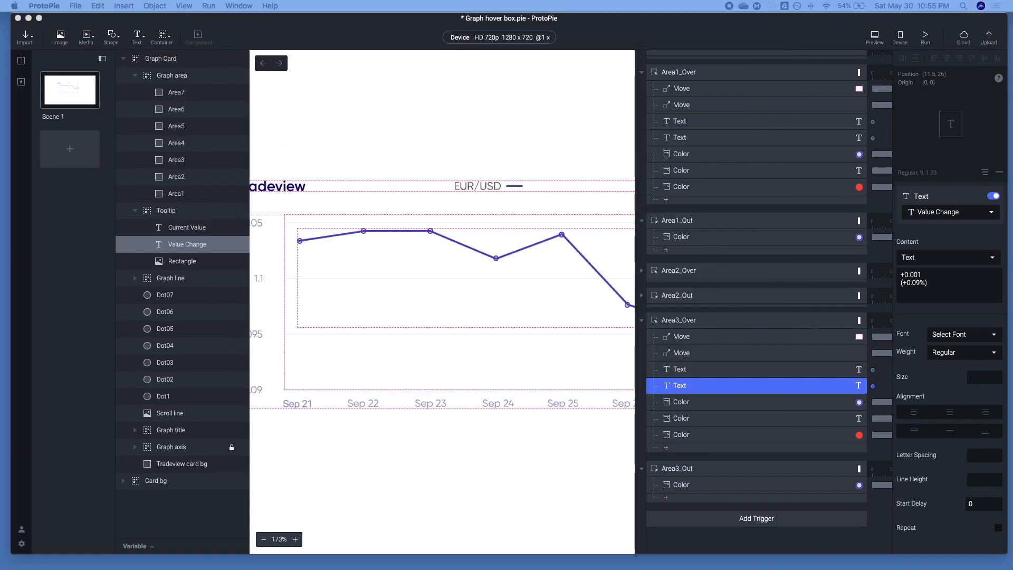
pyautogui.click(990, 285)
pyautogui.press('super+a')
pyautogui.press('super+v')
# Check the target layers and colors of the Color responses in the Area3_Over trigger
pyautogui.click(696, 402)
pyautogui.click(695, 420)
pyautogui.click(689, 404)
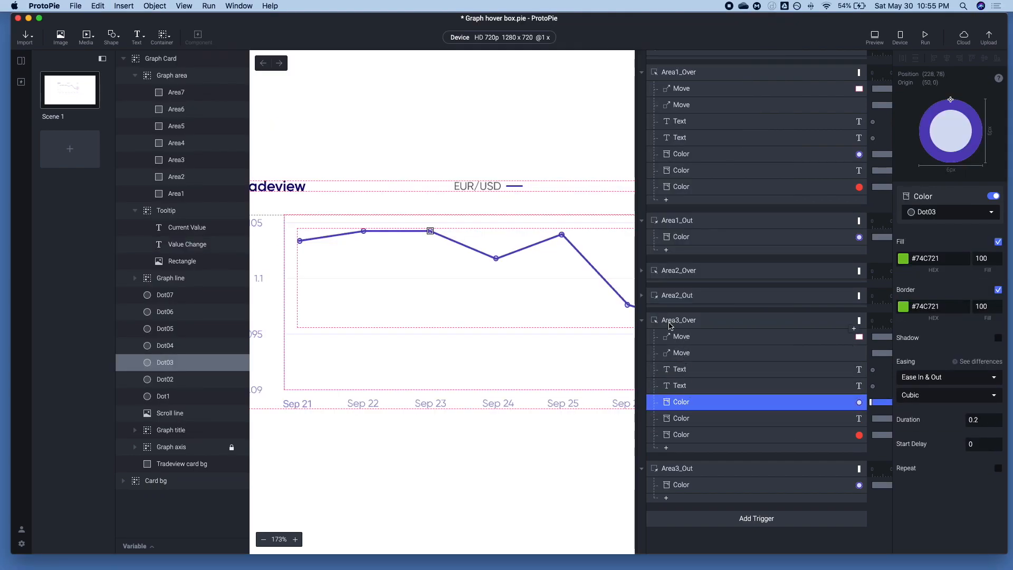
pyautogui.scroll(-4, 676, 369)
pyautogui.click(682, 422)
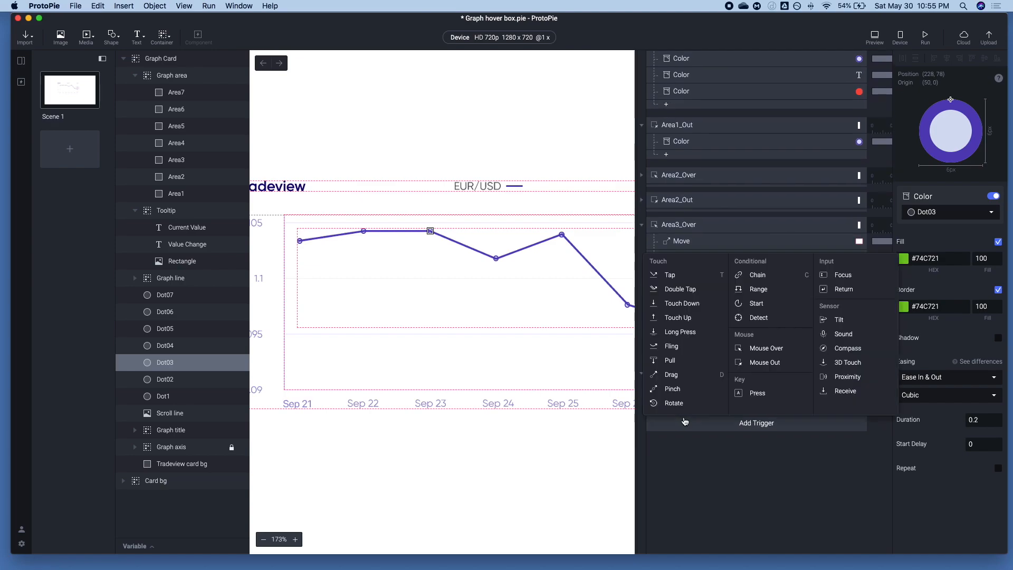
pyautogui.click(719, 487)
pyautogui.scroll(6, 651, 235)
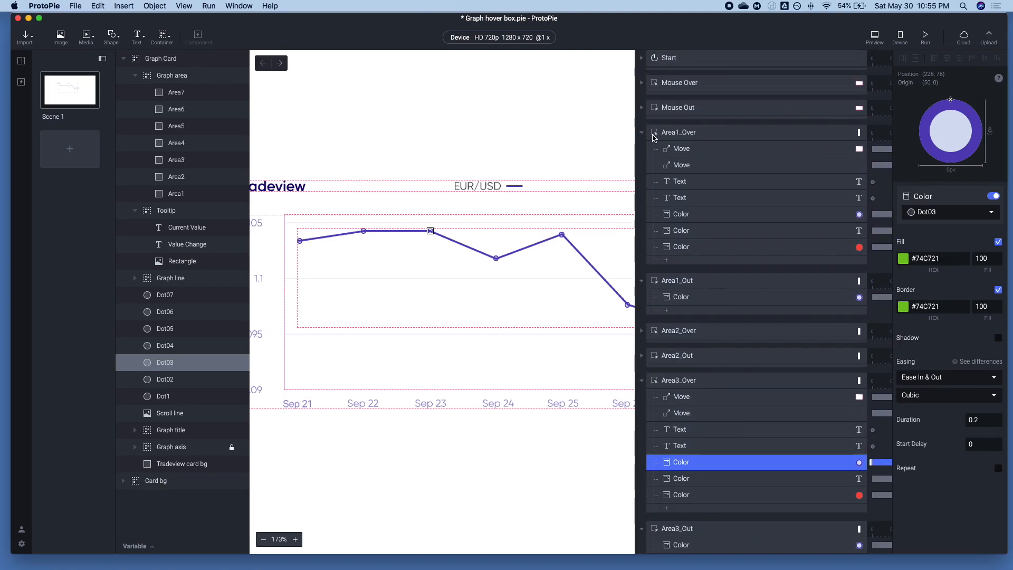
# Collapse the expanded over and out triggers of Area1 and Area3 in the interaction list
pyautogui.click(641, 133)
pyautogui.click(641, 257)
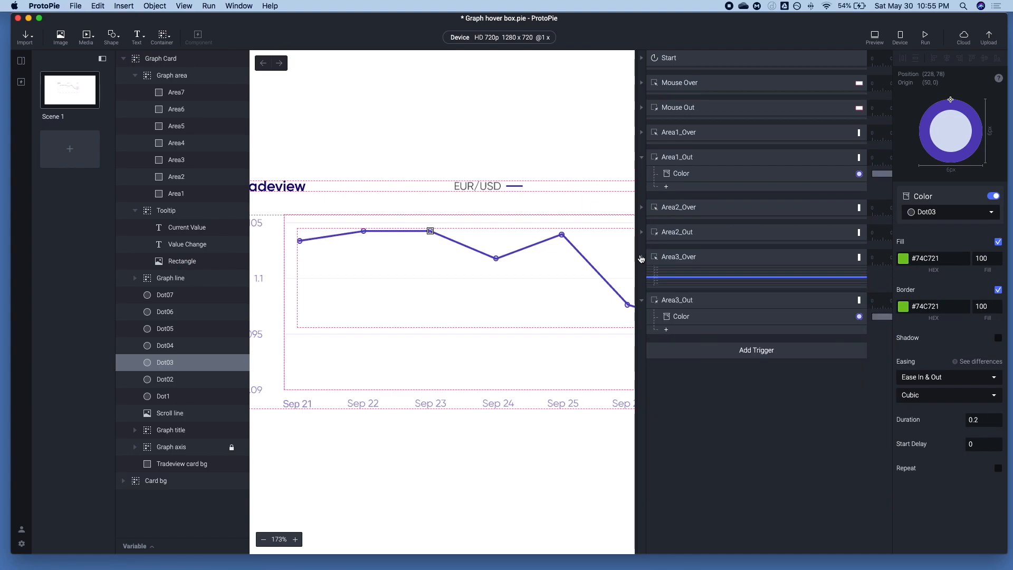
pyautogui.click(642, 158)
pyautogui.click(664, 236)
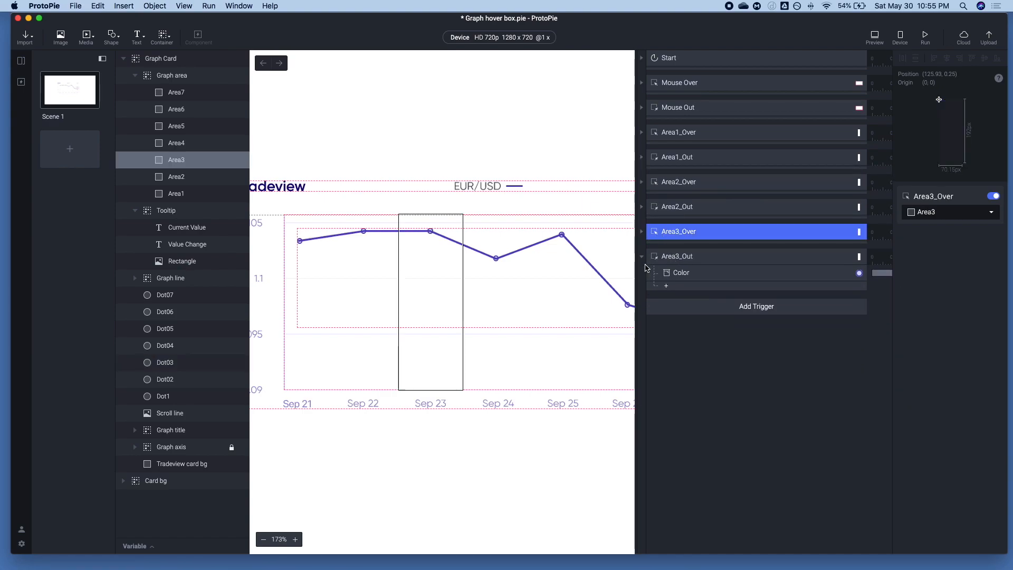
pyautogui.click(649, 259)
# Duplicate the Area3_Over and Area3_Out triggers together with their responses
pyautogui.keyDown('shift'); pyautogui.click(673, 234); pyautogui.keyUp('shift')
pyautogui.press('super+c')
pyautogui.press('super+v')
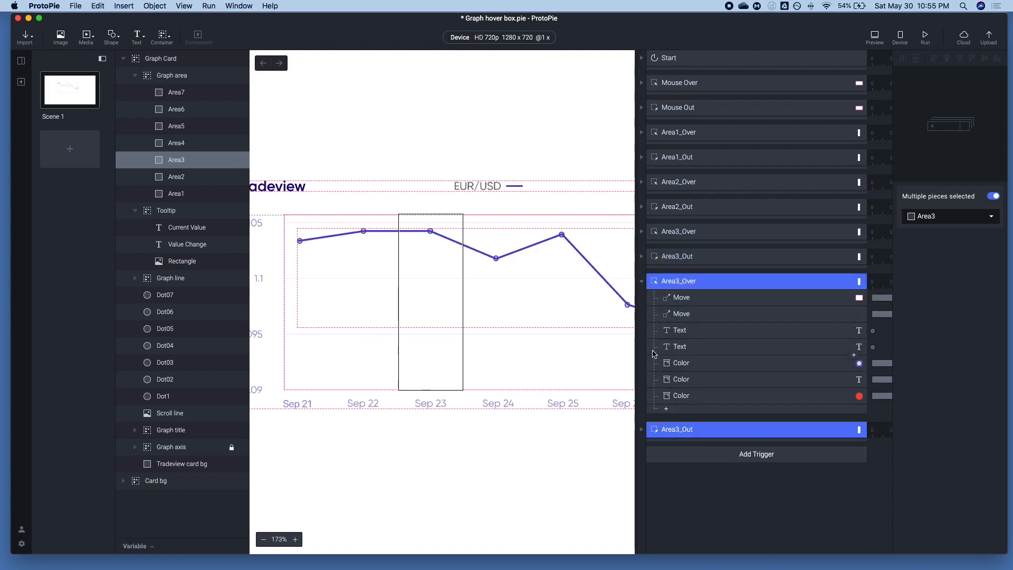
# Reassign the two duplicated Area3 triggers to the Area4 layer
pyautogui.click(976, 215)
pyautogui.scroll(-5, 950, 296)
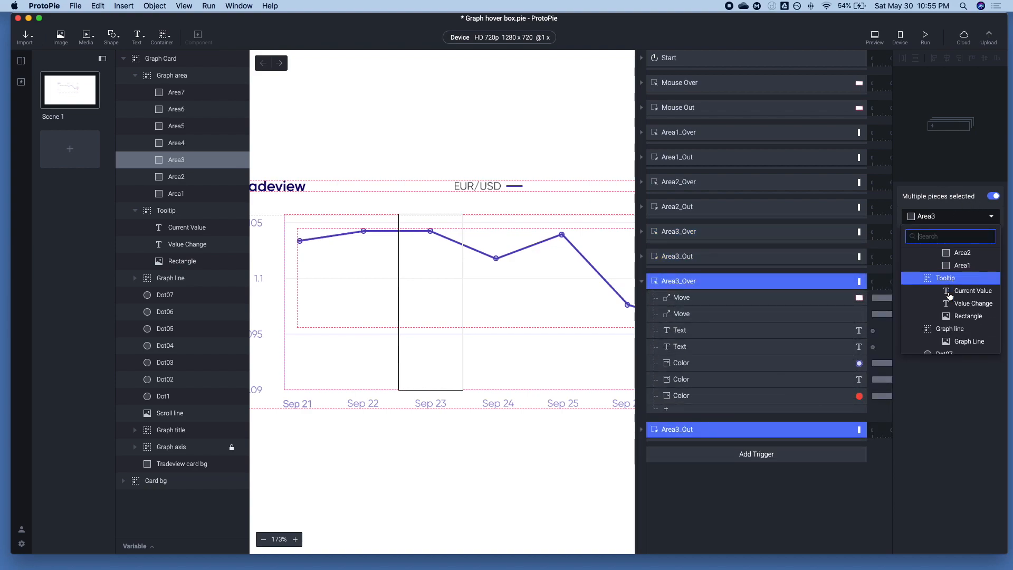
pyautogui.scroll(-10, 950, 297)
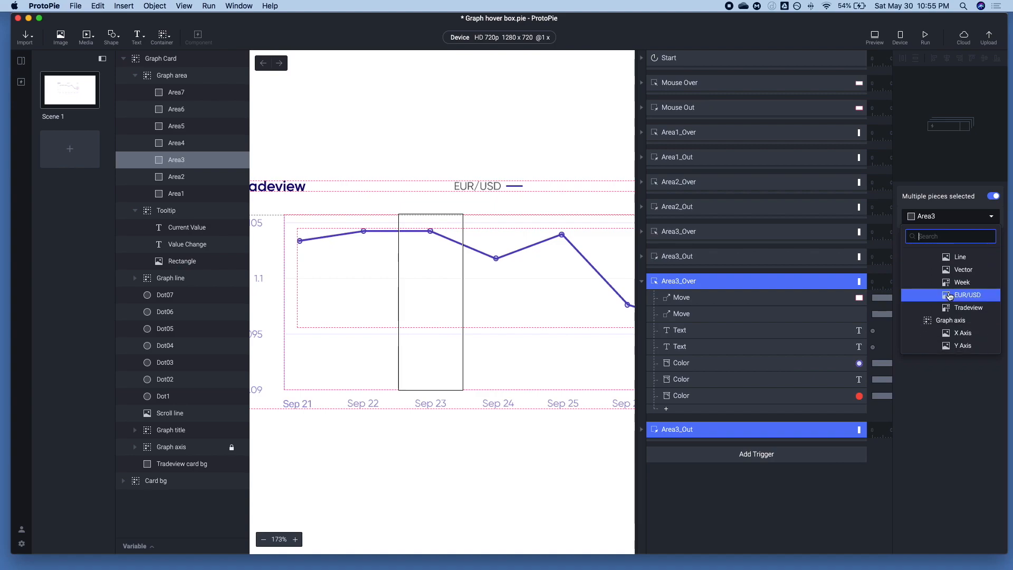
pyautogui.scroll(-5, 950, 296)
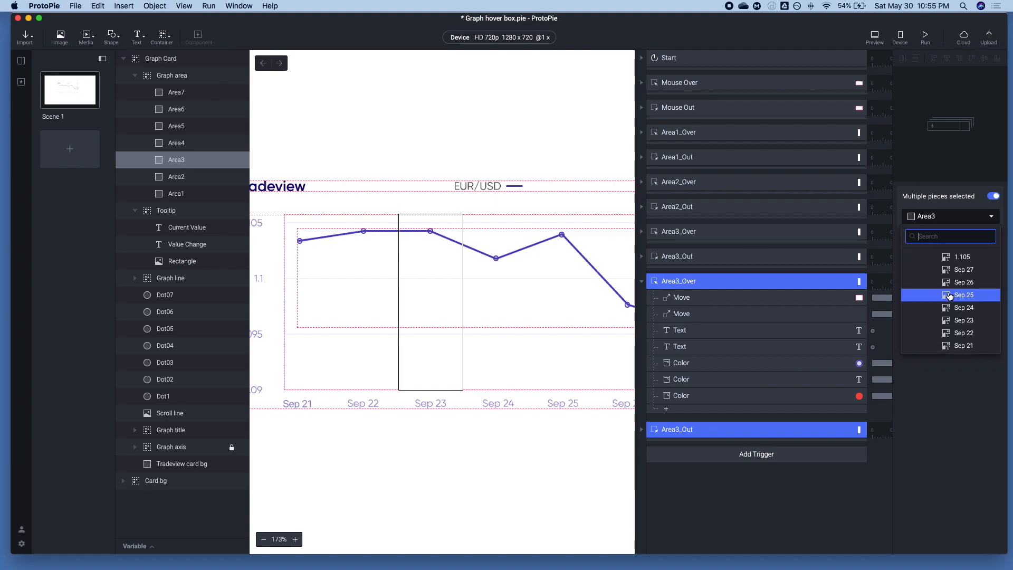
pyautogui.scroll(12, 950, 297)
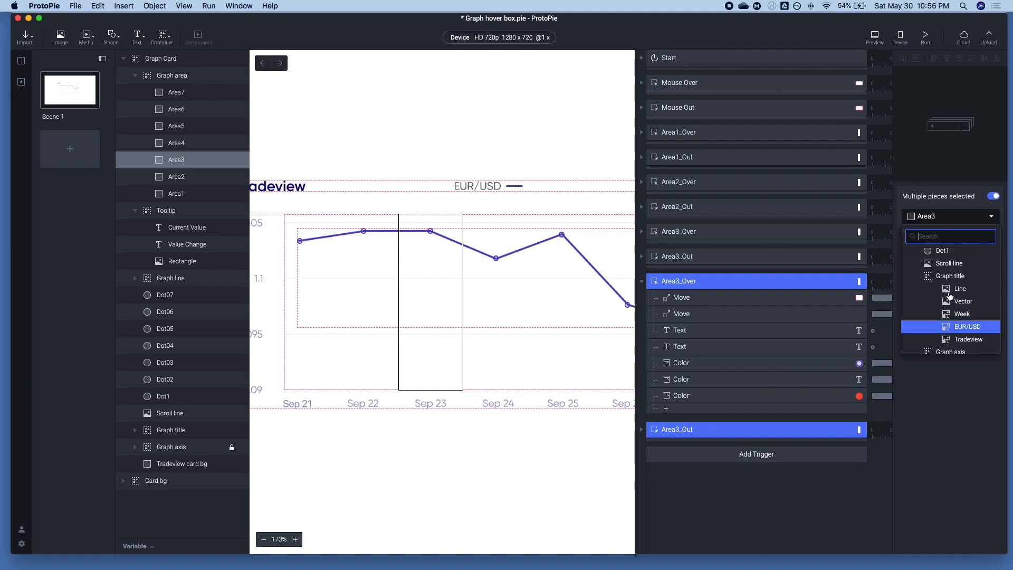
pyautogui.scroll(8, 950, 297)
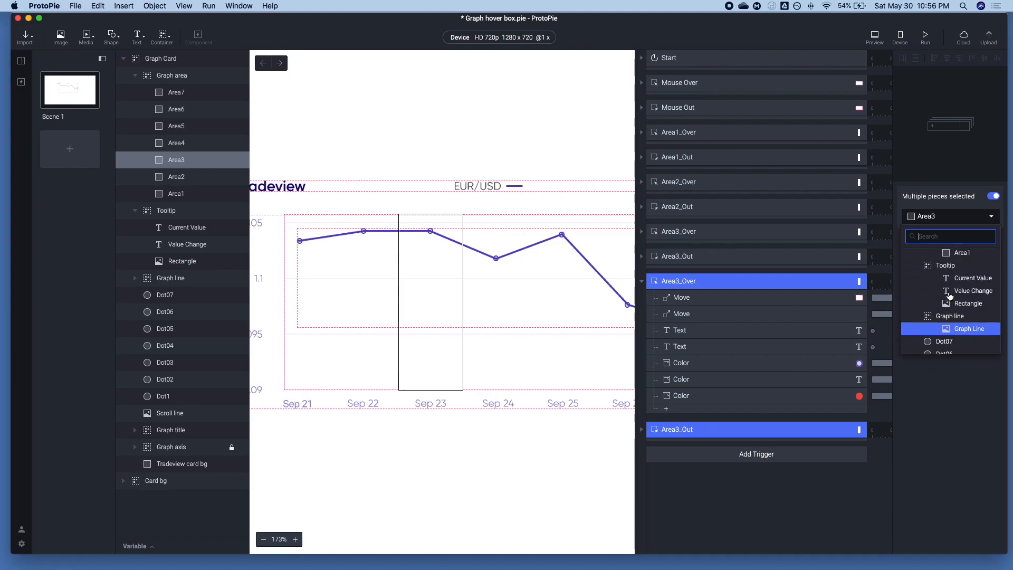
pyautogui.click(955, 317)
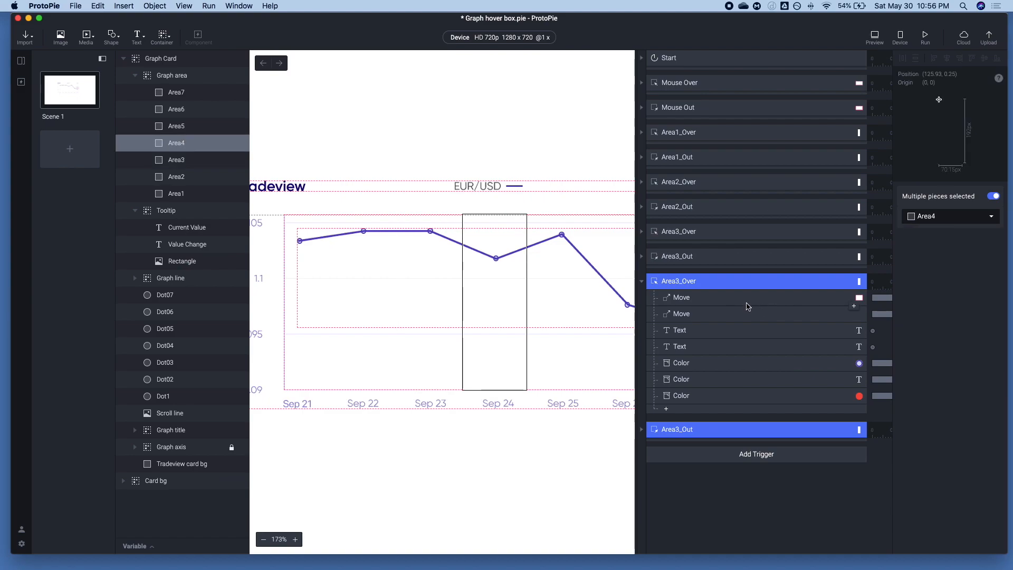
# Rename the duplicated triggers as Area4_Over and Area4_Out
pyautogui.doubleClick(681, 281)
pyautogui.click(679, 282)
pyautogui.write('4')
pyautogui.click(641, 429)
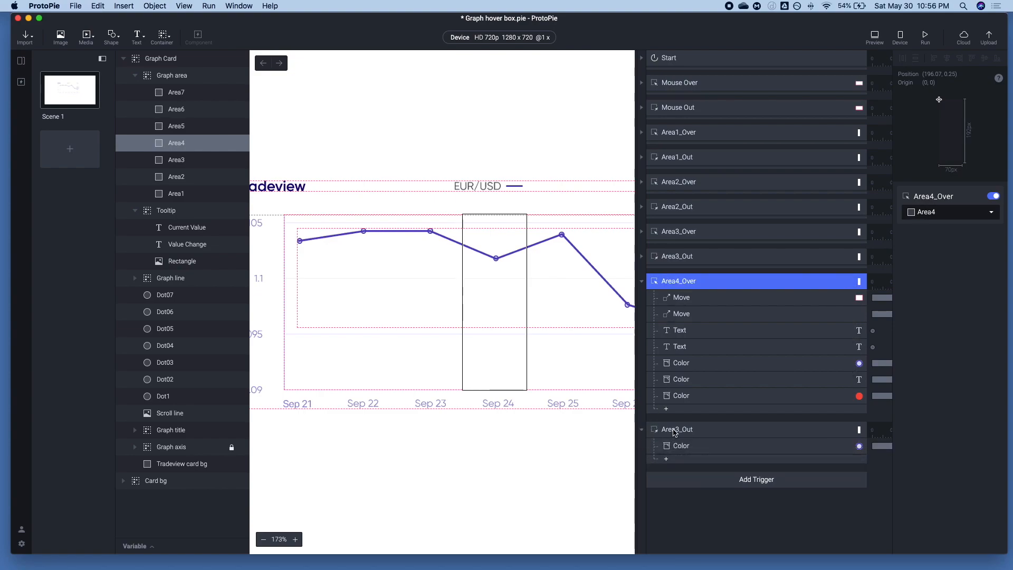
pyautogui.doubleClick(677, 429)
pyautogui.click(678, 431)
# Reassign the dot Color responses in both Area4_Over and Area4_Out from Dot03 to Dot04
pyautogui.click(680, 446)
pyautogui.keyDown('super'); pyautogui.click(680, 378); pyautogui.keyUp('super')
pyautogui.keyDown('super'); pyautogui.click(683, 381); pyautogui.keyUp('super')
pyautogui.keyDown('super'); pyautogui.click(682, 365); pyautogui.keyUp('super')
pyautogui.click(943, 216)
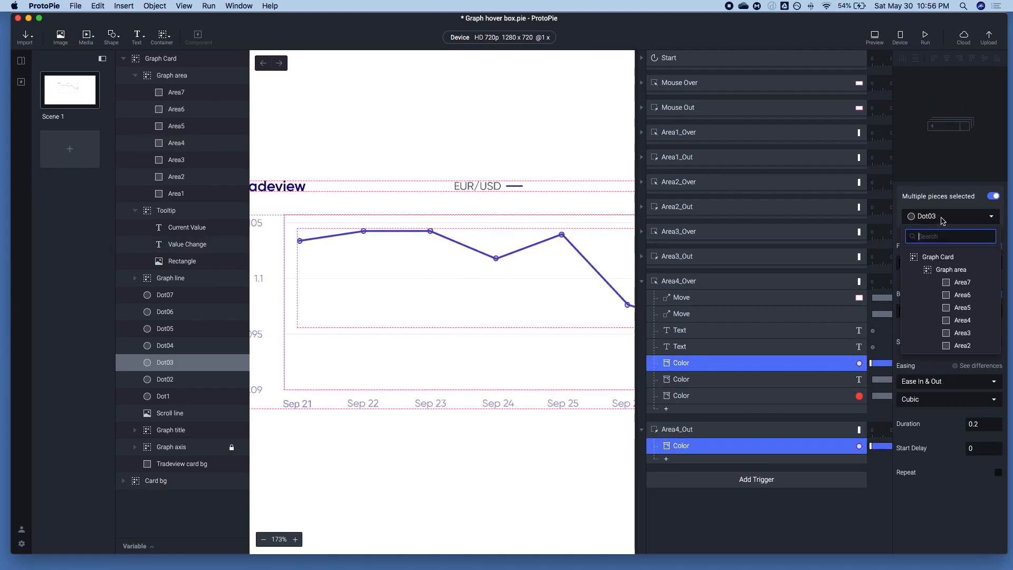
pyautogui.write('dot')
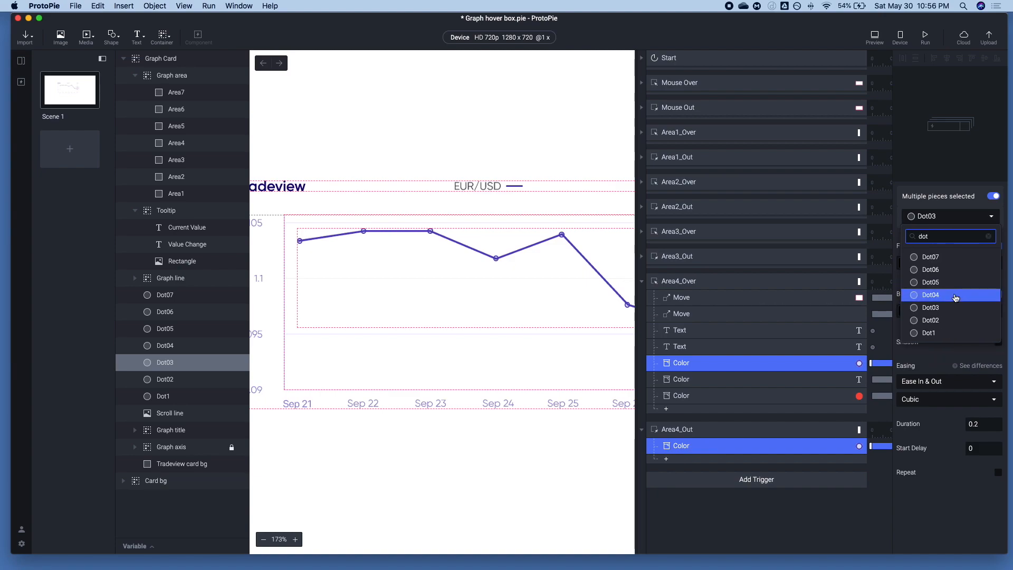
pyautogui.click(945, 295)
# In Area4_Over, set the Value Change text content to "- 0.003 (-0.27%)" and the Current Value text content to 1.0987
pyautogui.click(673, 346)
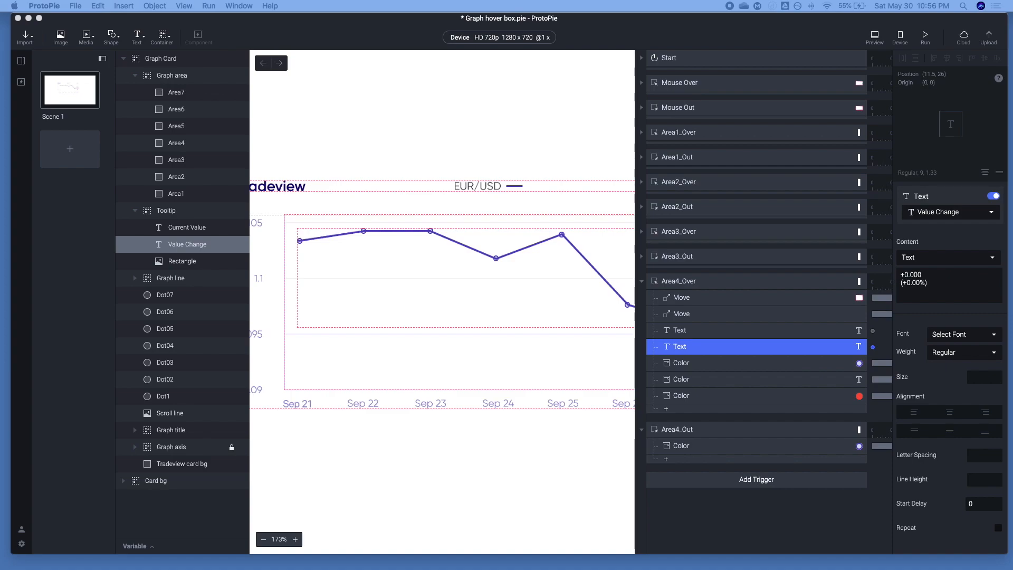
pyautogui.click(945, 282)
pyautogui.press('super+a')
pyautogui.press('super+v')
pyautogui.click(793, 331)
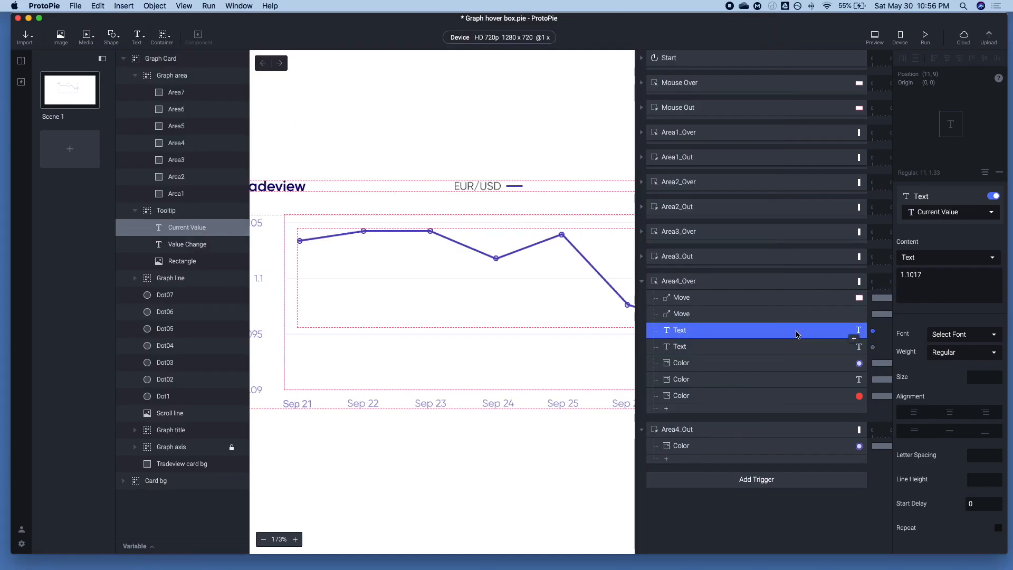
# Set the Tooltip Move response's position in Area4_Over to X 300, matching Dot04, and Y 100
pyautogui.click(684, 312)
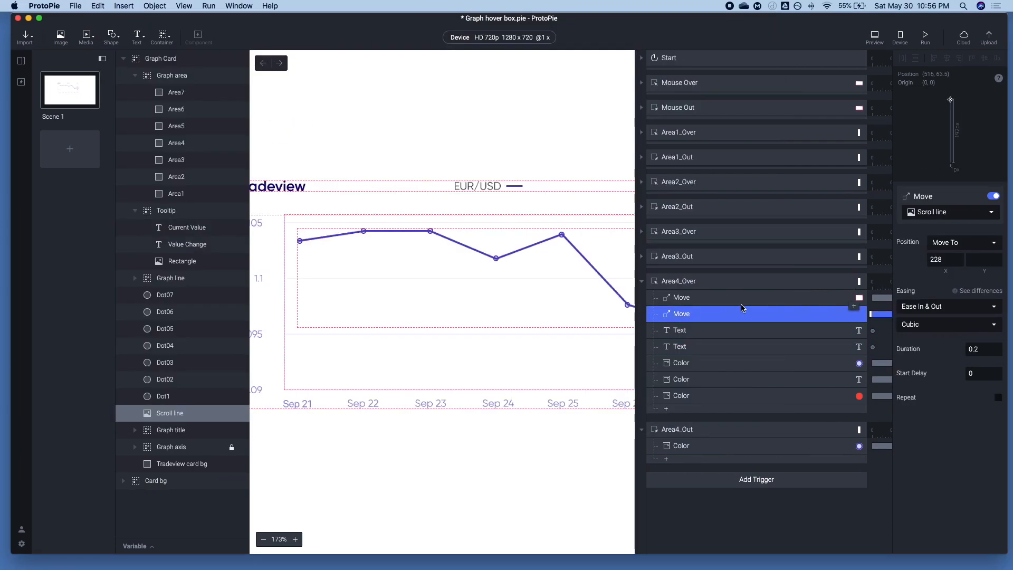
pyautogui.click(706, 296)
pyautogui.click(197, 351)
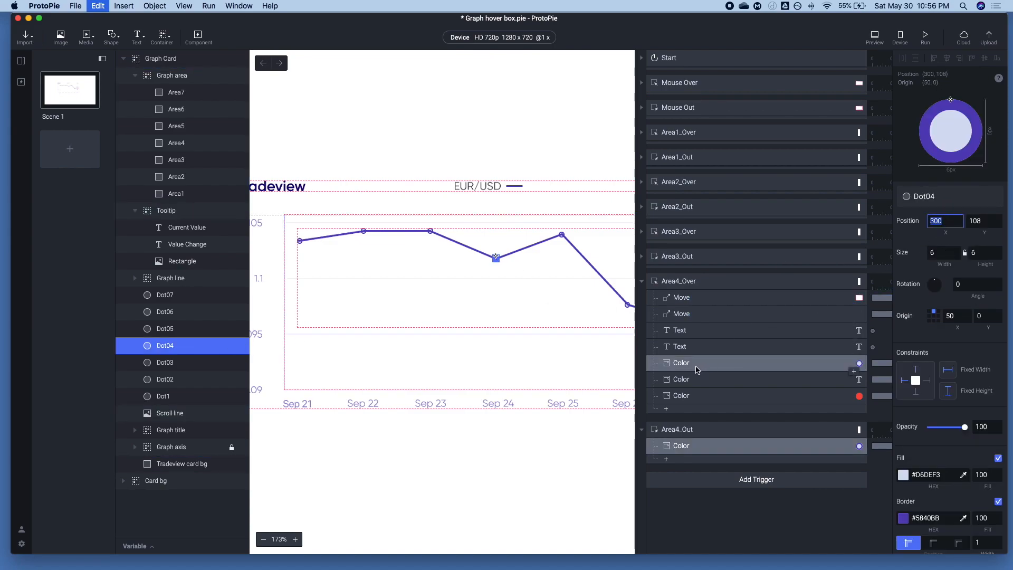
pyautogui.click(681, 298)
pyautogui.click(950, 259)
pyautogui.write('300')
pyautogui.click(979, 259)
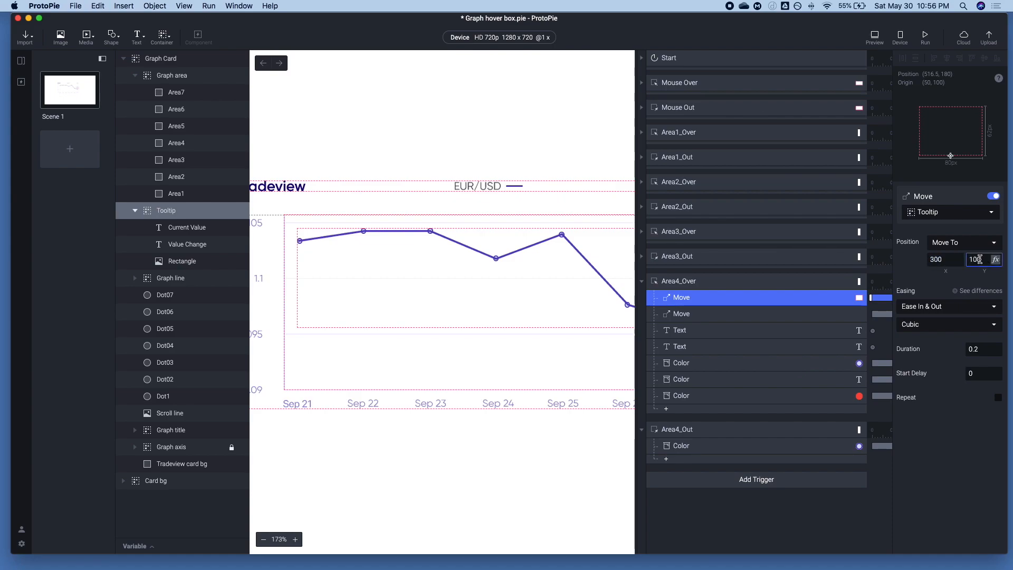
# Set the Scroll line Move response's X position in the Area4_Over trigger to 300
pyautogui.click(720, 314)
pyautogui.click(949, 259)
pyautogui.press('super+v')
# Check the targets and settings of the Color and Text responses in the Area4_Over trigger
pyautogui.click(698, 396)
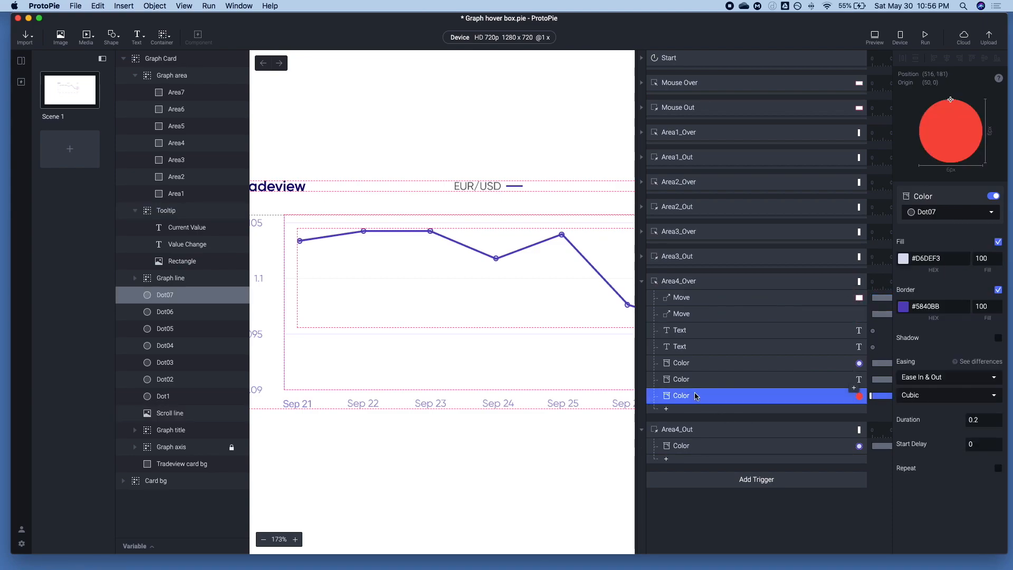
pyautogui.click(685, 379)
pyautogui.click(682, 368)
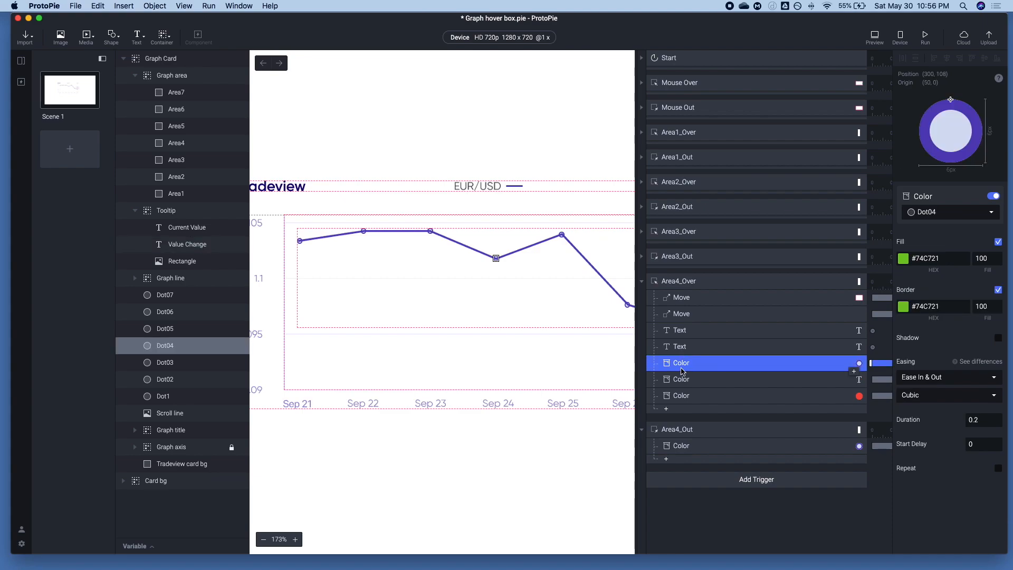
pyautogui.click(691, 348)
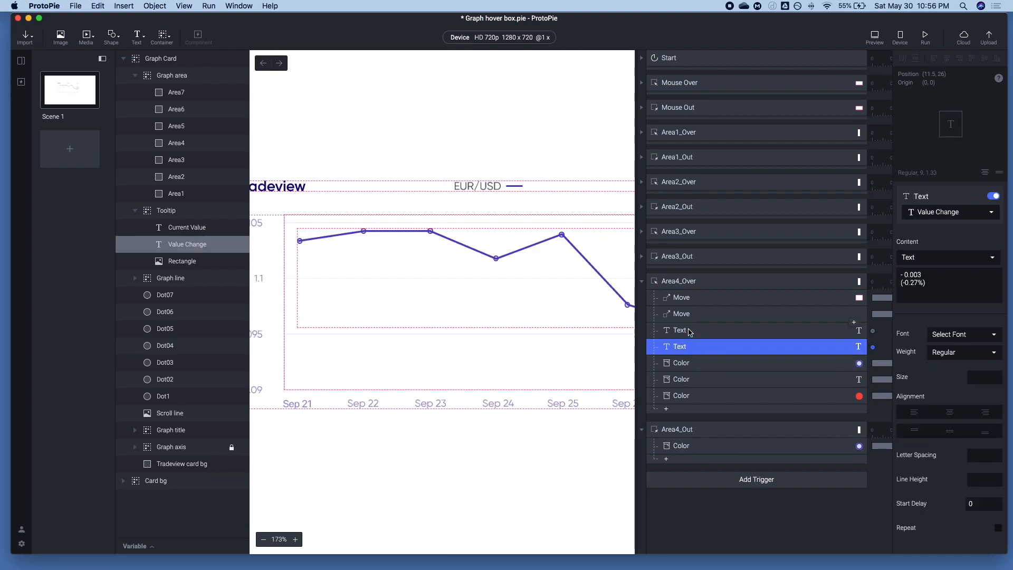
pyautogui.click(682, 338)
pyautogui.click(680, 380)
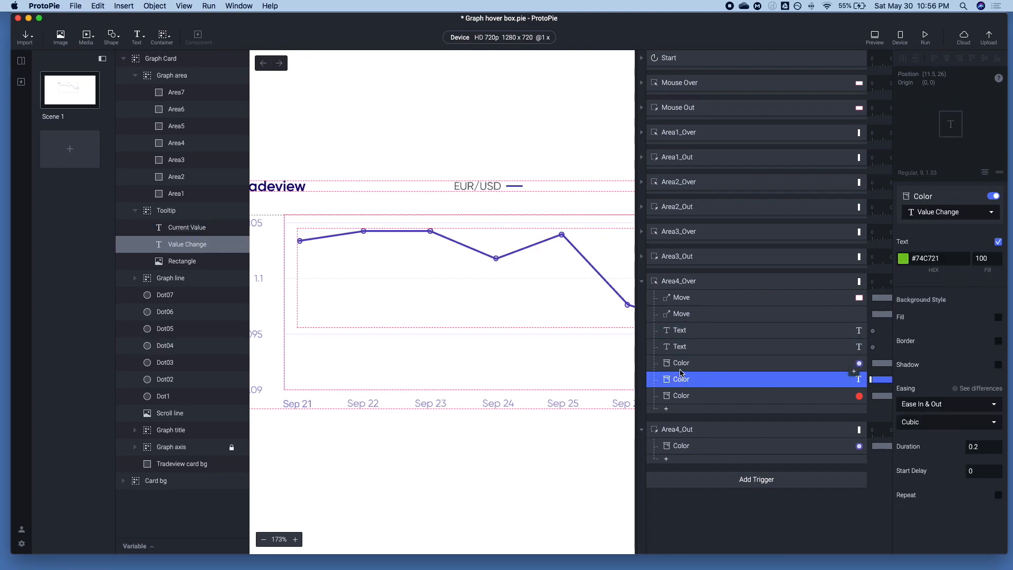
# Set both the fill and border of the Dot04 Color response in Area4_Over to red #F64C3F
pyautogui.keyDown('shift'); pyautogui.click(681, 364); pyautogui.keyUp('shift')
pyautogui.click(722, 364)
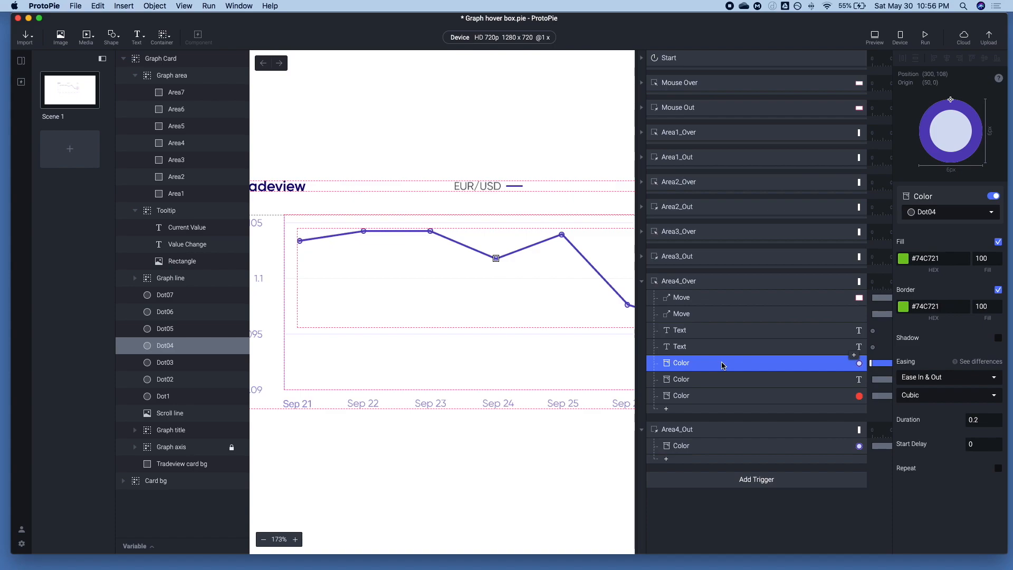
pyautogui.click(909, 259)
pyautogui.click(945, 401)
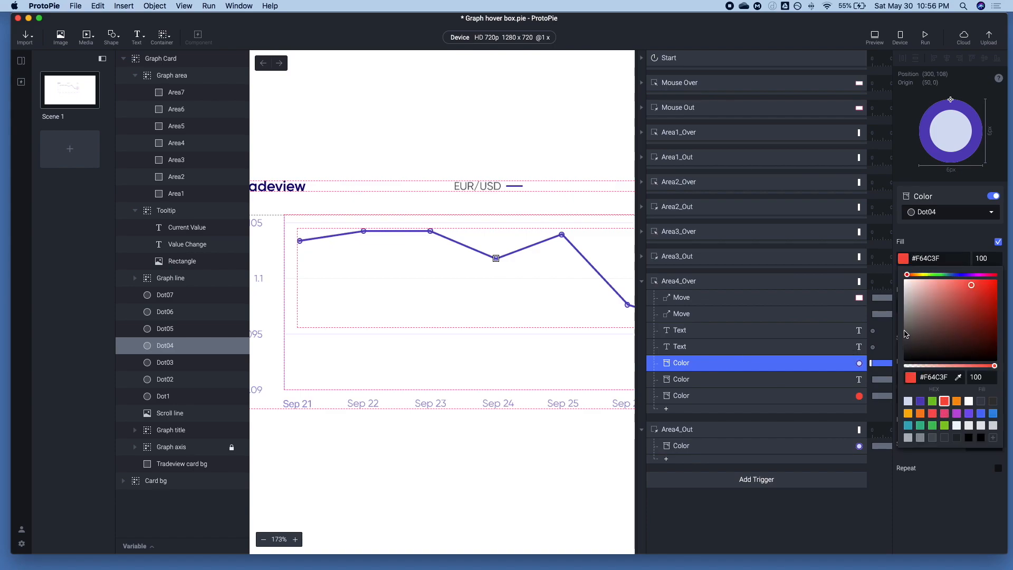
pyautogui.click(933, 239)
pyautogui.click(904, 306)
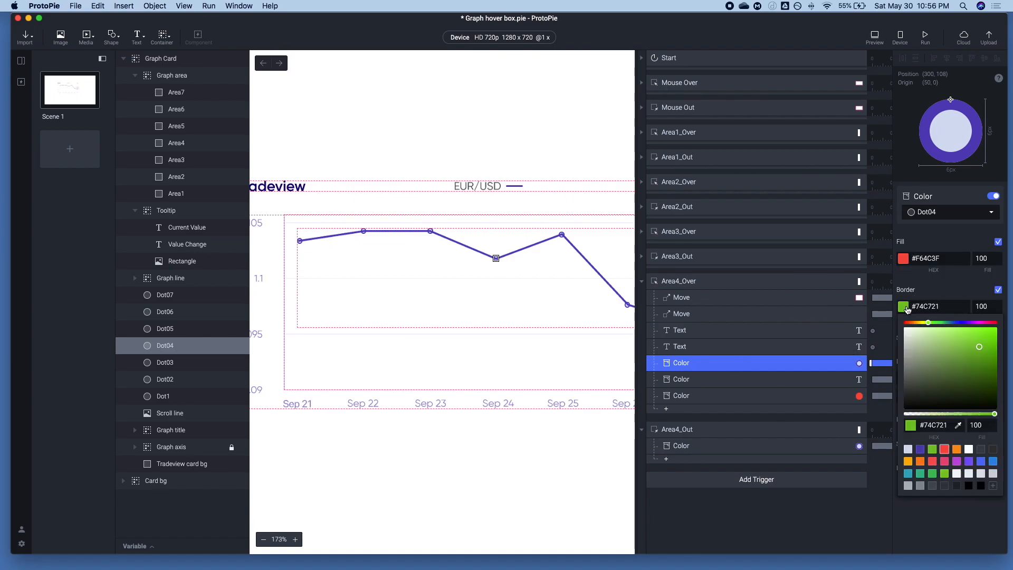
pyautogui.click(944, 451)
# Change the Value Change Color response's text color in Area4_Over to red #F64C3F
pyautogui.click(720, 380)
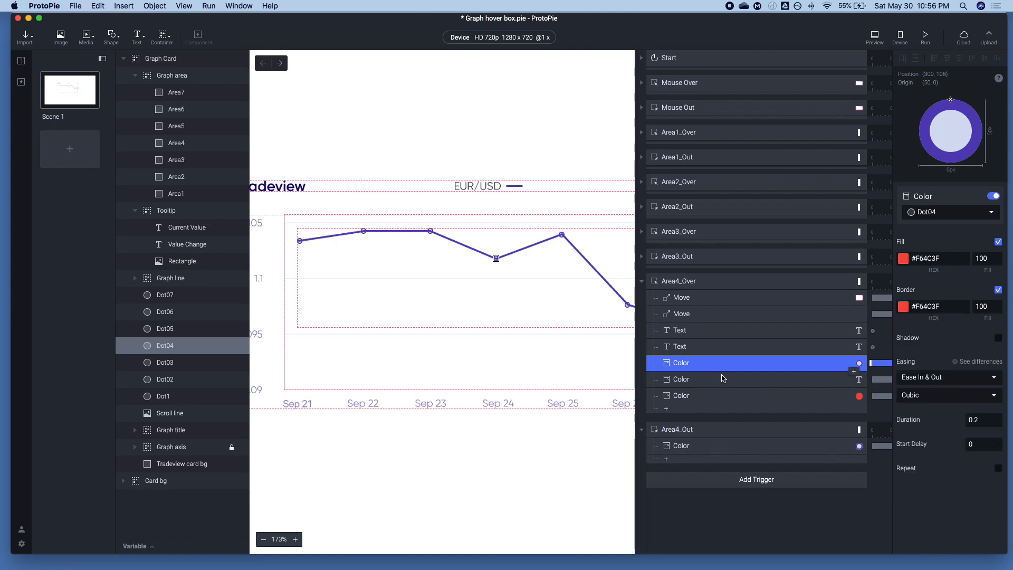
pyautogui.click(723, 379)
pyautogui.click(903, 258)
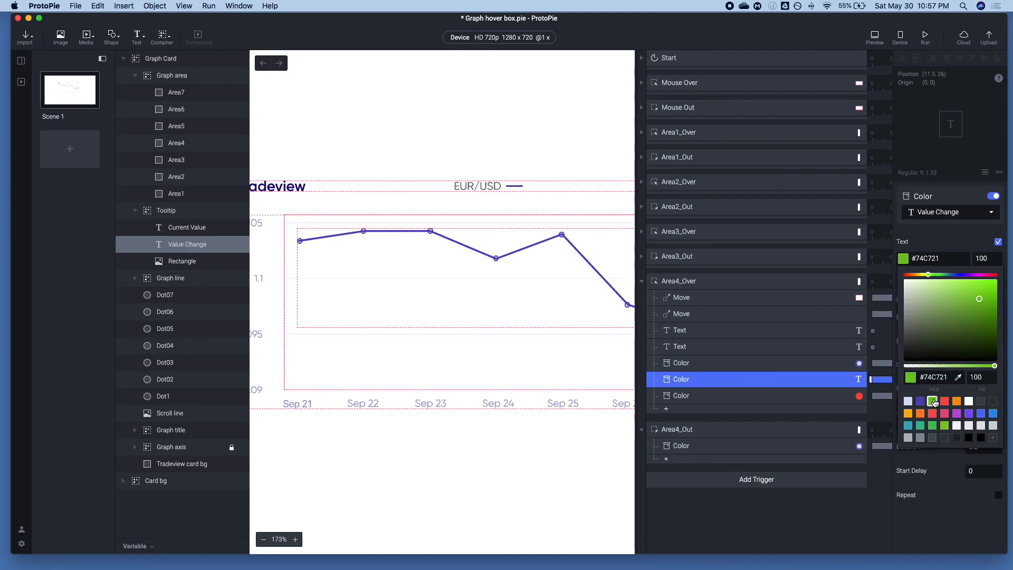
pyautogui.click(945, 402)
# Review the Dot04 color and tooltip text responses in Area4_Over and the Color response in Area4_Out
pyautogui.click(691, 363)
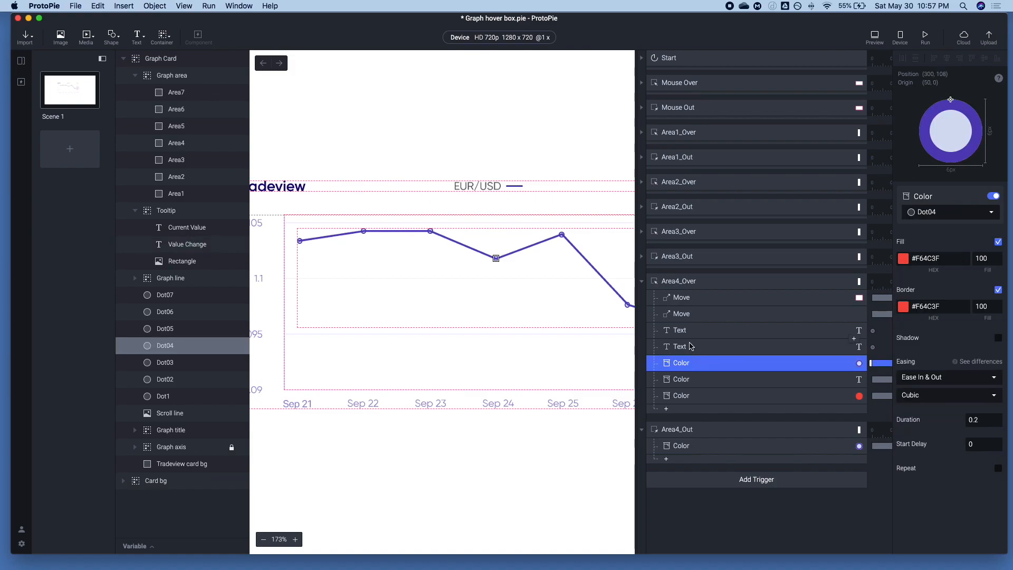
pyautogui.click(687, 345)
pyautogui.click(686, 331)
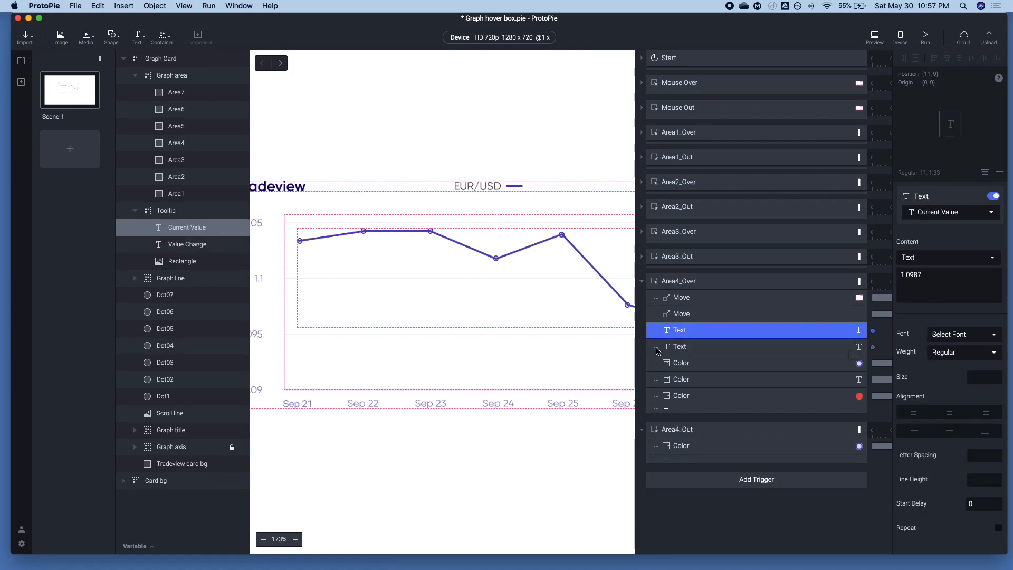
pyautogui.hscroll(2, 534, 266)
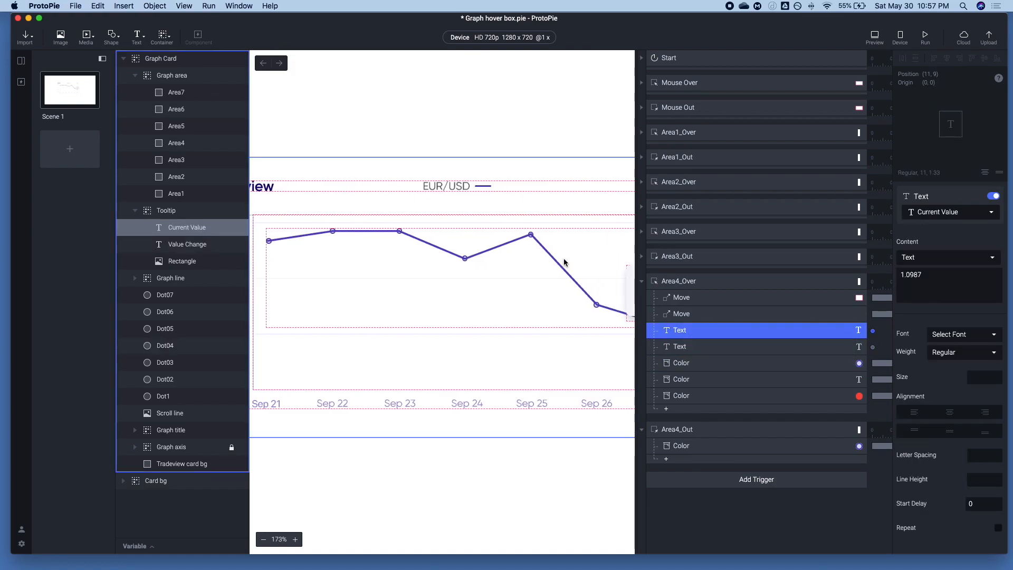
pyautogui.click(690, 447)
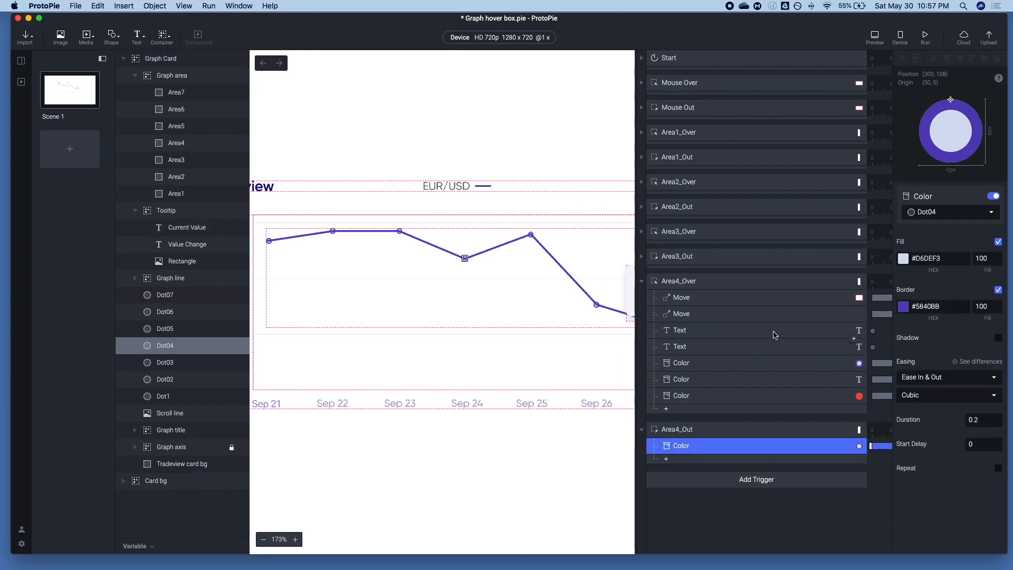
# Duplicate the Area4_Over and Area4_Out triggers together with their responses
pyautogui.click(669, 429)
pyautogui.keyDown('shift'); pyautogui.click(678, 282); pyautogui.keyUp('shift')
pyautogui.press('super+c')
pyautogui.press('super+v')
pyautogui.scroll(-5, 679, 296)
# Rename the duplicated over trigger as Area5_Over and the duplicated out trigger as Area%_Out
pyautogui.doubleClick(678, 145)
pyautogui.click(678, 144)
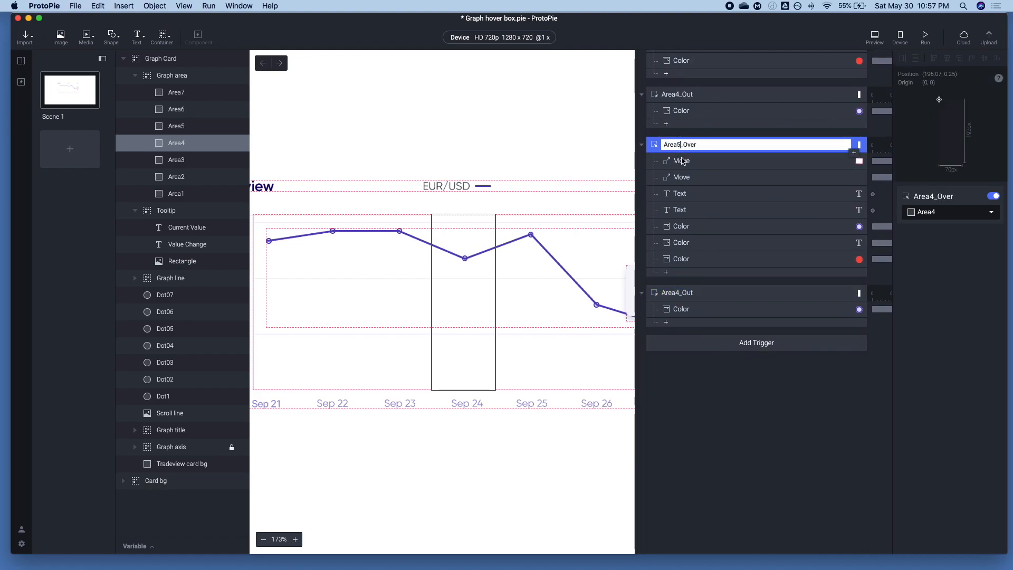
pyautogui.press('Return')
pyautogui.doubleClick(679, 293)
pyautogui.click(679, 293)
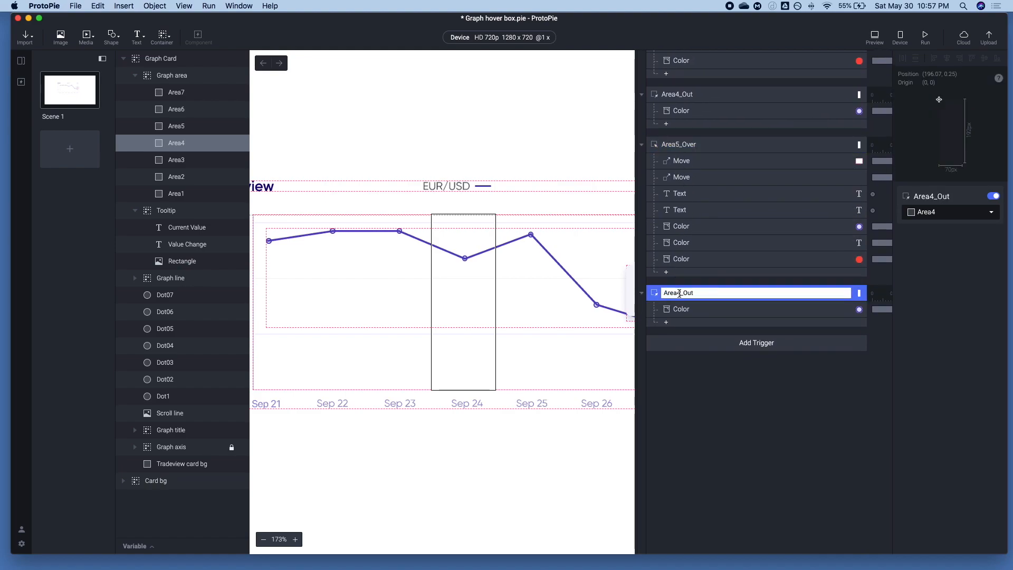
pyautogui.press('BackSpace')
pyautogui.write('%')
# Retarget the dot Color responses in the Area5_Over and Area%_Out triggers to Dot05 together
pyautogui.click(674, 309)
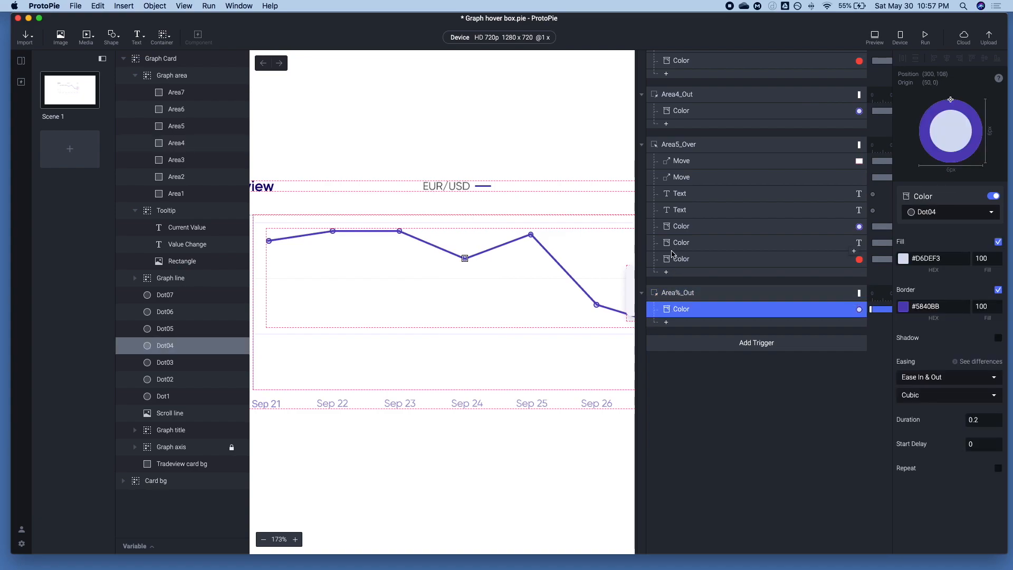
pyautogui.keyDown('super'); pyautogui.click(675, 244); pyautogui.keyUp('super')
pyautogui.keyDown('super'); pyautogui.click(675, 242); pyautogui.keyUp('super')
pyautogui.keyDown('super'); pyautogui.click(679, 226); pyautogui.keyUp('super')
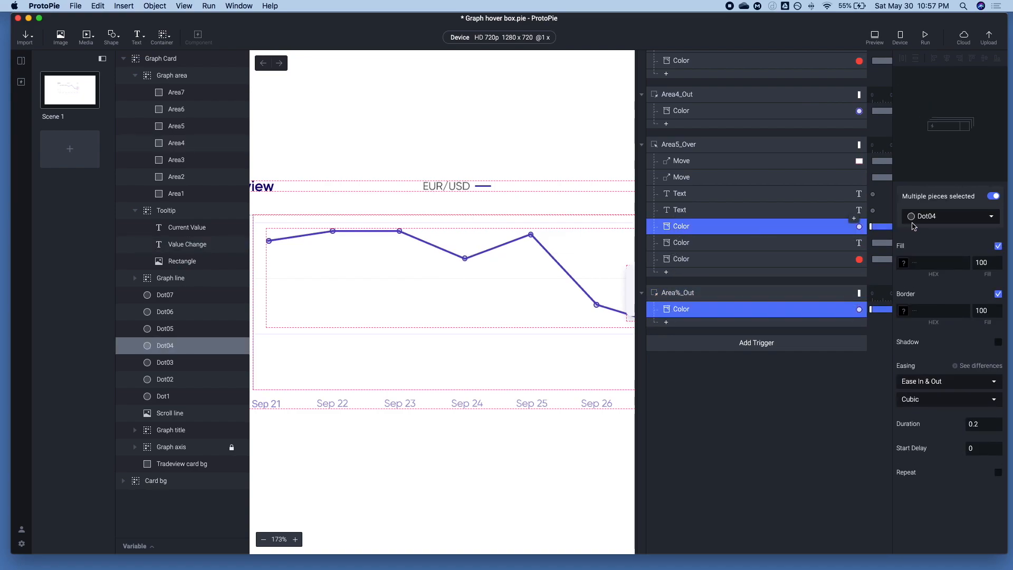
pyautogui.click(929, 216)
pyautogui.write('Dot')
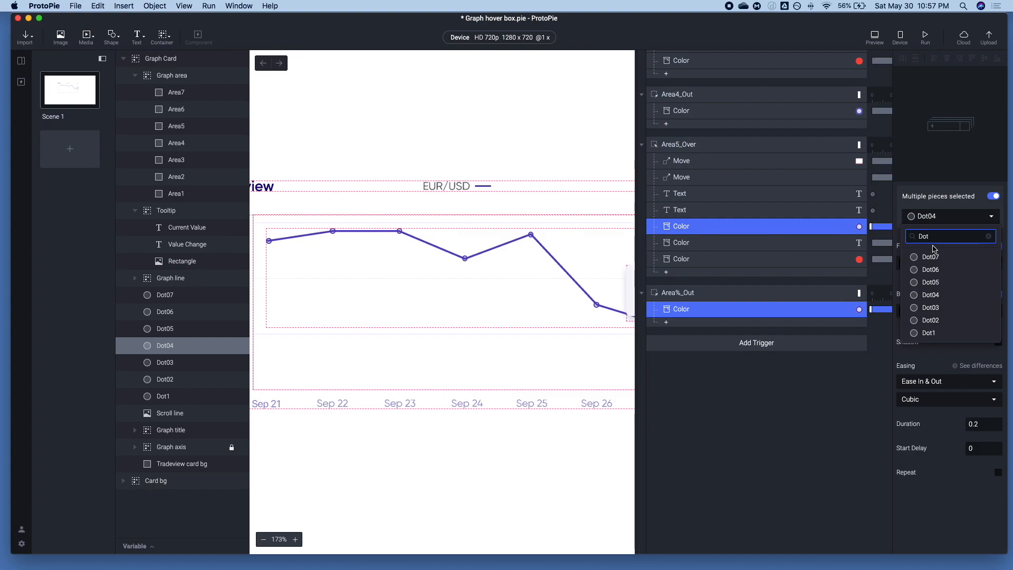
pyautogui.click(930, 282)
# Change the Value Change Color response's text color in Area5_Over to green #74C721
pyautogui.click(708, 246)
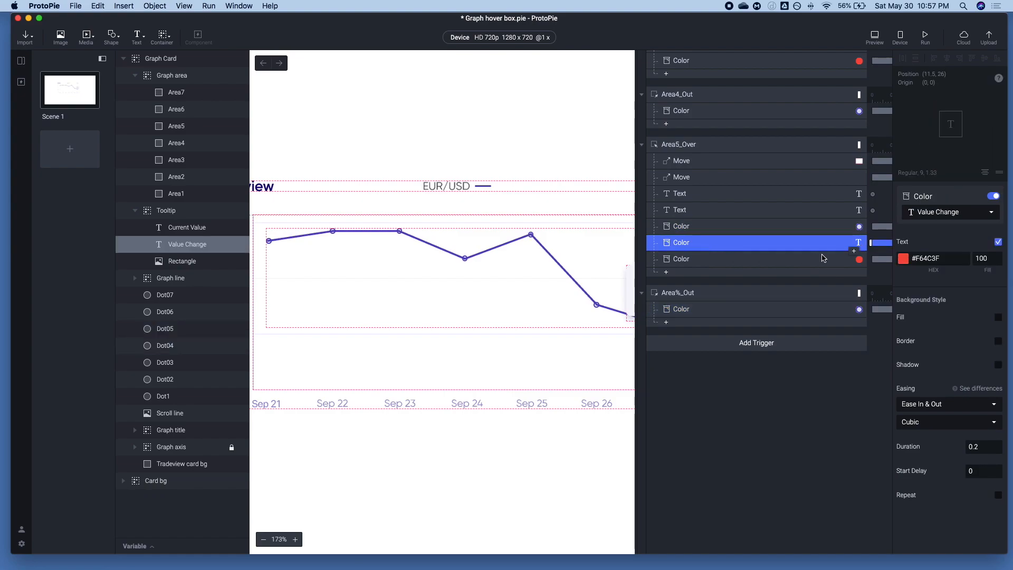
pyautogui.click(904, 258)
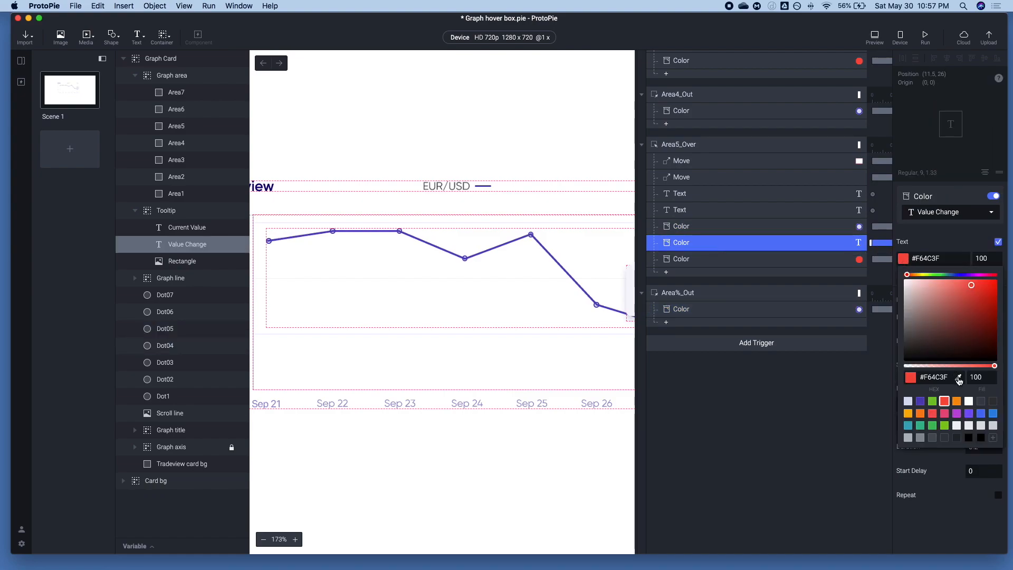
pyautogui.click(932, 401)
pyautogui.click(682, 248)
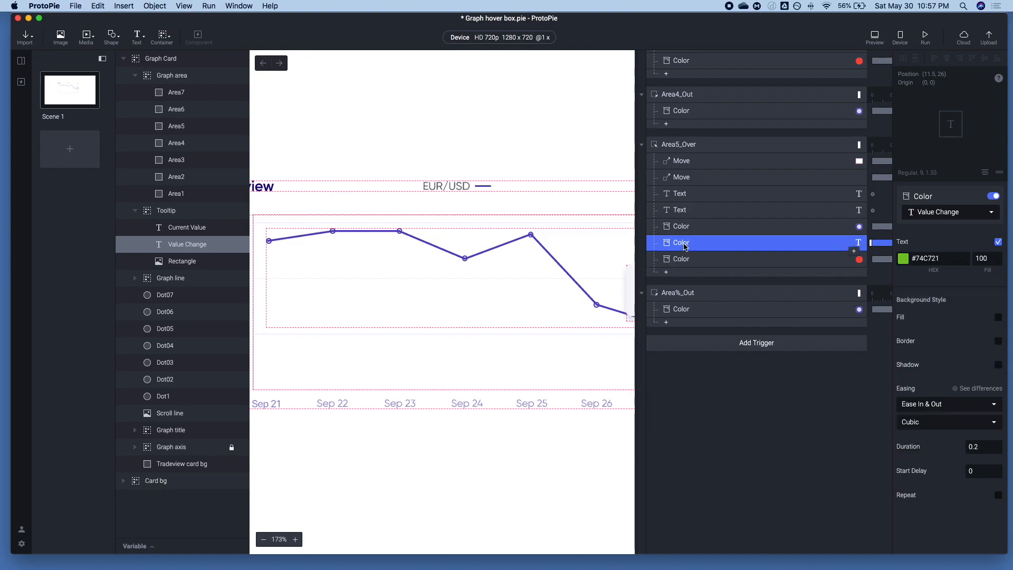
# Set the tooltip's Move response in Area5_Over to Dot05's position, X 372 and Y 82
pyautogui.click(681, 210)
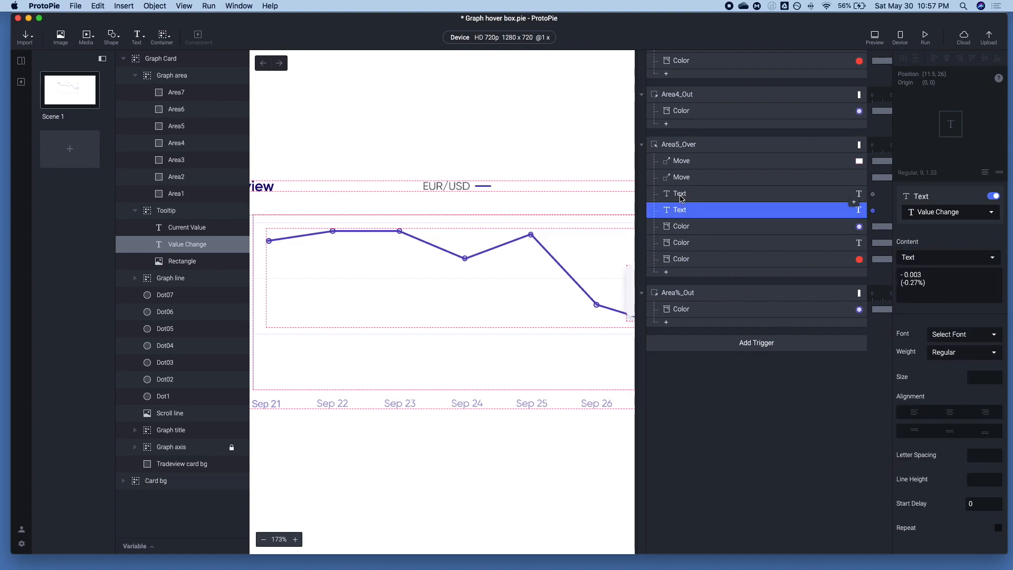
pyautogui.click(683, 242)
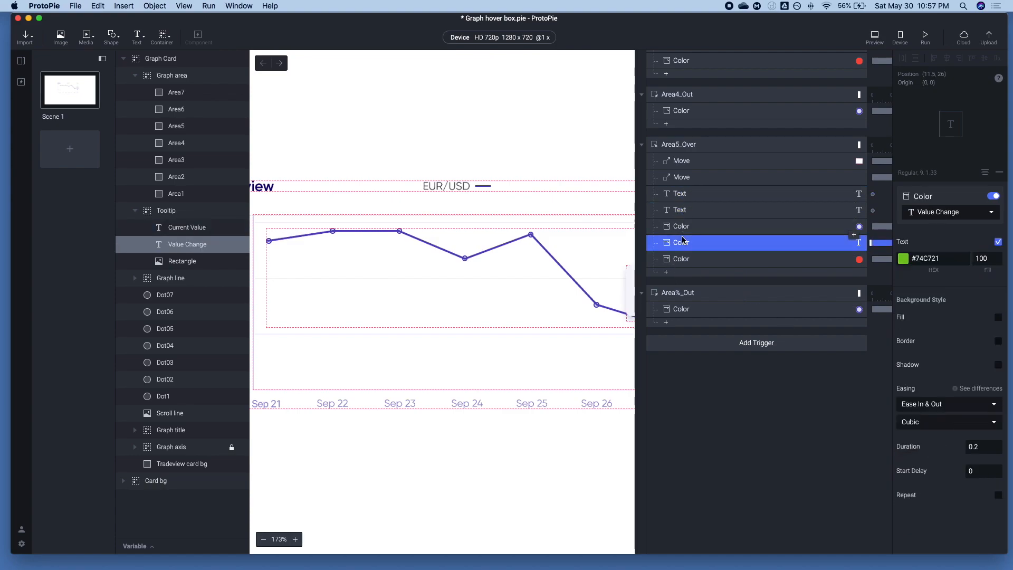
pyautogui.click(682, 178)
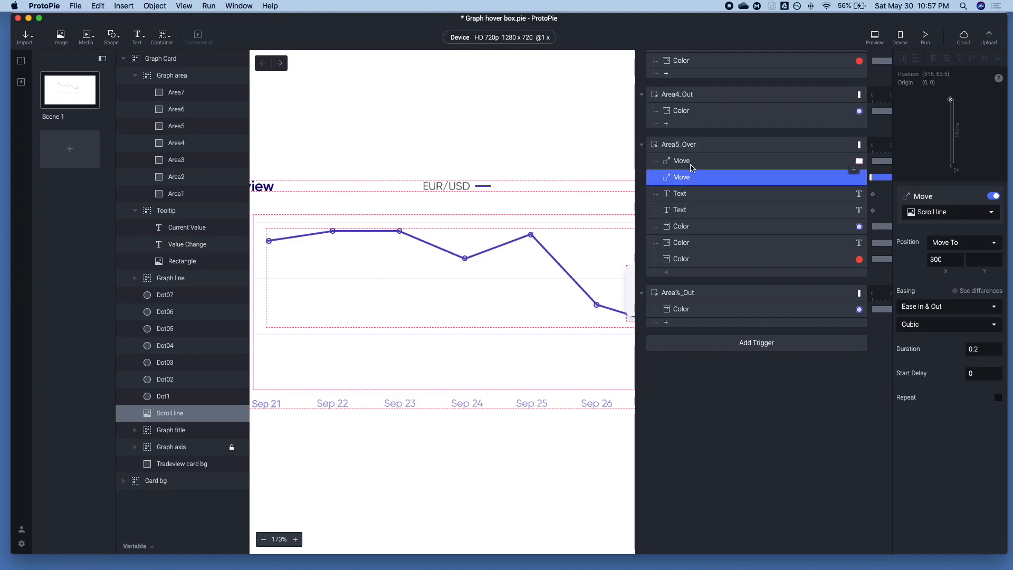
pyautogui.click(173, 330)
pyautogui.click(947, 222)
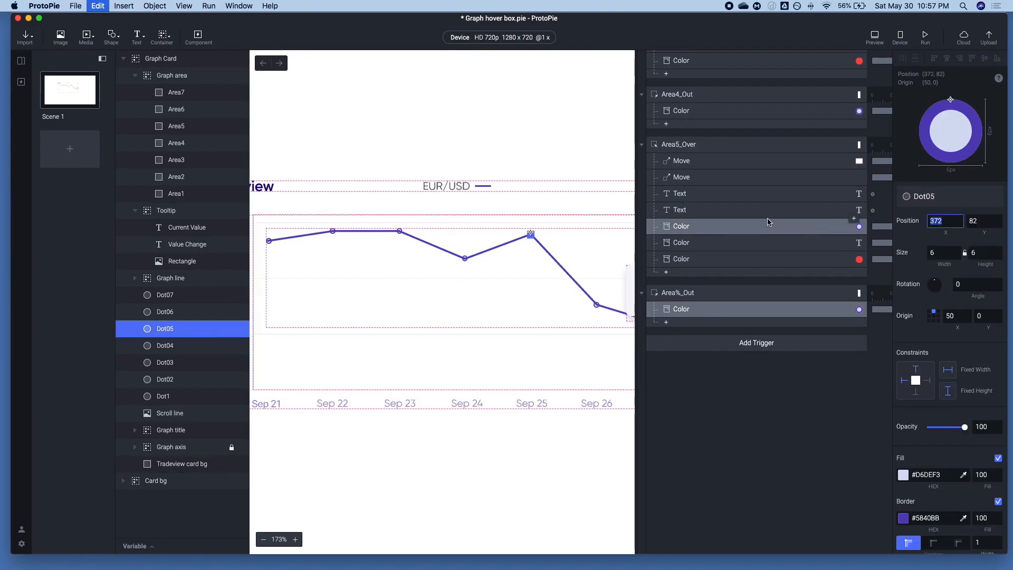
pyautogui.click(689, 161)
pyautogui.click(944, 259)
pyautogui.press('super+v')
pyautogui.press('Tab')
pyautogui.write('82')
pyautogui.press('Tab')
# Set the Scroll line's Move response in Area5_Over to X 372
pyautogui.click(735, 179)
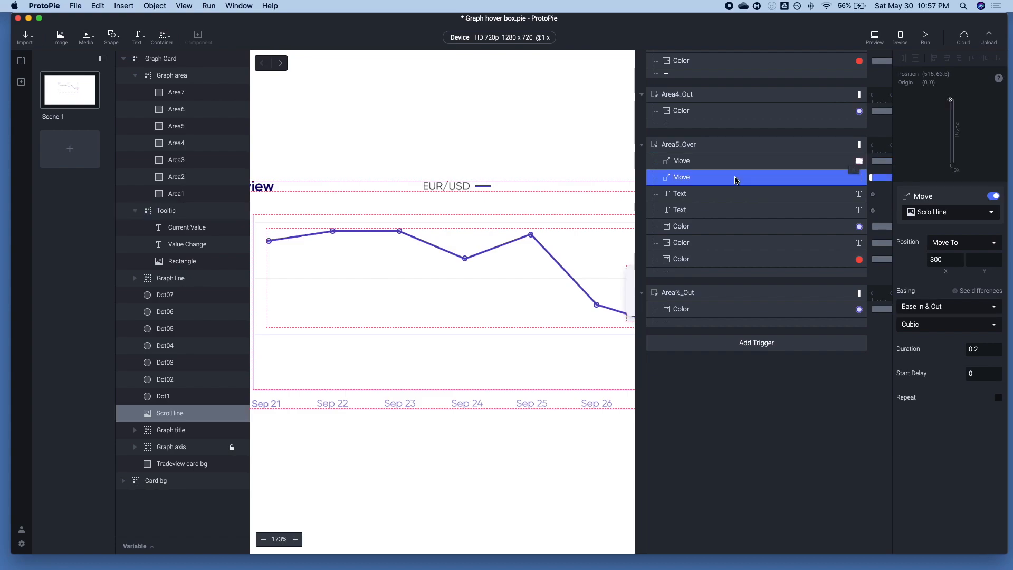
pyautogui.doubleClick(937, 260)
pyautogui.press('super+v')
# Replace the content of the Current Value Text response in Area5_Over with 1.1013
pyautogui.click(689, 200)
pyautogui.click(687, 210)
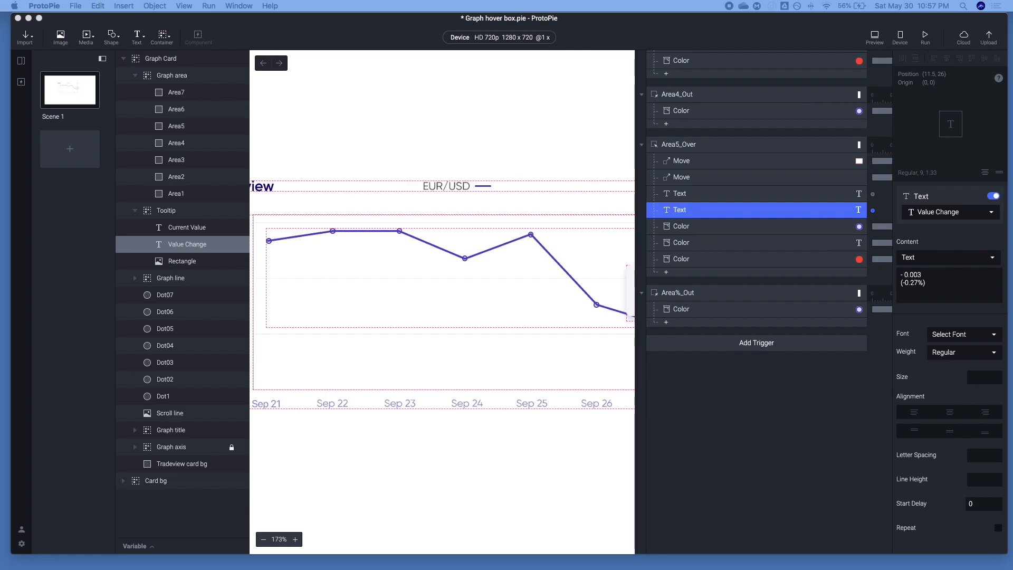
pyautogui.press('super+Tab')
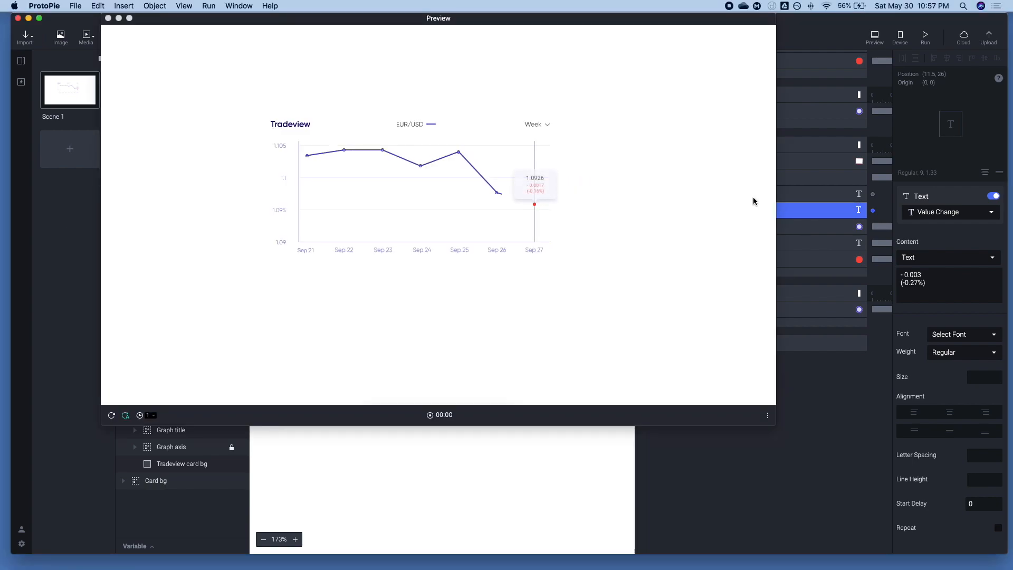
pyautogui.click(785, 199)
pyautogui.click(956, 276)
pyautogui.press('super+a')
pyautogui.press('super+v')
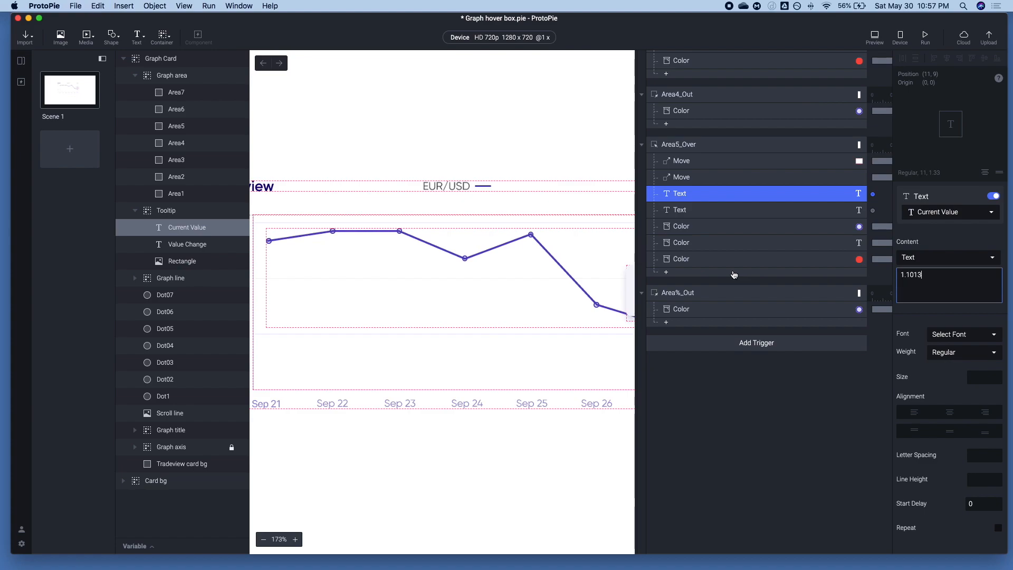
# Replace the content of the Value Change Text response in Area5_Over with the copied Sep 25 change text
pyautogui.press('super+Tab')
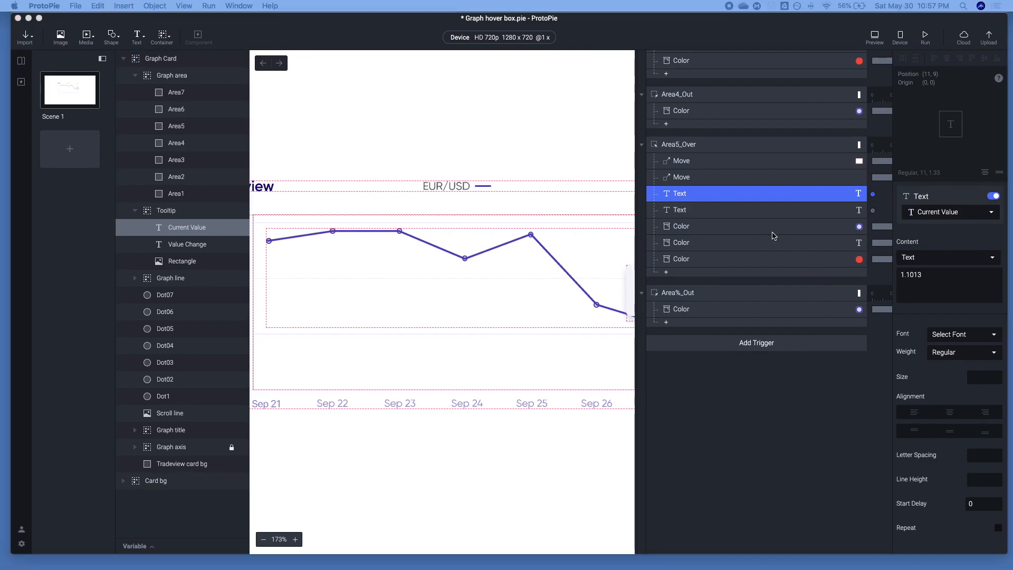
pyautogui.press('super+Tab')
pyautogui.click(781, 209)
pyautogui.click(950, 279)
pyautogui.press('super+a')
pyautogui.write('+0.026 (+0.24%)')
# Set both the fill and border of the Dot05 Color response in Area5_Over to green #74C721
pyautogui.click(681, 243)
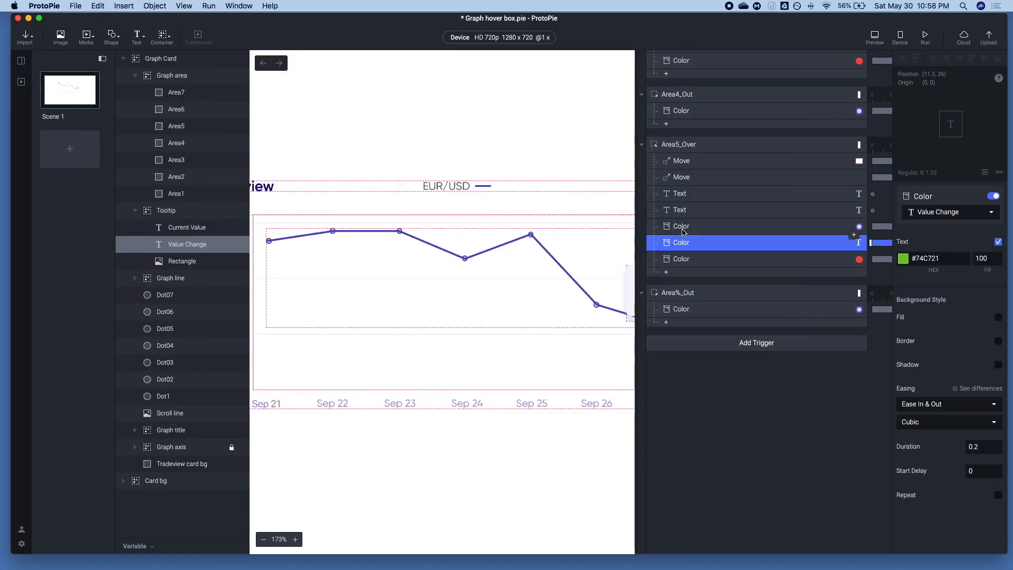
pyautogui.click(683, 230)
pyautogui.click(903, 258)
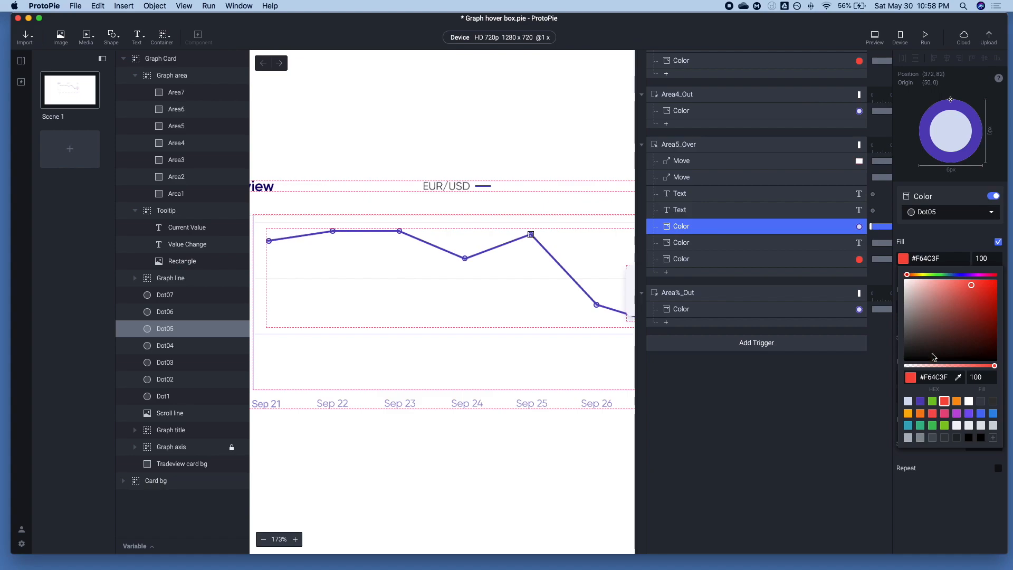
pyautogui.click(932, 401)
pyautogui.click(934, 246)
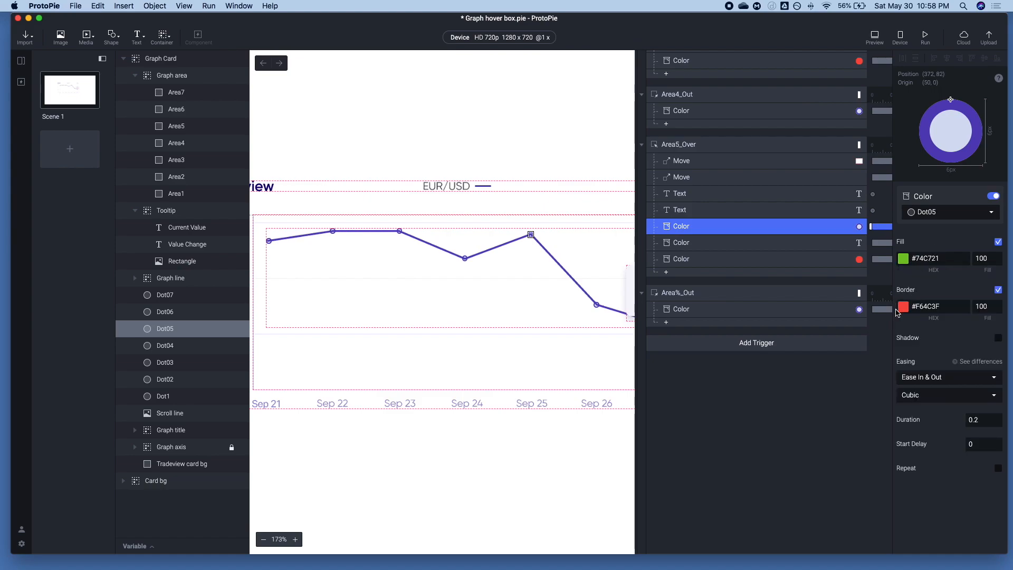
pyautogui.click(903, 306)
pyautogui.click(932, 449)
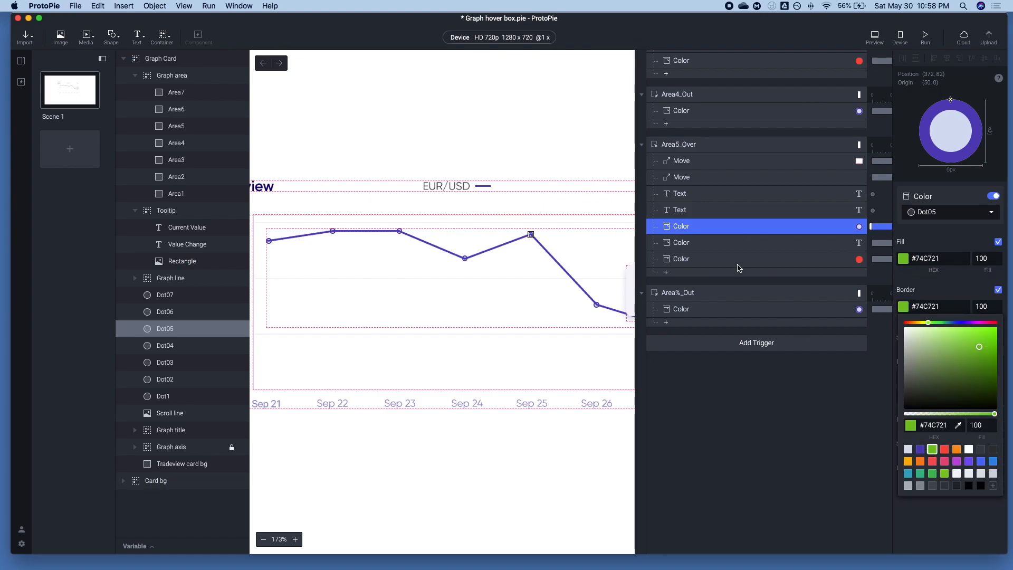
pyautogui.click(708, 243)
pyautogui.click(691, 242)
pyautogui.click(685, 228)
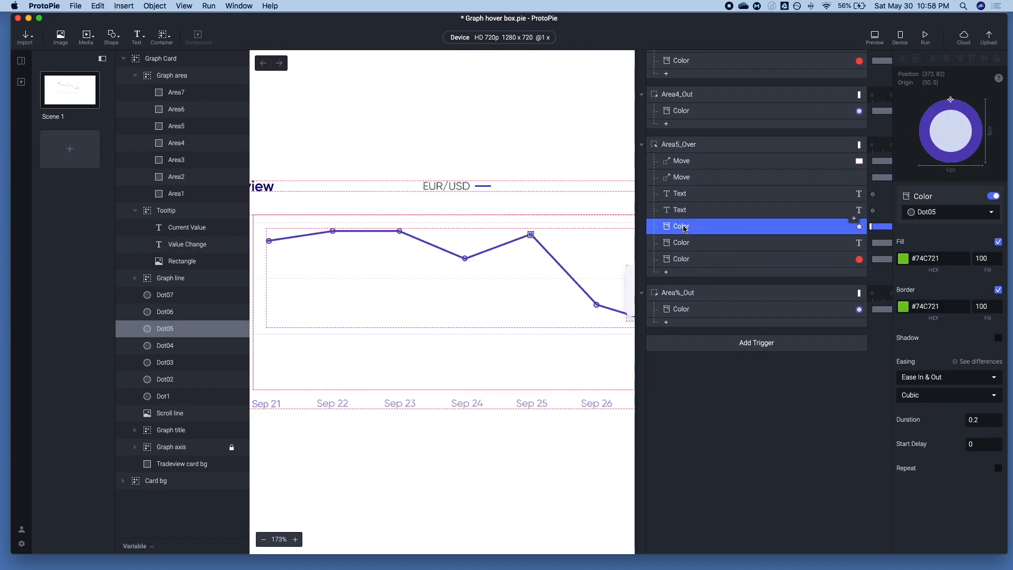
# Correct the name of the Area%_Out trigger to Area5_Out
pyautogui.click(682, 310)
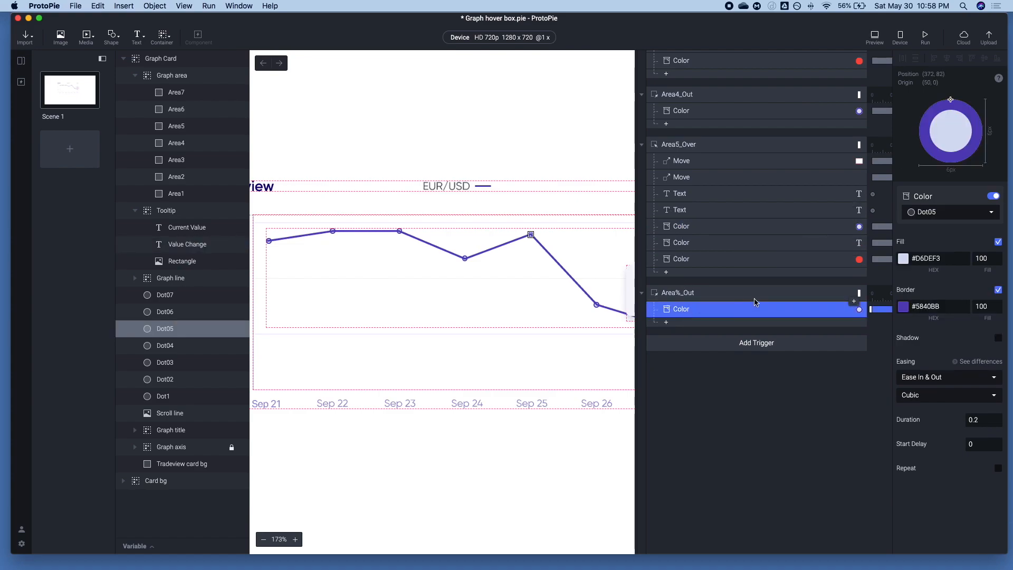
pyautogui.click(688, 295)
pyautogui.click(688, 294)
pyautogui.click(681, 293)
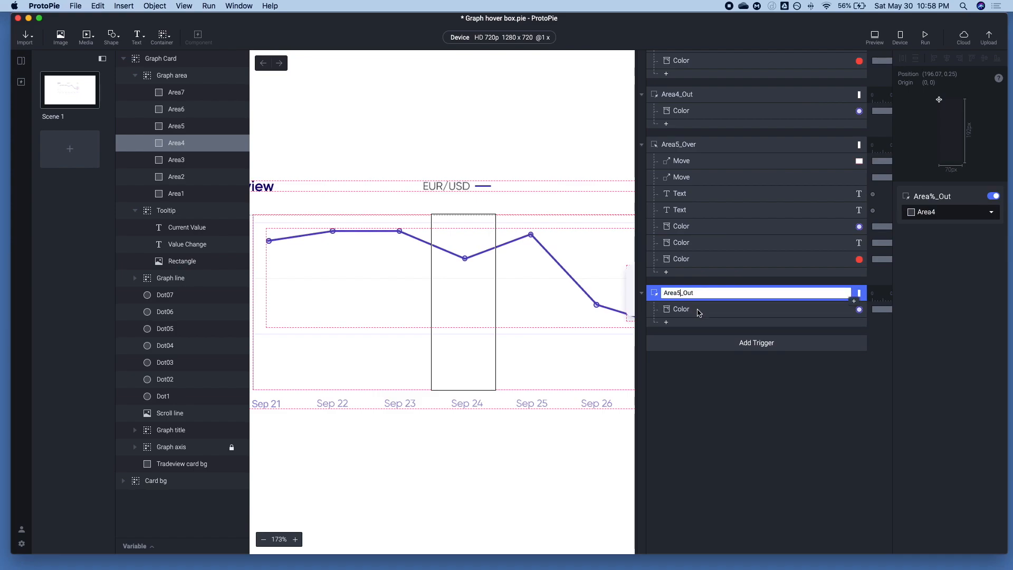
# Duplicate the Area5_Over and Area5_Out triggers together with their responses
pyautogui.click(657, 293)
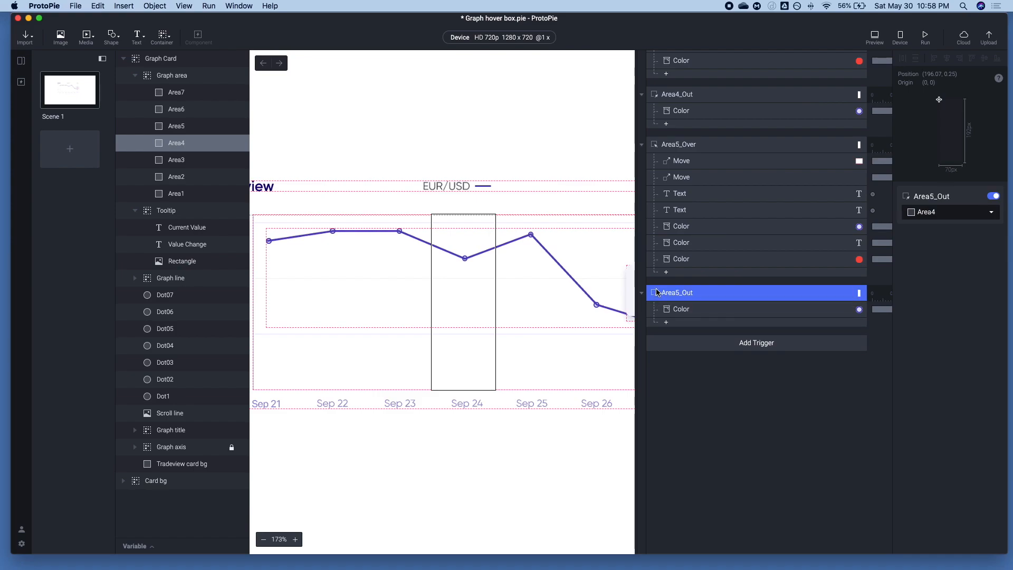
pyautogui.keyDown('shift'); pyautogui.click(688, 146); pyautogui.keyUp('shift')
pyautogui.press('super+c')
pyautogui.press('super+v')
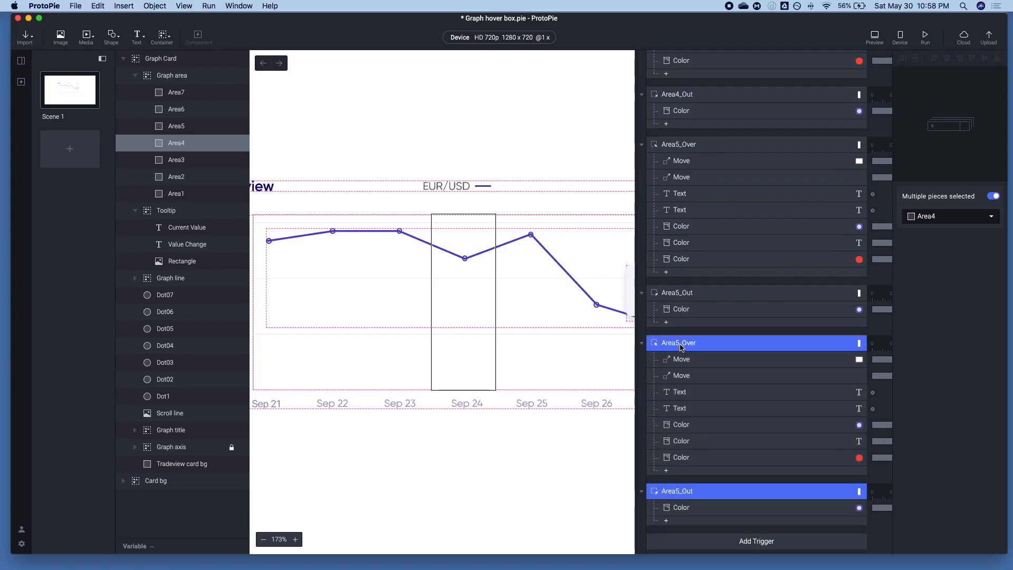
# Rename the two duplicated triggers as Area6_Over and Area6_Out
pyautogui.click(680, 347)
pyautogui.click(680, 346)
pyautogui.click(680, 345)
pyautogui.write('6')
pyautogui.press('Return')
pyautogui.click(680, 493)
pyautogui.click(680, 493)
pyautogui.press('BackSpace')
pyautogui.write('6')
# Retarget the dot Color responses in Area6_Over and Area6_Out to Dot06 together
pyautogui.click(682, 513)
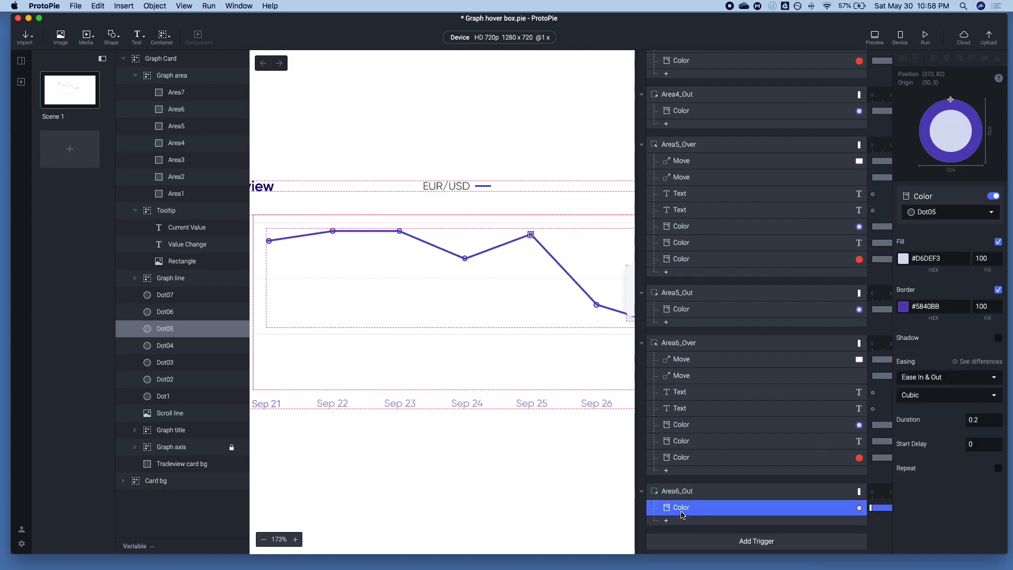
pyautogui.keyDown('super'); pyautogui.click(680, 441); pyautogui.keyUp('super')
pyautogui.keyDown('super'); pyautogui.click(682, 441); pyautogui.keyUp('super')
pyautogui.keyDown('super'); pyautogui.click(684, 427); pyautogui.keyUp('super')
pyautogui.click(932, 216)
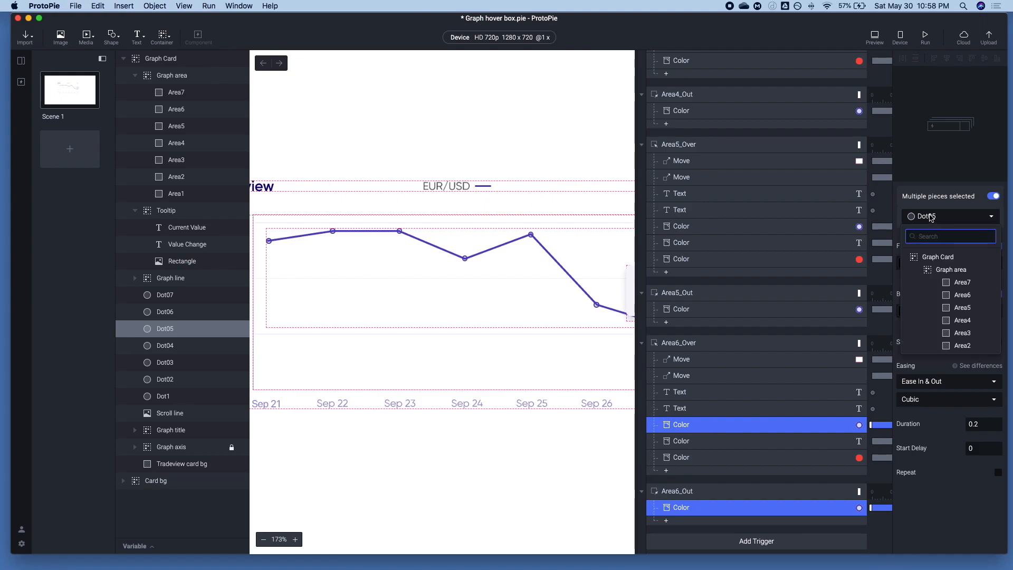
pyautogui.write('dot')
pyautogui.click(931, 270)
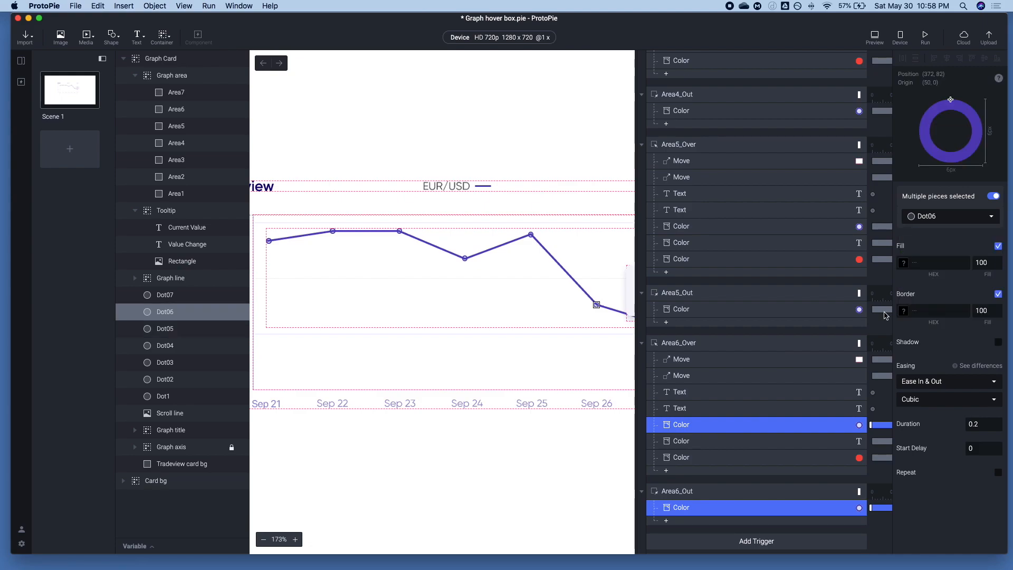
# Change the Value Change Color response's text color in Area6_Over to red #F64C3F
pyautogui.click(684, 443)
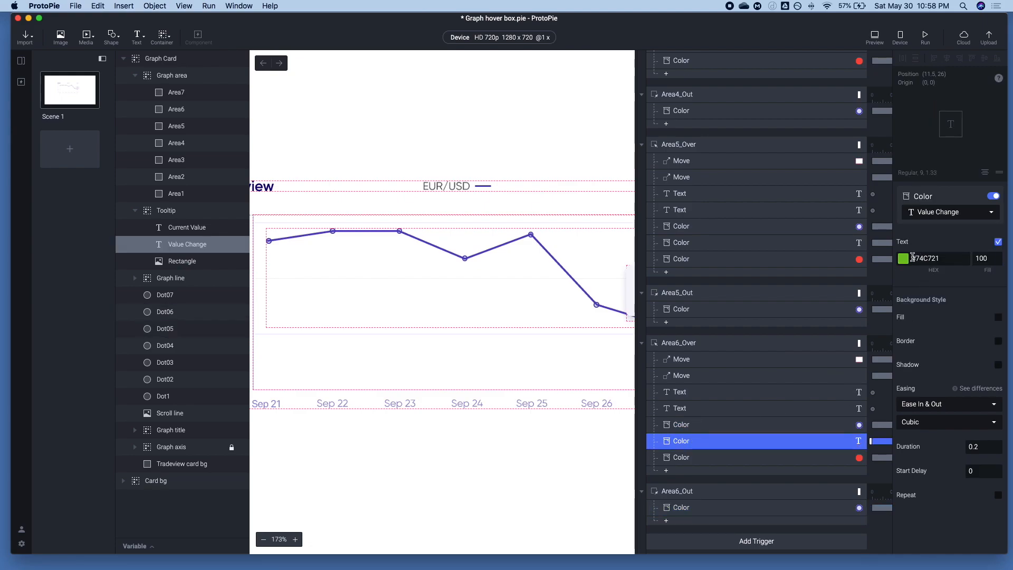
pyautogui.click(904, 259)
pyautogui.click(945, 401)
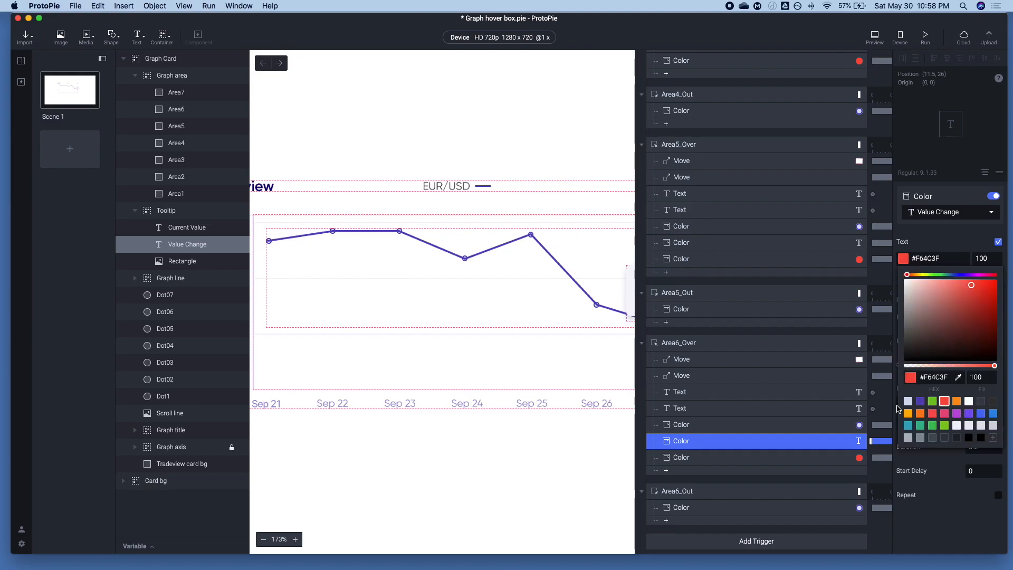
# Set both the border and fill of the Dot06 Color response in Area6_Over to red #F64C3F
pyautogui.click(686, 410)
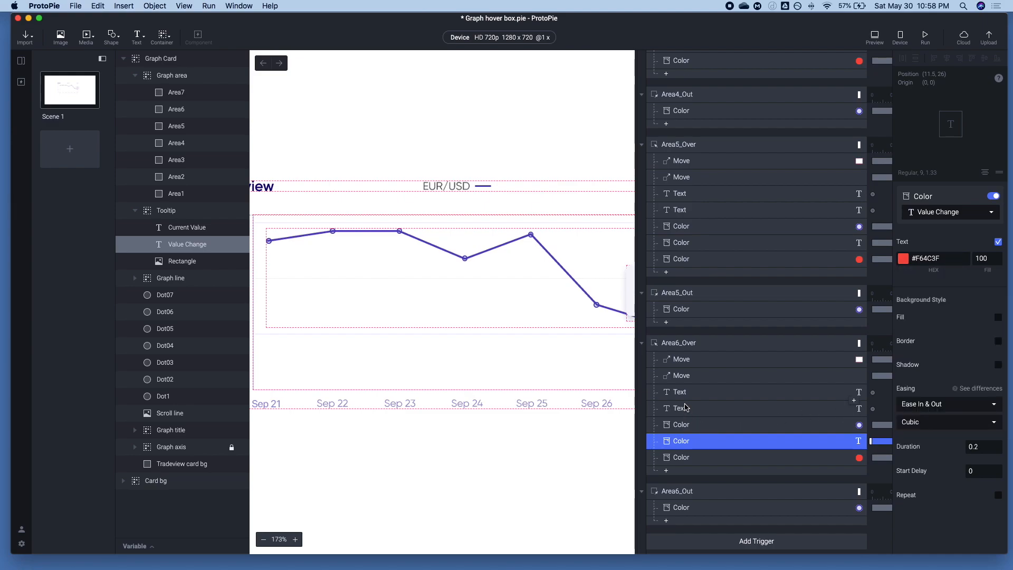
pyautogui.click(686, 408)
pyautogui.click(685, 424)
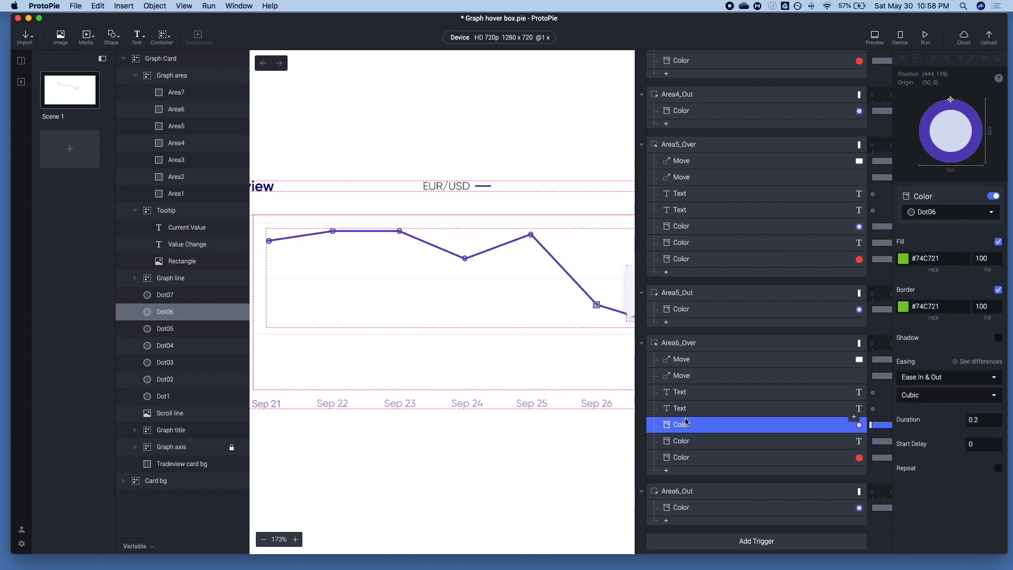
pyautogui.click(903, 307)
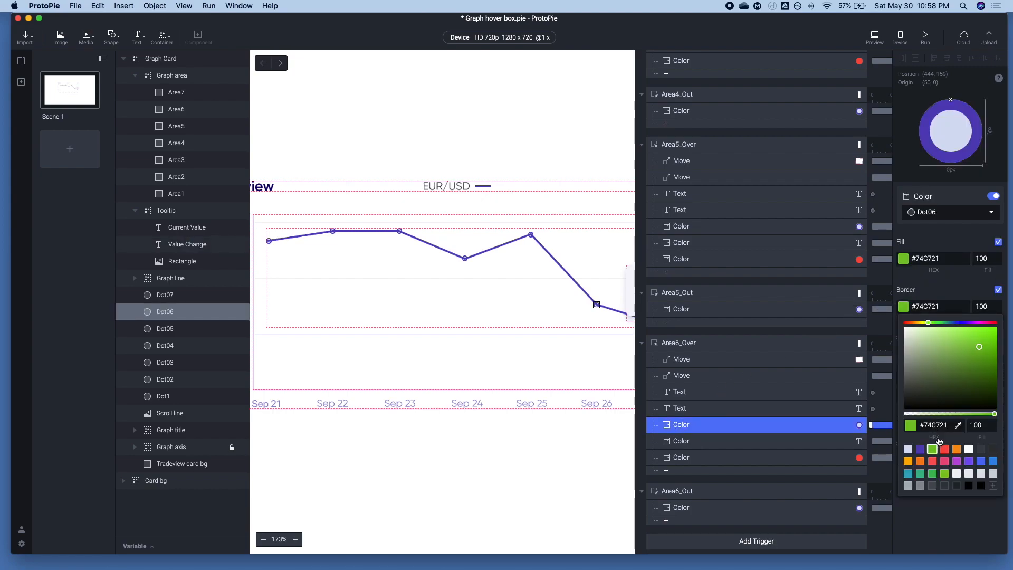
pyautogui.click(944, 449)
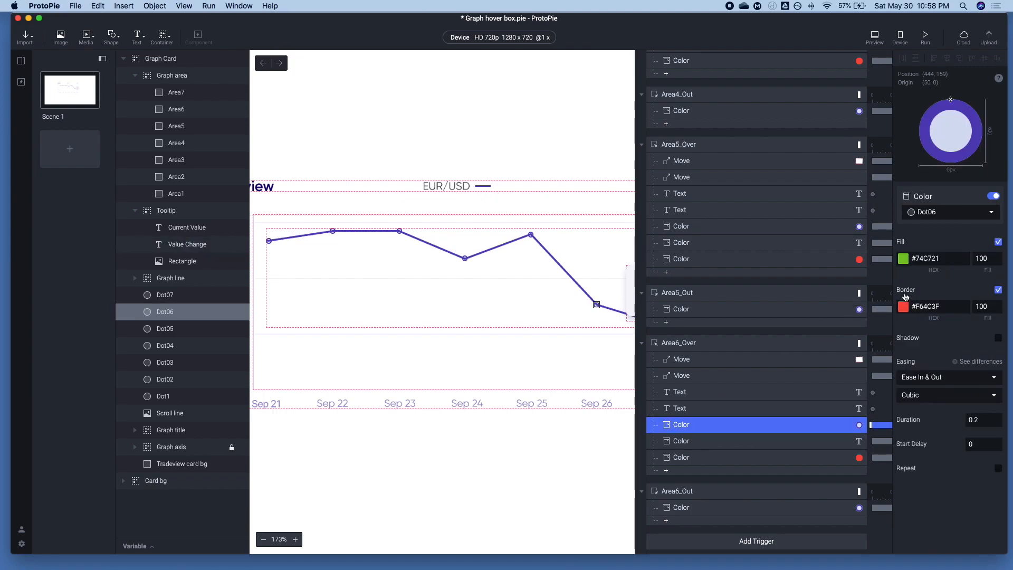
pyautogui.click(903, 258)
pyautogui.click(944, 401)
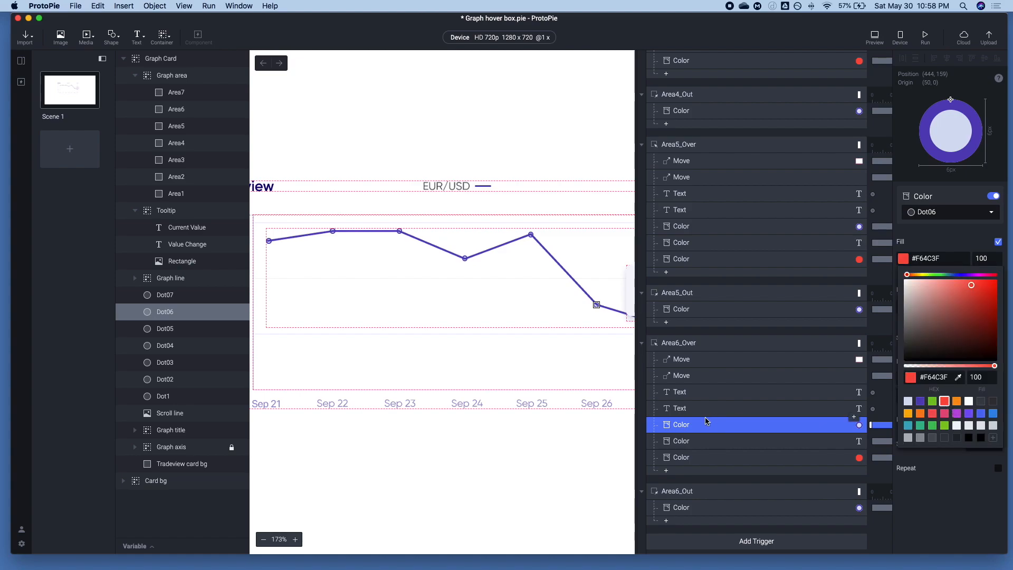
# Set the Tooltip Move response in Area6_Over to Dot06's position, X 444 and Y 159
pyautogui.click(685, 383)
pyautogui.click(162, 312)
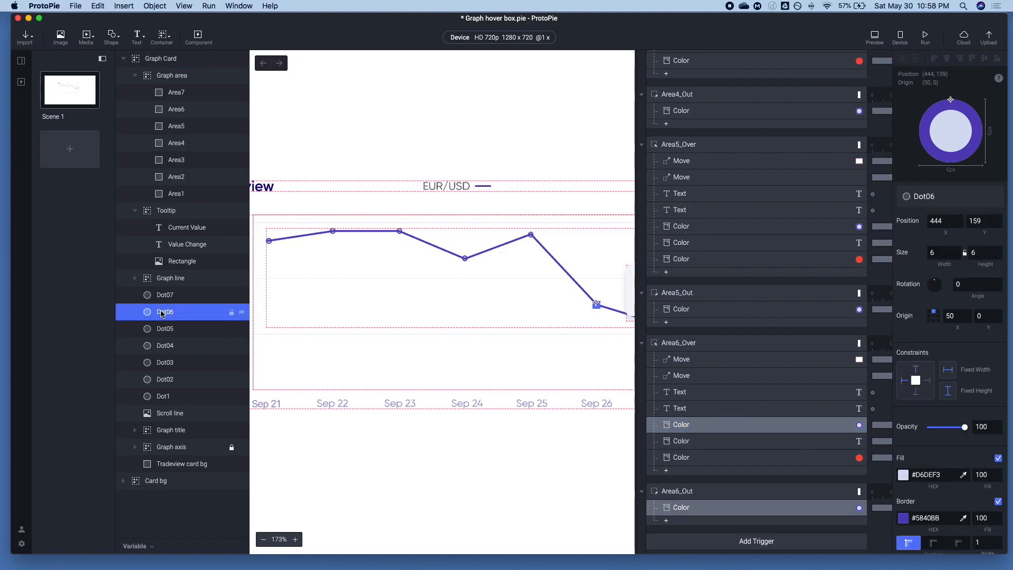
pyautogui.click(934, 225)
pyautogui.click(709, 392)
pyautogui.click(707, 359)
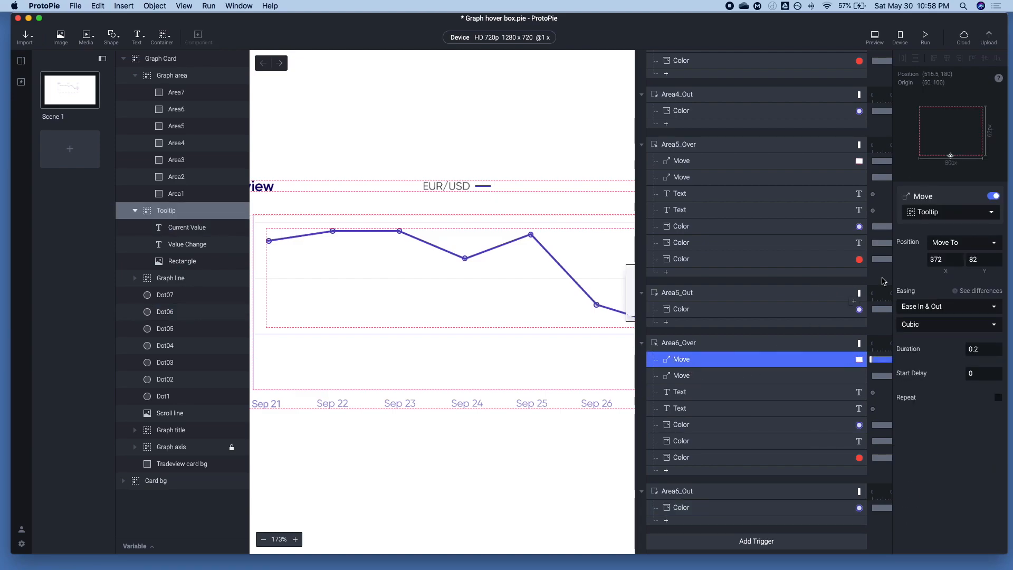
pyautogui.click(953, 261)
pyautogui.press('super+c')
pyautogui.press('super+v')
pyautogui.press('Tab')
pyautogui.write('159')
pyautogui.press('Tab')
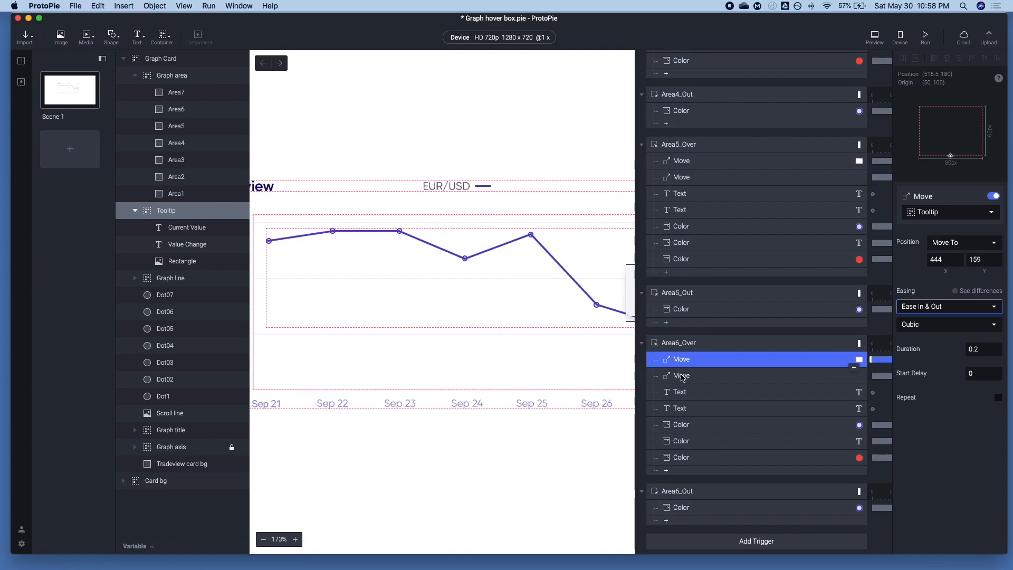
# Set the X target of the Scroll line Move response in Area6_Over to 444
pyautogui.click(702, 375)
pyautogui.click(953, 260)
pyautogui.press('super+c')
pyautogui.press('super+v')
pyautogui.press('Tab')
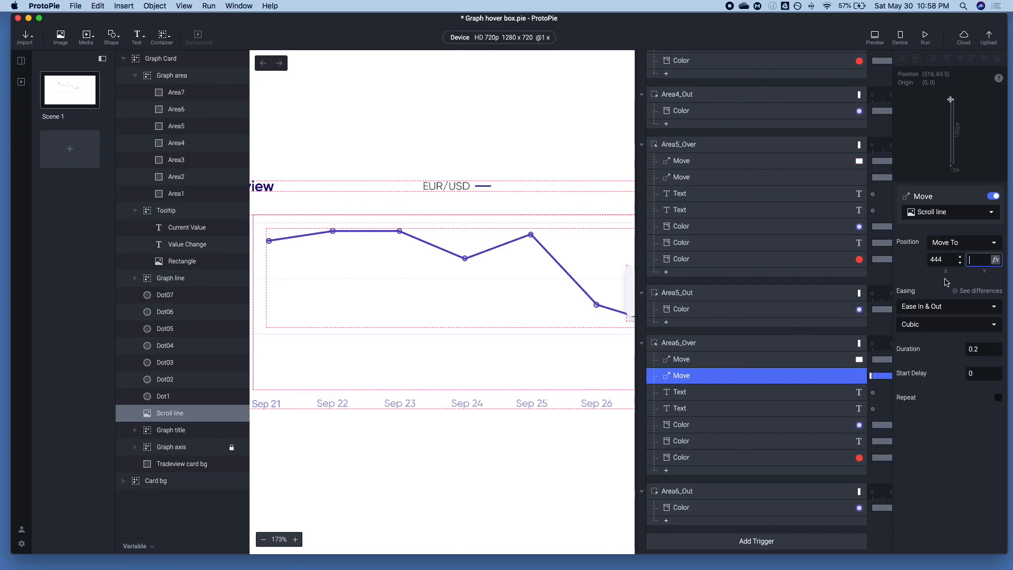
# In Area6_Over, set the Current Value text to 1.0943 and the Value Change text to - 0.007 (-0.64%)
pyautogui.click(683, 407)
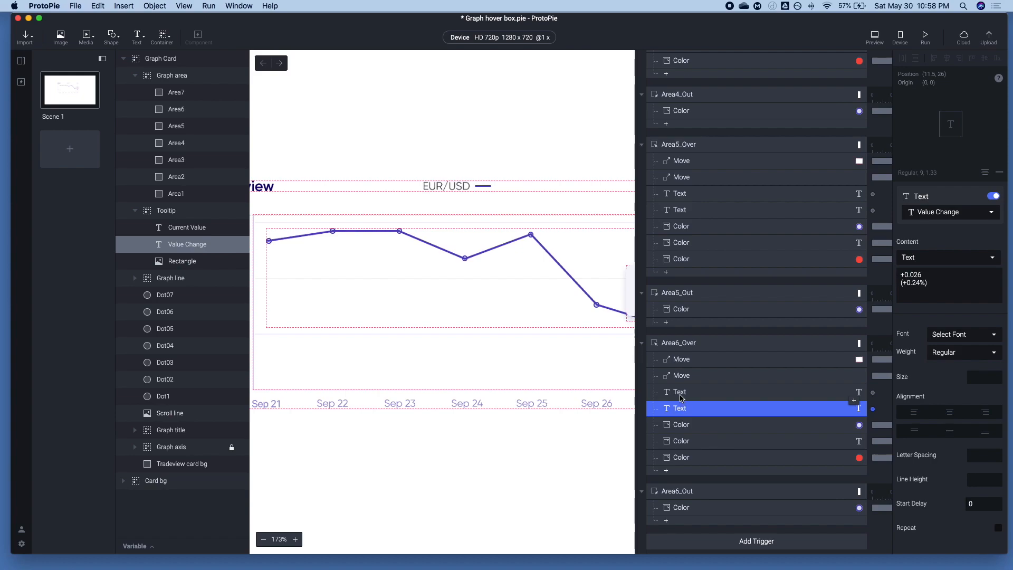
pyautogui.click(683, 394)
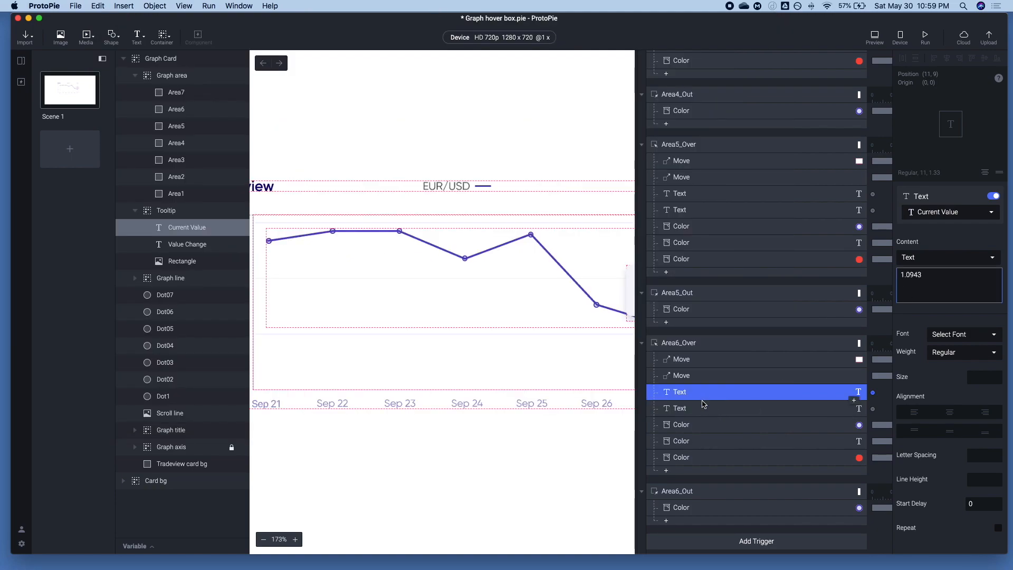
pyautogui.click(702, 407)
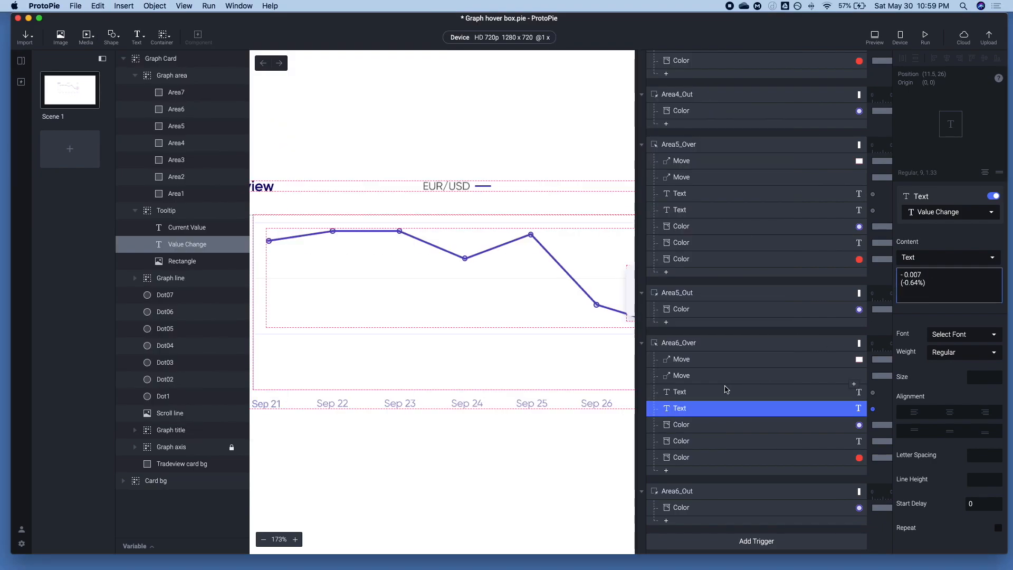
pyautogui.click(726, 391)
# Duplicate the Area6_Over and Area6_Out triggers together with their responses
pyautogui.click(680, 344)
pyautogui.keyDown('shift'); pyautogui.click(679, 489); pyautogui.keyUp('shift')
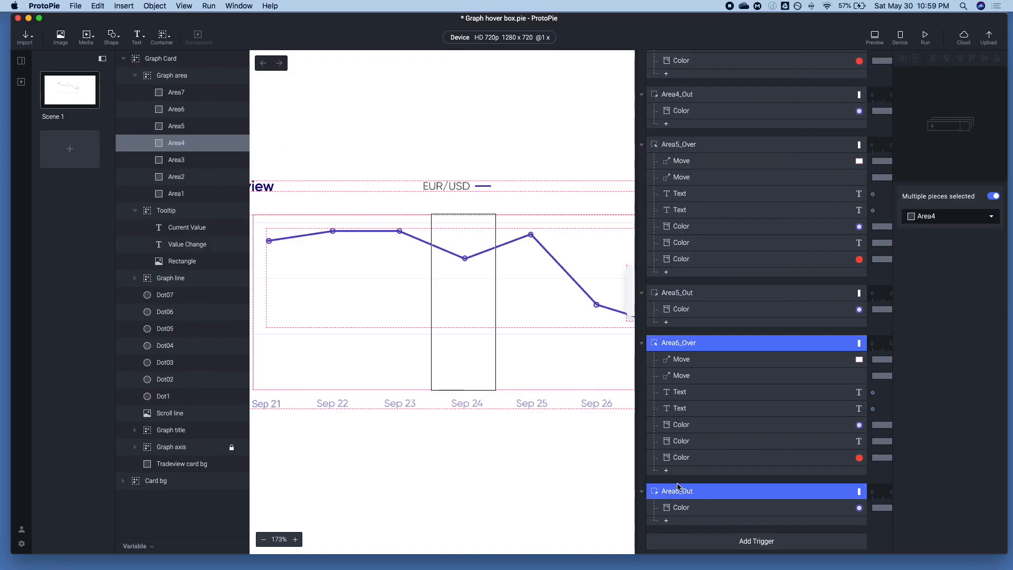
pyautogui.scroll(-10, 674, 469)
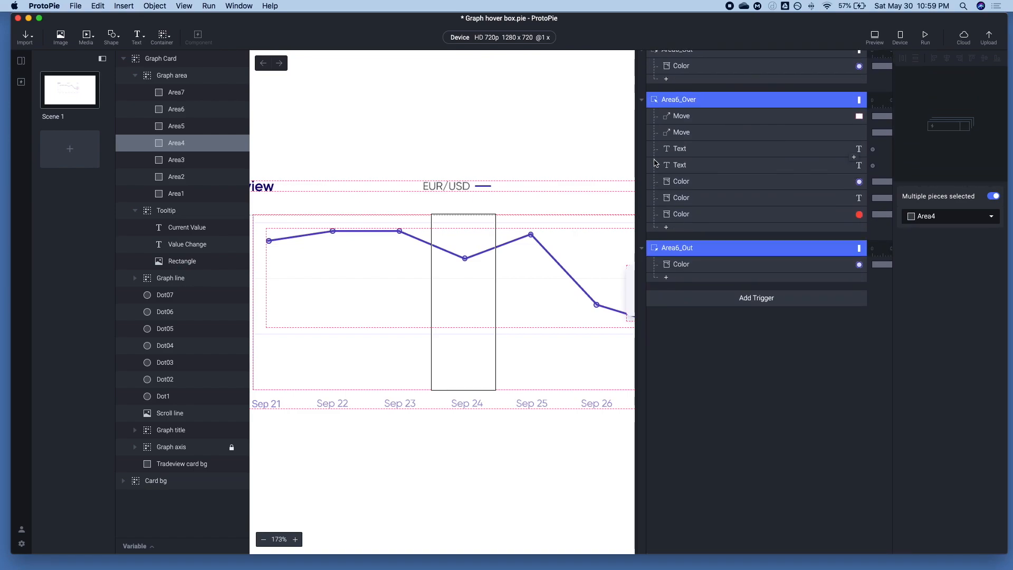
# Rename the two duplicated triggers as Area7_Over and Area7_Out
pyautogui.doubleClick(671, 102)
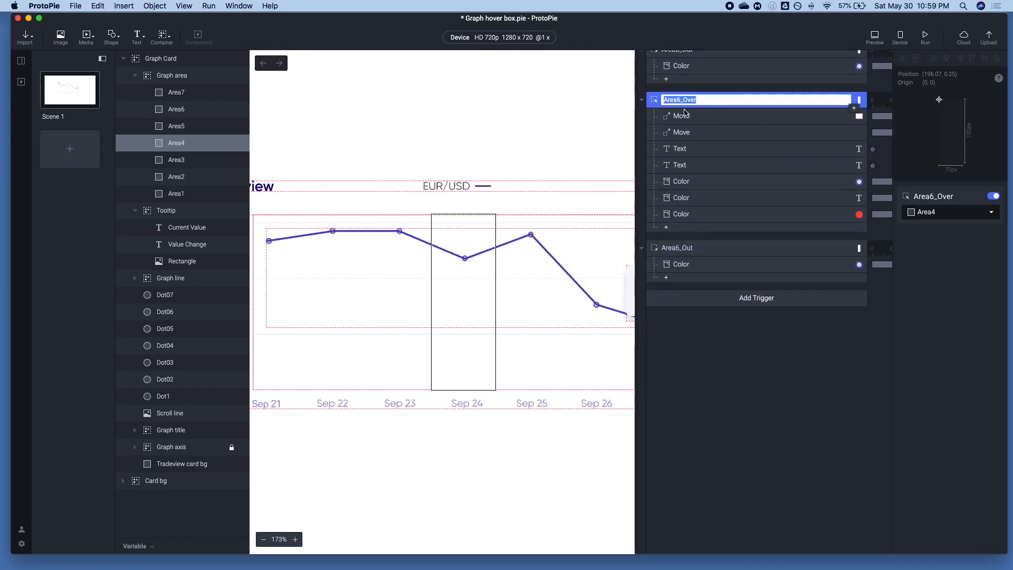
pyautogui.press('Right')
pyautogui.press('Right')
pyautogui.press('Right')
pyautogui.write('7')
pyautogui.doubleClick(678, 247)
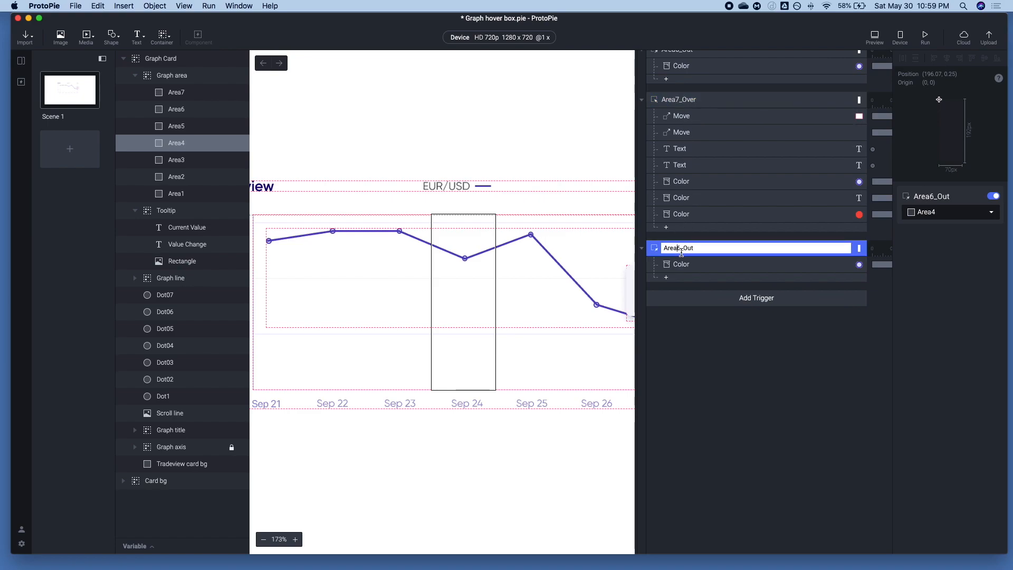
# Retarget the dot Color responses in Area7_Over and Area7_Out to Dot07 together
pyautogui.click(684, 265)
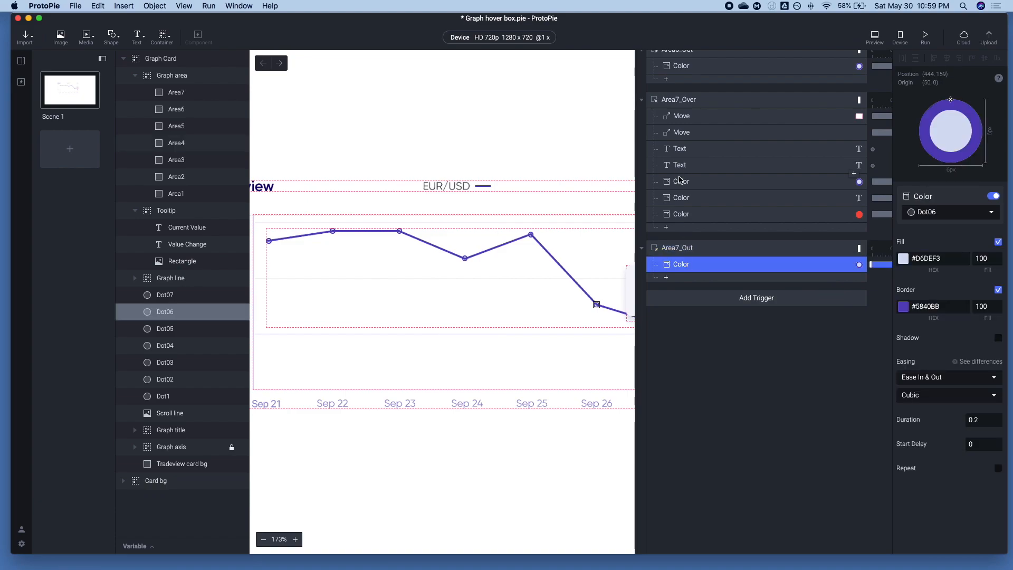
pyautogui.keyDown('super'); pyautogui.click(679, 180); pyautogui.keyUp('super')
pyautogui.click(928, 216)
pyautogui.write('dot')
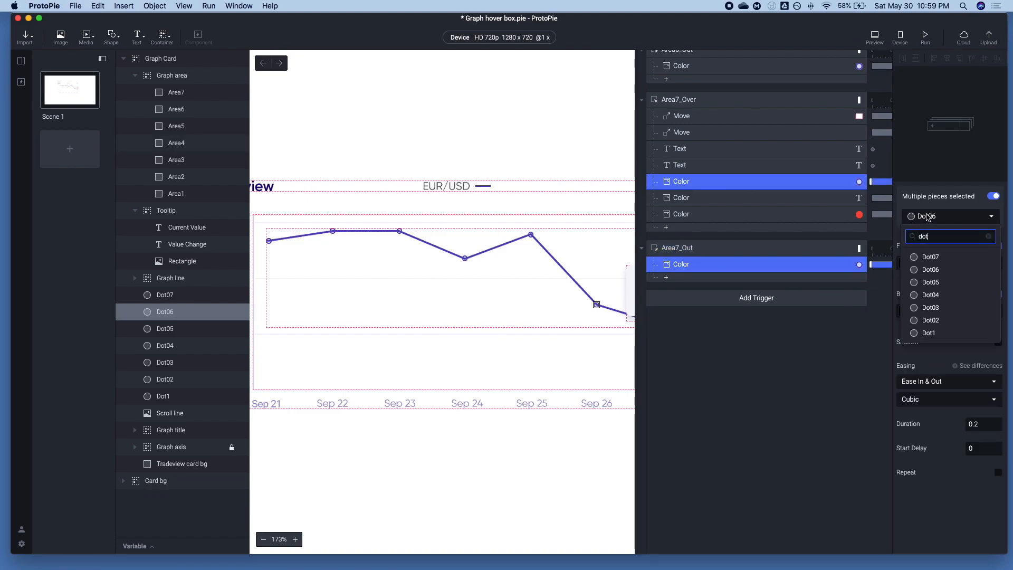
pyautogui.click(929, 257)
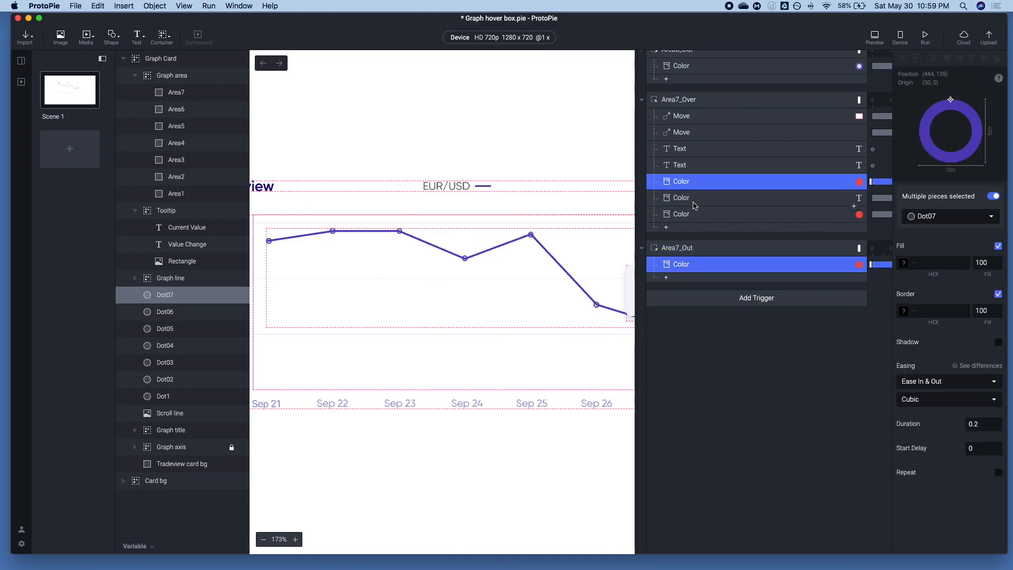
pyautogui.click(694, 204)
pyautogui.hscroll(3, 570, 275)
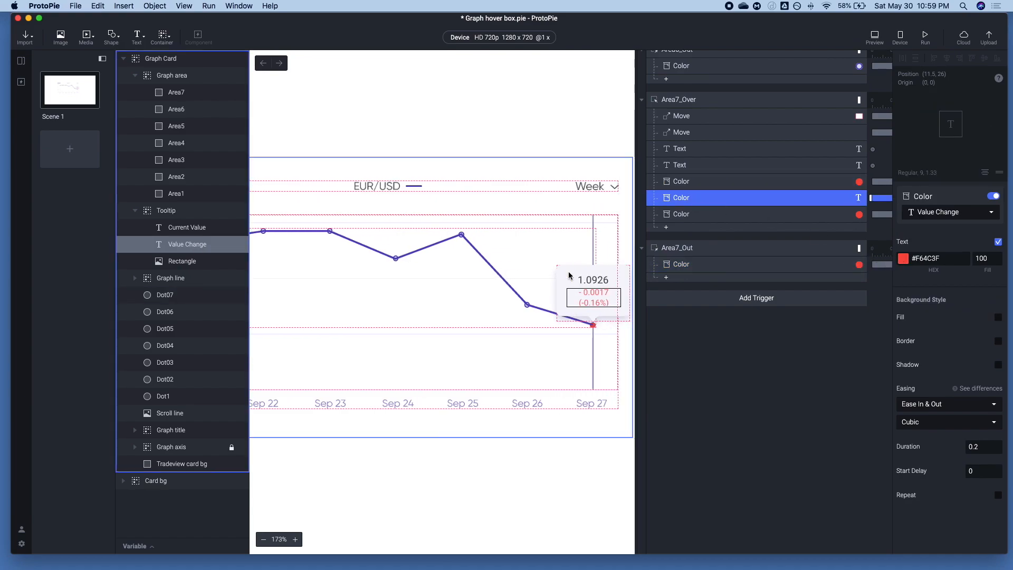
pyautogui.click(678, 166)
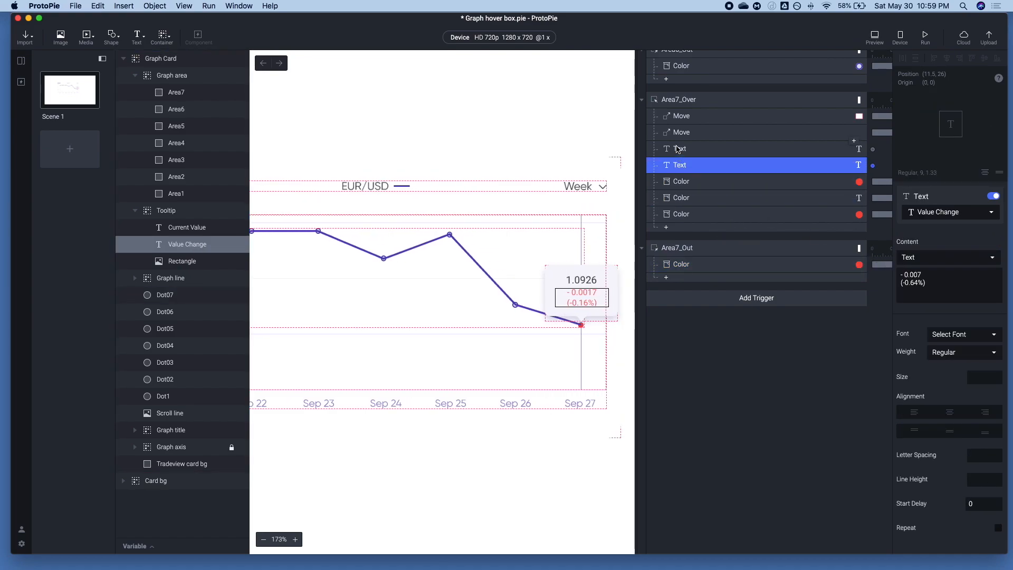
pyautogui.click(680, 133)
# Copy Dot07's X position into the Tooltip Move response of Area7_Over, setting X to 516
pyautogui.click(183, 296)
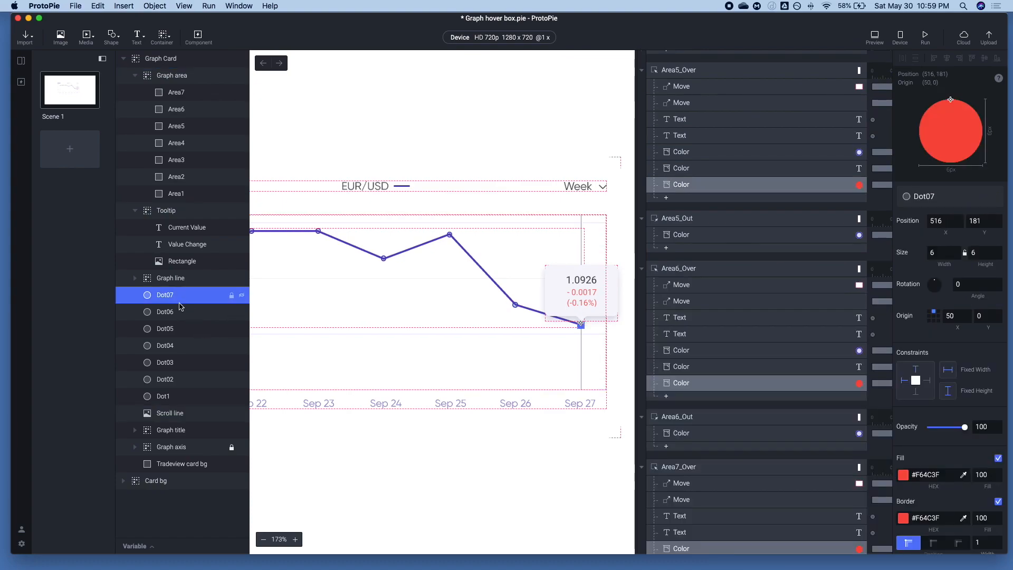
pyautogui.click(178, 311)
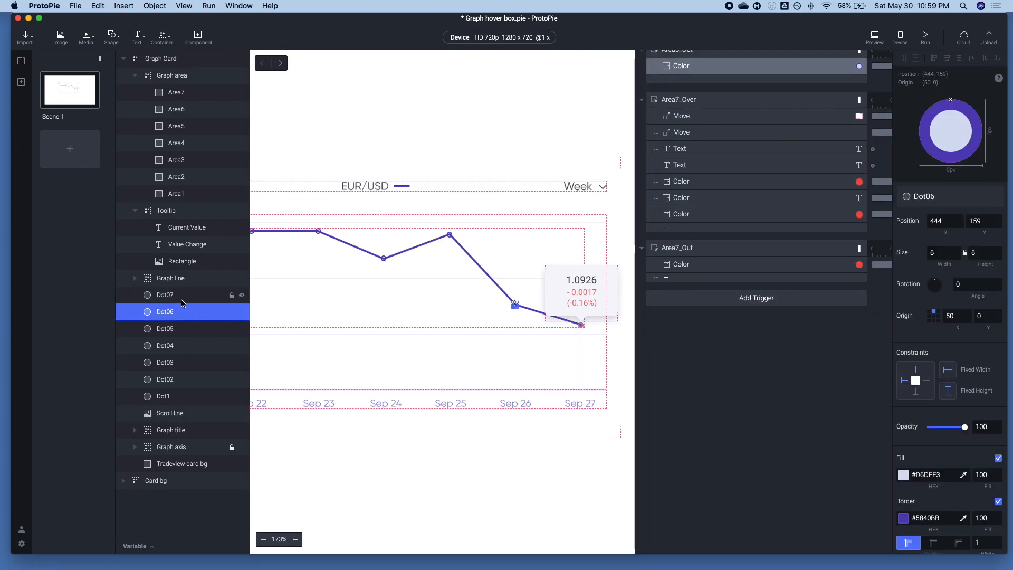
pyautogui.click(181, 296)
pyautogui.click(942, 222)
pyautogui.press('super+c')
pyautogui.scroll(-10, 728, 316)
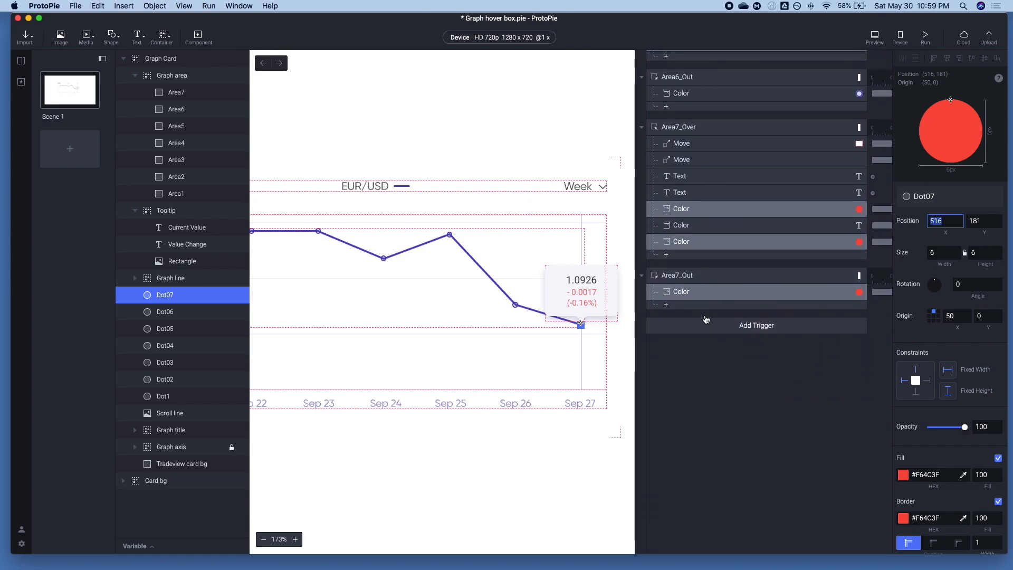
pyautogui.click(689, 218)
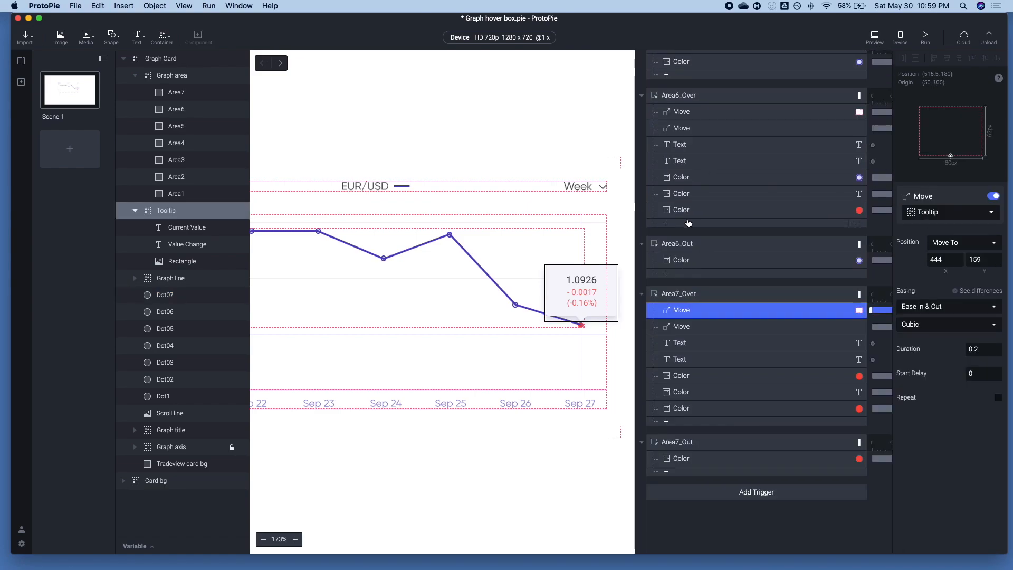
pyautogui.click(943, 259)
pyautogui.write('516')
pyautogui.press('Tab')
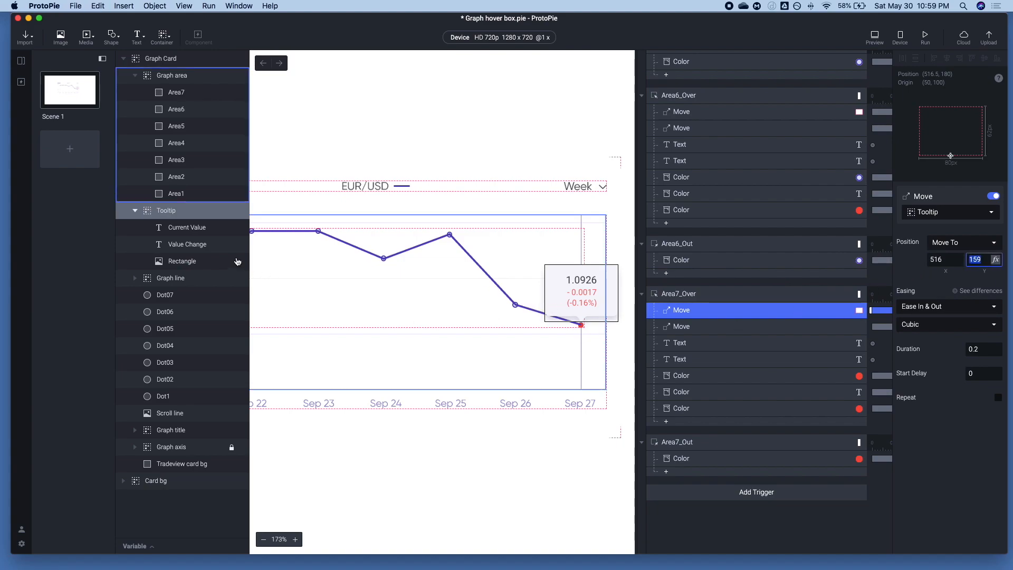
# In Area7_Over, set the Tooltip Move's Y to Dot07's 181 and the Scroll line Move's X to 516
pyautogui.click(187, 300)
pyautogui.click(988, 222)
pyautogui.scroll(-10, 703, 391)
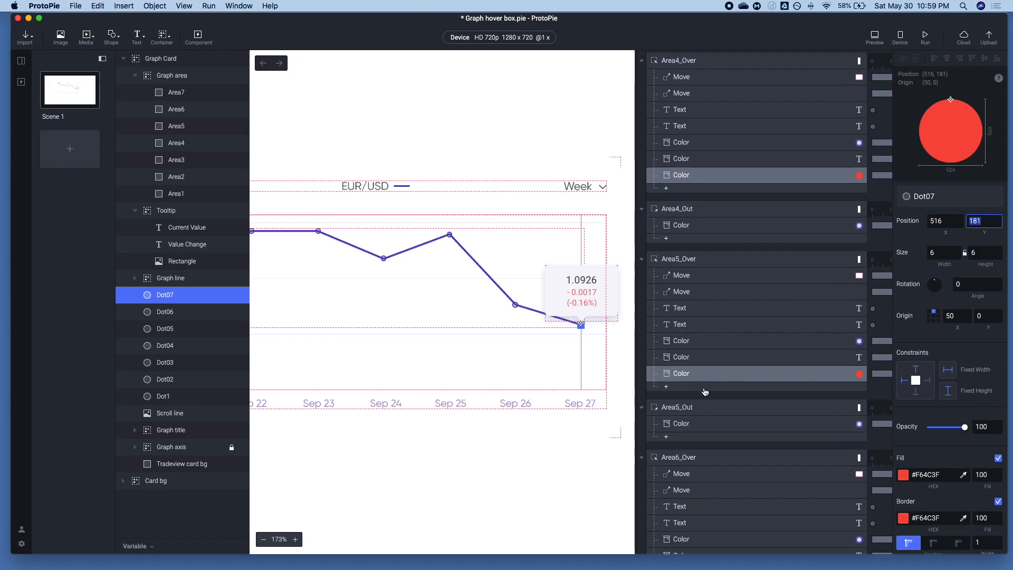
pyautogui.scroll(-3, 703, 391)
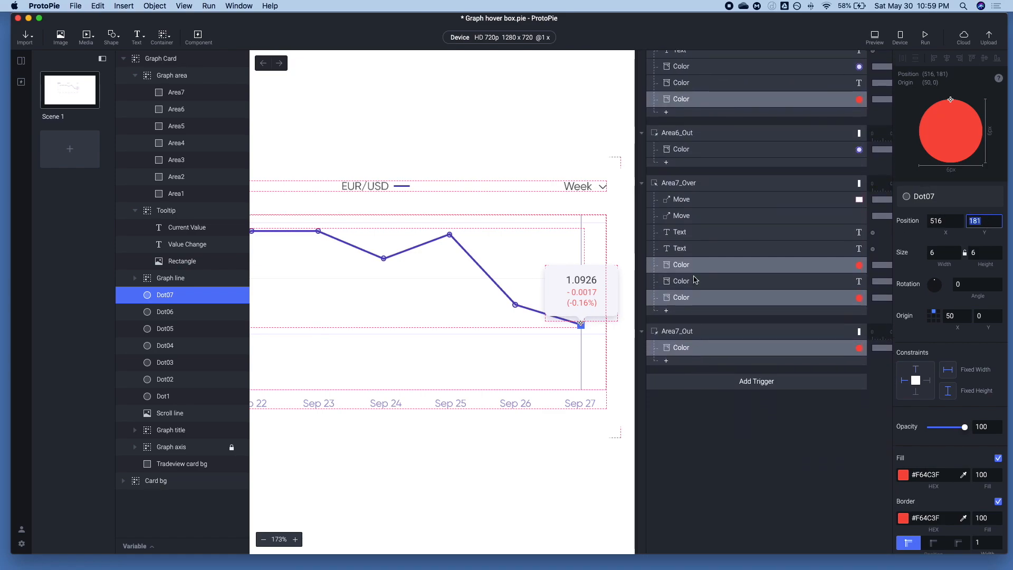
pyautogui.click(695, 203)
pyautogui.click(980, 259)
pyautogui.write('181')
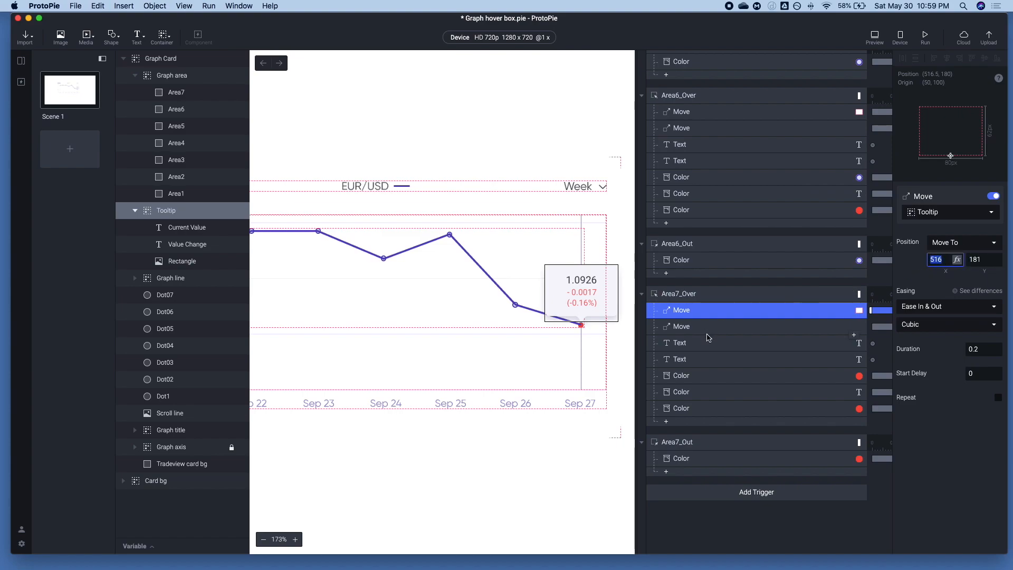
pyautogui.click(699, 328)
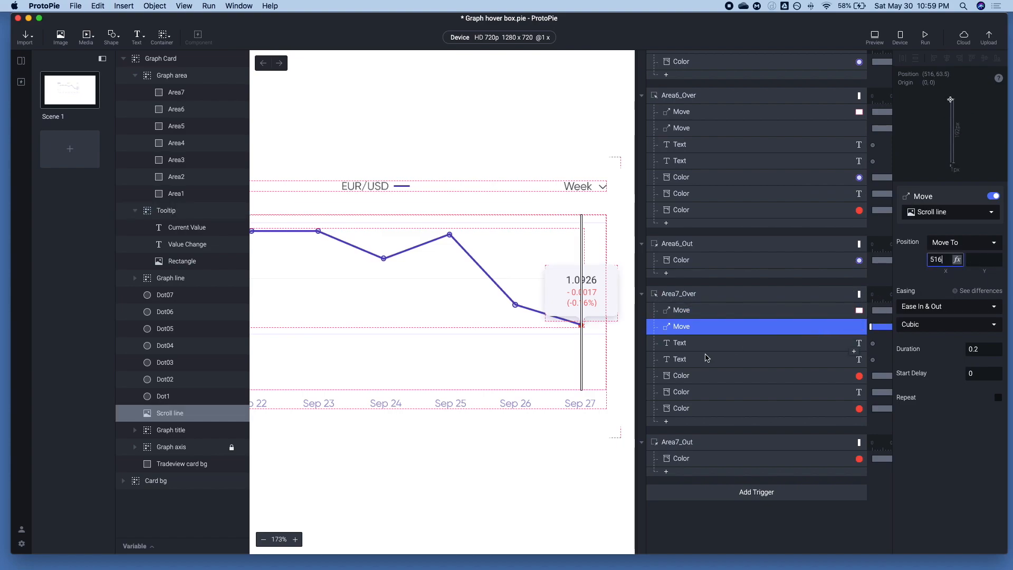
# Replace the Current Value text in Area7_Over with the copied value and open the Value Change text for editing
pyautogui.click(688, 346)
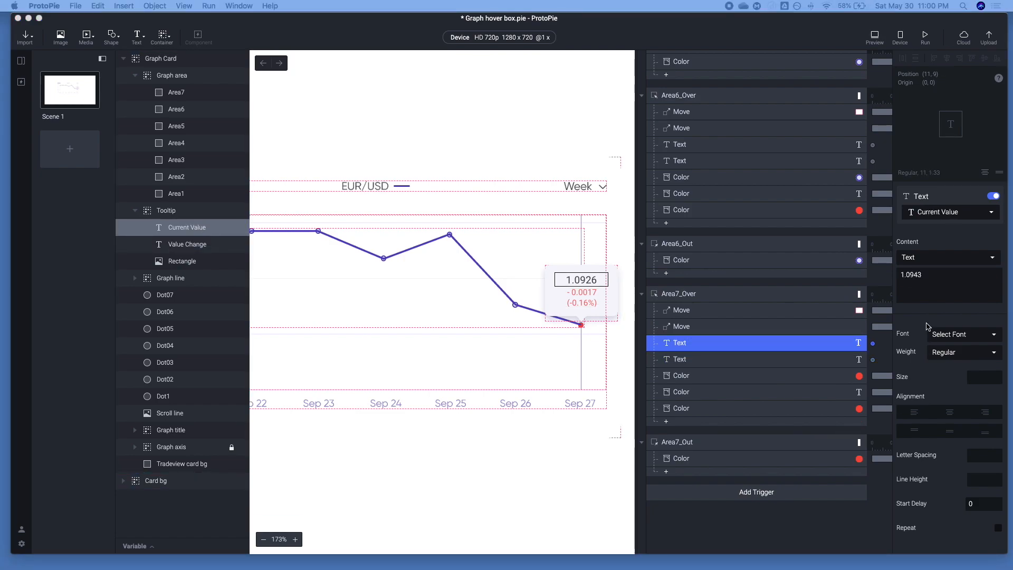
pyautogui.click(945, 280)
pyautogui.click(946, 281)
pyautogui.press('super+a')
pyautogui.press('super+v')
pyautogui.click(704, 360)
pyautogui.click(704, 359)
pyautogui.click(939, 289)
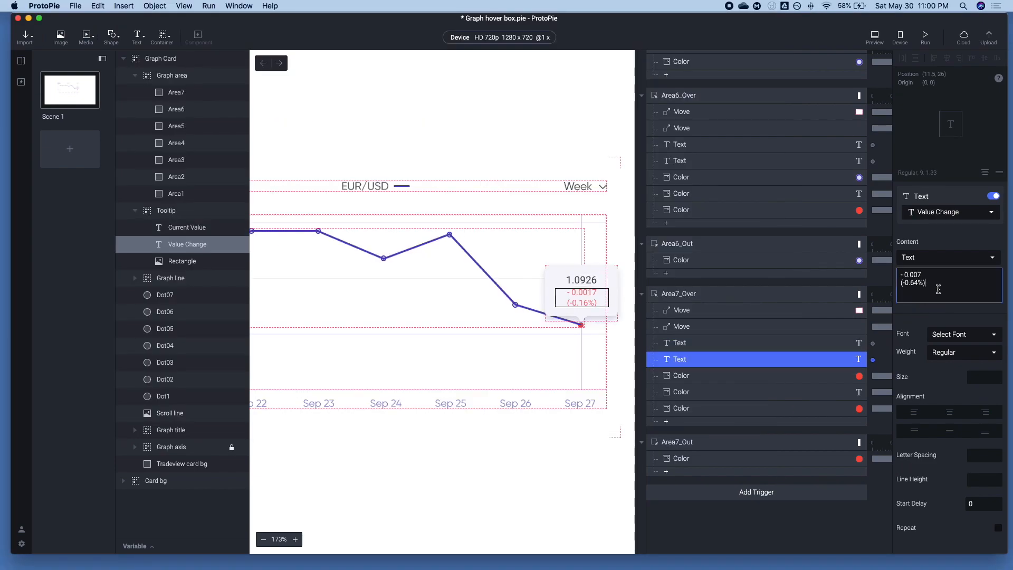
# Check the Color responses in Area7_Over and the Dot07 Color response in Area7_Out
pyautogui.click(697, 377)
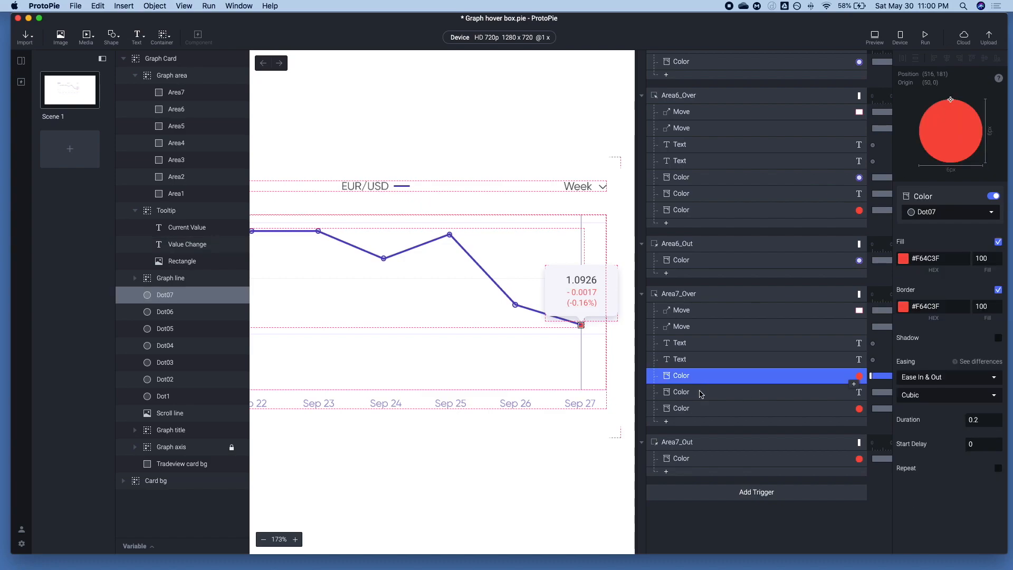
pyautogui.click(701, 393)
pyautogui.click(703, 408)
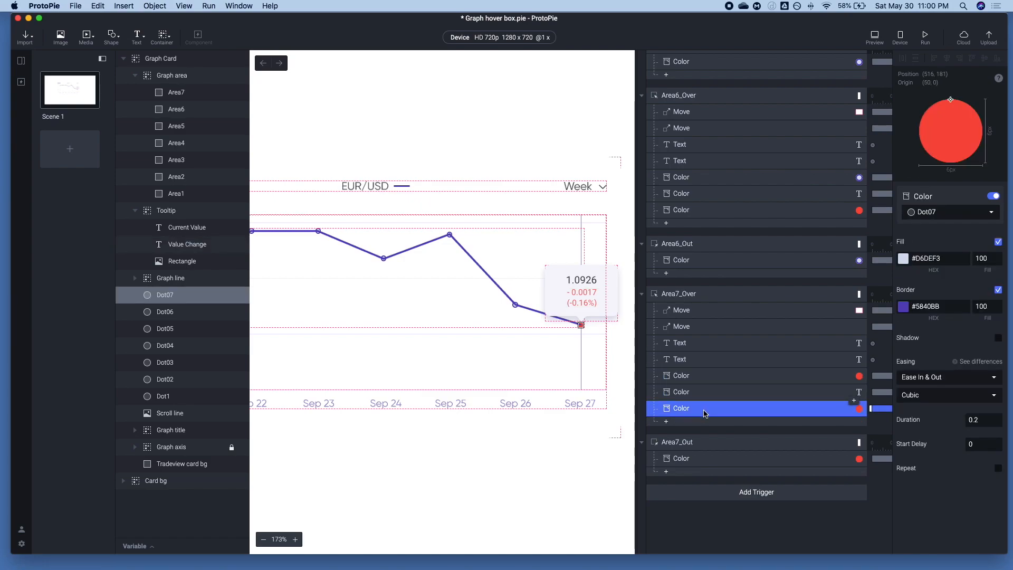
pyautogui.click(702, 457)
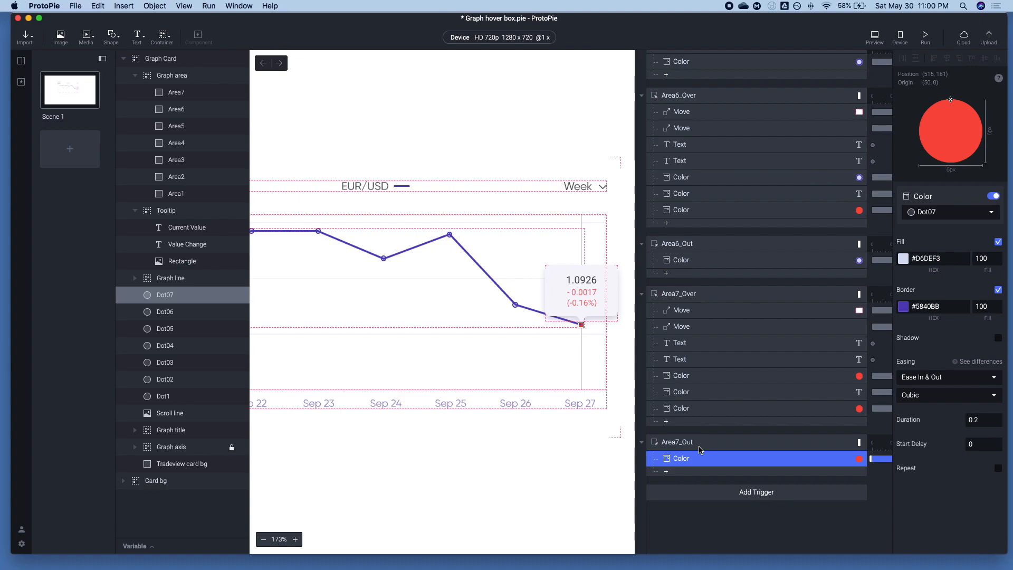
# Set the target layer of both the Area7_Over and Area7_Out triggers to Area7
pyautogui.click(697, 447)
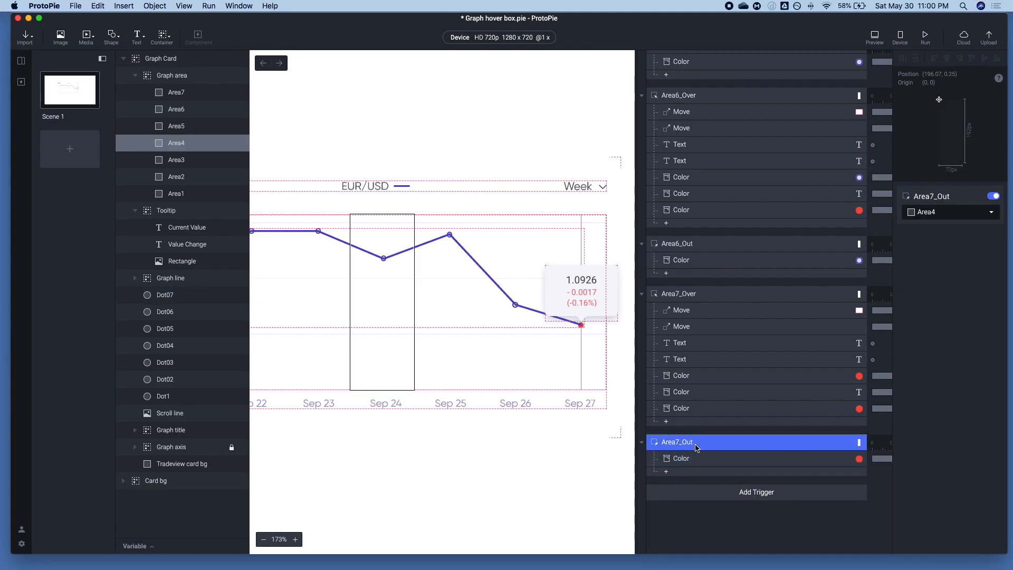
pyautogui.click(678, 292)
pyautogui.keyDown('shift'); pyautogui.click(682, 440); pyautogui.keyUp('shift')
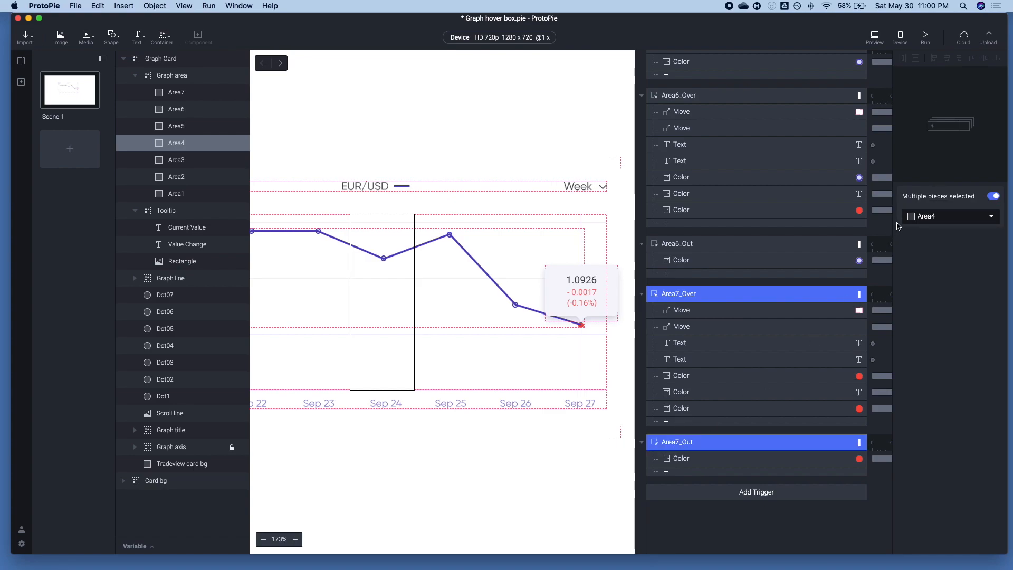
pyautogui.click(921, 219)
pyautogui.click(940, 280)
# Set the target layer of both the Area6_Over and Area6_Out triggers to Area6
pyautogui.click(708, 244)
pyautogui.keyDown('shift'); pyautogui.click(710, 100); pyautogui.keyUp('shift')
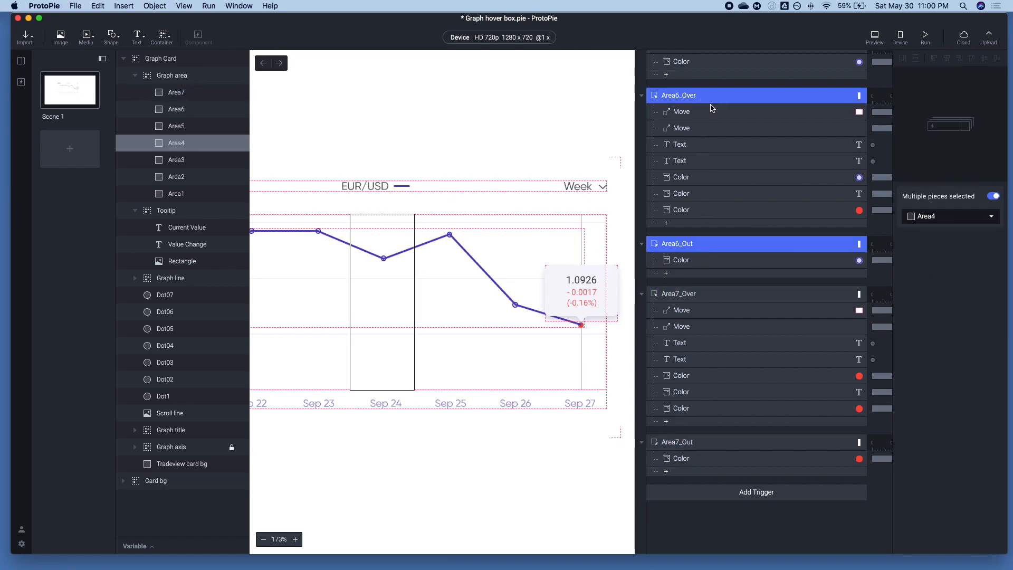
pyautogui.click(923, 216)
pyautogui.click(941, 291)
# Set the target layer of both the Area5_Over and Area5_Out triggers to Area5
pyautogui.scroll(5, 712, 241)
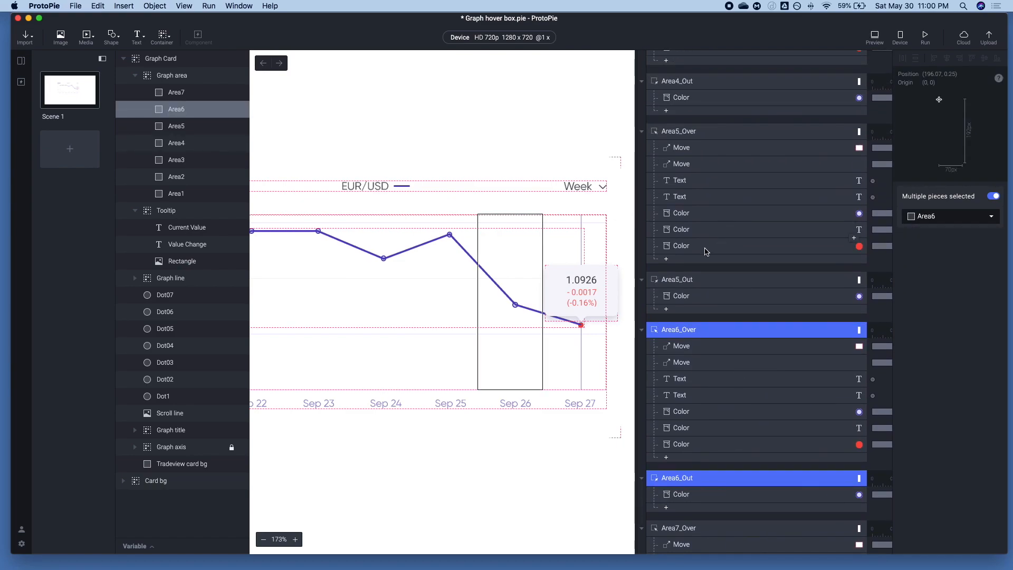
pyautogui.click(693, 281)
pyautogui.keyDown('shift'); pyautogui.click(696, 133); pyautogui.keyUp('shift')
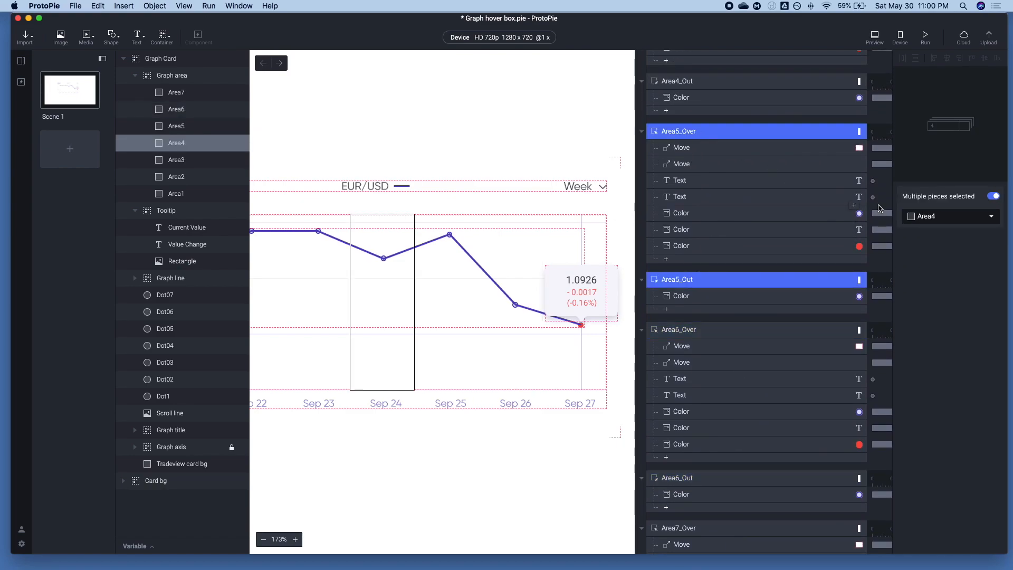
pyautogui.click(923, 216)
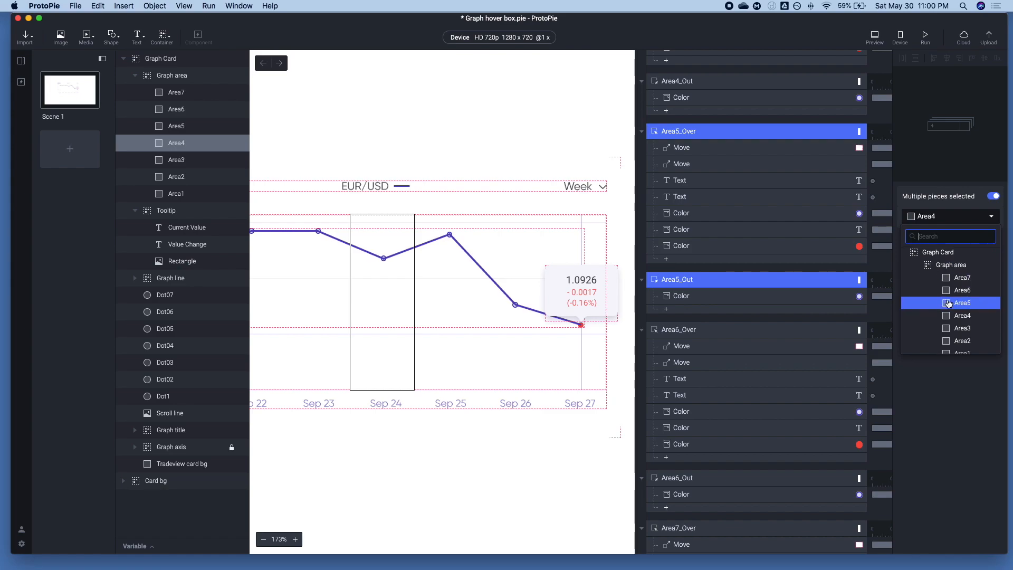
pyautogui.click(948, 304)
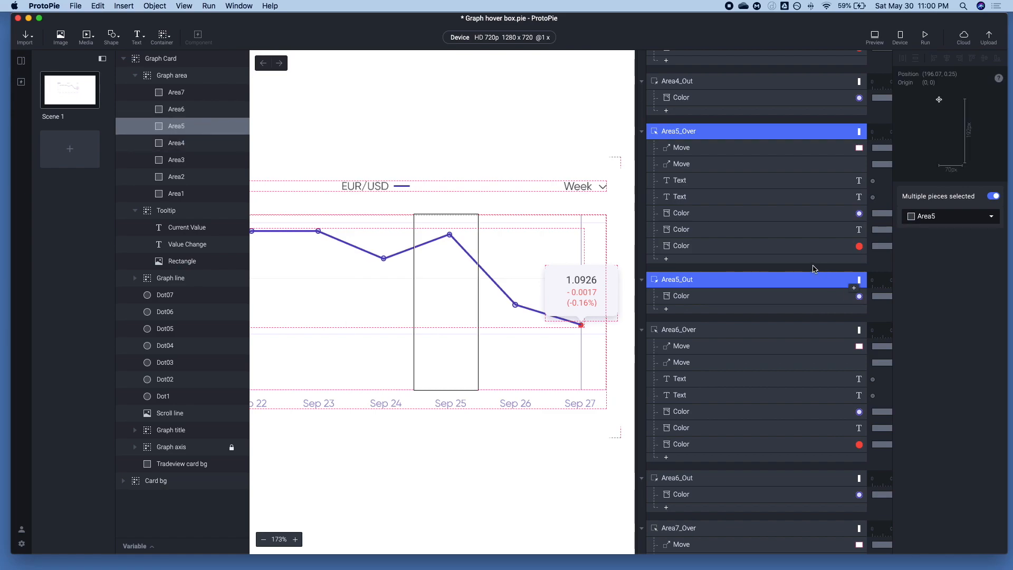
# Check the target layers of the Area4 and Area3 triggers, and preview the graph card's hover behaviour
pyautogui.scroll(5, 803, 259)
pyautogui.click(720, 232)
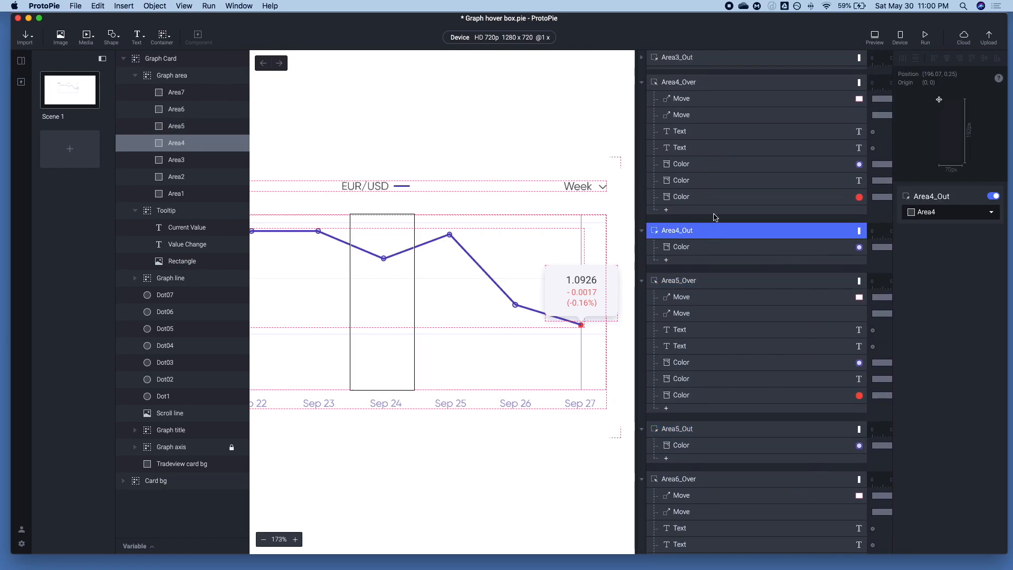
pyautogui.keyDown('shift'); pyautogui.click(709, 86); pyautogui.keyUp('shift')
pyautogui.scroll(6, 740, 218)
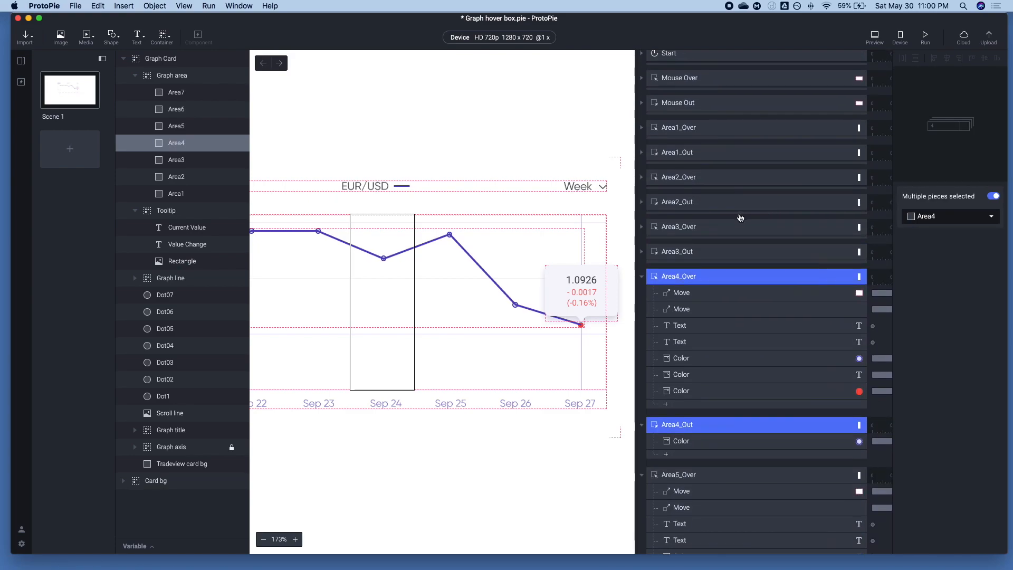
pyautogui.click(710, 248)
pyautogui.click(721, 226)
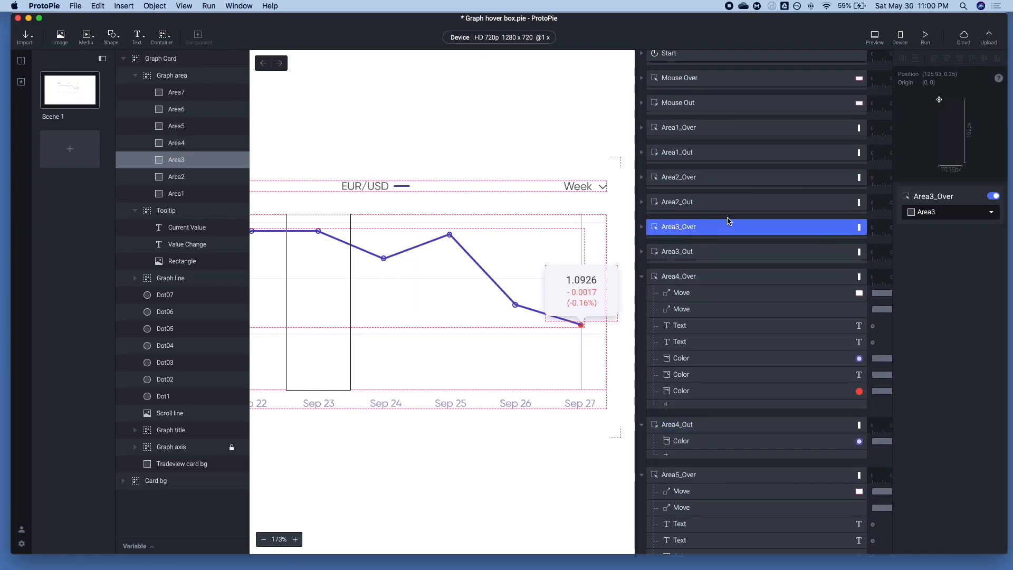
pyautogui.click(882, 41)
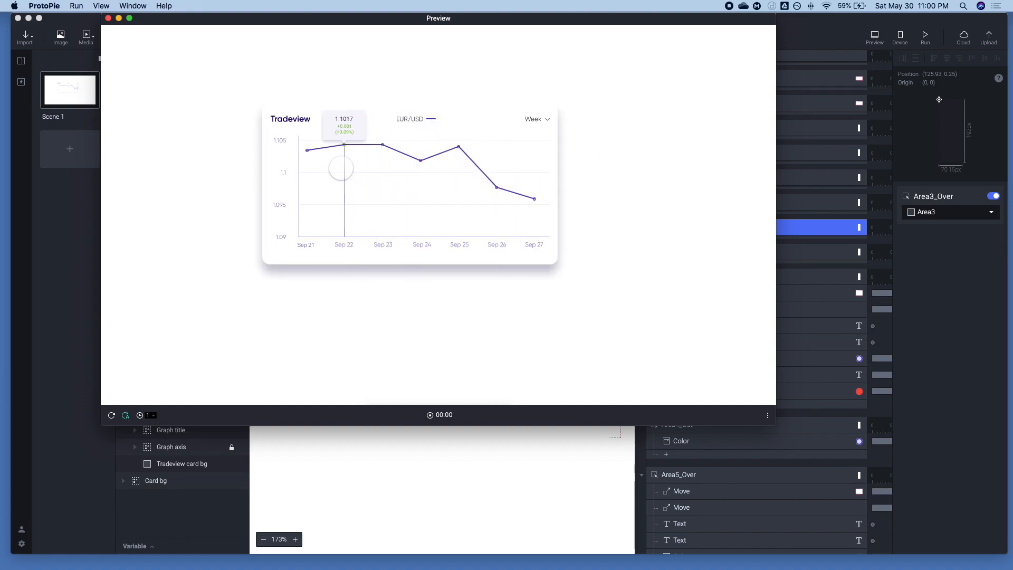
pyautogui.press('super+w')
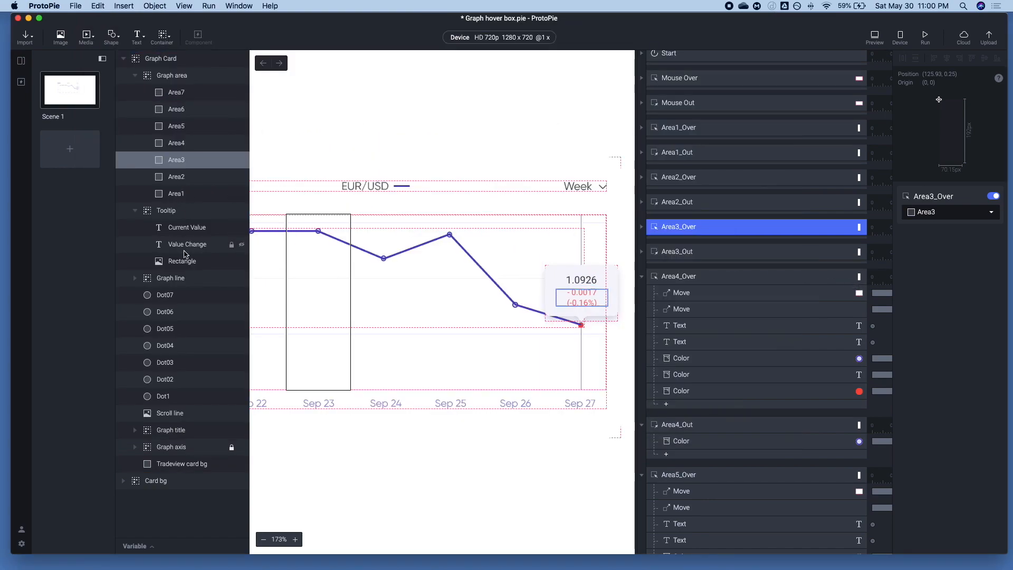
# Move the layers Dot07 through Dot1 into the Graph line group and preview the card's animation
pyautogui.click(173, 323)
pyautogui.click(157, 392)
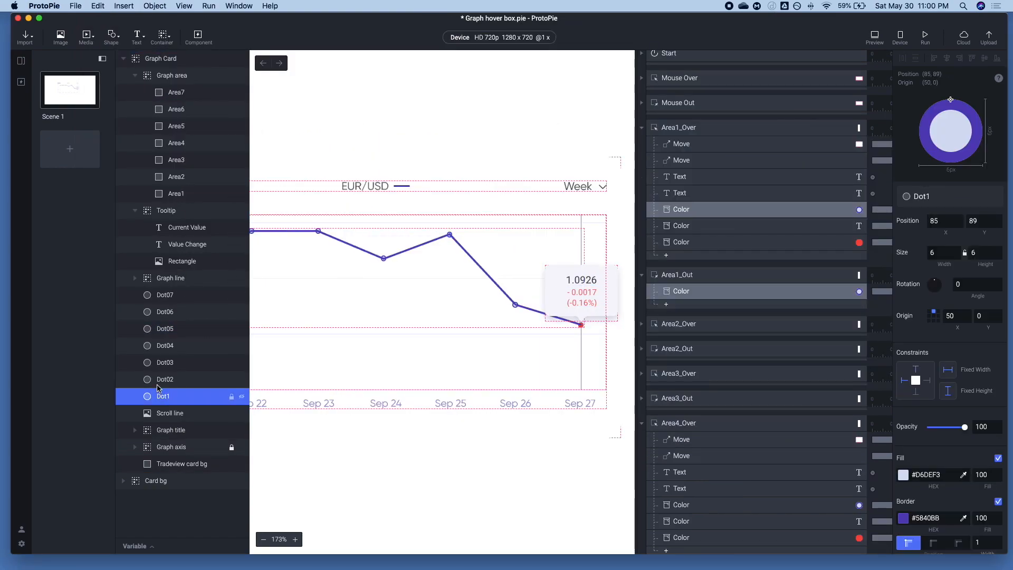
pyautogui.click(135, 279)
pyautogui.keyDown('shift'); pyautogui.click(163, 314); pyautogui.keyUp('shift')
pyautogui.moveTo(163, 314); pyautogui.dragTo(140, 287)
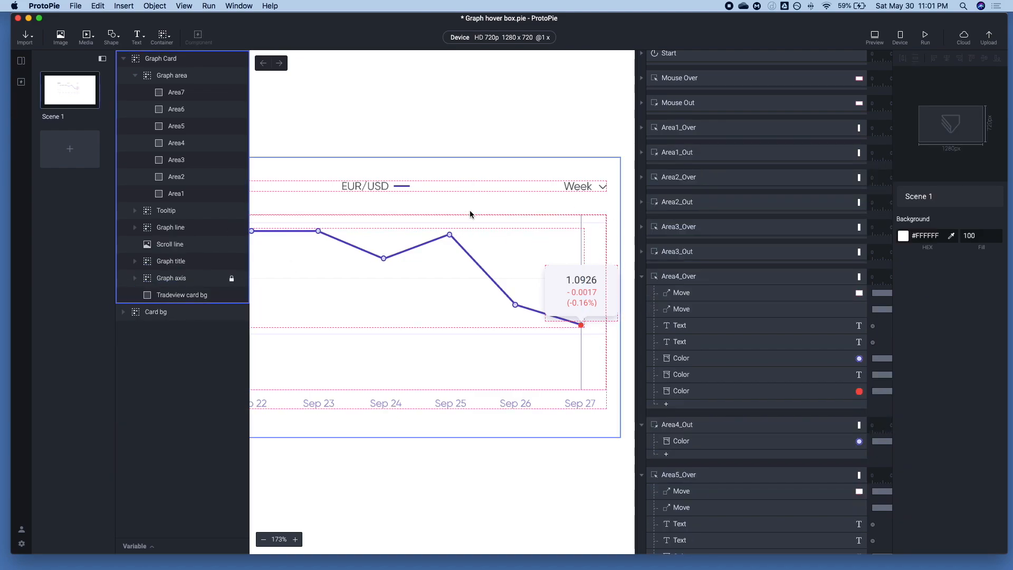
pyautogui.click(875, 36)
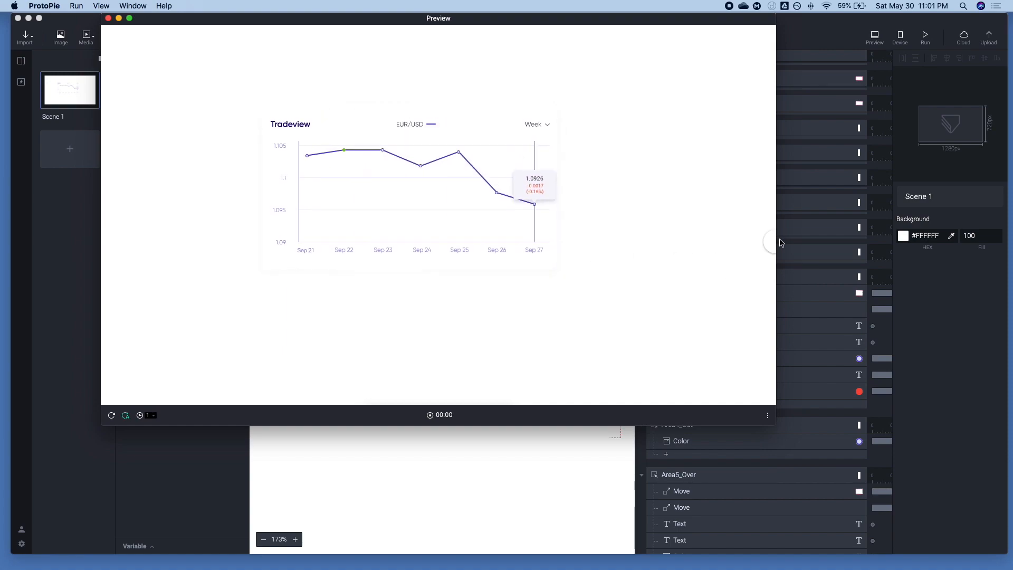
pyautogui.click(821, 220)
# Check the Color responses in Area2_Over and the Dot02 Color response in Area2_Out
pyautogui.scroll(1, 707, 165)
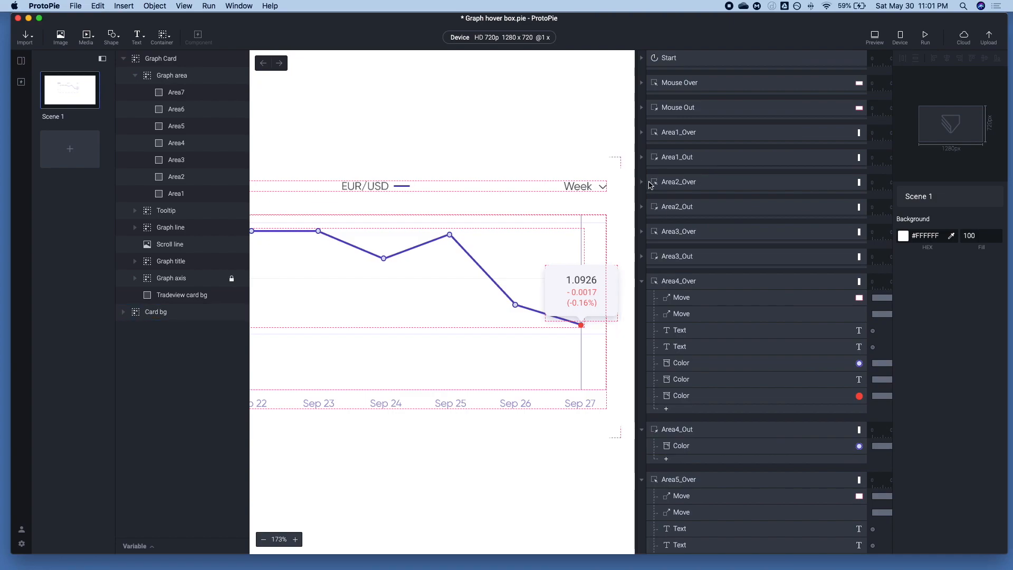
pyautogui.click(653, 184)
pyautogui.click(693, 280)
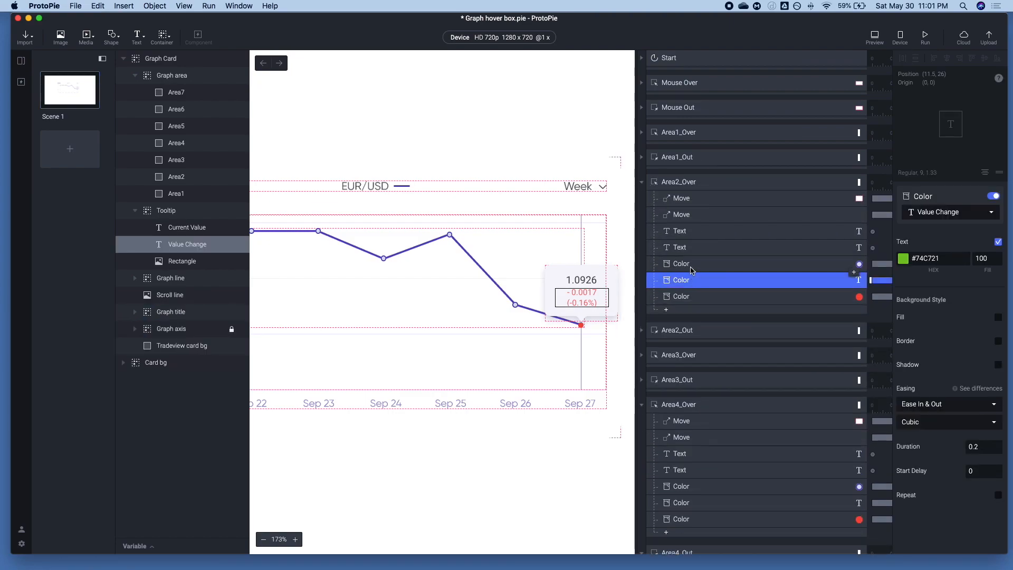
pyautogui.click(691, 267)
pyautogui.click(690, 279)
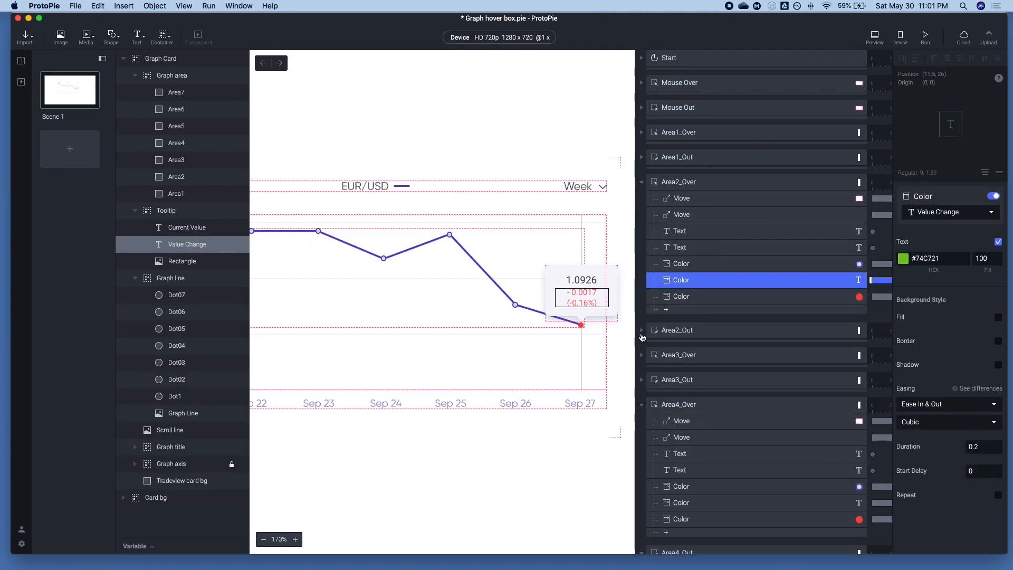
pyautogui.click(642, 331)
pyautogui.click(681, 346)
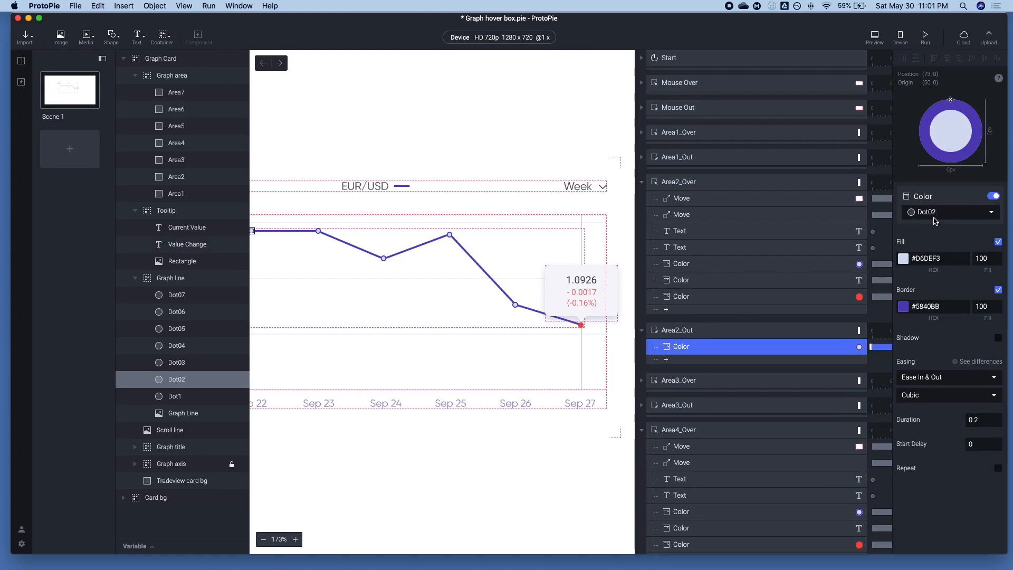
# Set the Area2_Out trigger's target layer to Area2 and replay the card's preview from the start
pyautogui.click(711, 331)
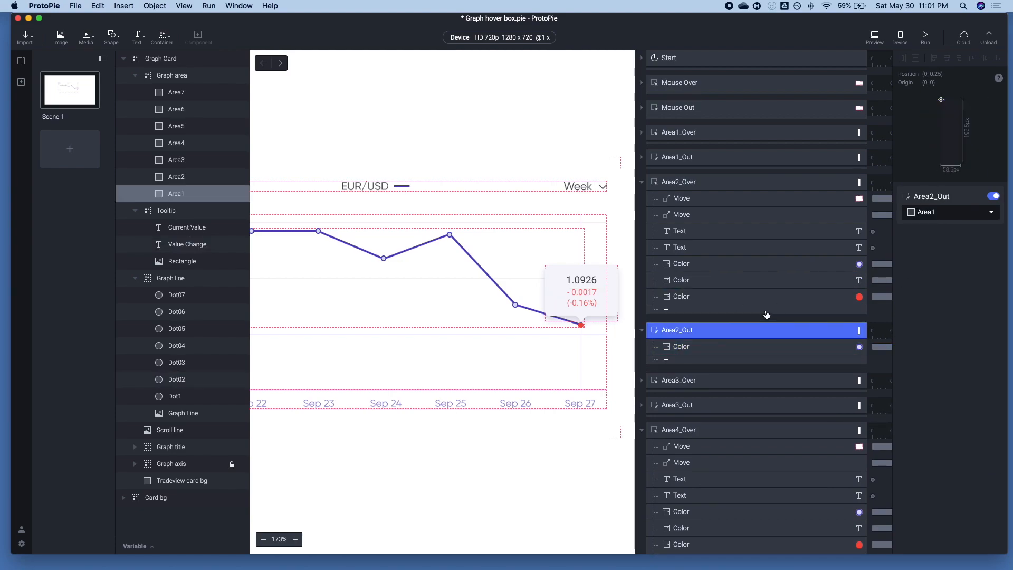
pyautogui.click(963, 214)
pyautogui.scroll(-3, 956, 285)
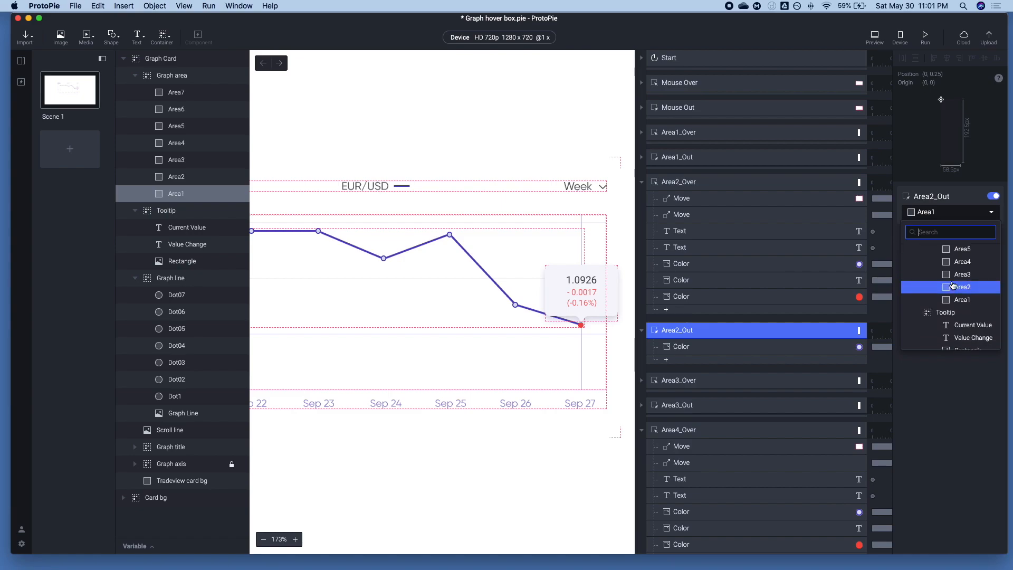
pyautogui.click(956, 287)
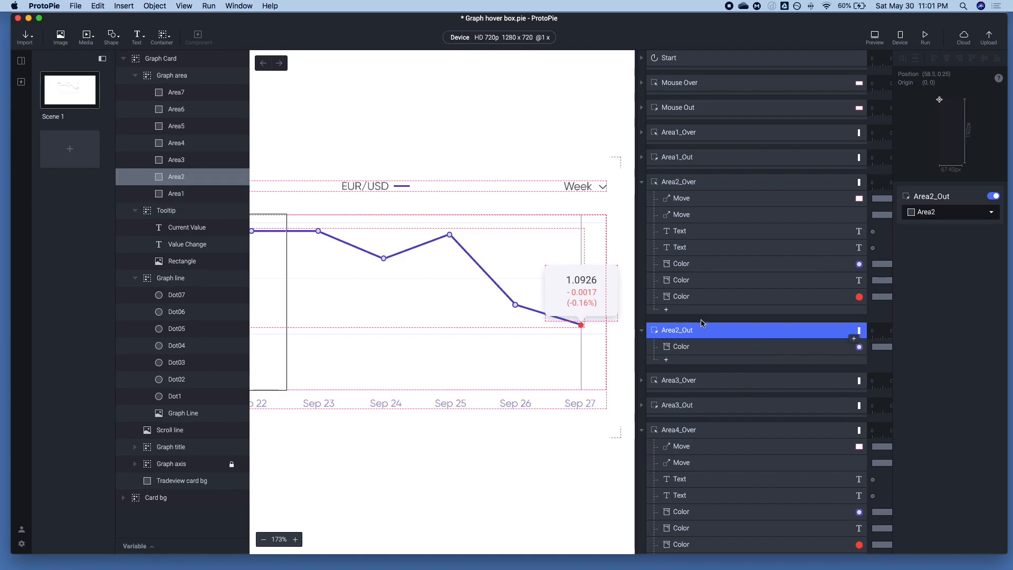
pyautogui.click(877, 38)
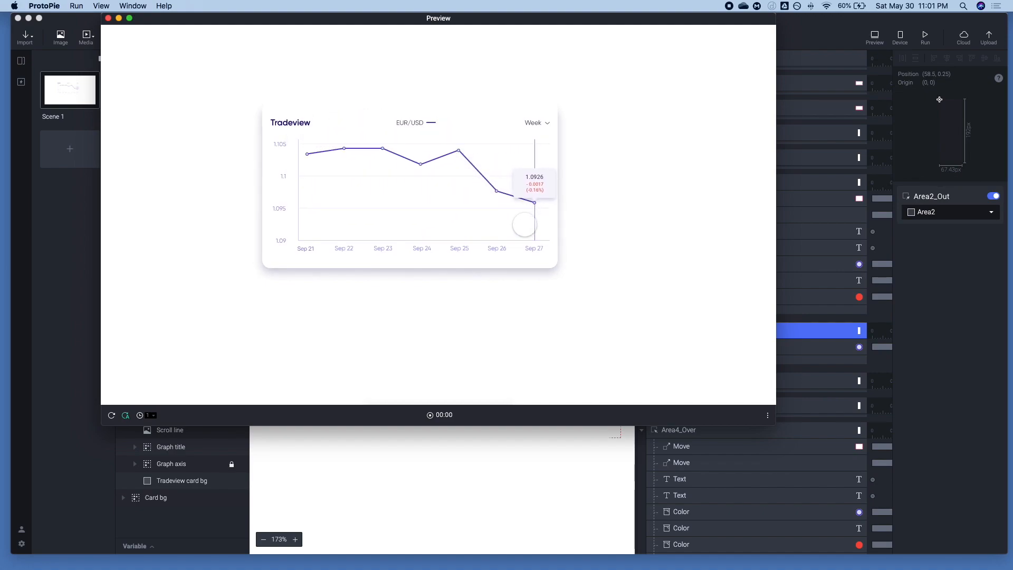
pyautogui.click(111, 416)
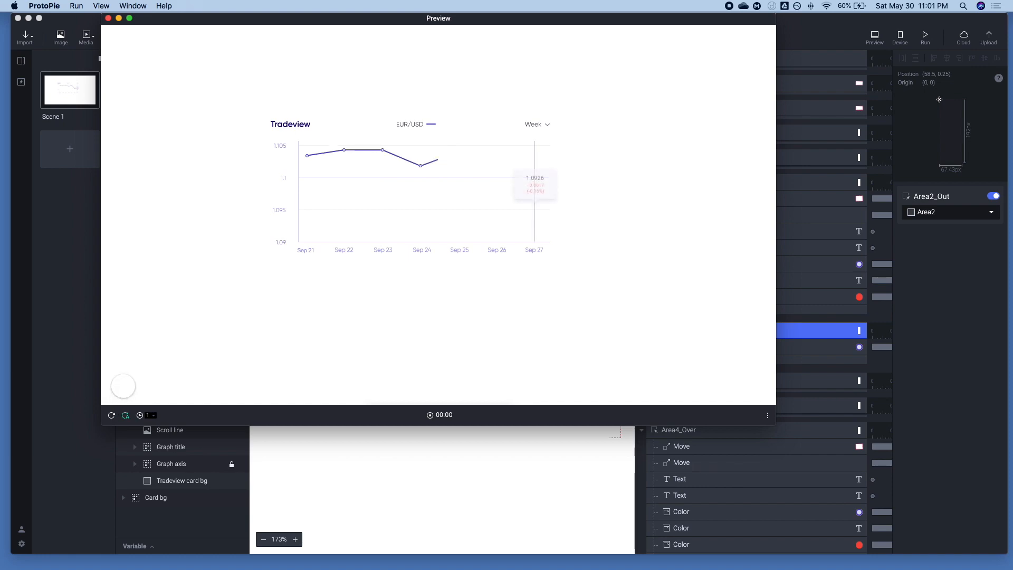